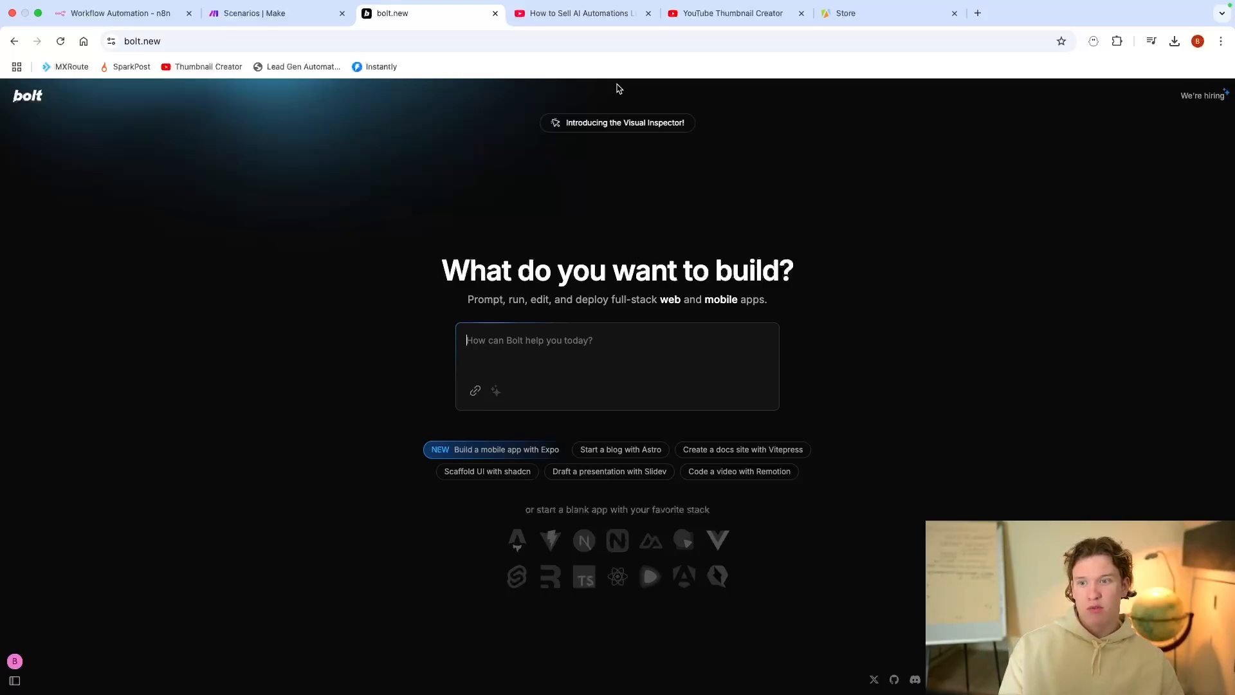
Step: Switch to the Thumbnail Creator app and go through its empty Video Title, outfit and Video Transcript fields
left_click(727, 12)
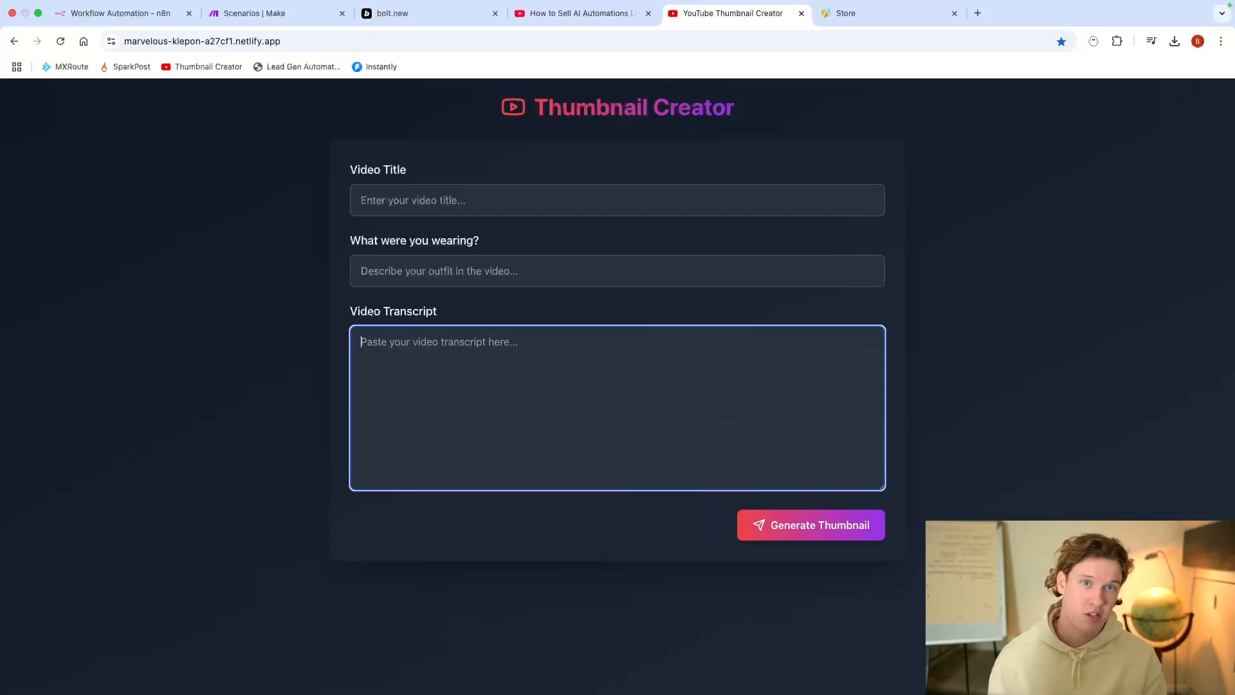
left_click(677, 201)
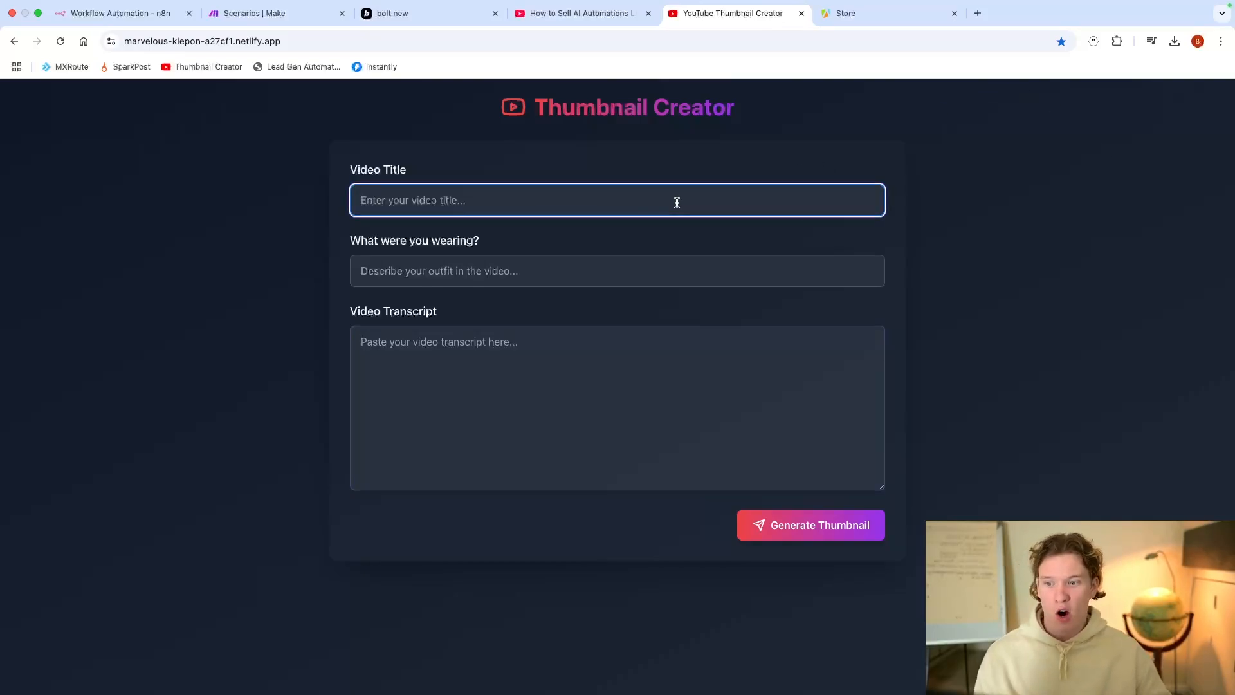
left_click(605, 269)
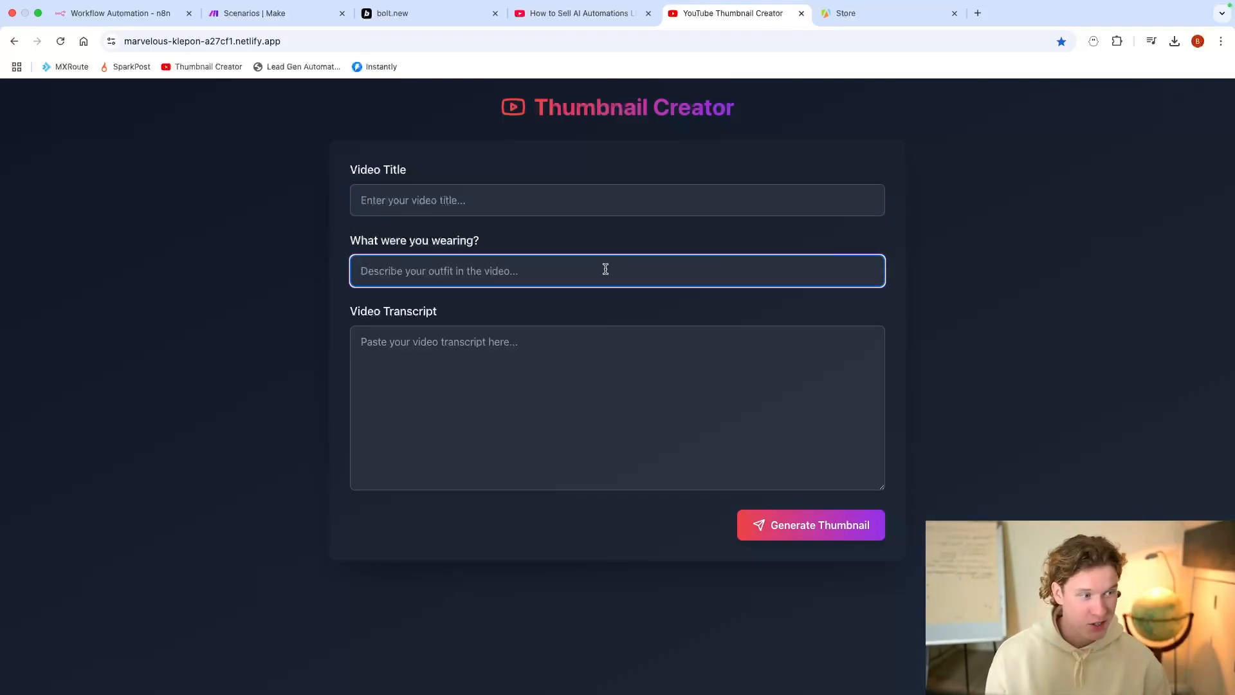
left_click(571, 384)
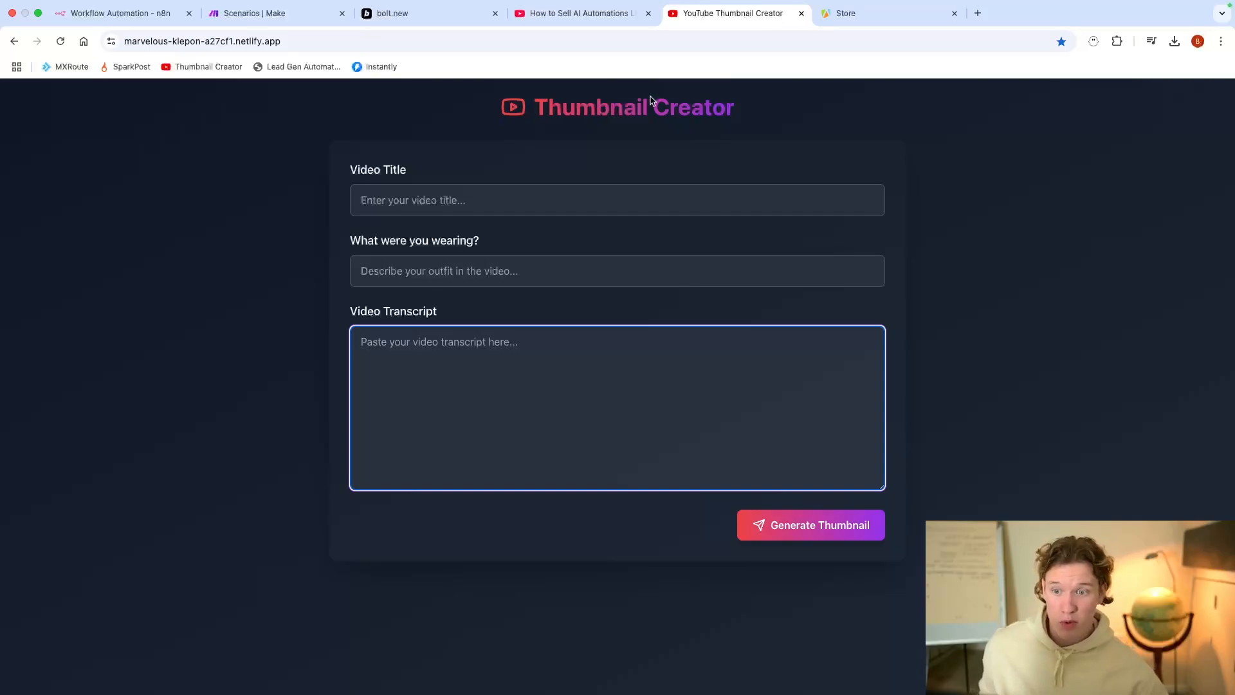
Step: Go over the form fields again, then bring up the How to Sell AI Automations Like SaaS (No Code) YouTube page
left_click_drag(747, 111, 508, 113)
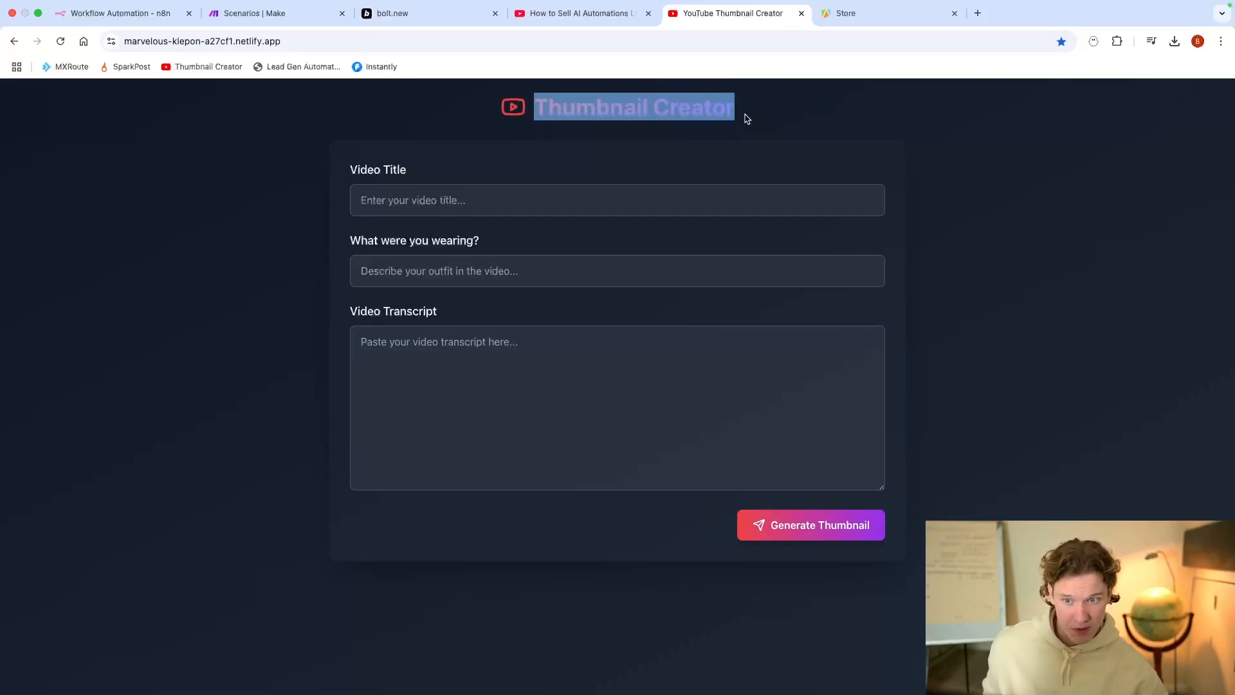
left_click(746, 117)
left_click(524, 200)
left_click(531, 270)
left_click(511, 373)
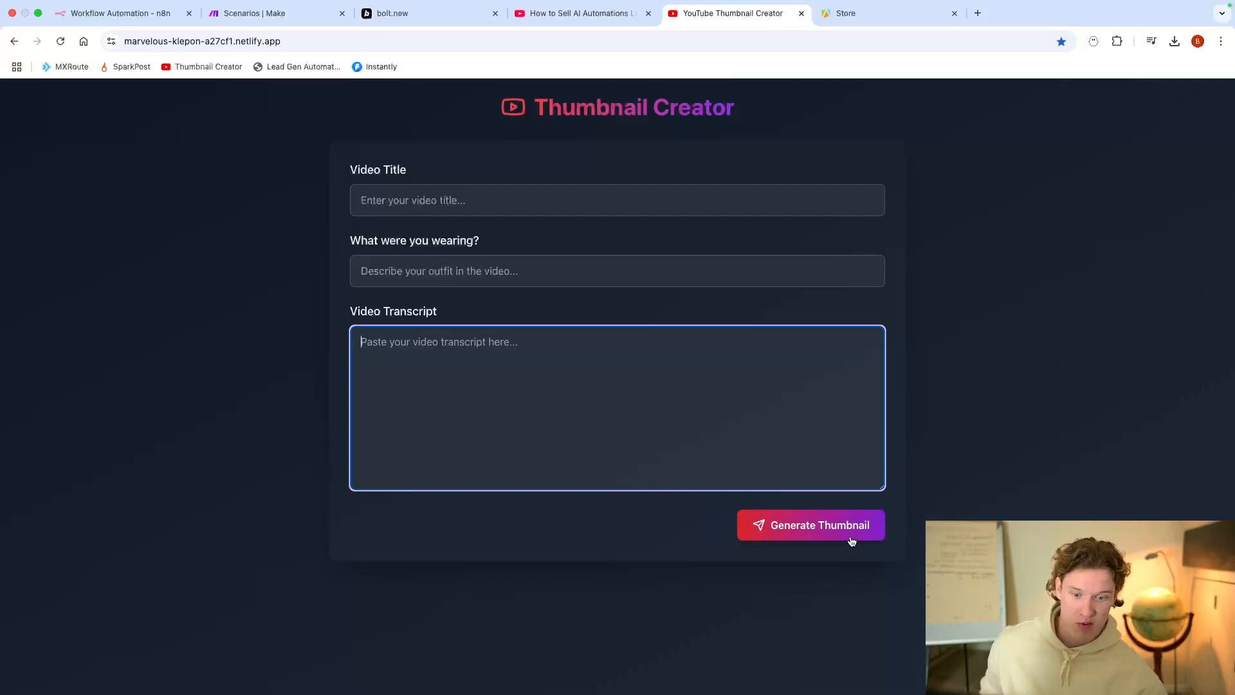
left_click(507, 204)
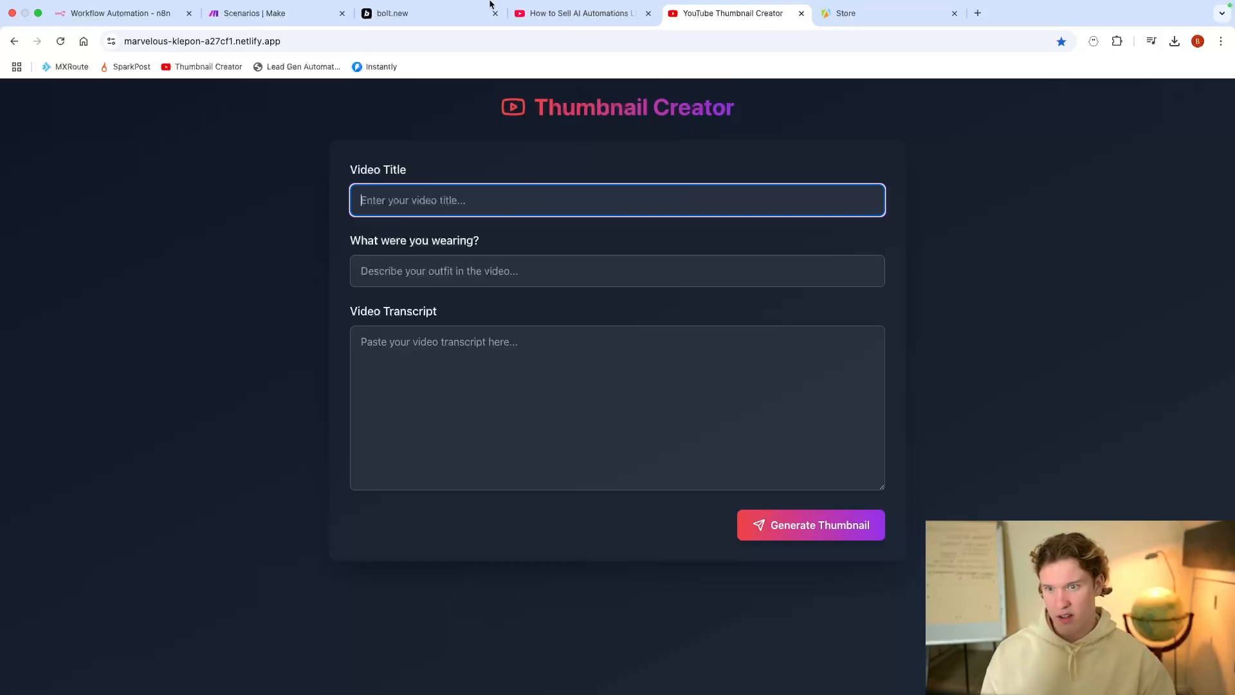
left_click(548, 14)
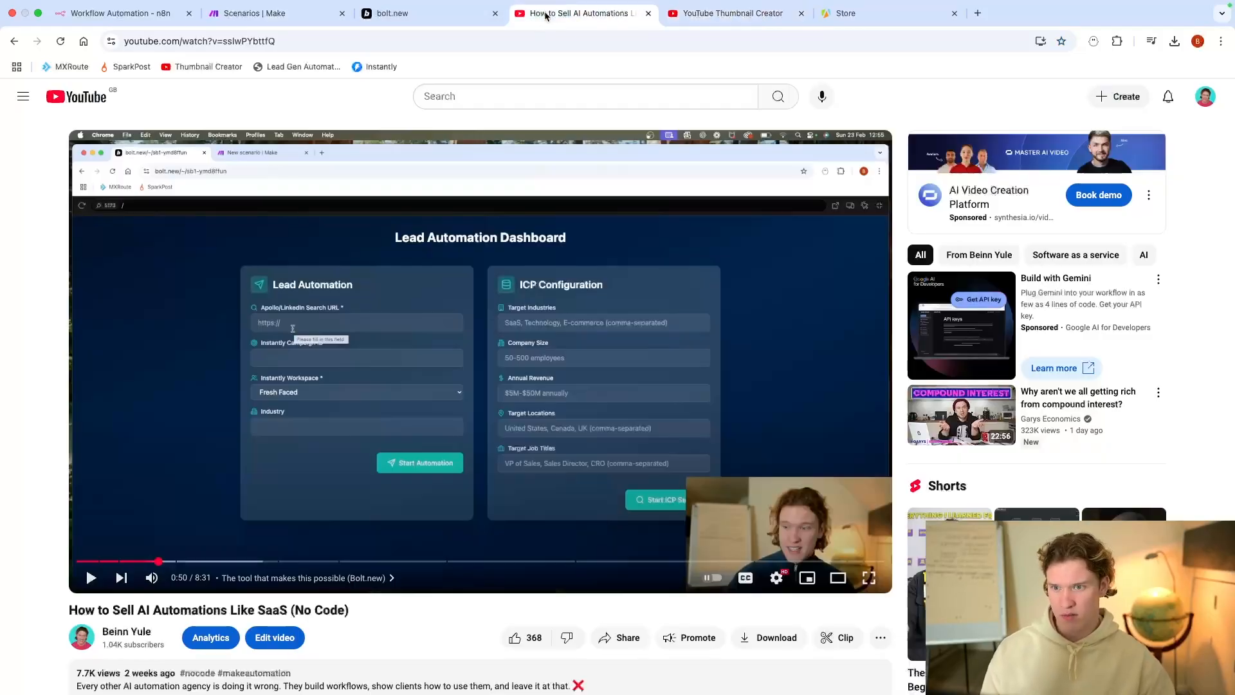
Step: Paste the copied YouTube video title into Video Title and enter Cream Hoodie as the outfit
triple_click(239, 608)
key("super+c")
left_click(731, 15)
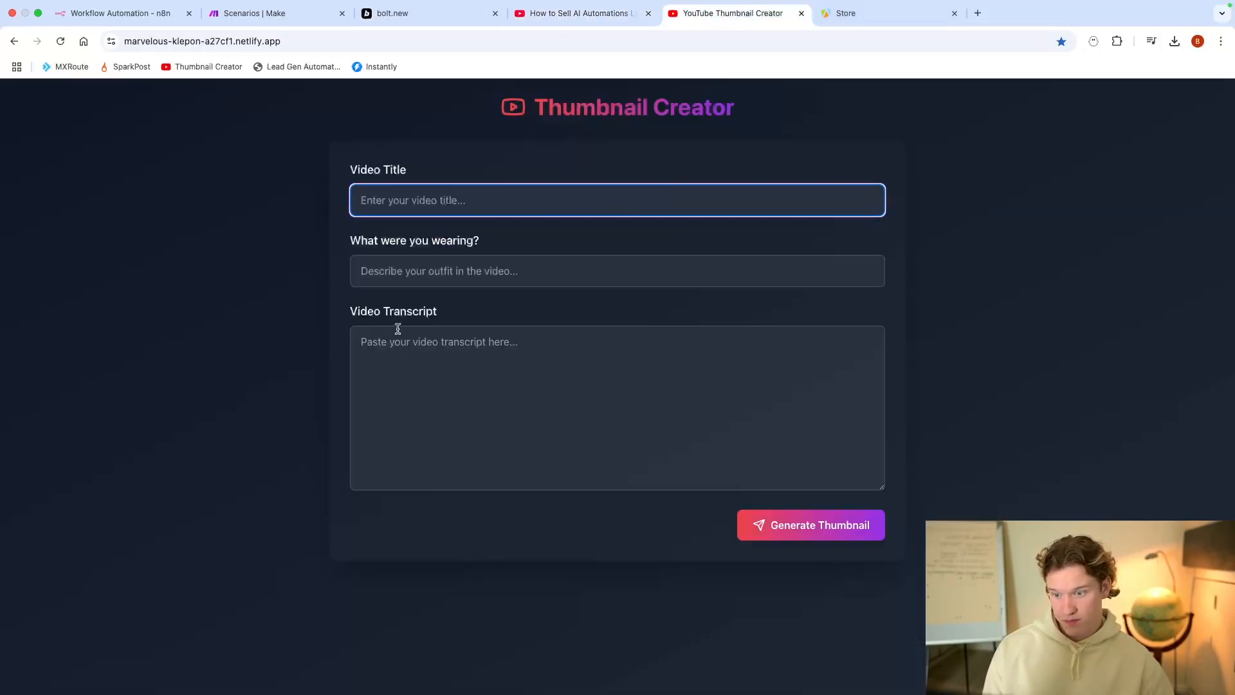
key("super+v")
left_click(450, 274)
type("Cream Hoodie")
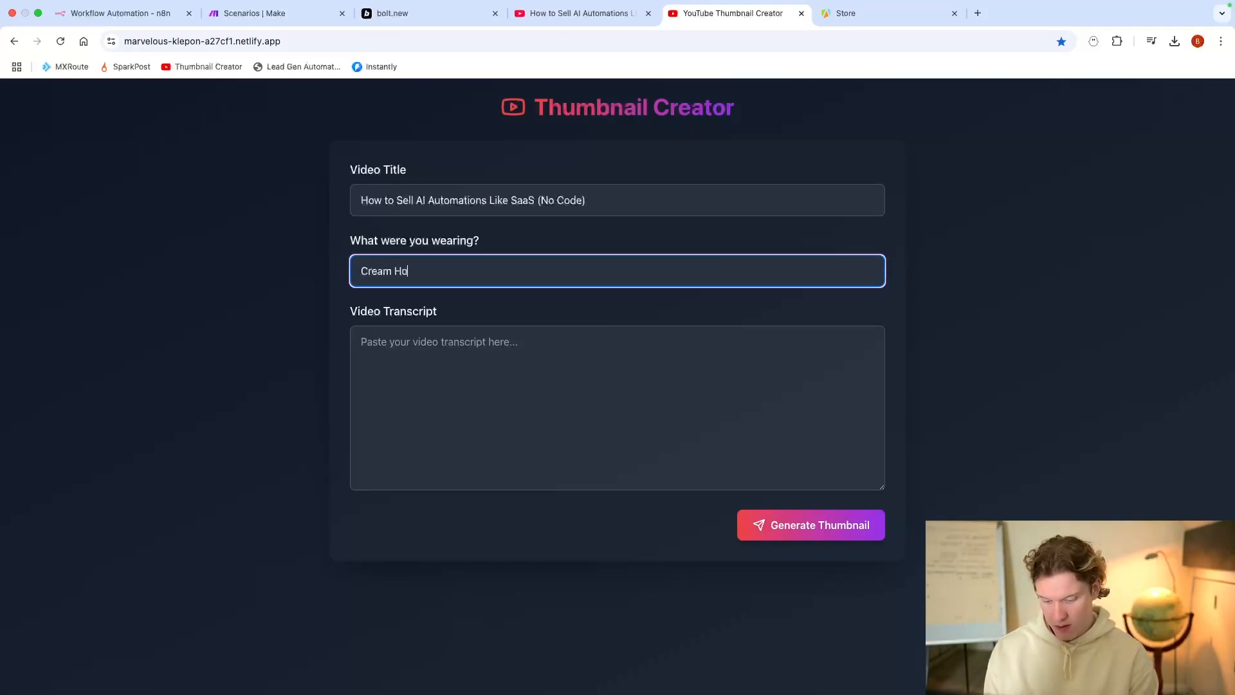
key("BackSpace")
key("BackSpace")
key("BackSpace")
type("die")
Step: Paste the full transcript into the Video Transcript box and start generating the thumbnail
left_click(499, 368)
key("super+v")
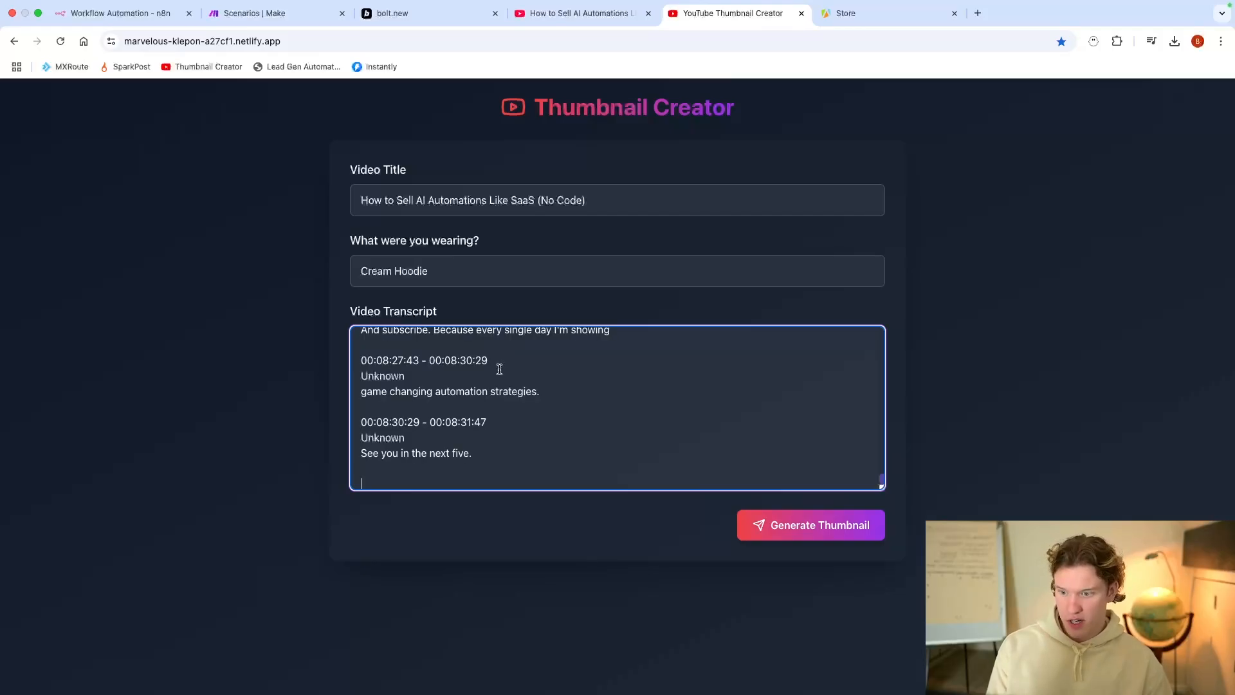
scroll(541, 389, "up", 1)
left_click(830, 524)
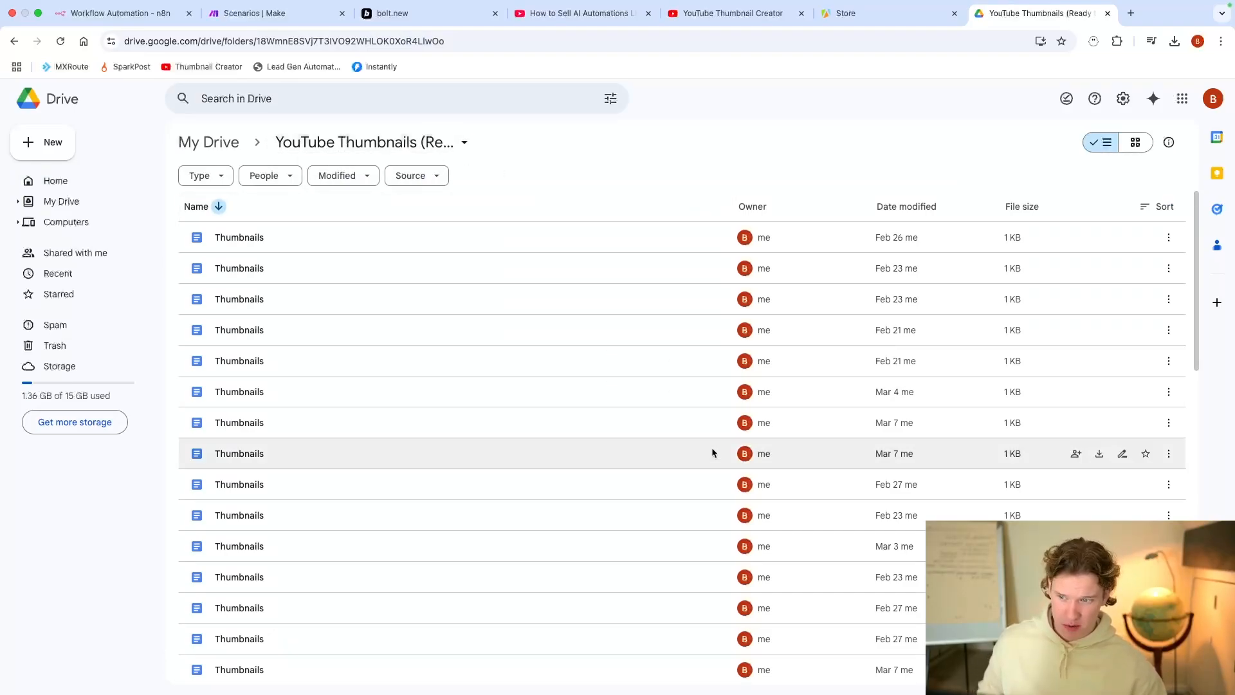
Step: Scroll through the YouTube Thumbnails folder's Thumbnails documents, modified Feb 21 to Mar 7
scroll(664, 307, "down", 15)
scroll(605, 458, "up", 15)
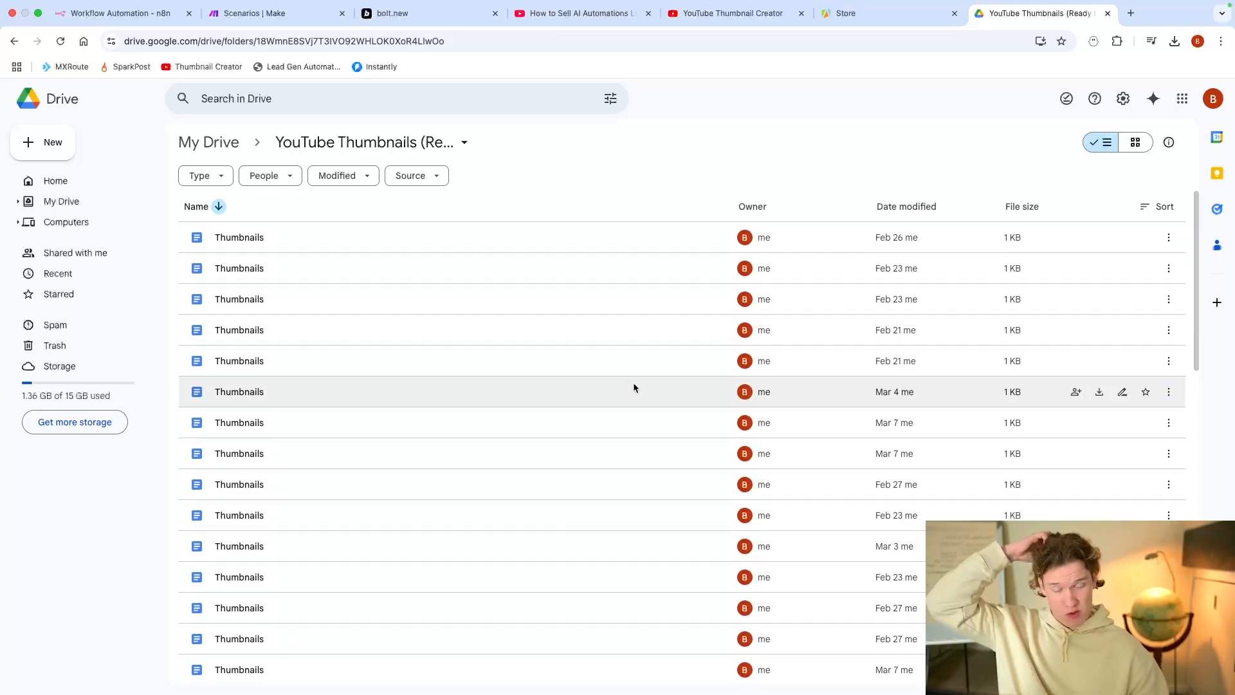
scroll(635, 374, "down", 10)
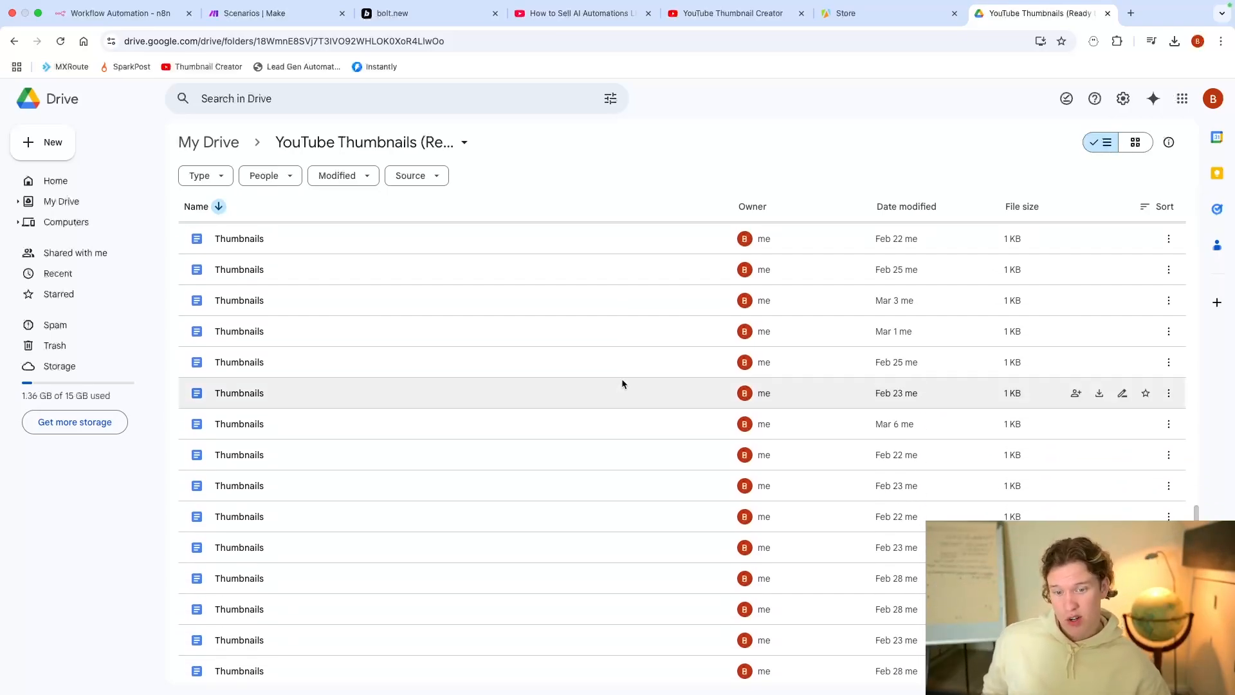
scroll(614, 389, "up", 12)
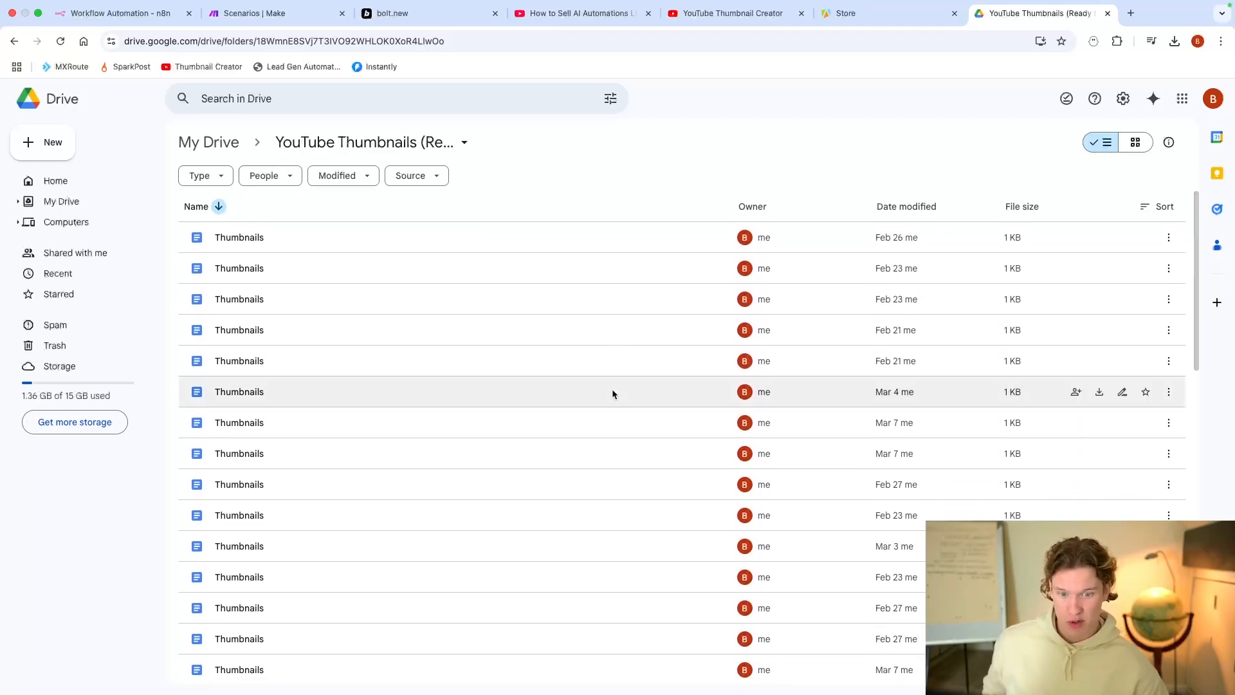
Step: Open the newest Thumbnails document and load its Option 1 image link in a new tab
double_click(646, 297)
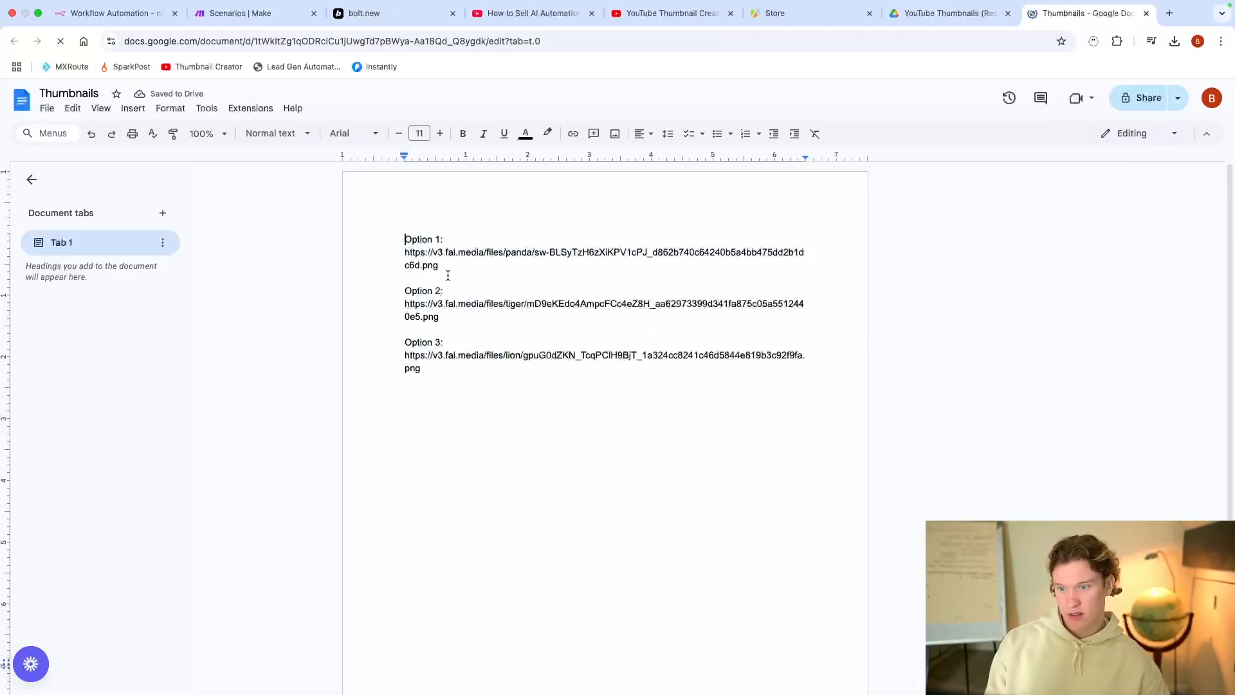
triple_click(431, 265)
key("super+c")
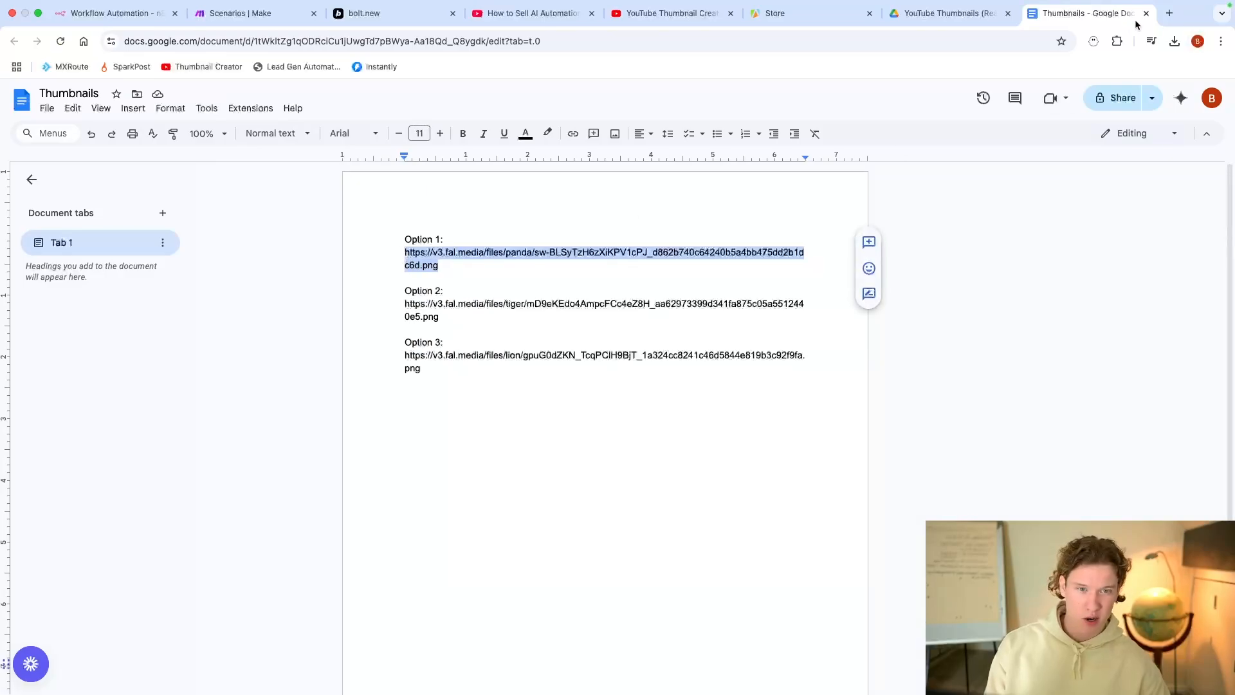
left_click(1169, 13)
key("super+v")
key("Return")
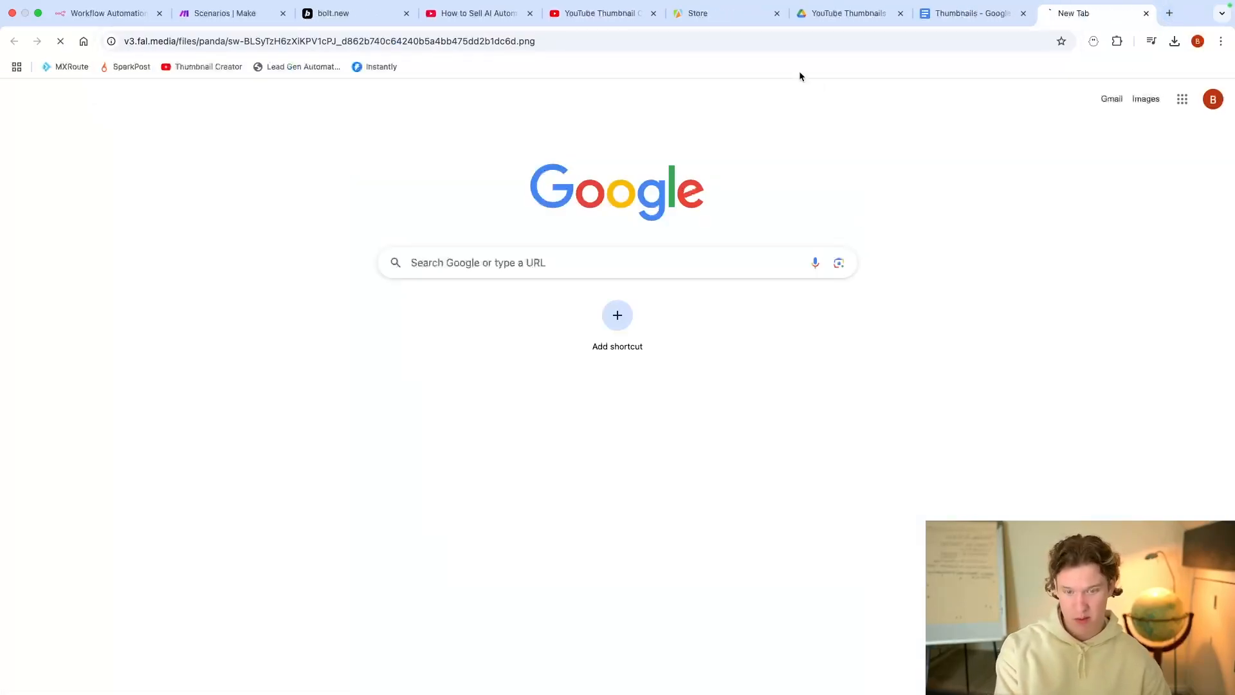
left_click(952, 7)
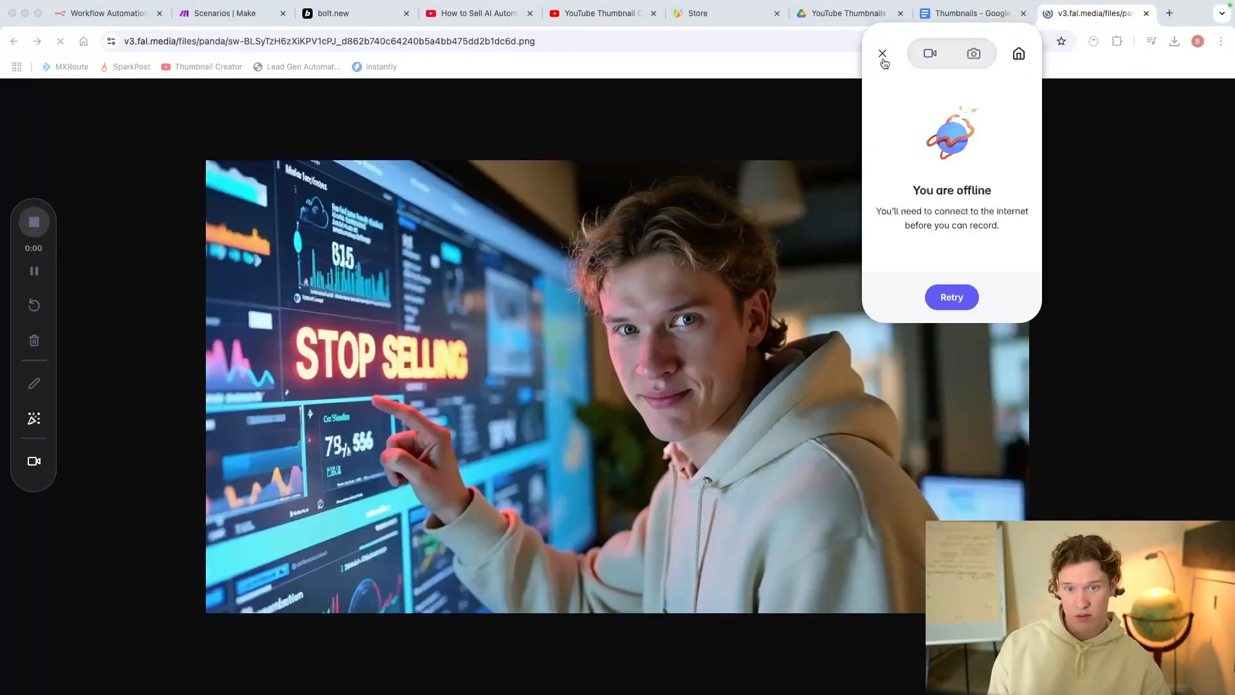
left_click(883, 54)
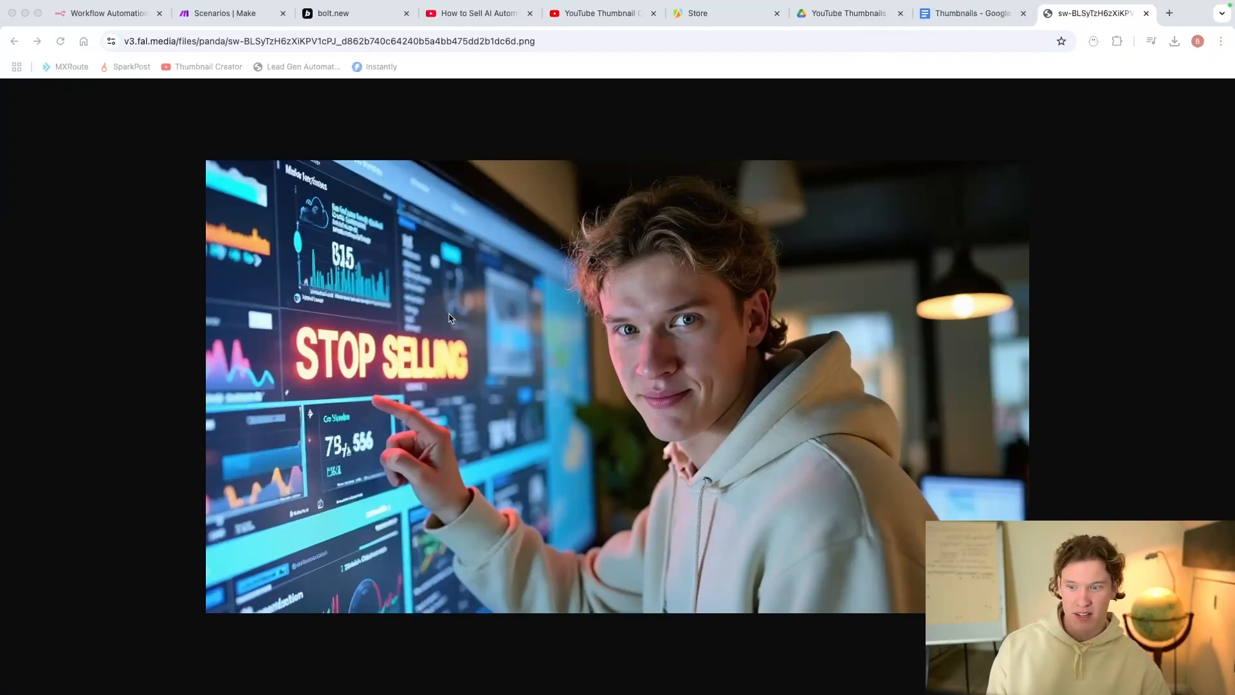
left_click(952, 12)
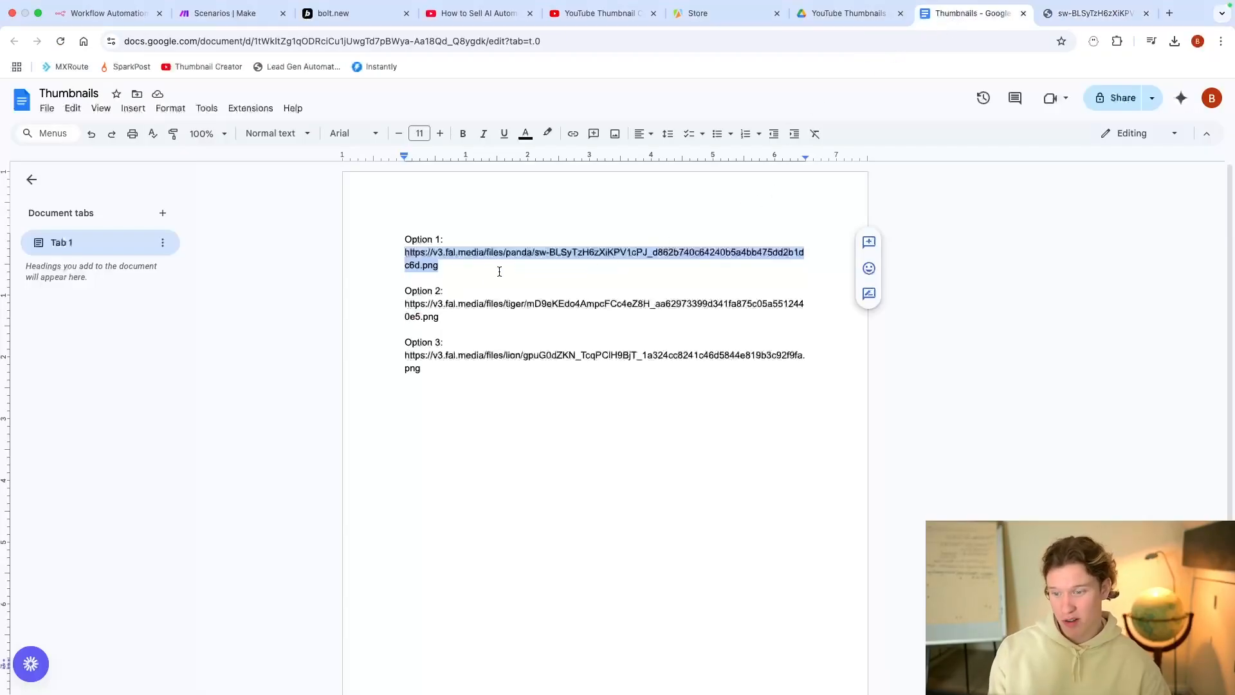
Step: Copy the Option 2 image URL and load it in its own tab
left_click_drag(446, 319, 400, 309)
key("super+c")
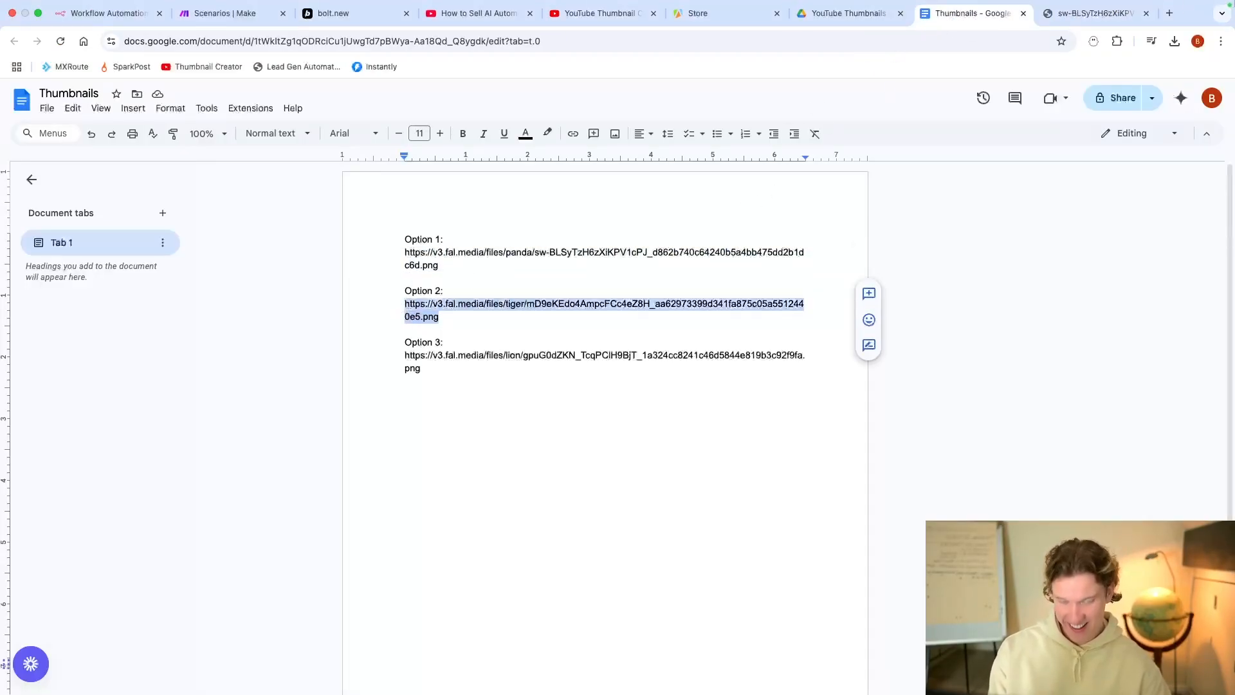
left_click(1169, 12)
key("super+v")
key("Return")
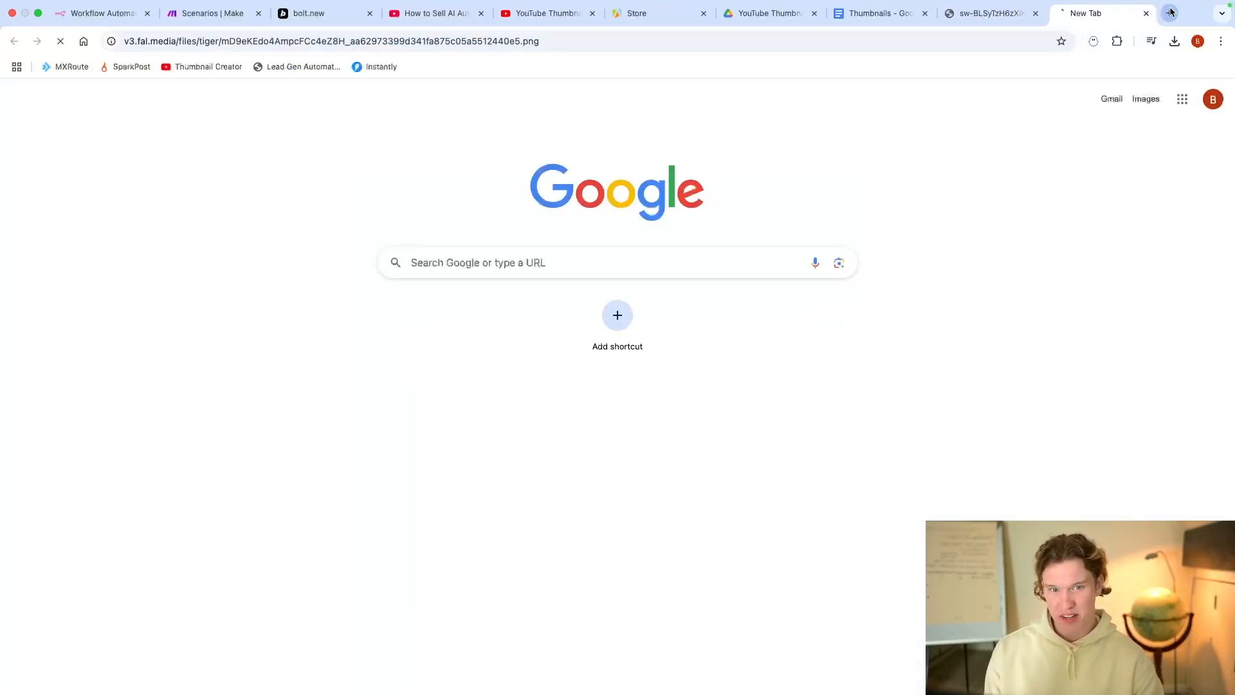
left_click(895, 13)
Step: Load the Option 3 image URL in another tab, then view the Option 1 'STOP SELLING' thumbnail
left_click(441, 369)
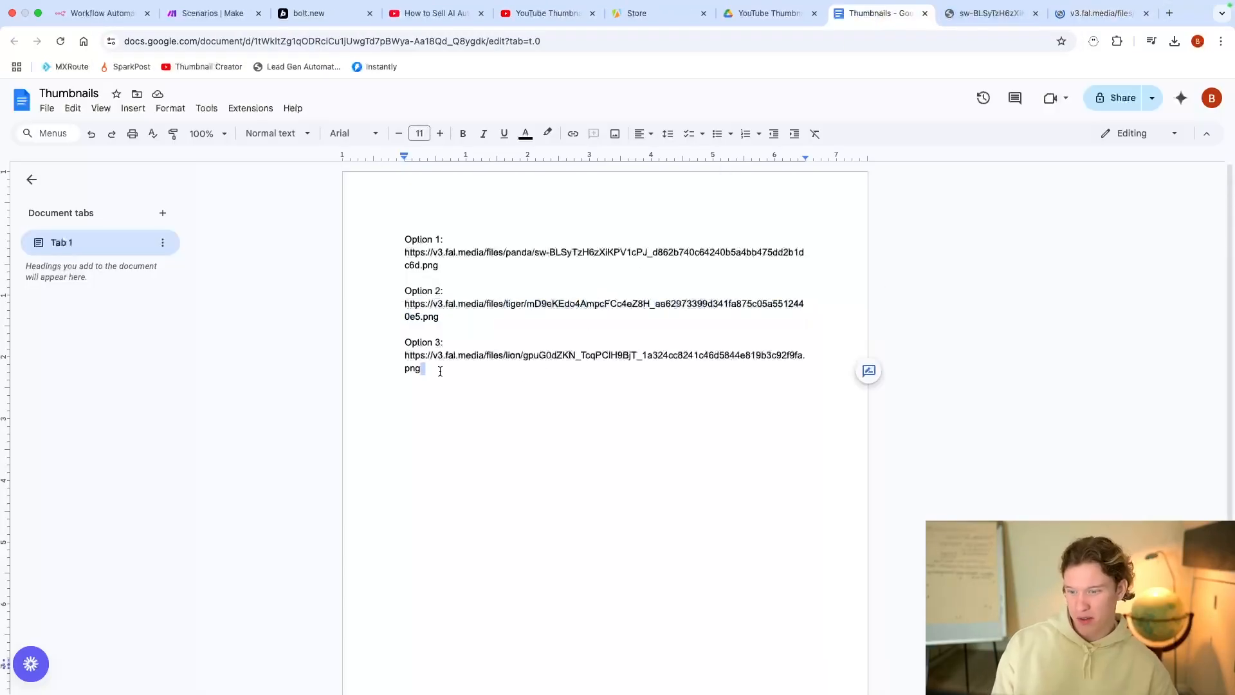
left_click_drag(404, 355, 437, 368)
key("super+c")
left_click(1169, 13)
key("super+v")
key("Return")
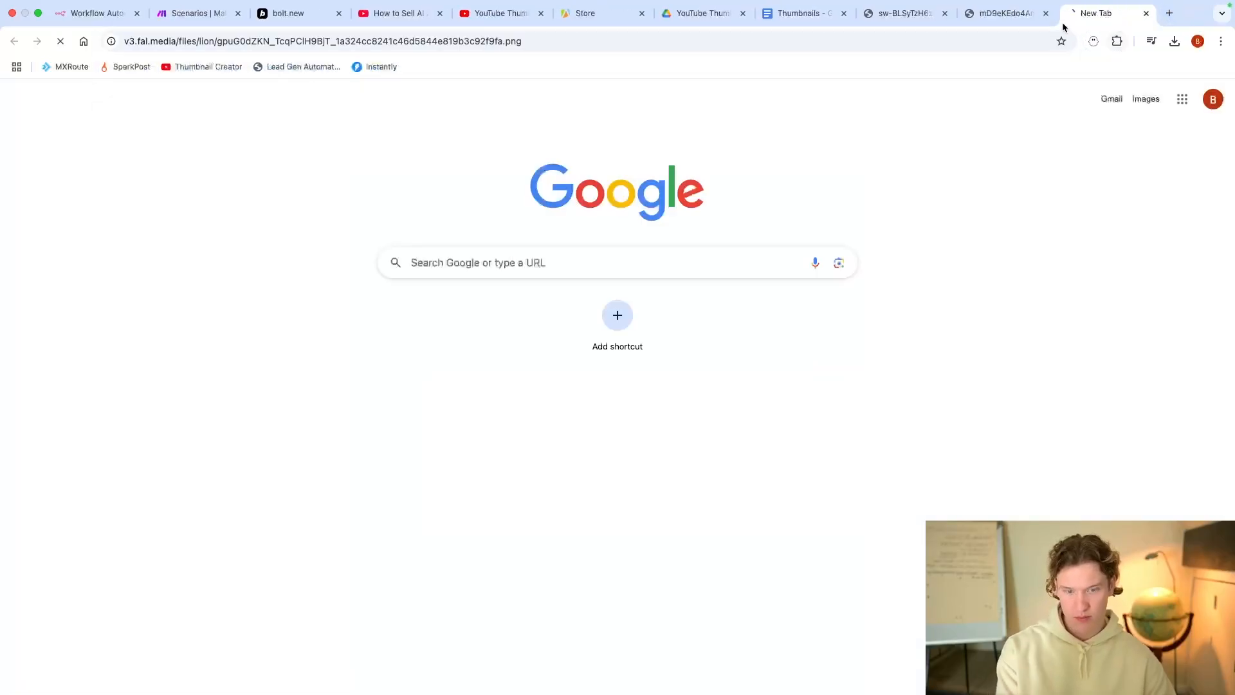
left_click(900, 15)
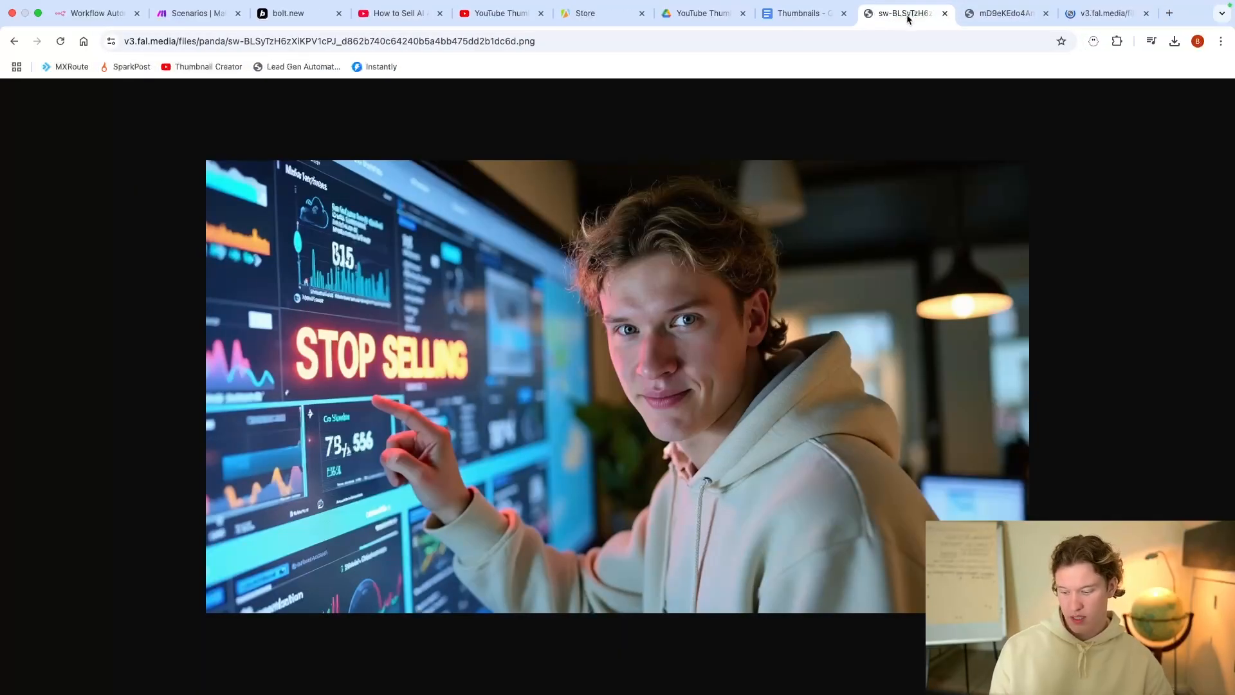
Step: Compare the generated thumbnails across the fal.media image tabs, then switch to the YouTube Thumbnail Creator scenario in Make
key("super+l")
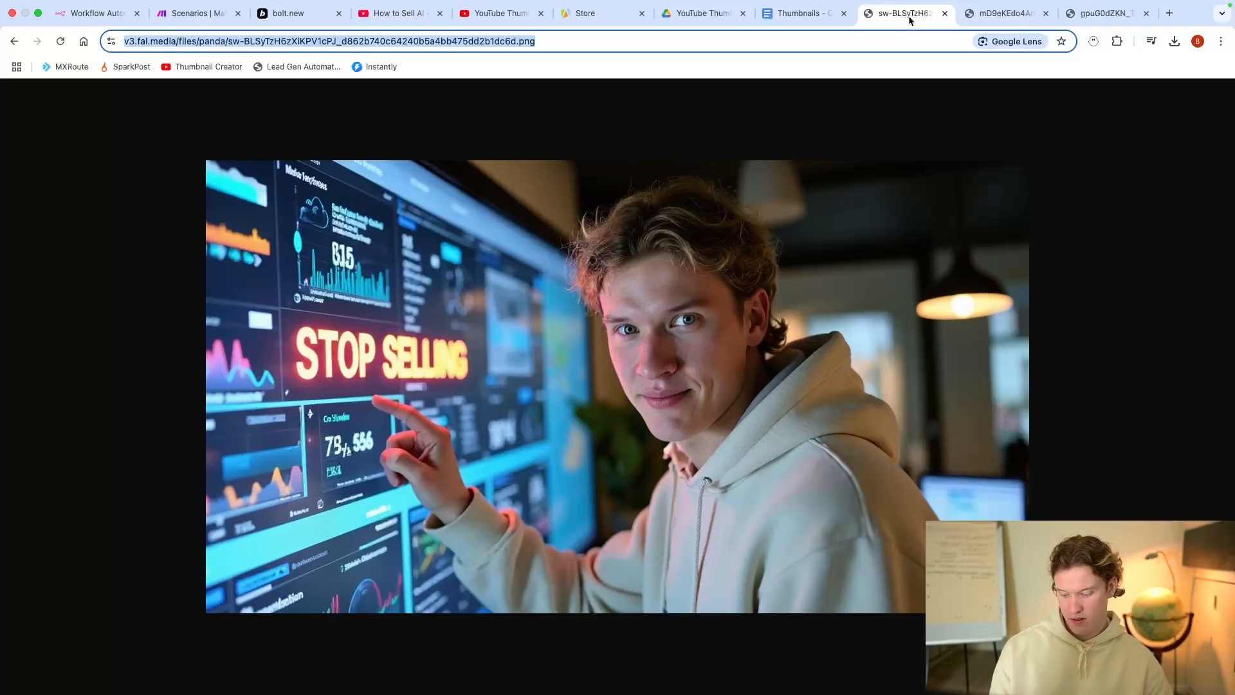
key("ctrl+Tab")
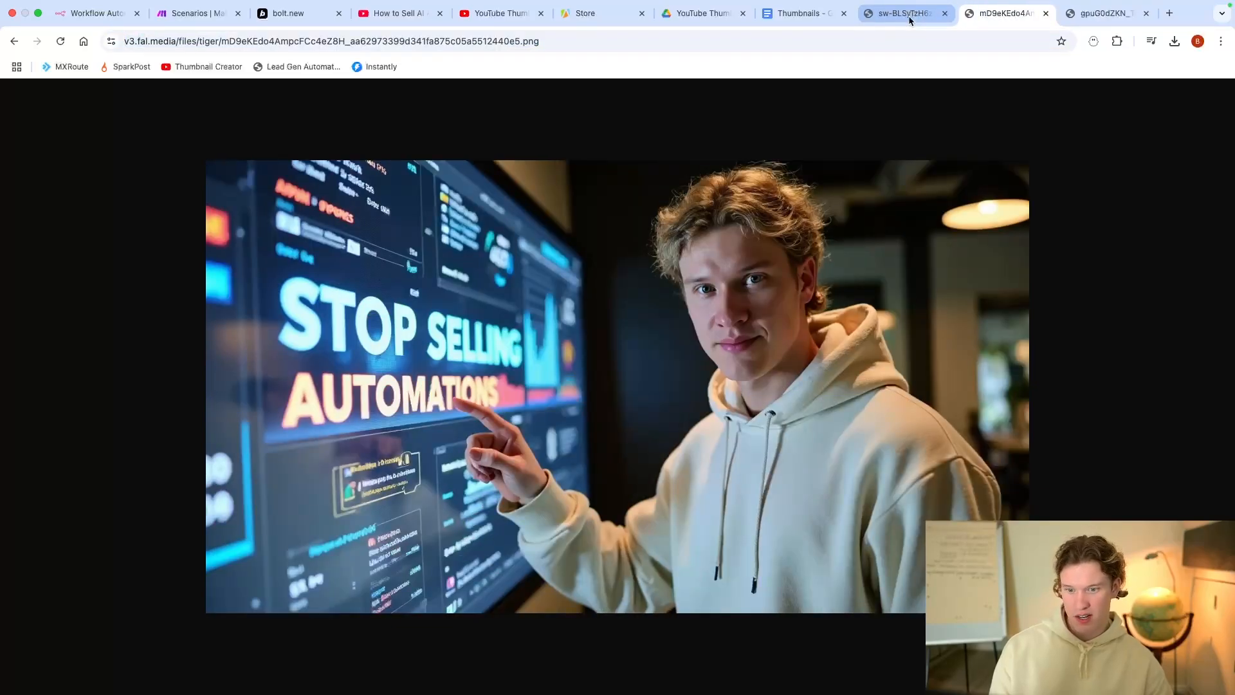
key("ctrl+Tab")
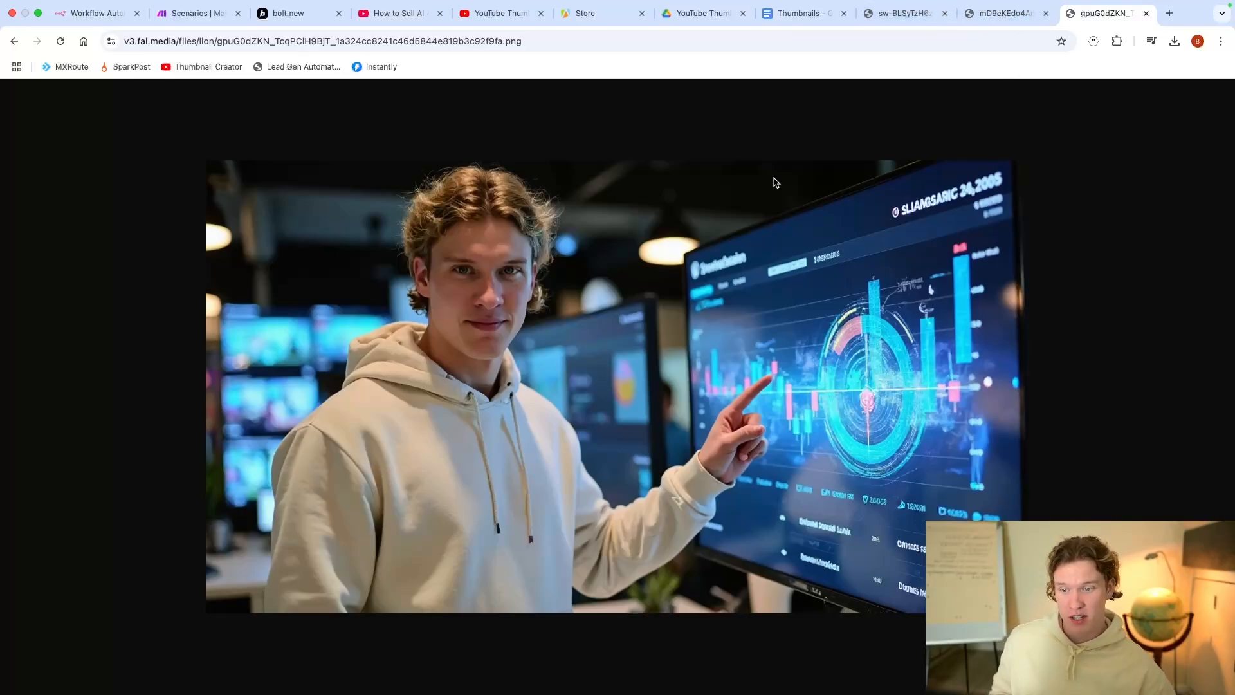
left_click(890, 21)
left_click(979, 21)
left_click(1073, 20)
left_click(1022, 20)
left_click(934, 22)
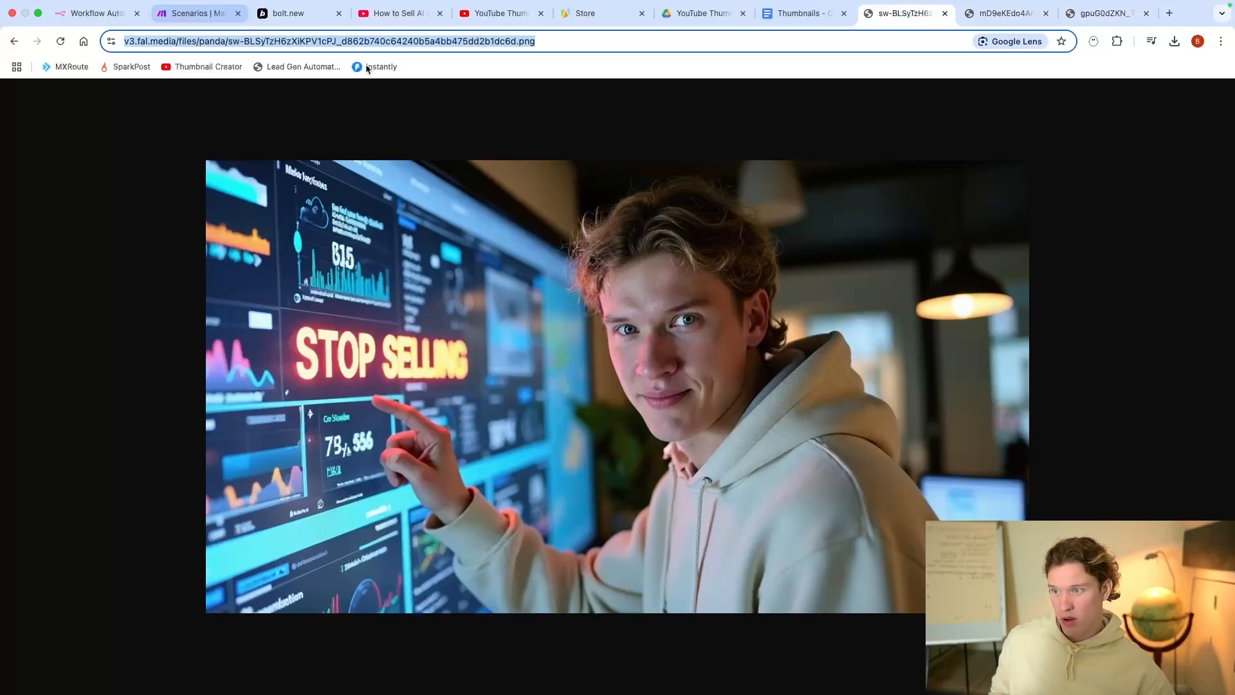
left_click(198, 14)
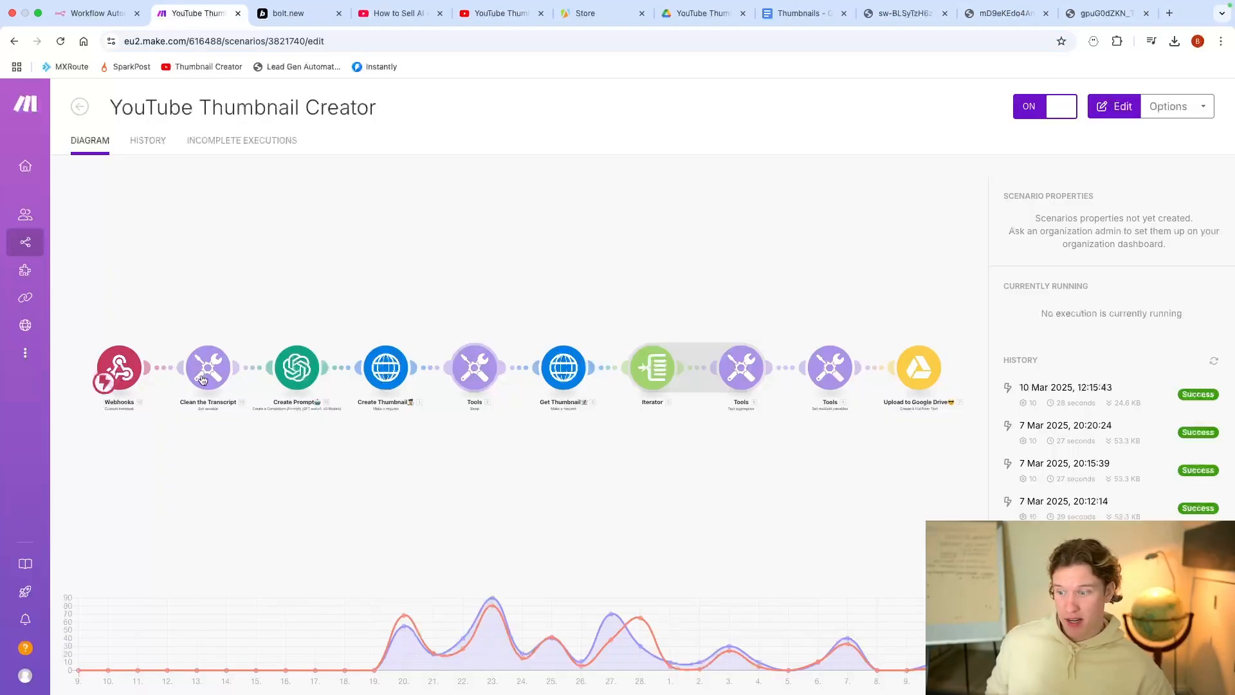
Step: Inspect the 10 March 12:15 run's Webhooks and Clean the Transcript outputs, then return to the Thumbnail Creator form
left_click(1071, 386)
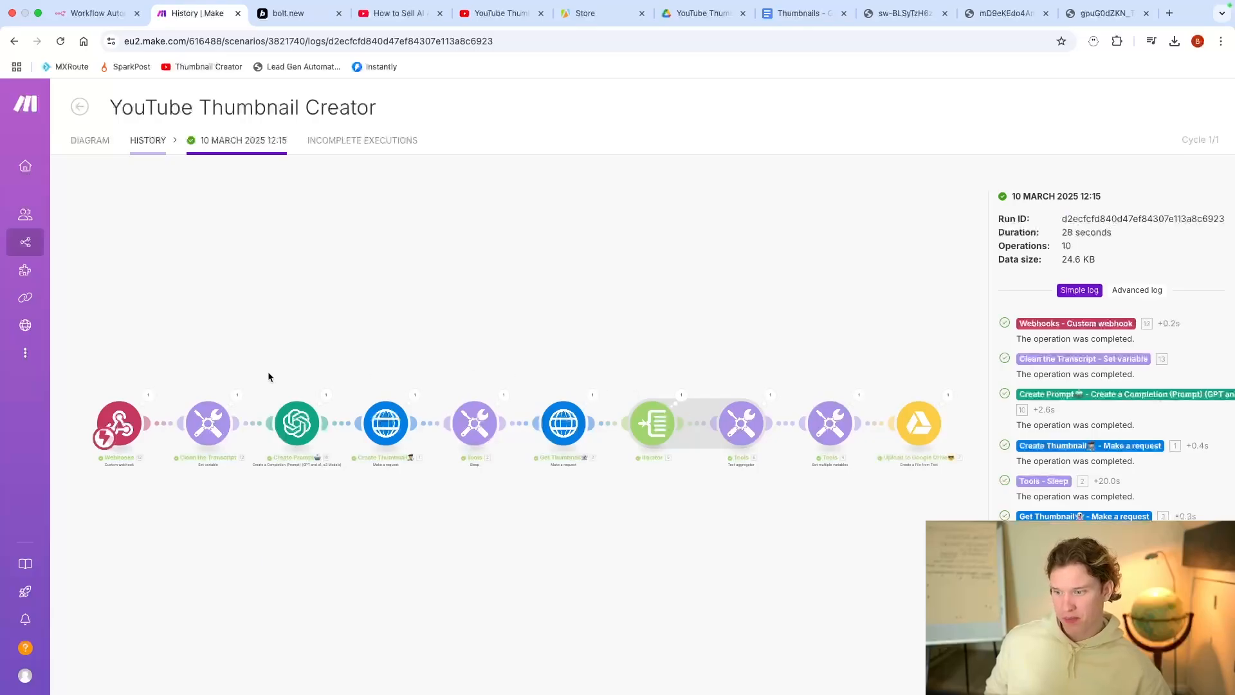
left_click(162, 393)
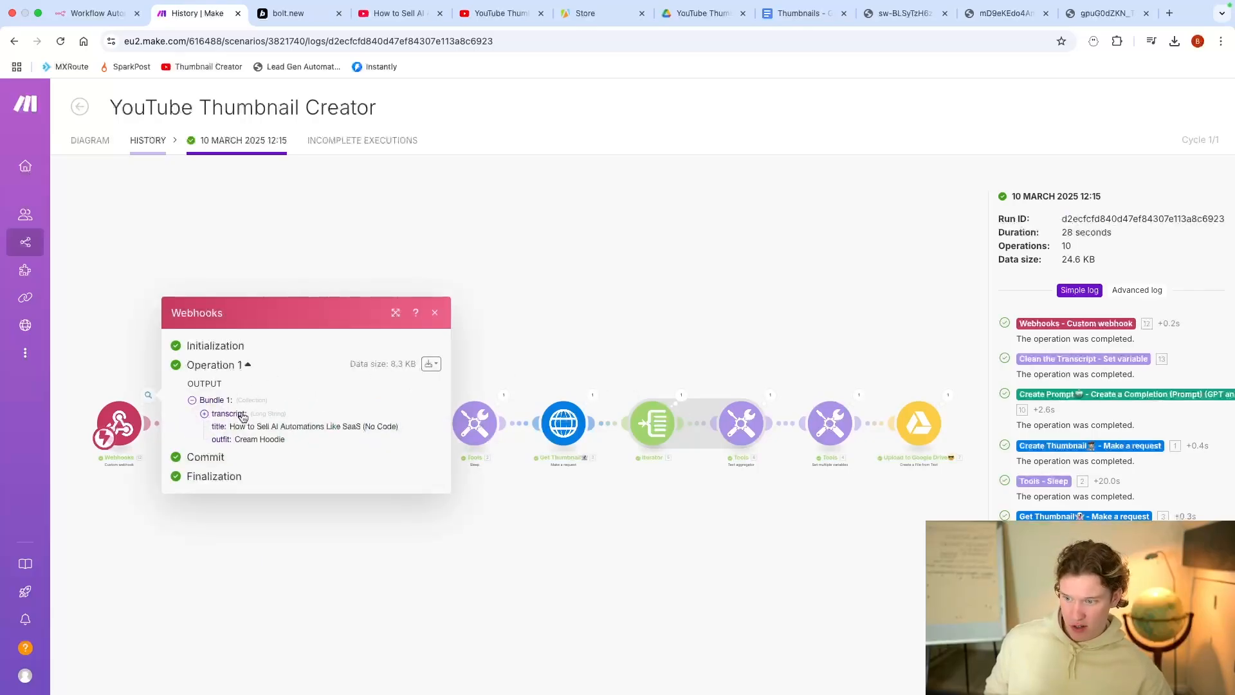
left_click(249, 562)
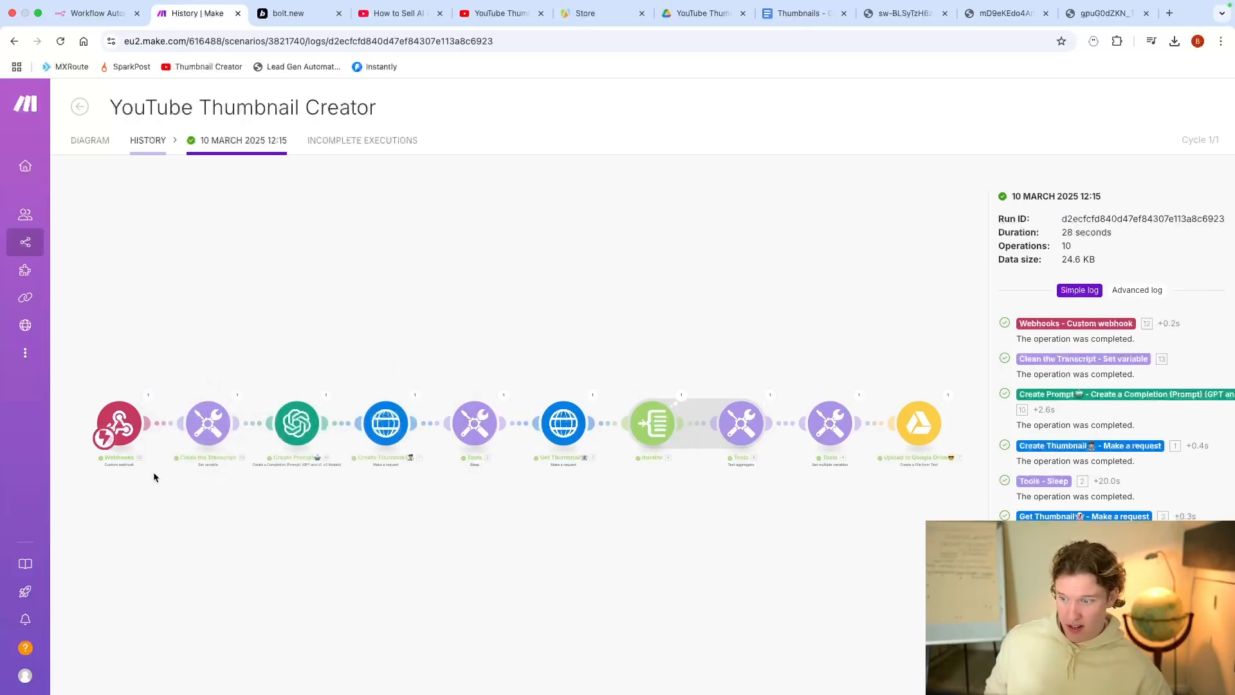
left_click(236, 395)
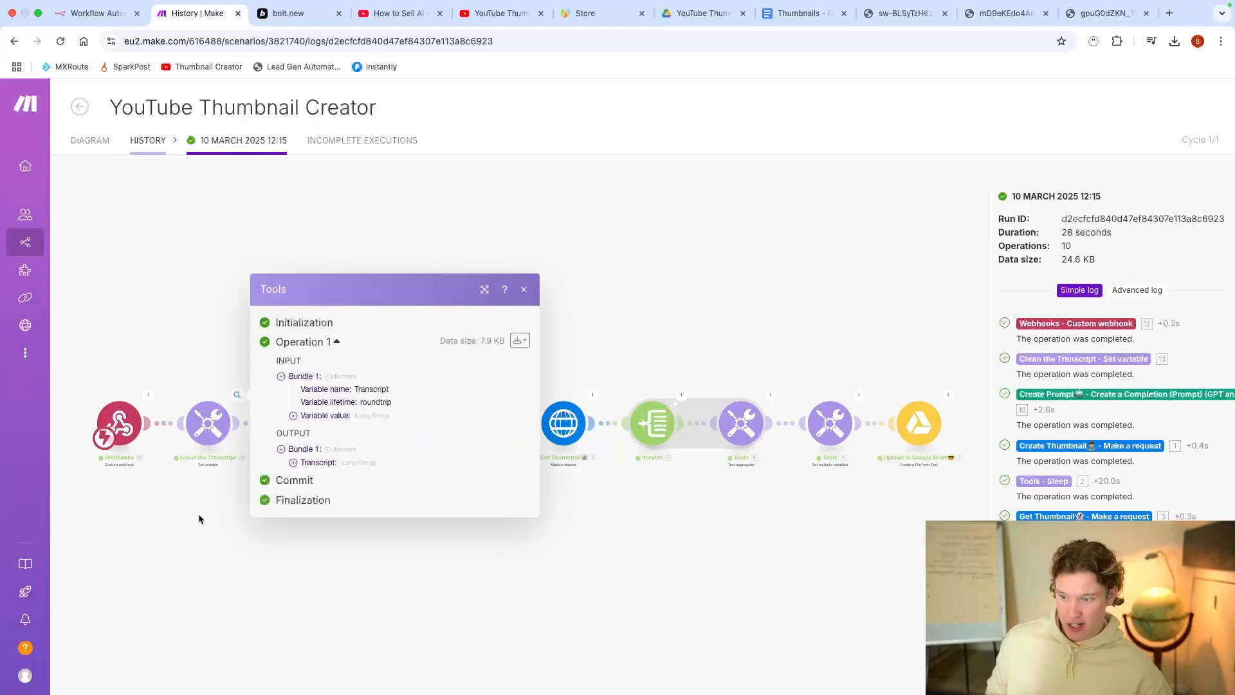
scroll(374, 451, "down", 20)
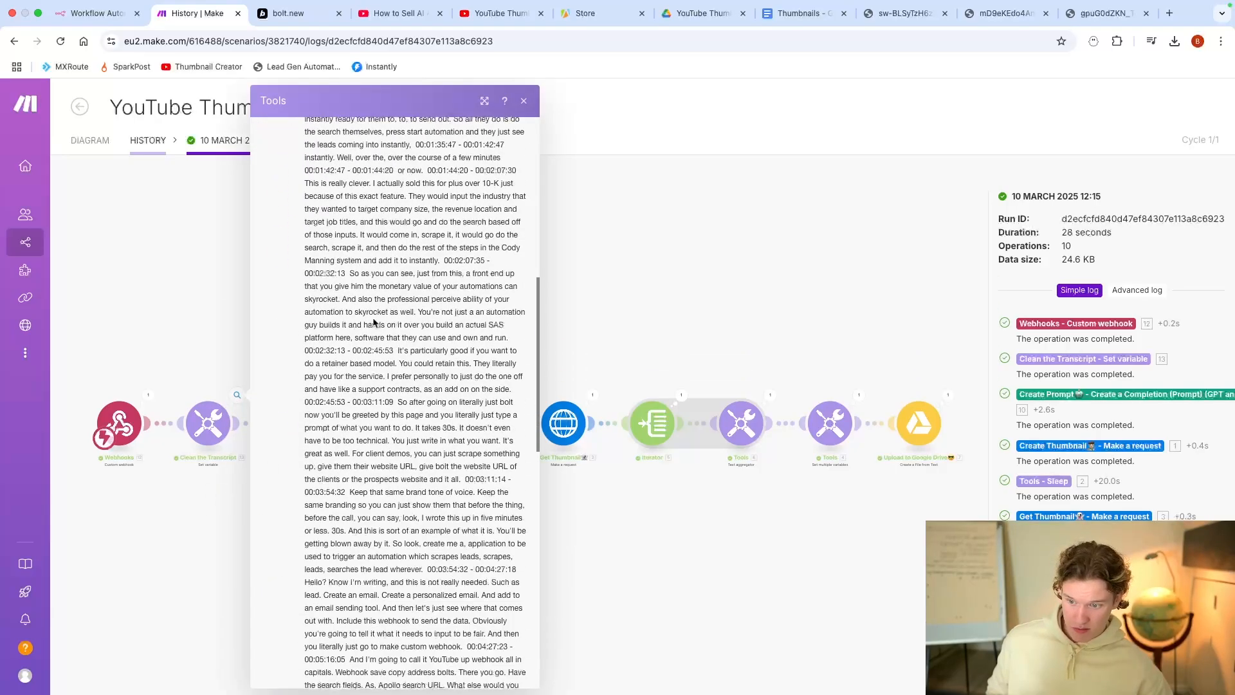
left_click(148, 557)
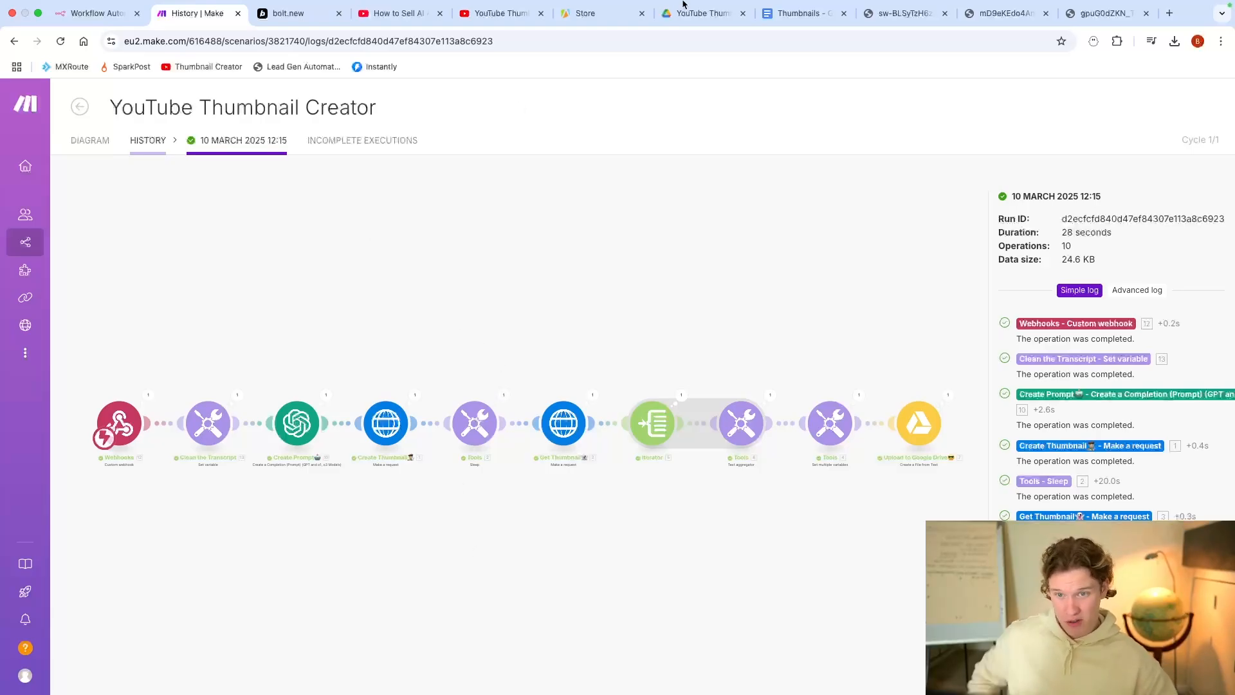
left_click(499, 27)
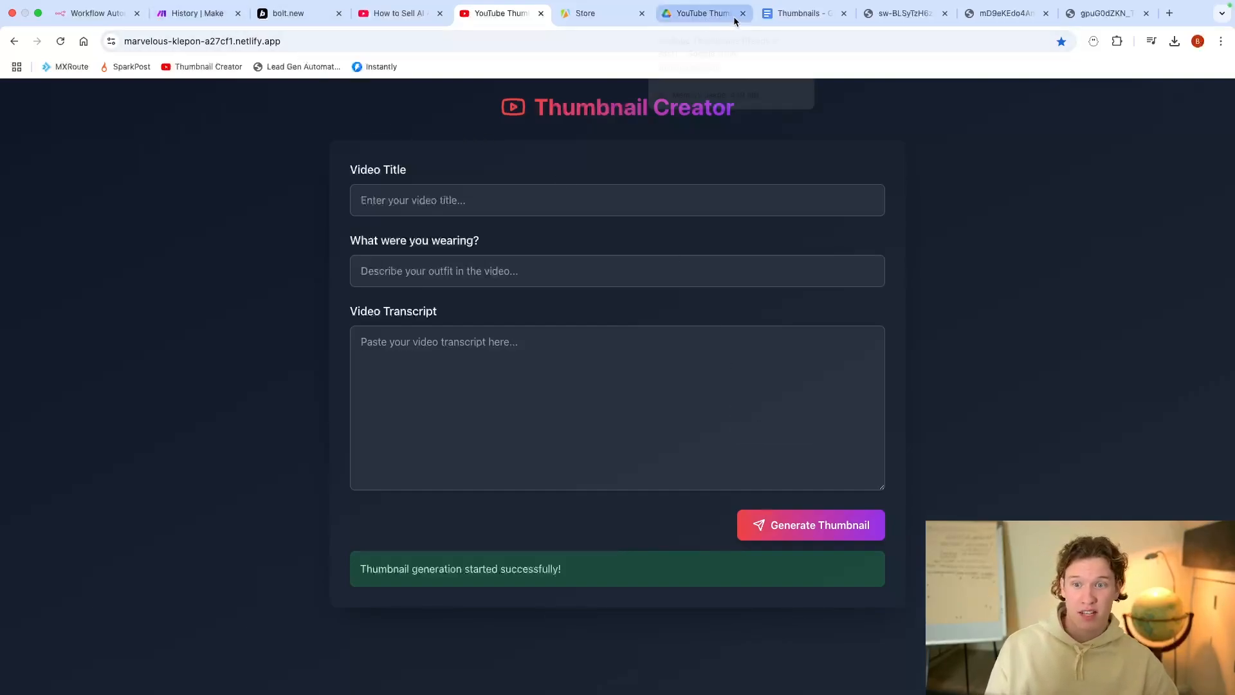
Step: Check the Make run log, then revisit the form's Video Title, outfit and Video Transcript fields
left_click(225, 13)
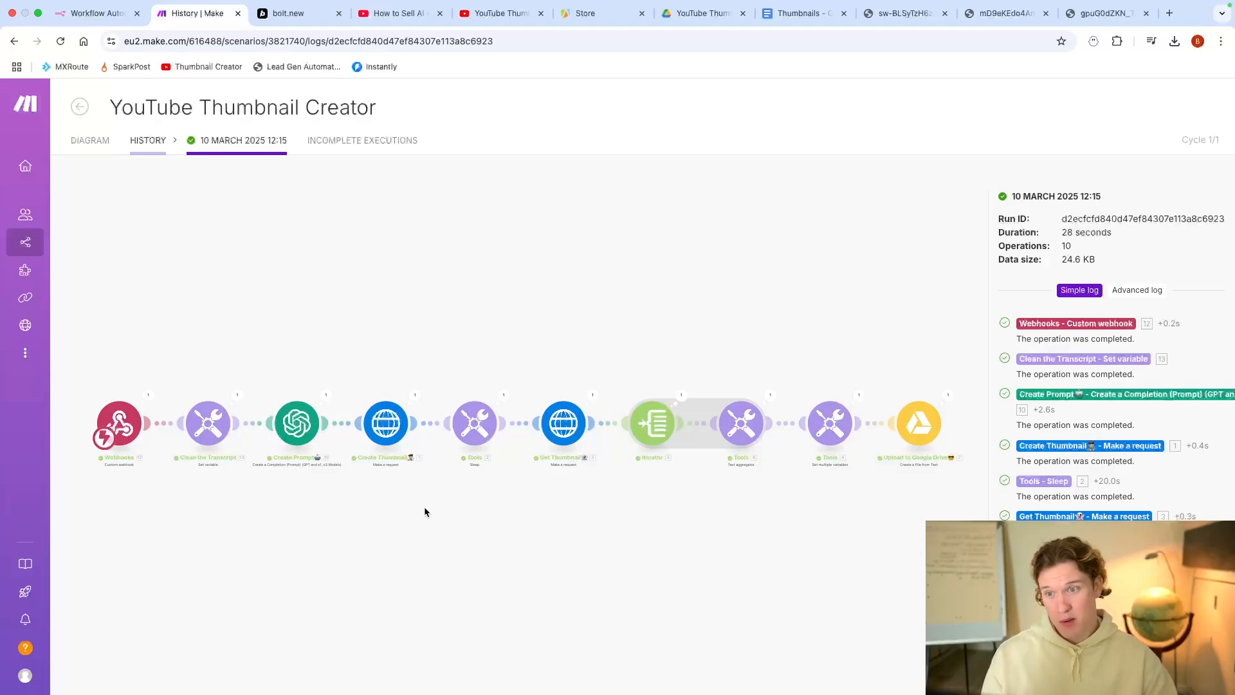
left_click(486, 12)
left_click(596, 206)
left_click(555, 270)
left_click(533, 345)
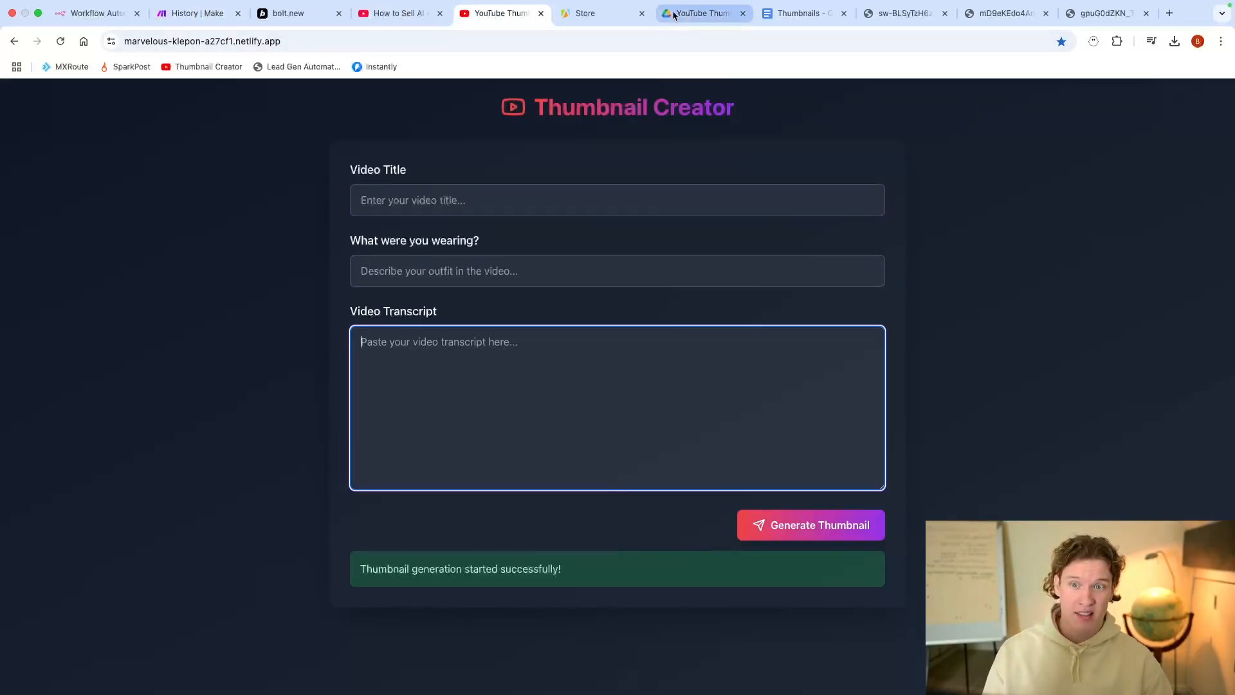
Step: Compare the earlier and newest generated thumbnails, recheck the Make run log, and open the Drive folder
left_click(703, 13)
left_click(907, 13)
left_click(1002, 15)
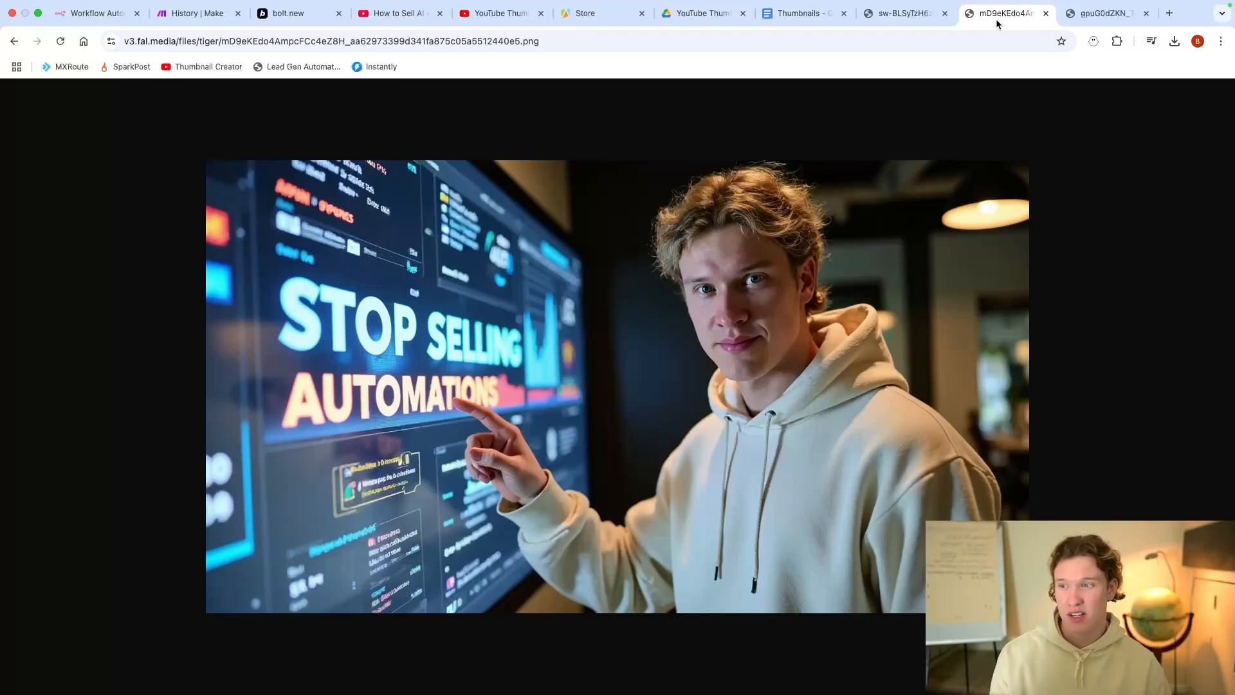
left_click(193, 13)
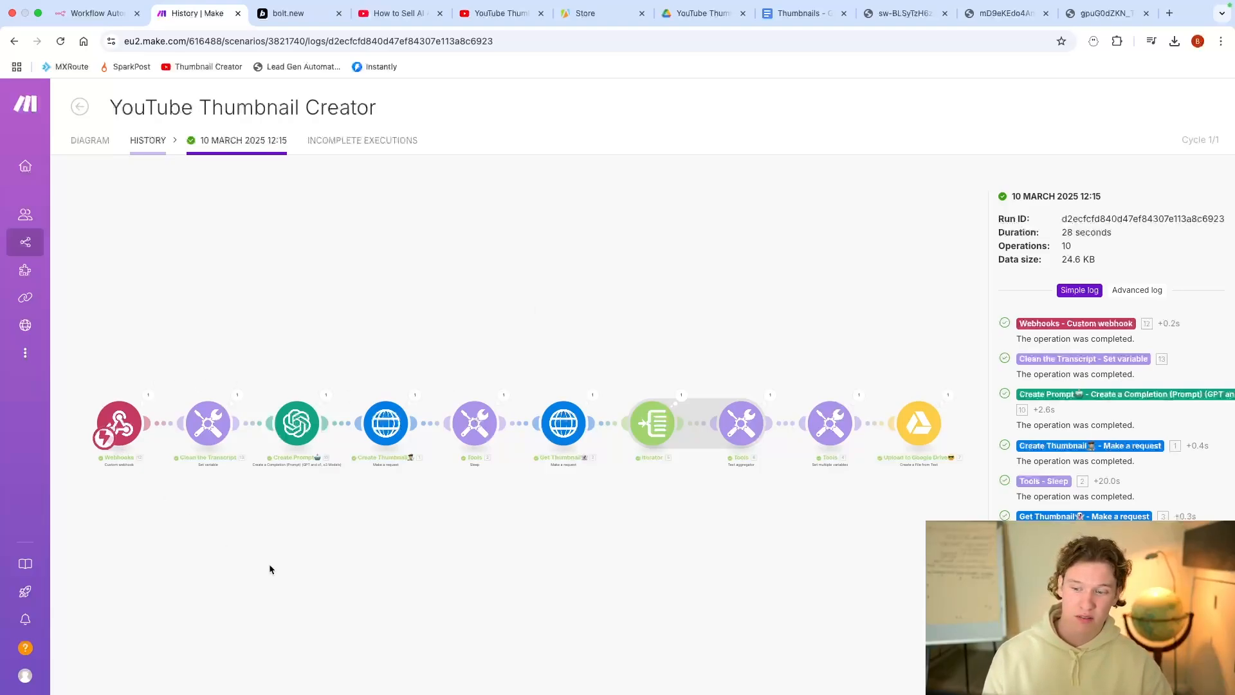
left_click(703, 13)
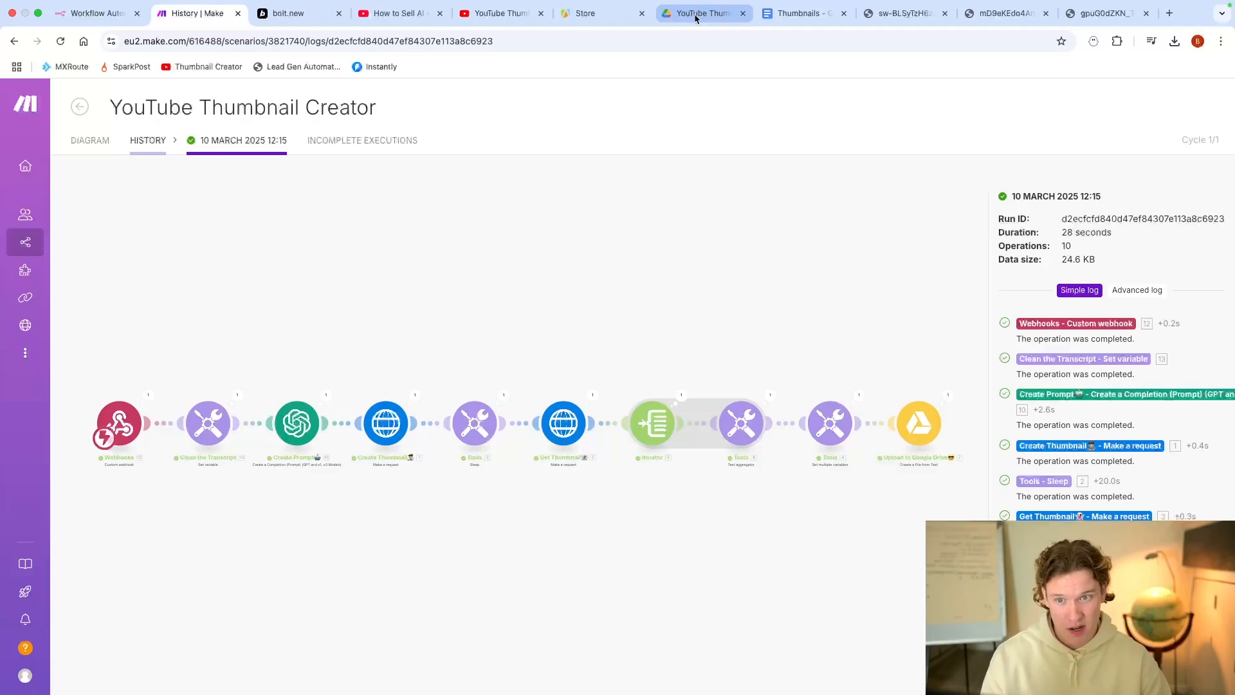
left_click(502, 13)
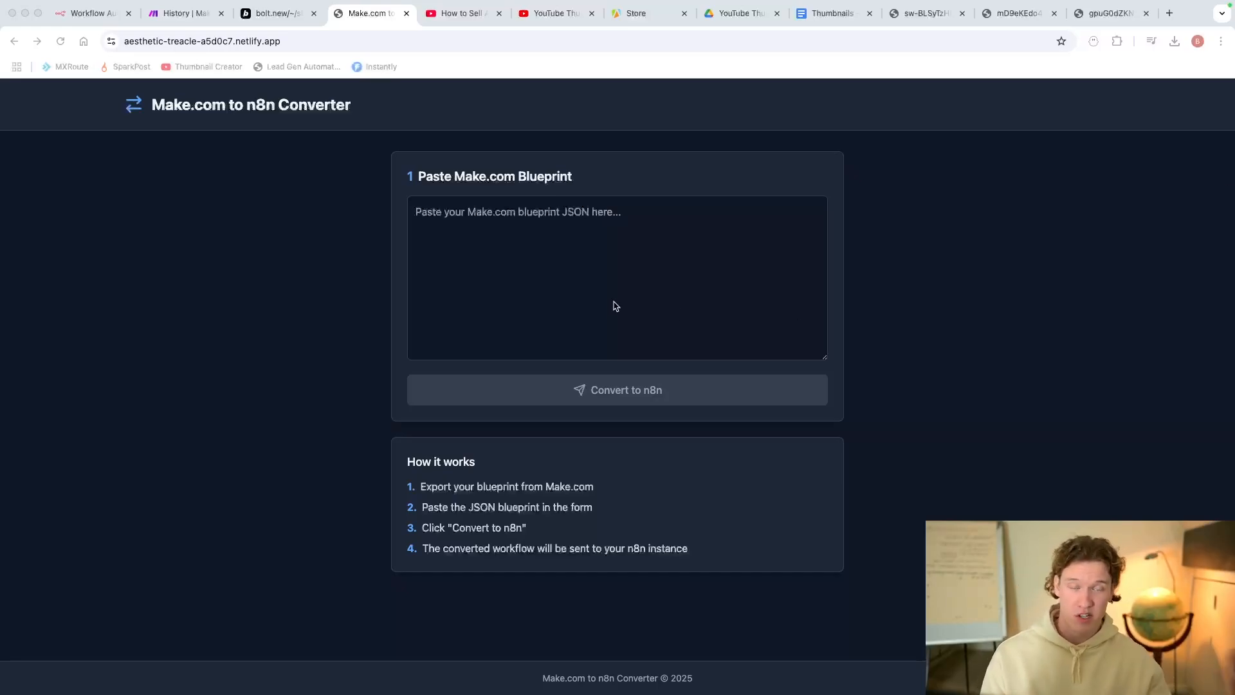
Step: Click into the Make.com to n8n Converter's empty blueprint JSON input box
left_click(558, 228)
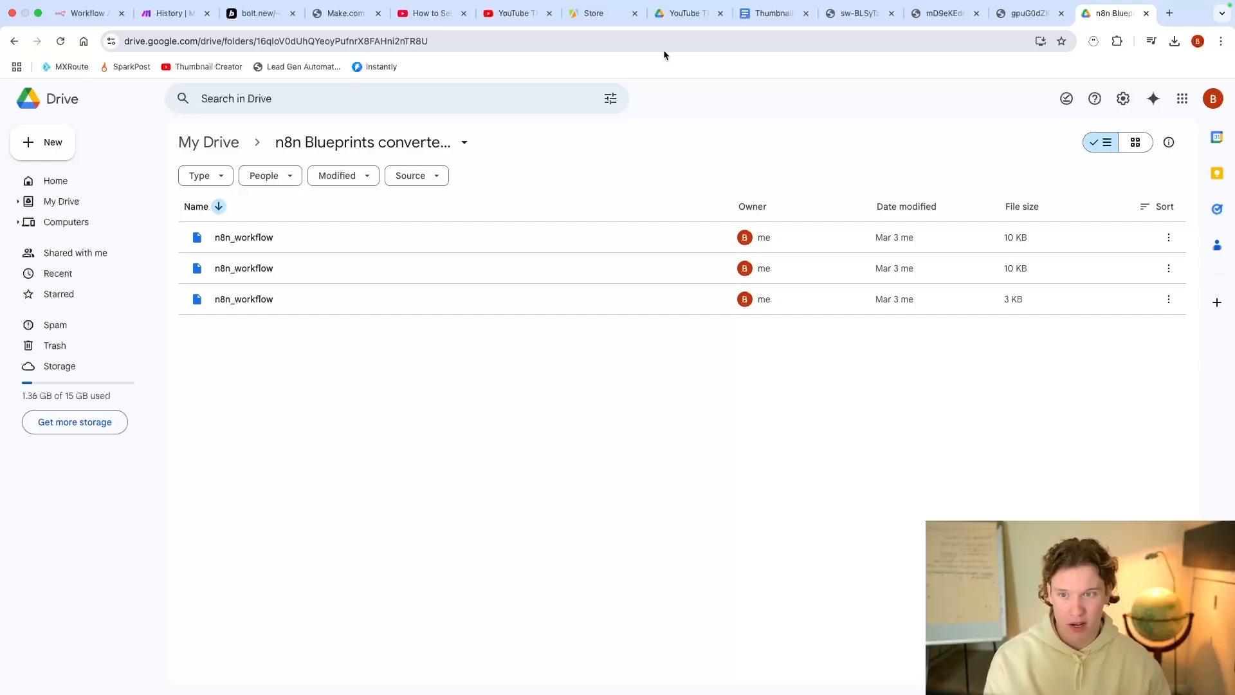
Step: Switch from Google Drive to the Bolt preview of the campaign automation form
left_click(344, 13)
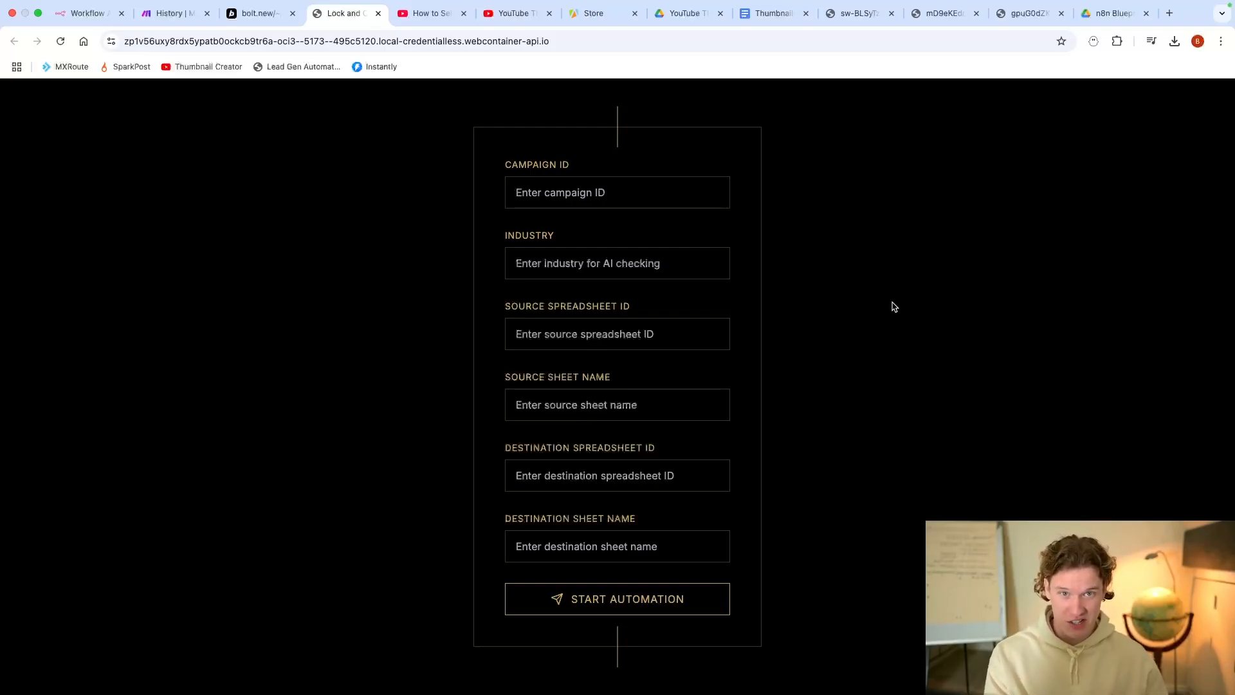
scroll(823, 300, "up", 1)
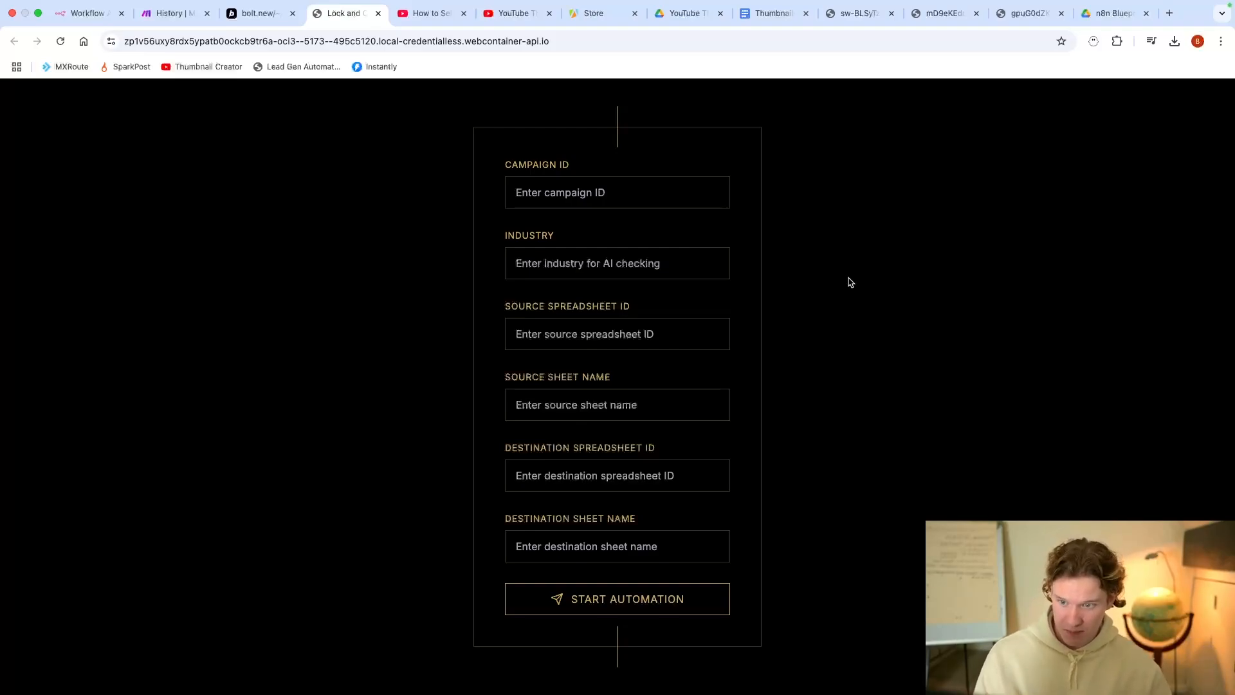
left_click(668, 197)
left_click(711, 219)
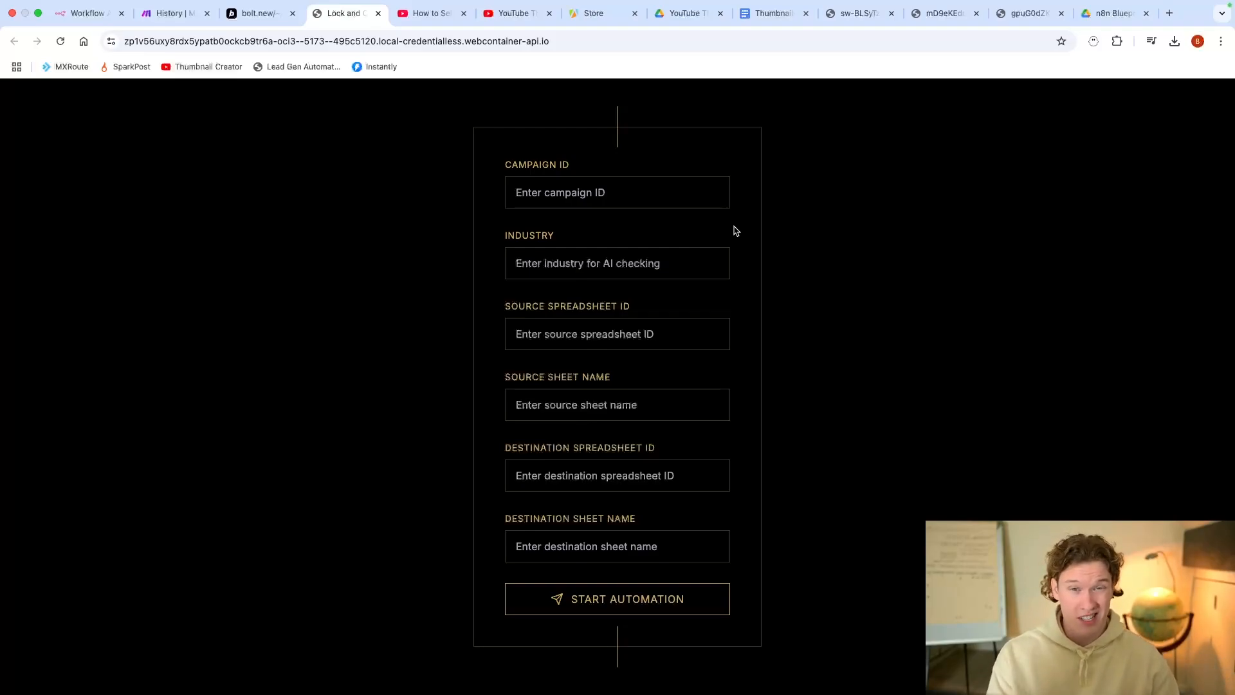
Step: Step through the Bolt form's Campaign ID, Industry and spreadsheet fields, then open Make's Send Leads to Webhook history
left_click(669, 195)
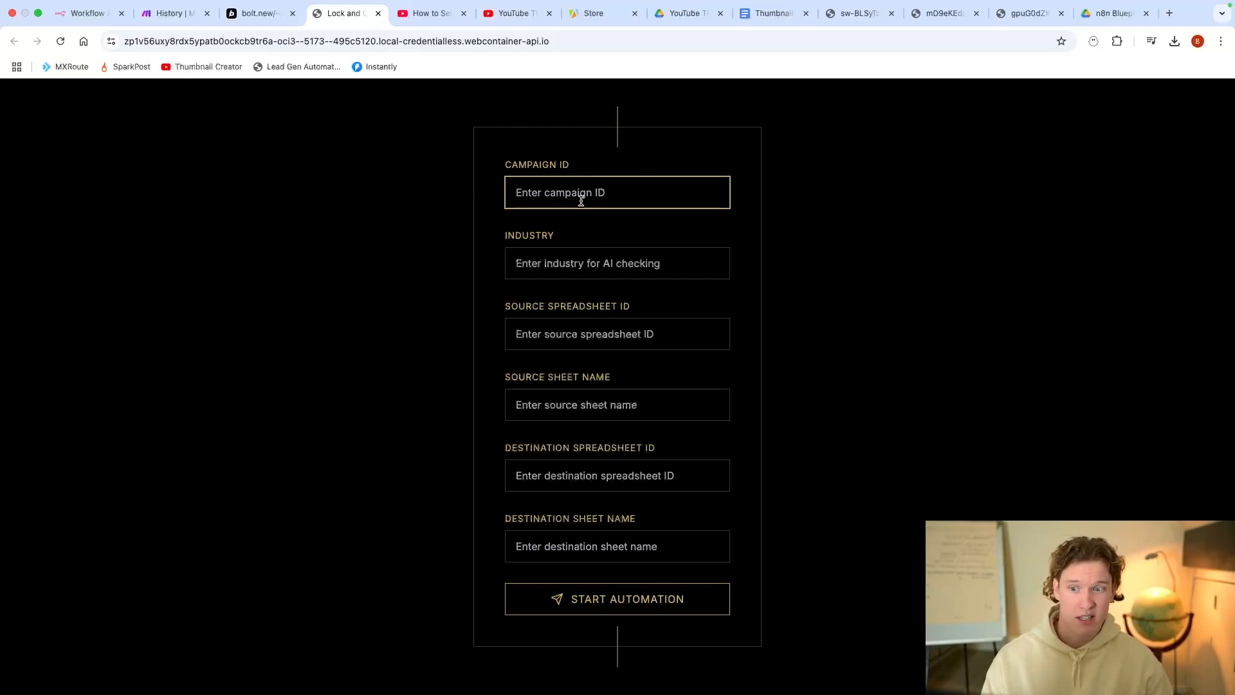
left_click(609, 254)
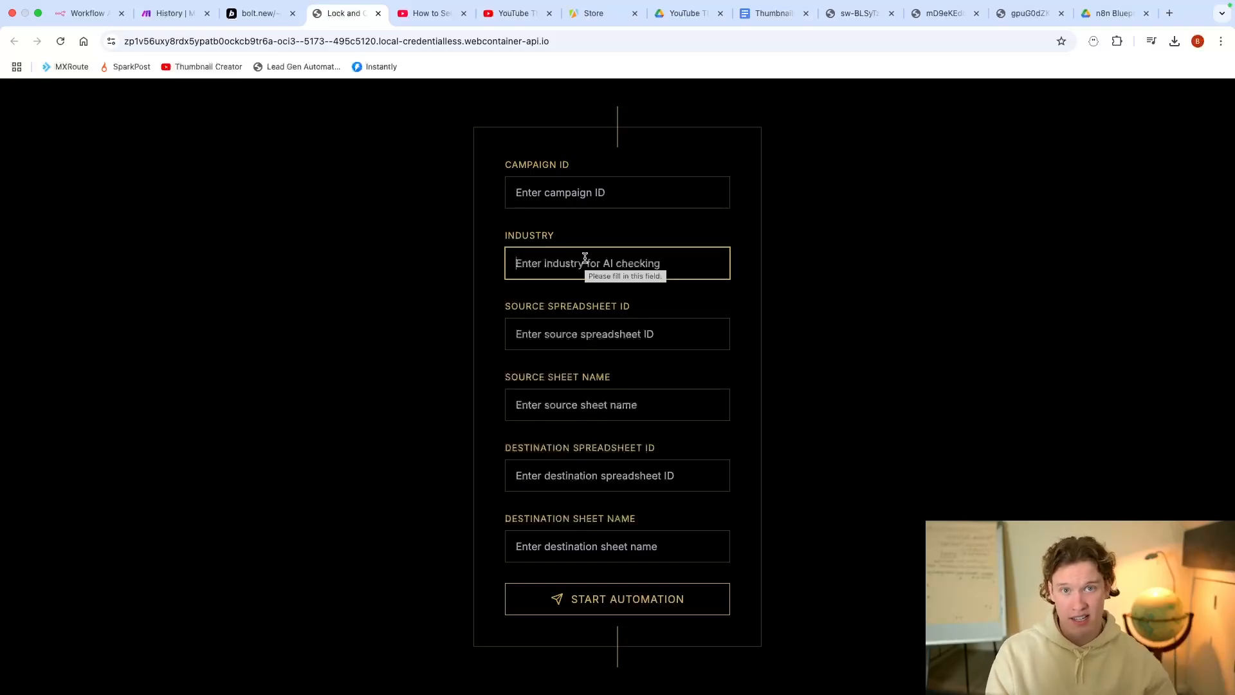
left_click(612, 344)
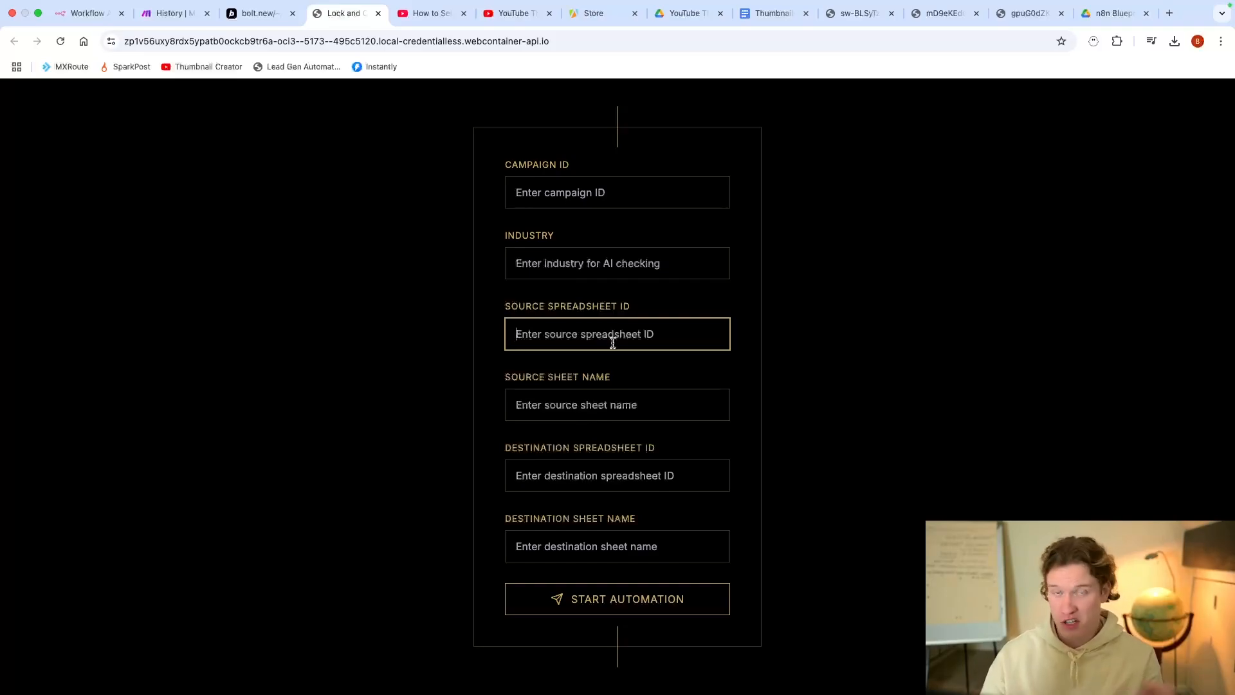
left_click(615, 394)
left_click(642, 486)
left_click(625, 550)
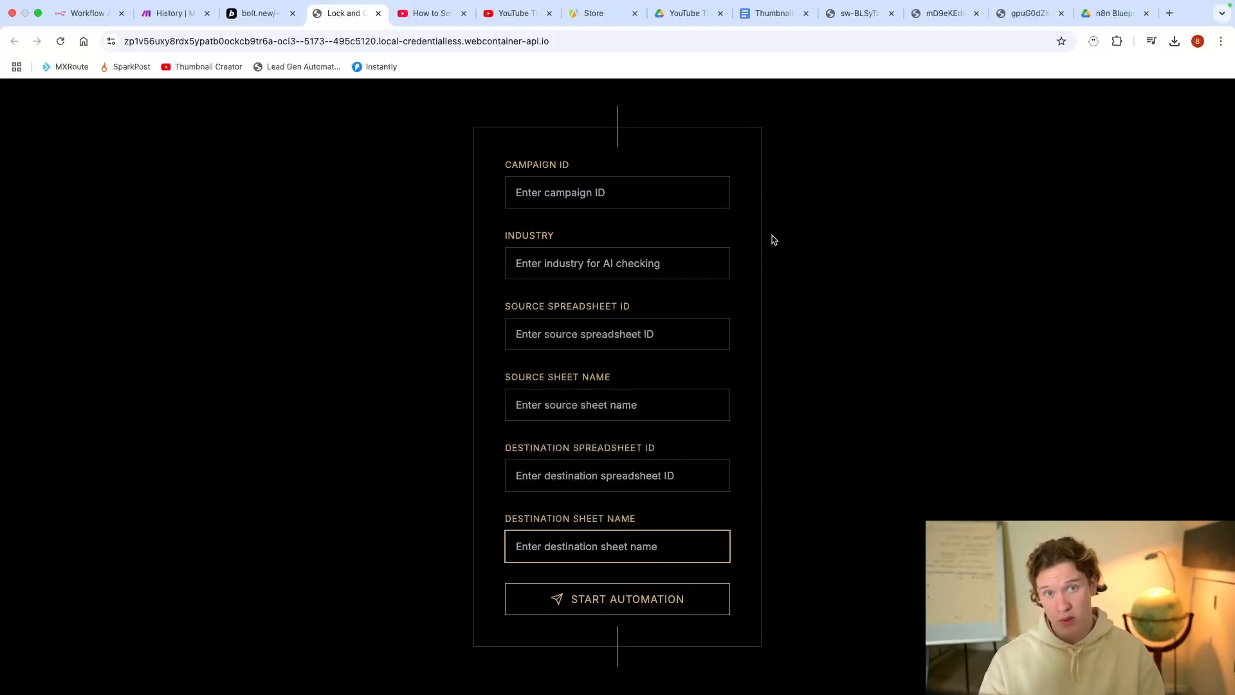
left_click(173, 14)
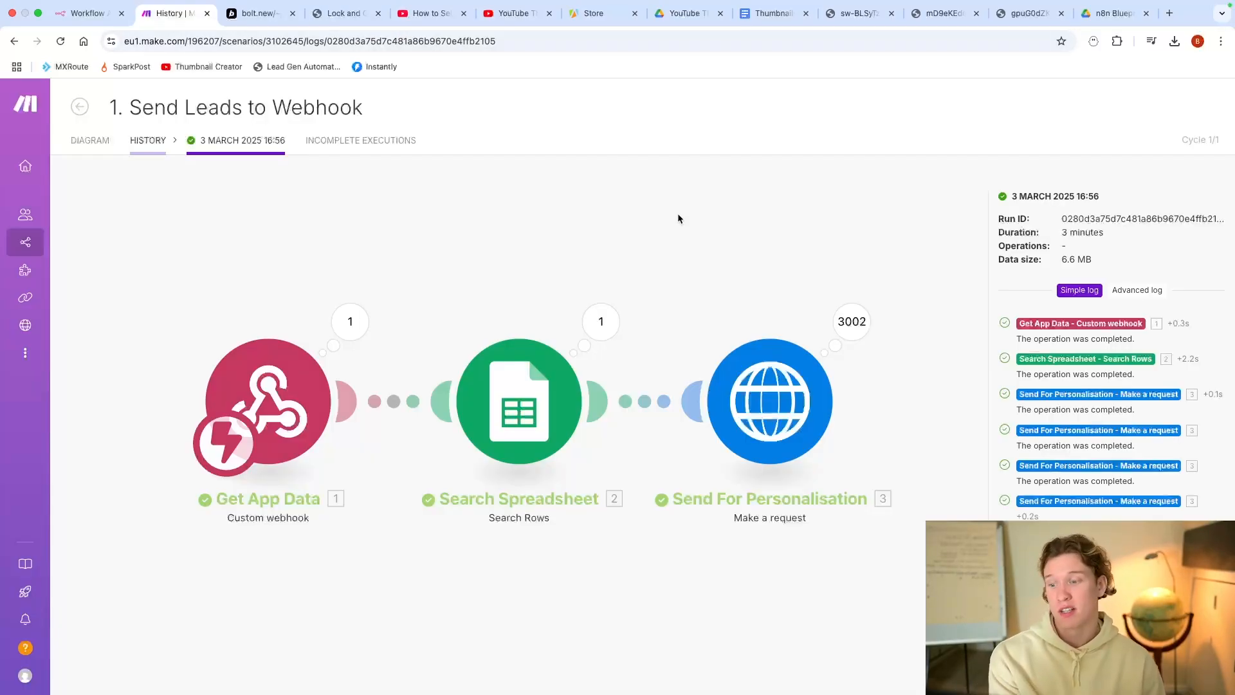
Step: Inspect the webhook's received bundle, noting campaignId 'test' and industry 'investment management'
left_click(350, 321)
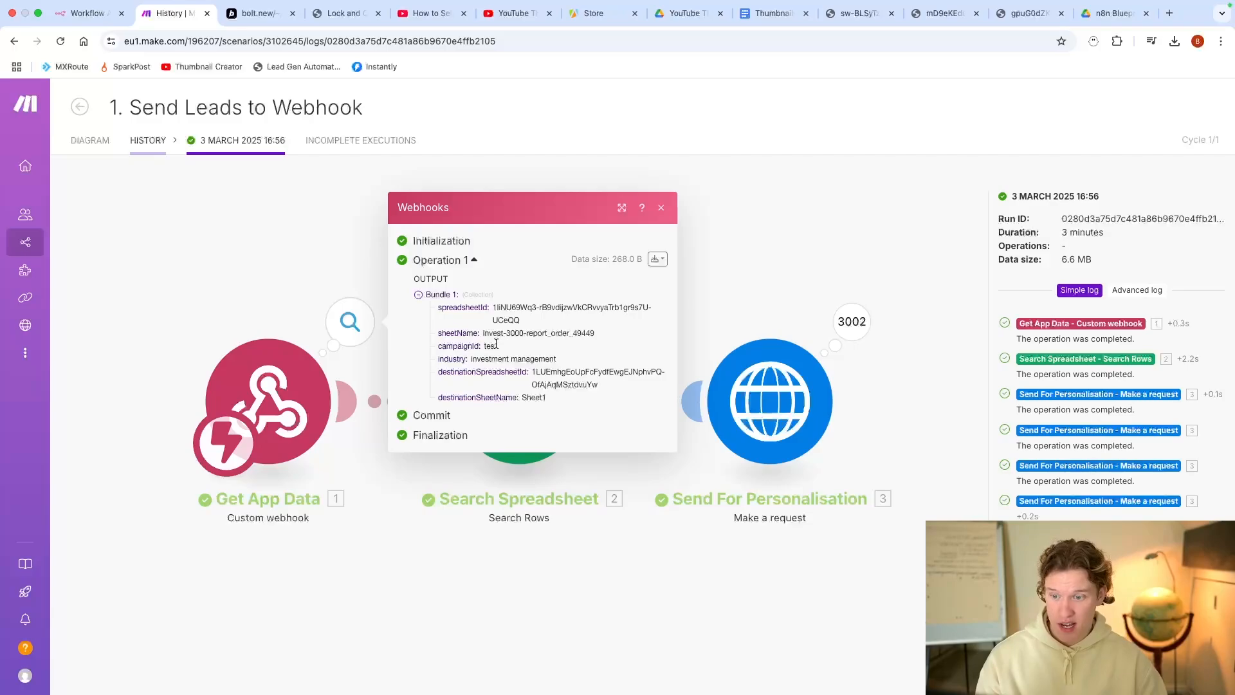
left_click_drag(484, 348, 501, 351)
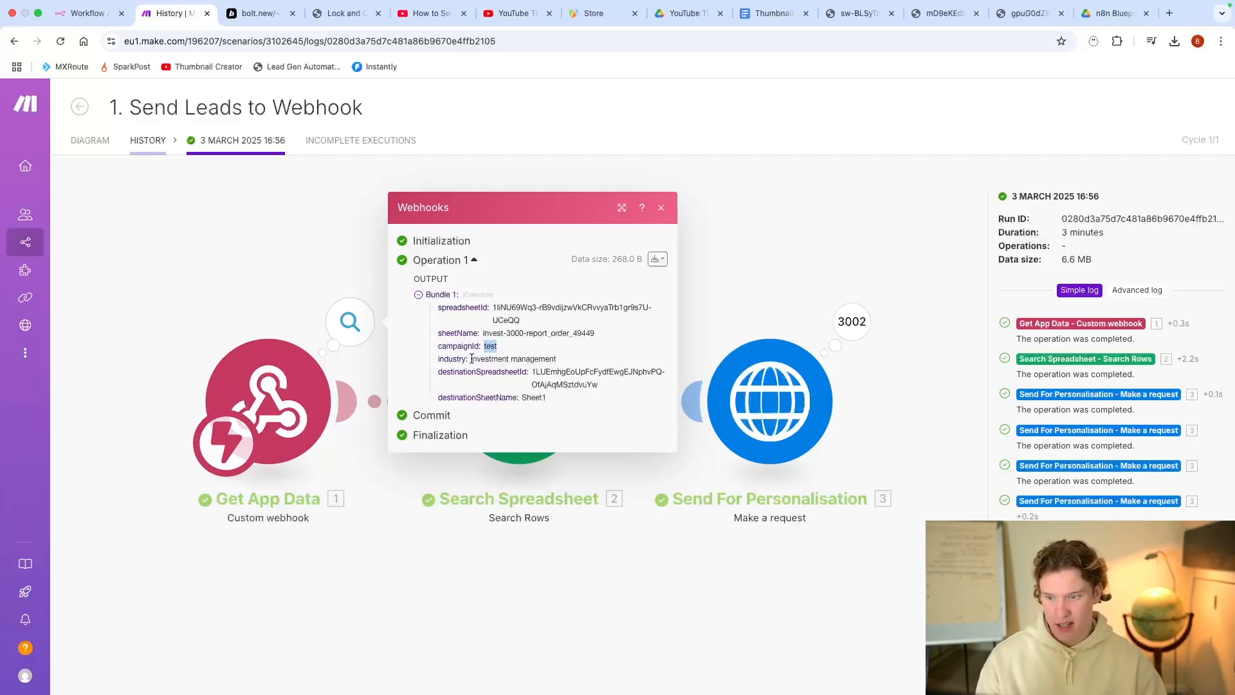
left_click_drag(471, 359, 546, 359)
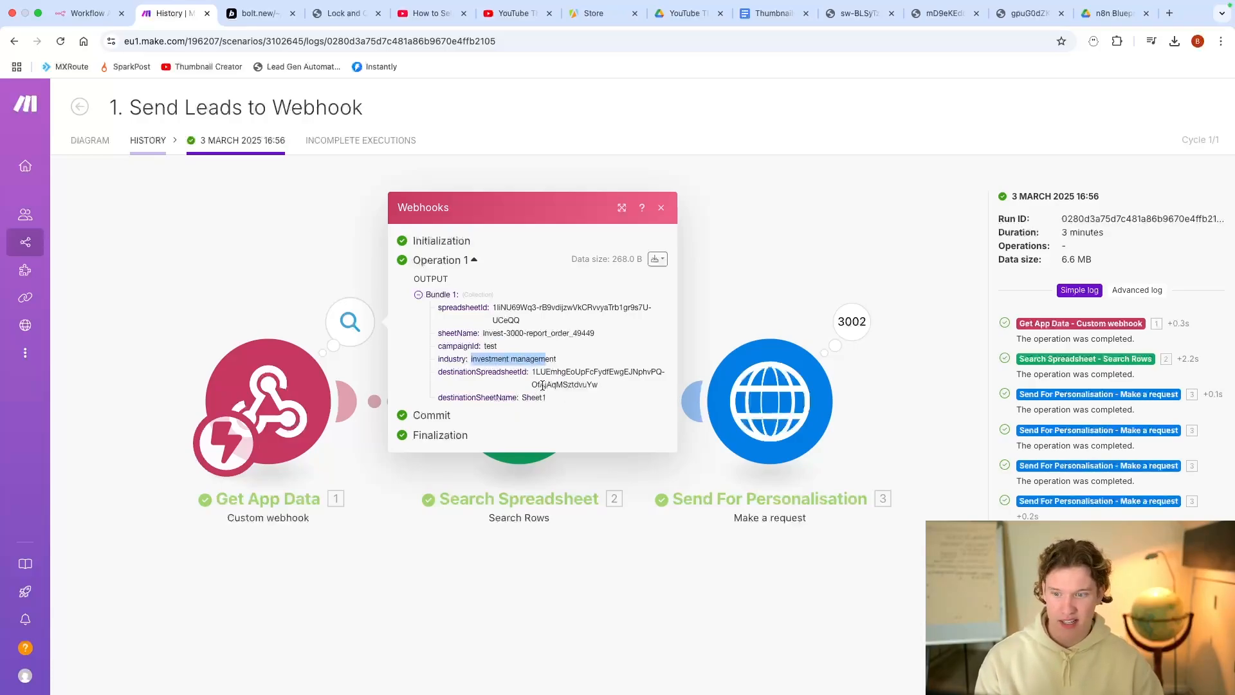
left_click(325, 252)
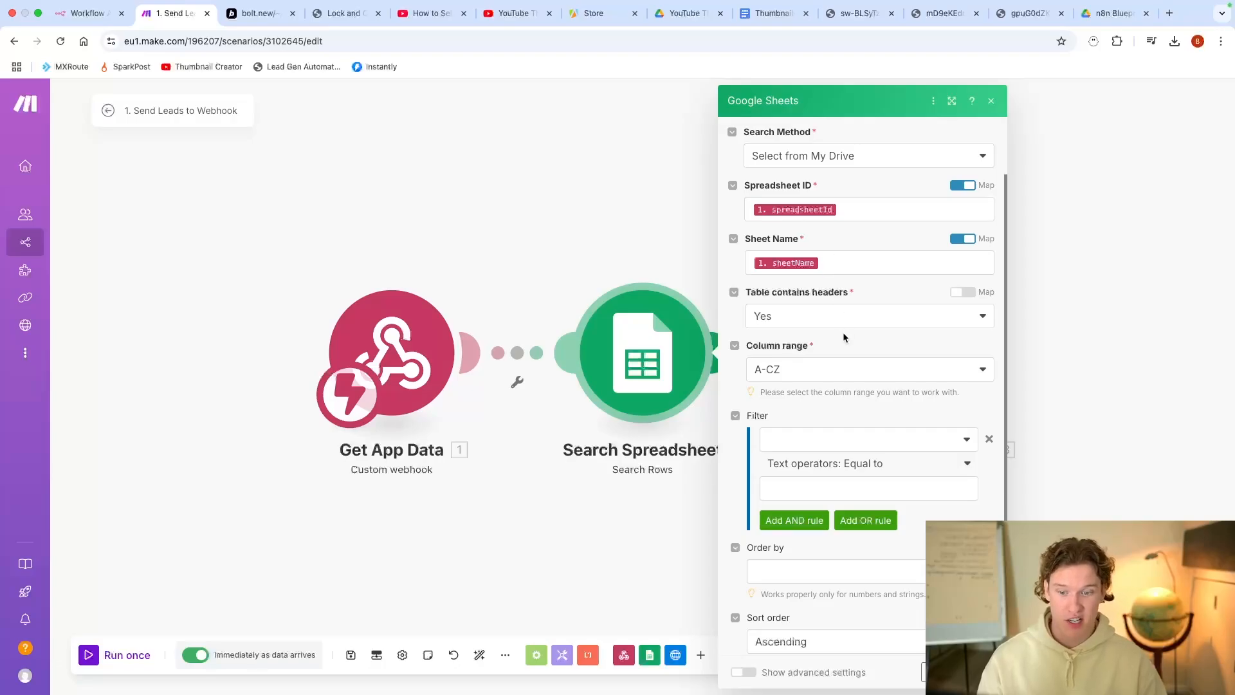
Step: Close the Google Sheets settings and open the Send For Personalisation HTTP module's settings
left_click(603, 205)
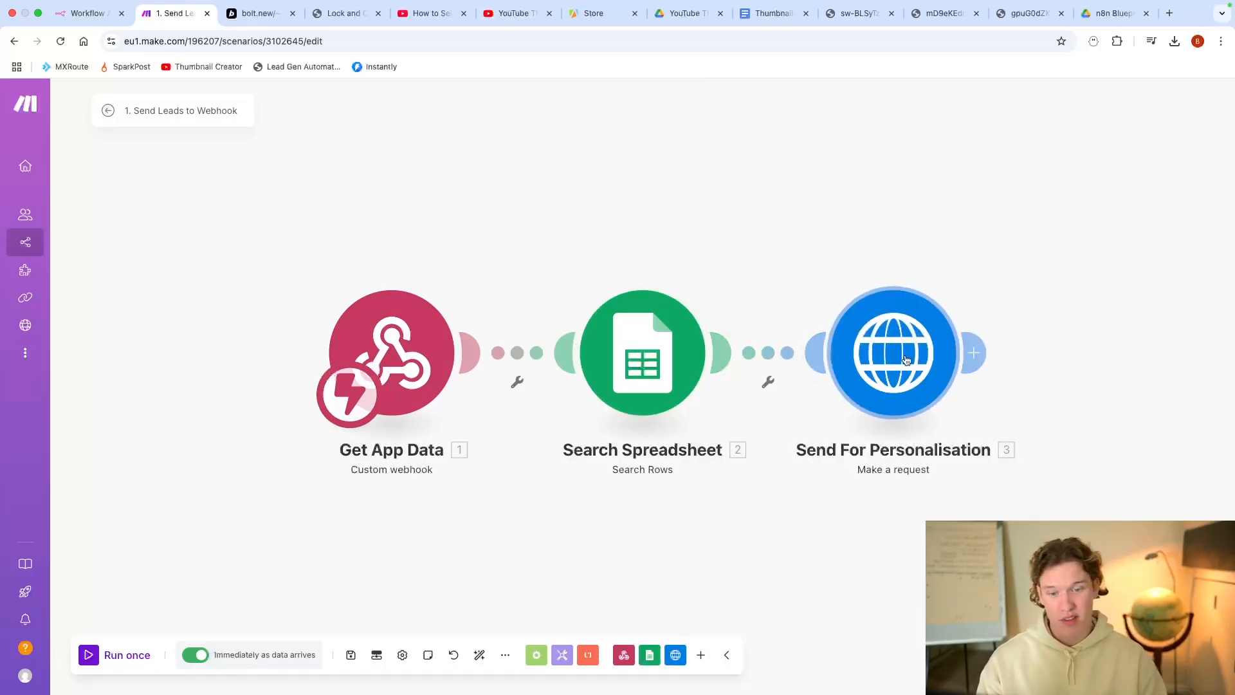
left_click(840, 342)
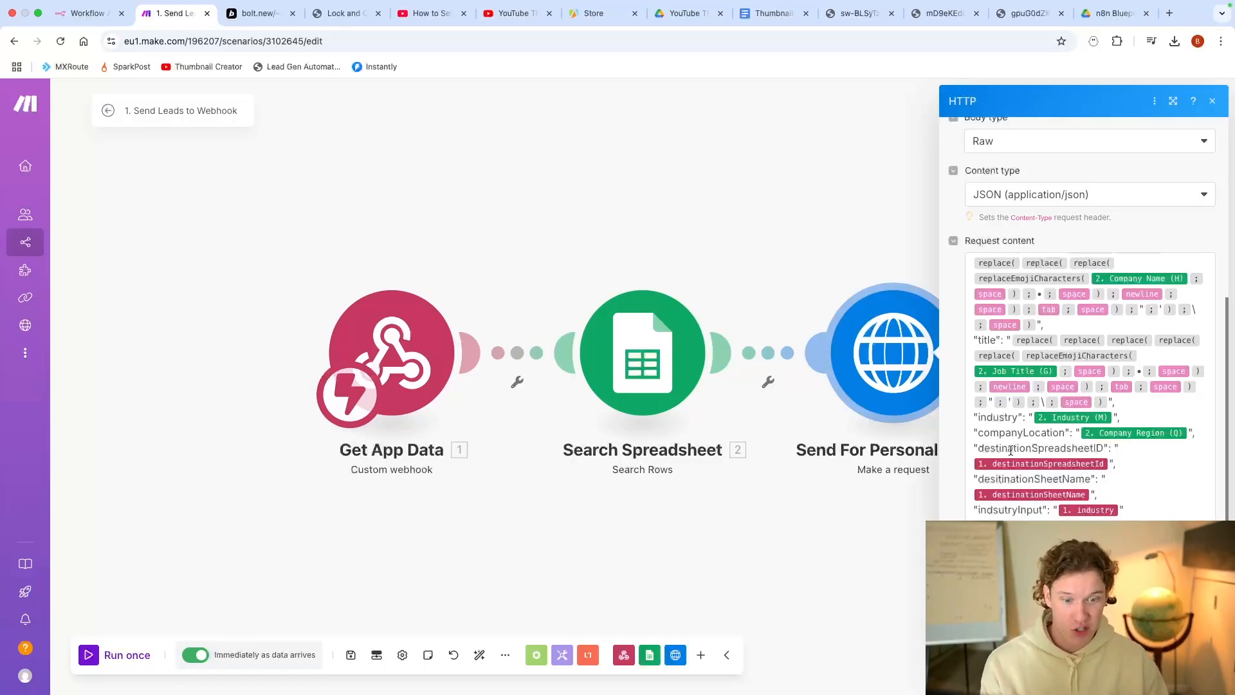
Step: Highlight the destination spreadsheet ID, sheet name and industry fields in the request body
left_click_drag(1144, 509, 966, 467)
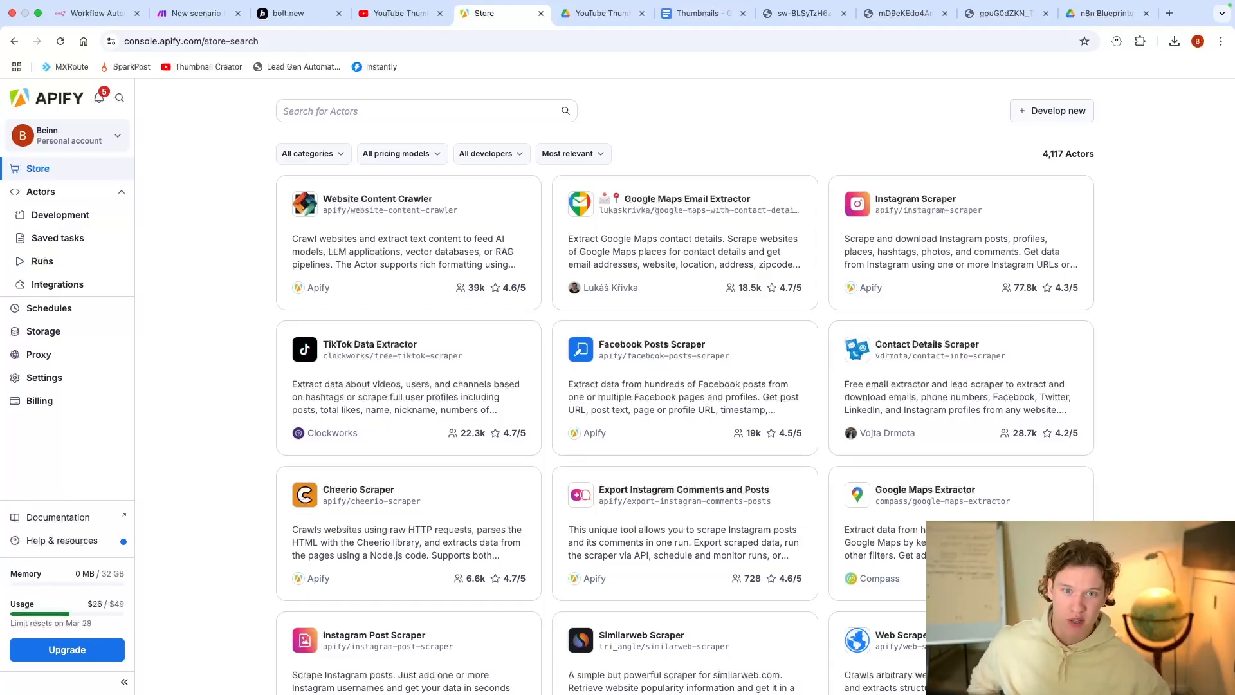
scroll(1078, 303, "down", 10)
scroll(1080, 325, "up", 10)
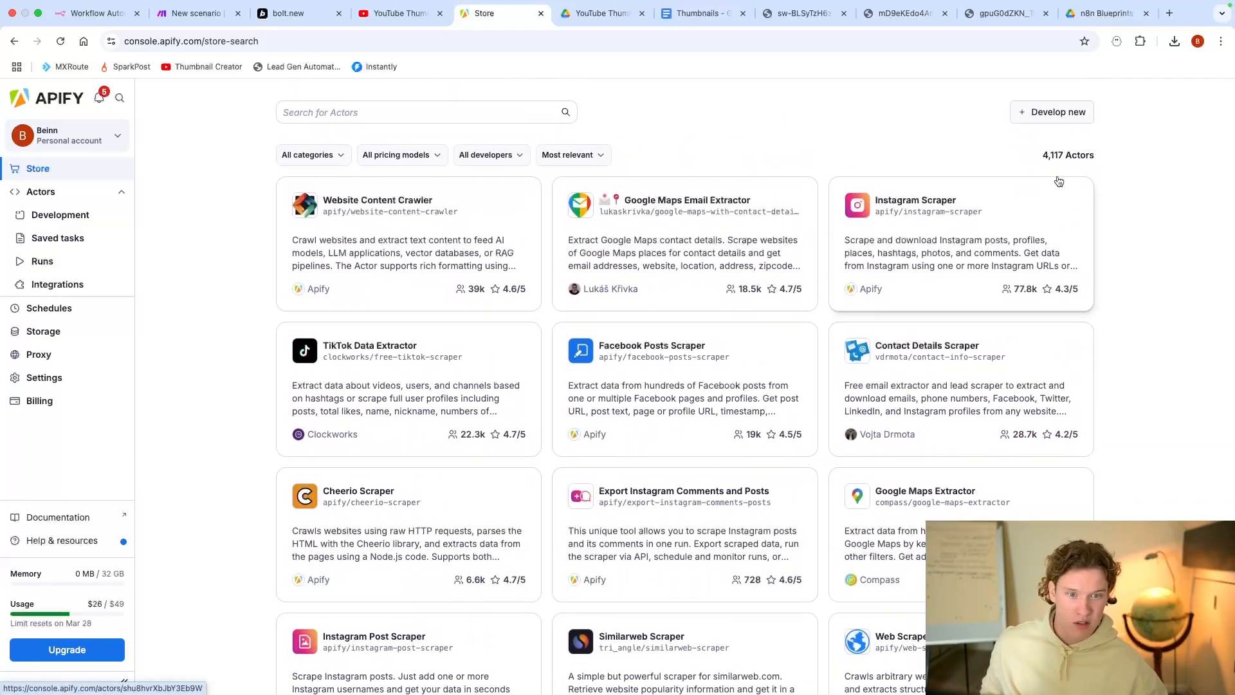
left_click_drag(1042, 149, 1087, 155)
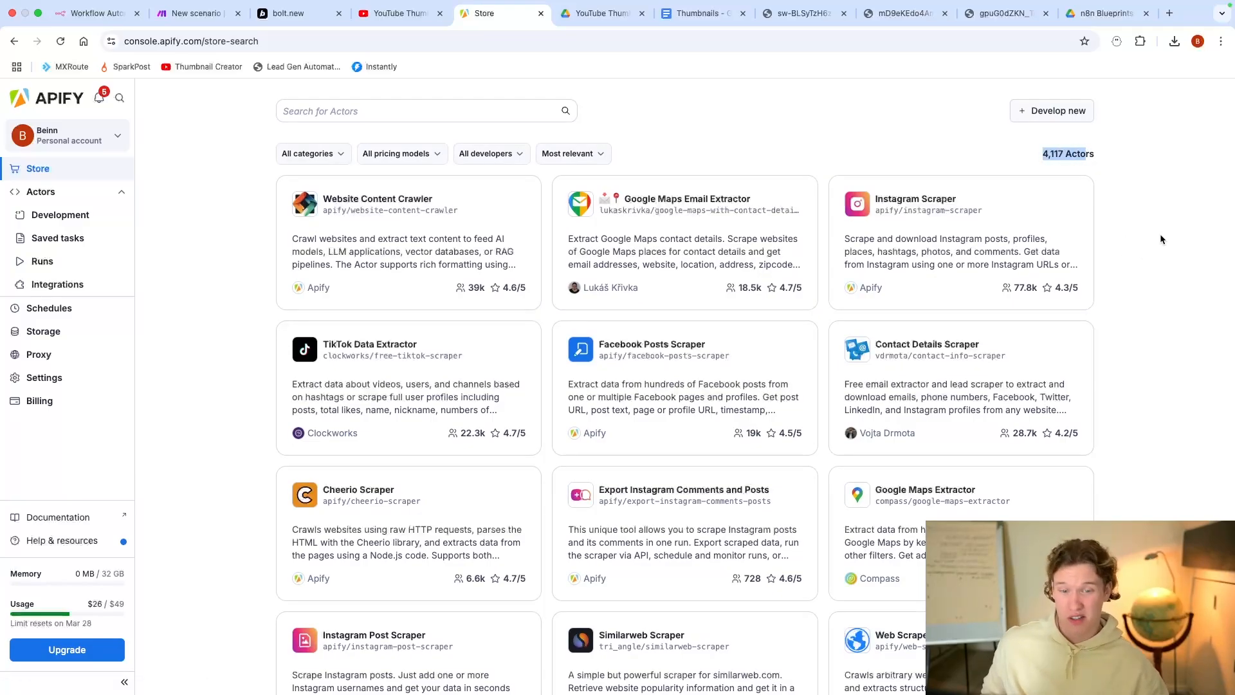
scroll(1155, 248, "down", 15)
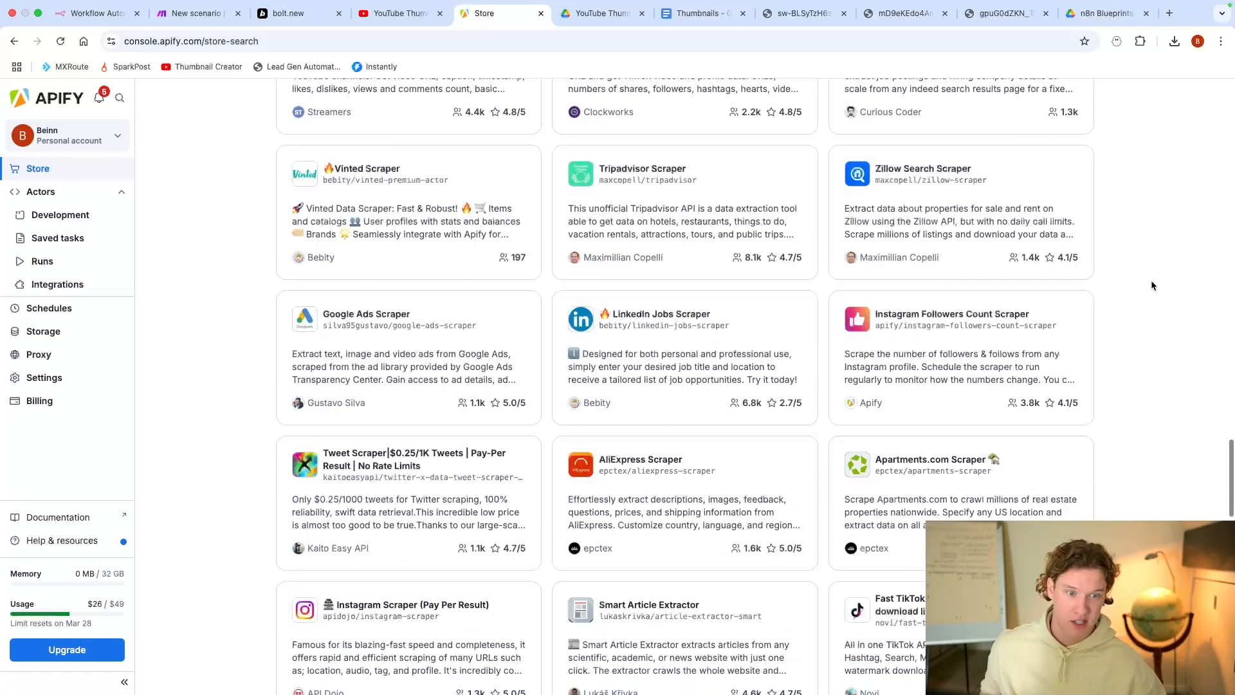
scroll(829, 331, "down", 7)
left_click(746, 329)
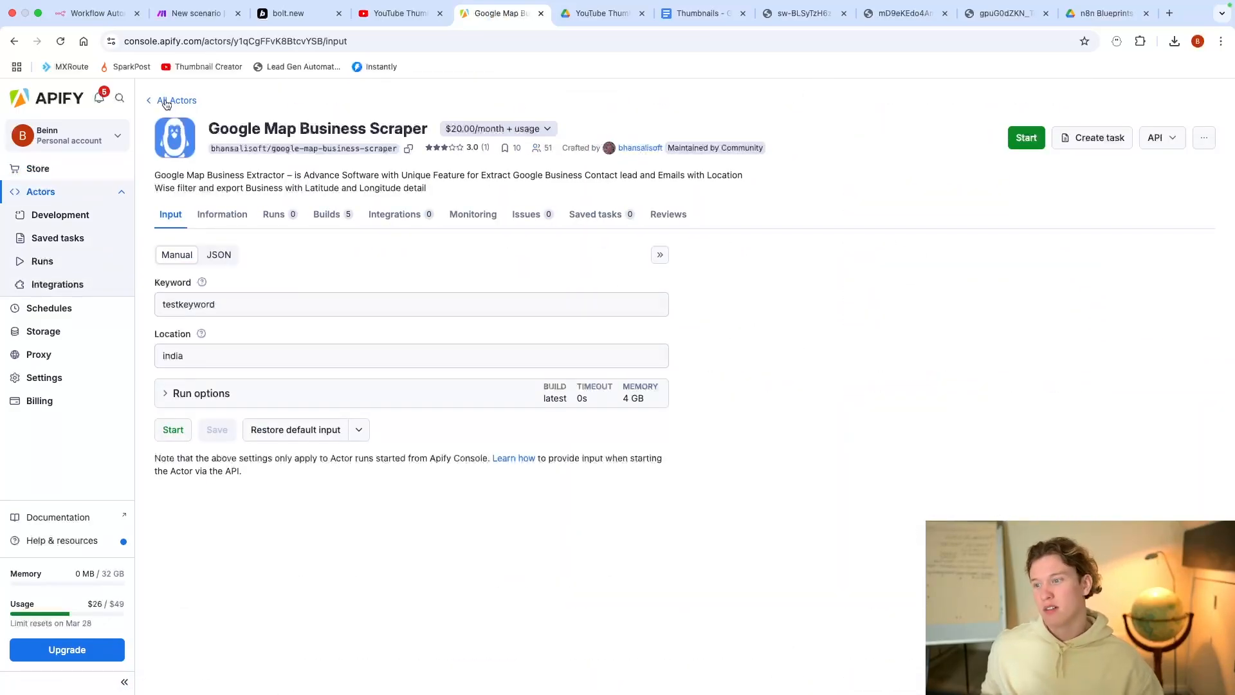
left_click(13, 41)
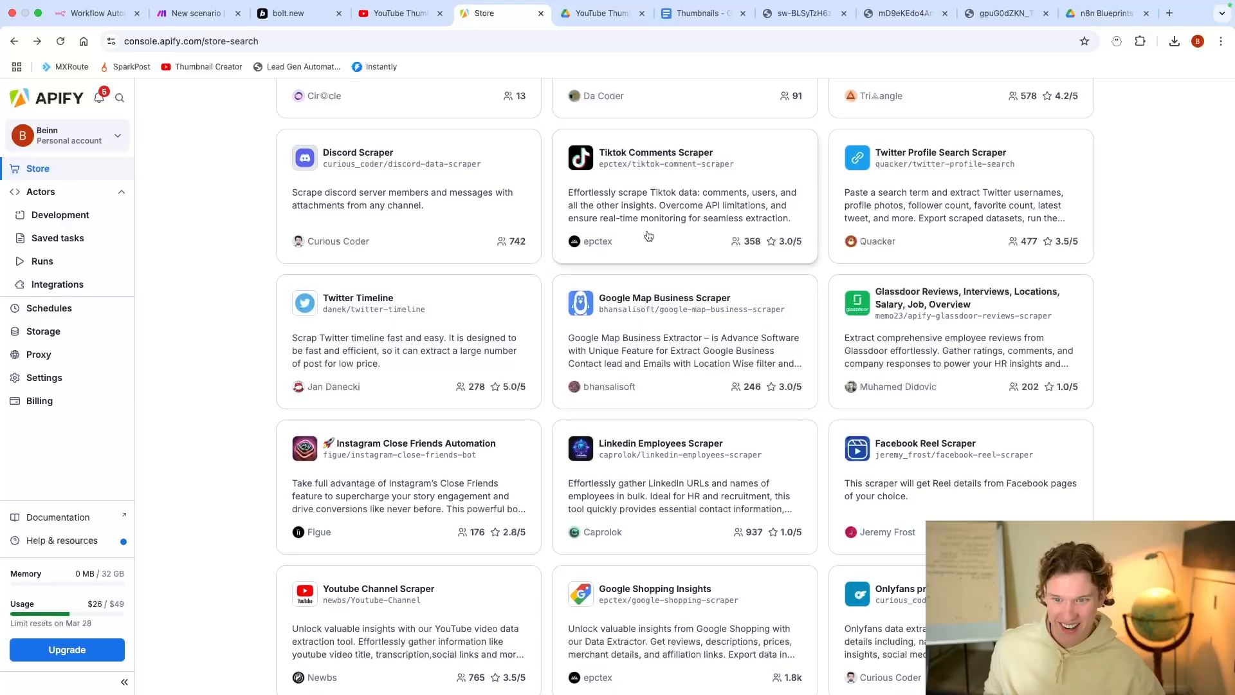
scroll(751, 331, "down", 6)
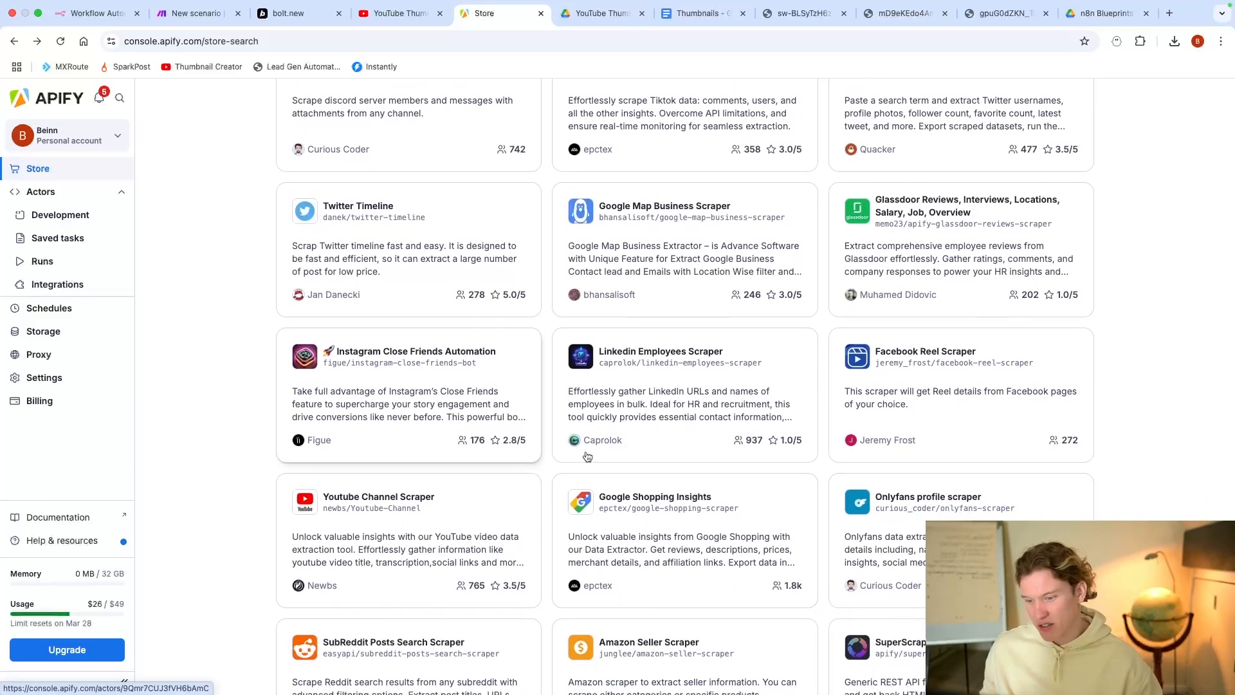
scroll(718, 320, "down", 3)
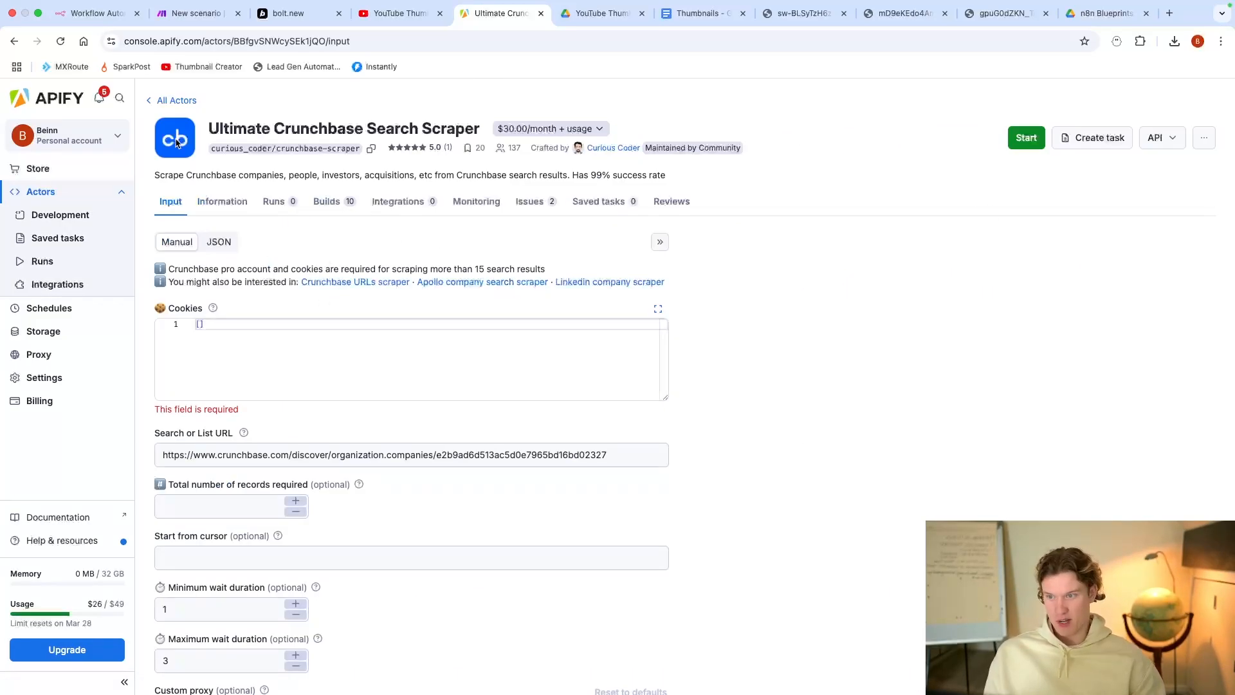
left_click(14, 41)
scroll(536, 258, "down", 3)
scroll(536, 259, "down", 15)
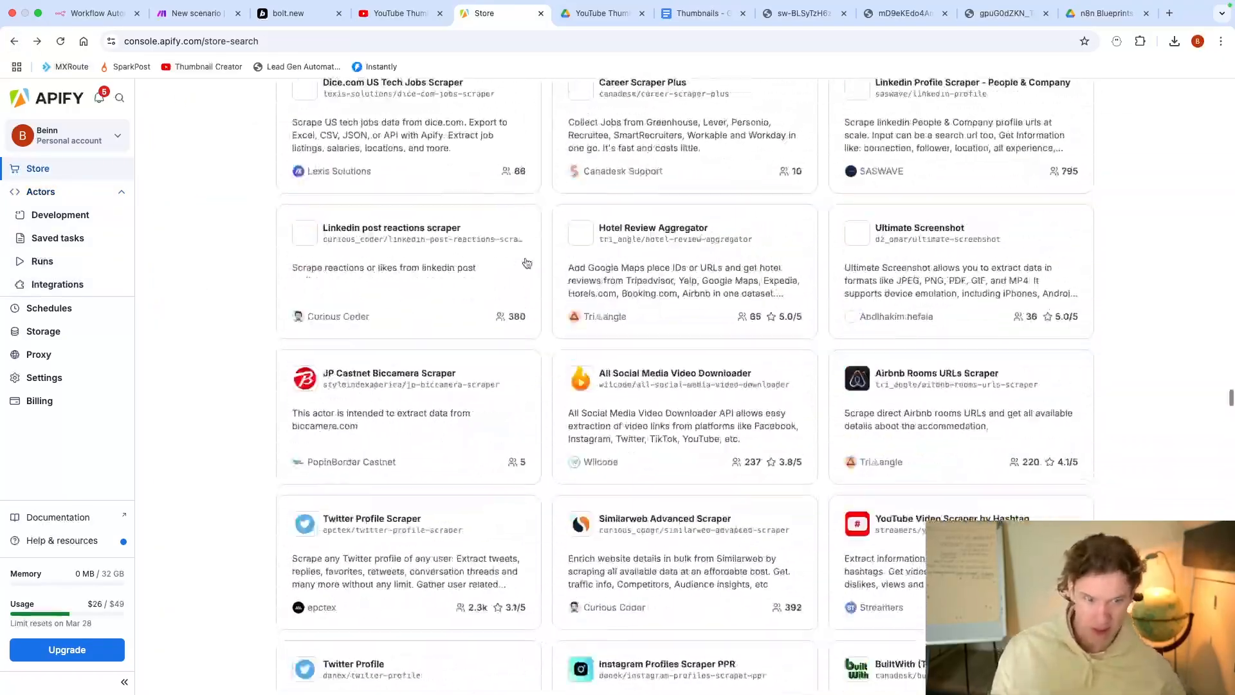
scroll(536, 243, "up", 20)
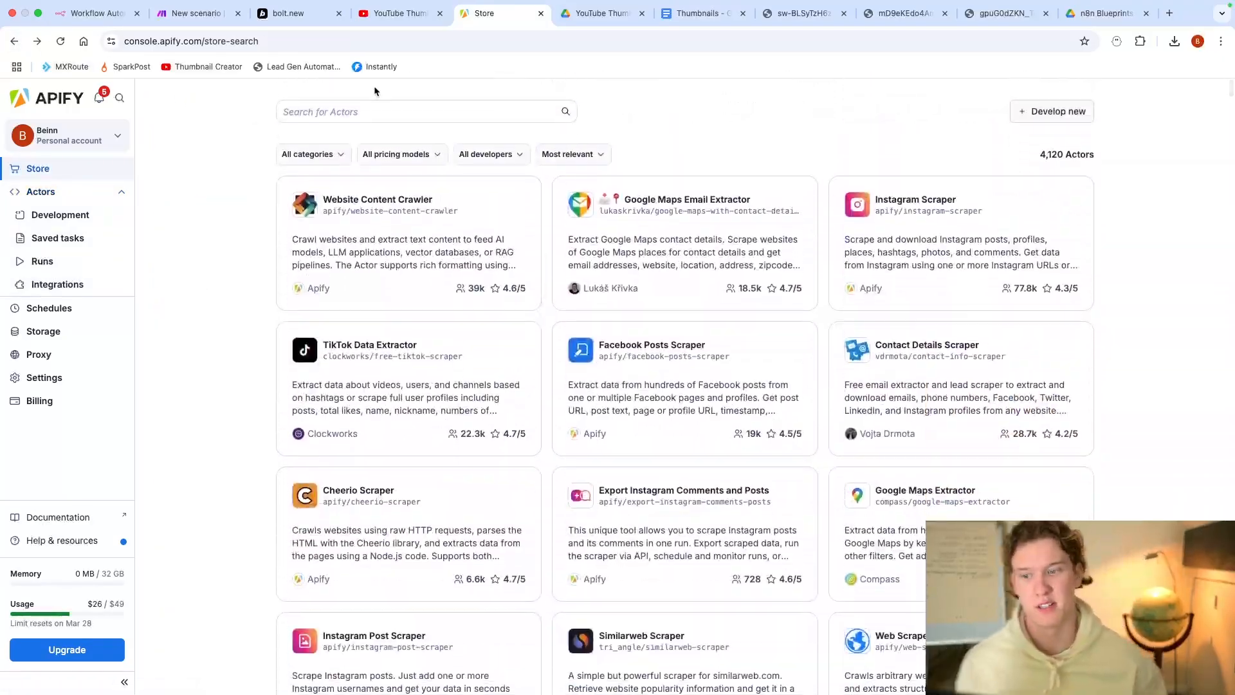
Step: Search the Apify Store for 'crunchbase' and review the Crunchbase URL Scraper's input page
left_click(375, 111)
type("crunchbase")
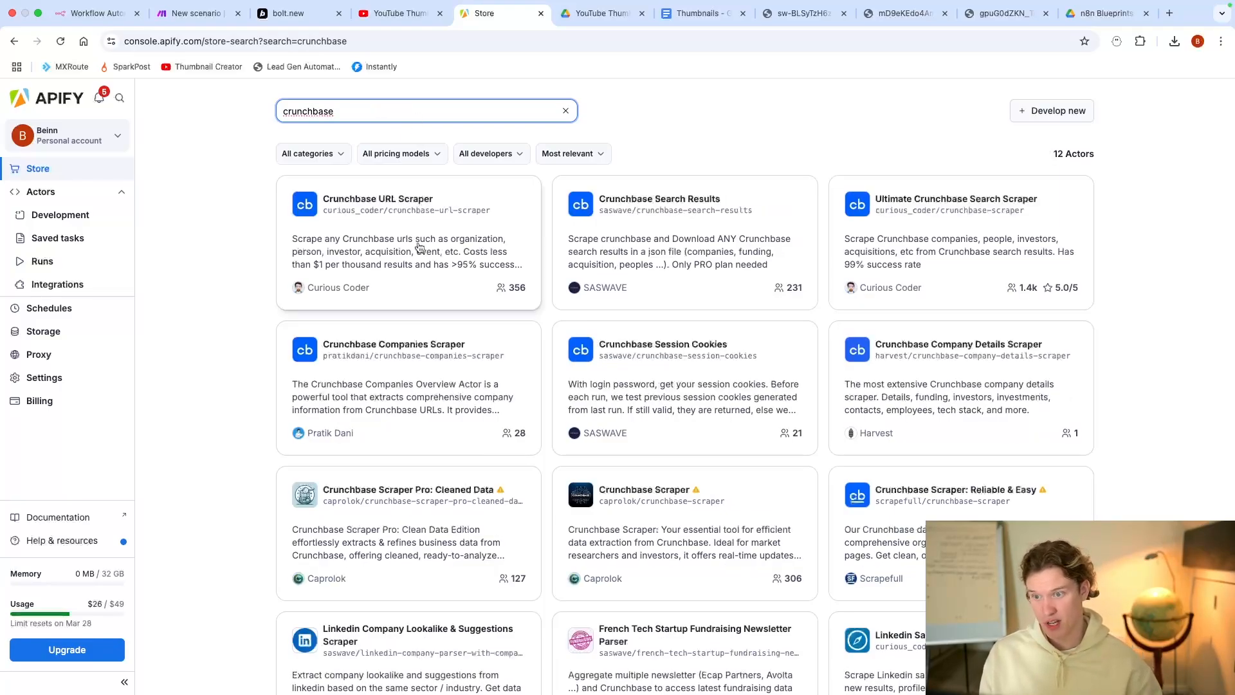
left_click(407, 216)
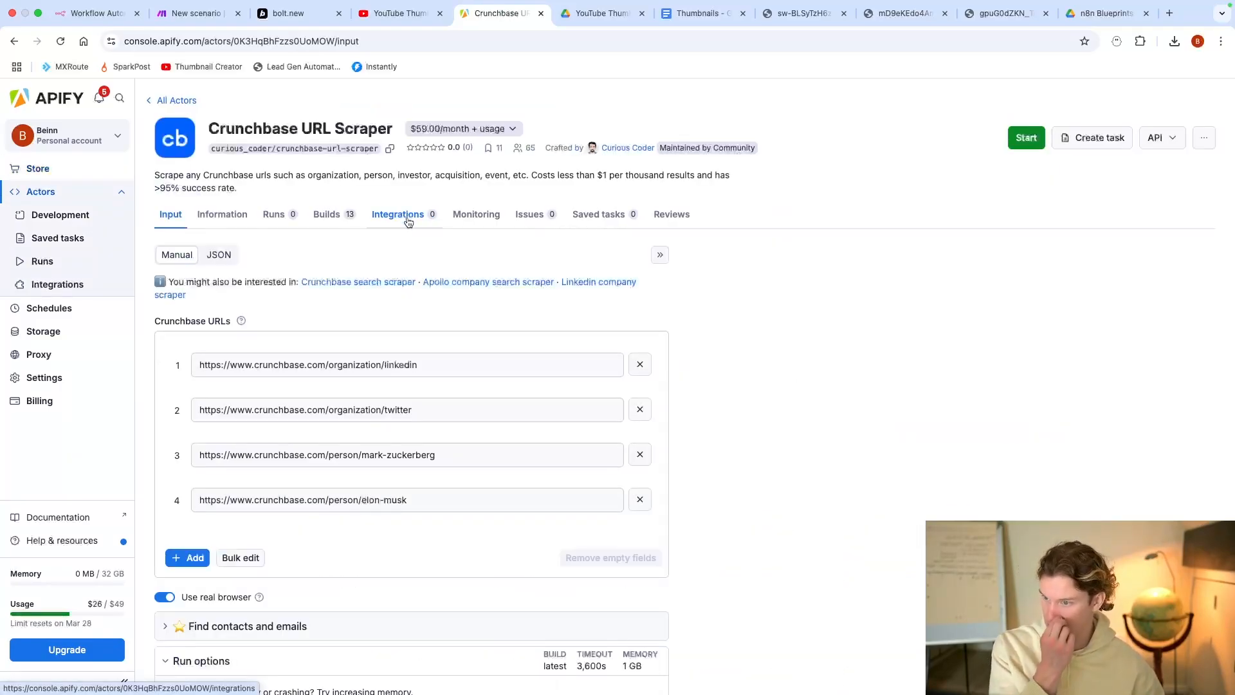
scroll(405, 231, "down", 3)
scroll(399, 237, "down", 4)
scroll(373, 308, "up", 5)
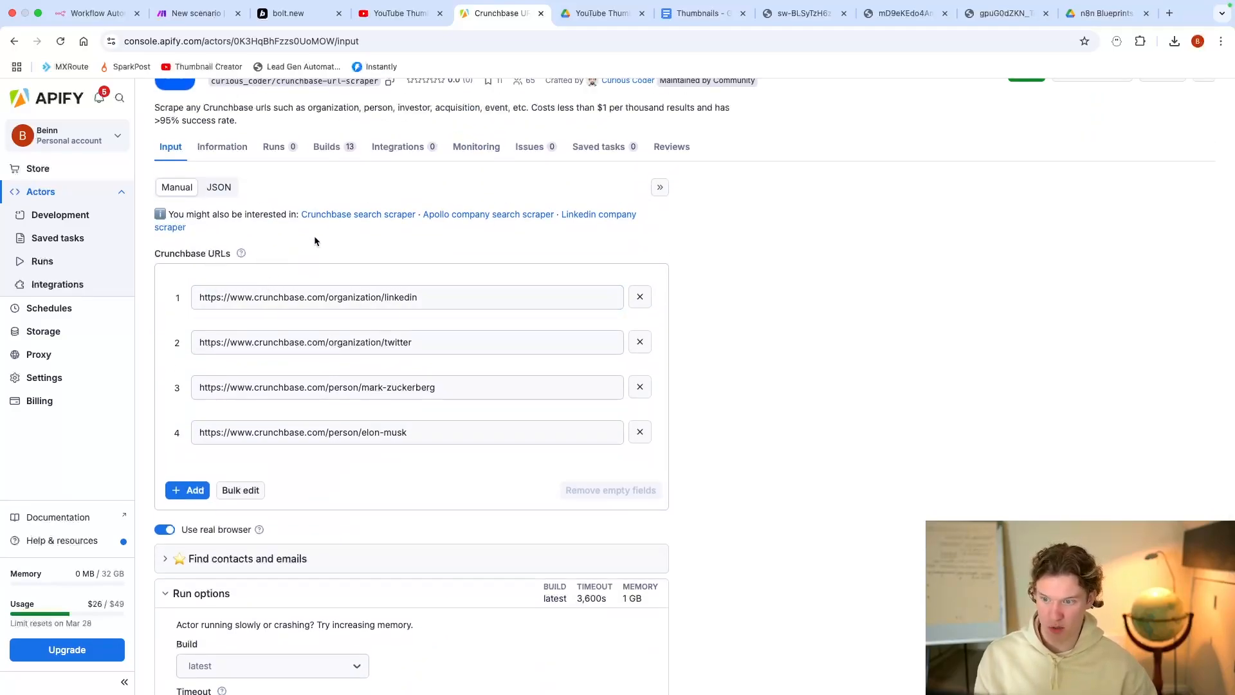
scroll(397, 399, "down", 1)
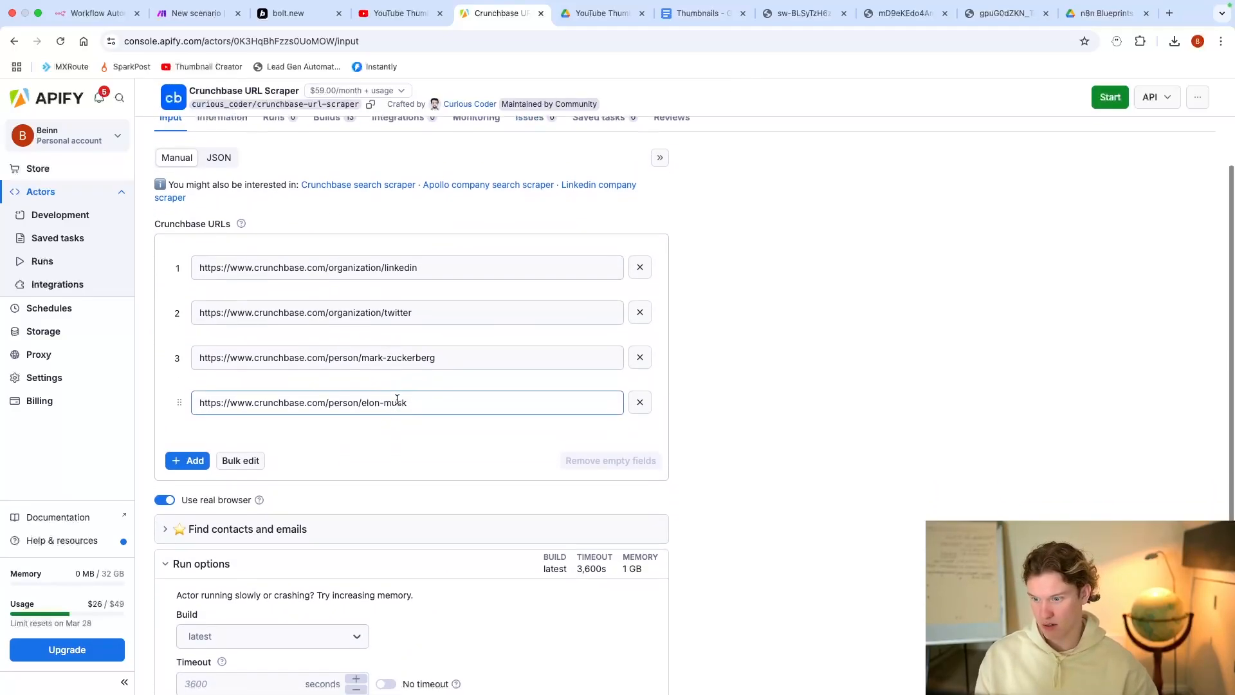
scroll(386, 360, "up", 2)
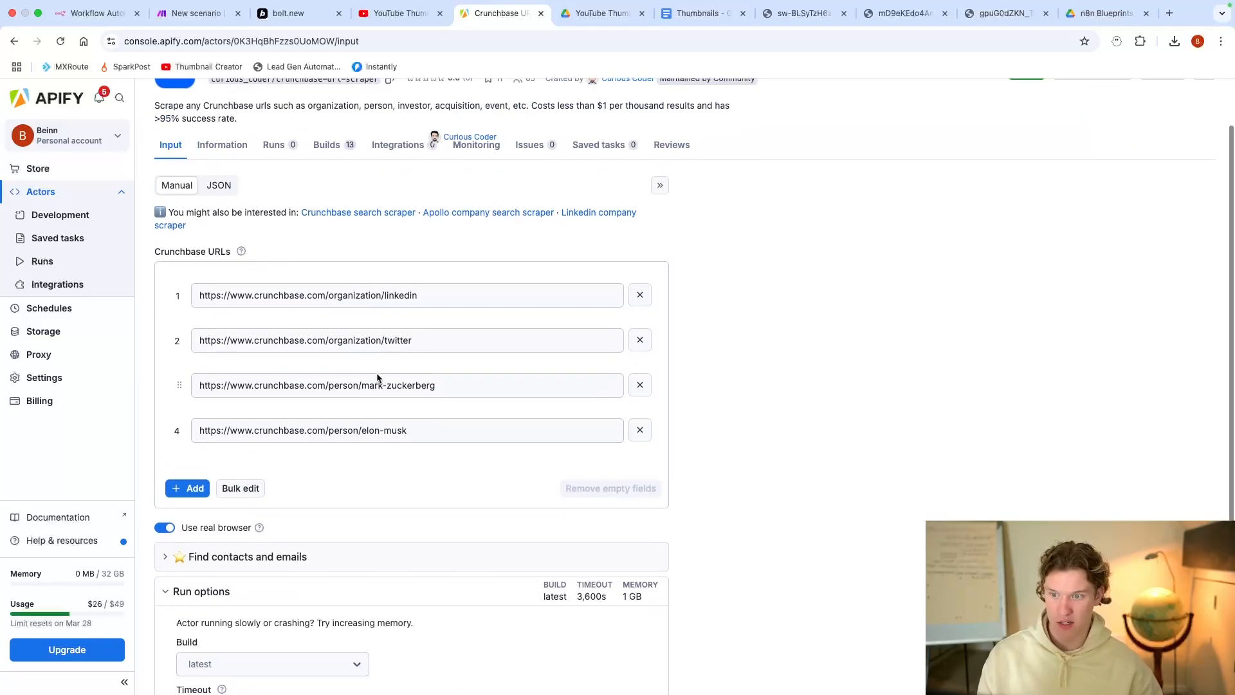
scroll(387, 356, "up", 1)
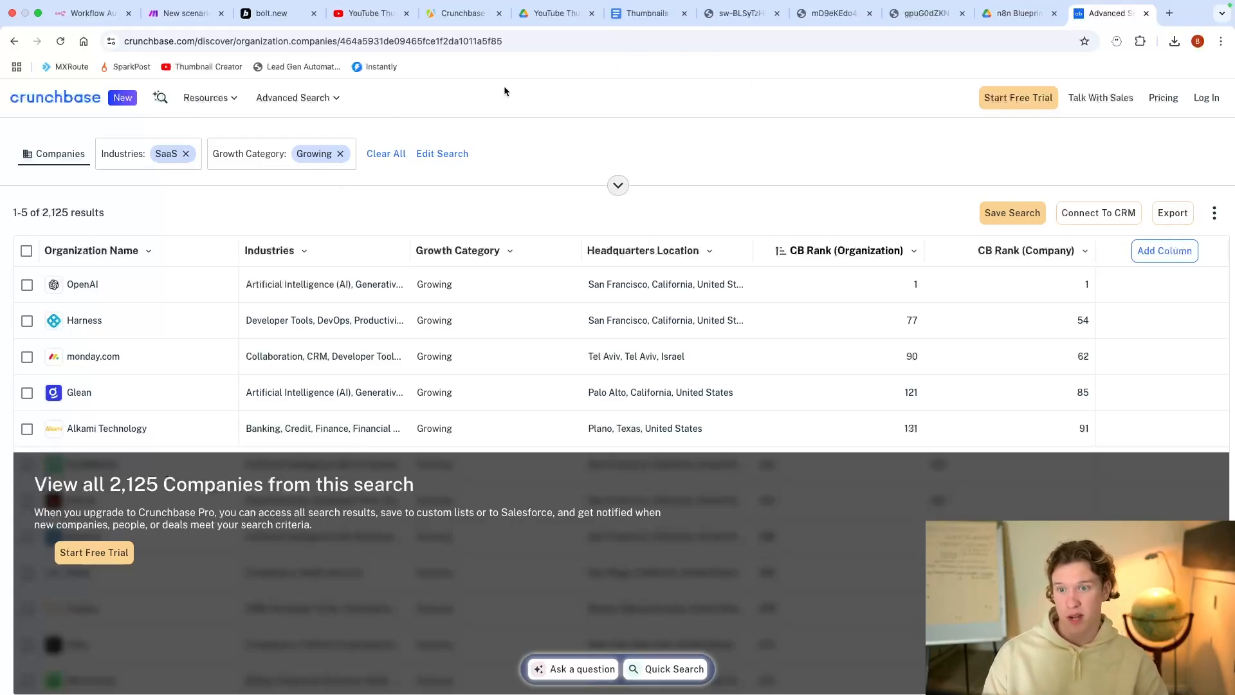
Step: Rent the Crunchbase URL Scraper on its free trial from the $59.00/month pricing badge
left_click(464, 12)
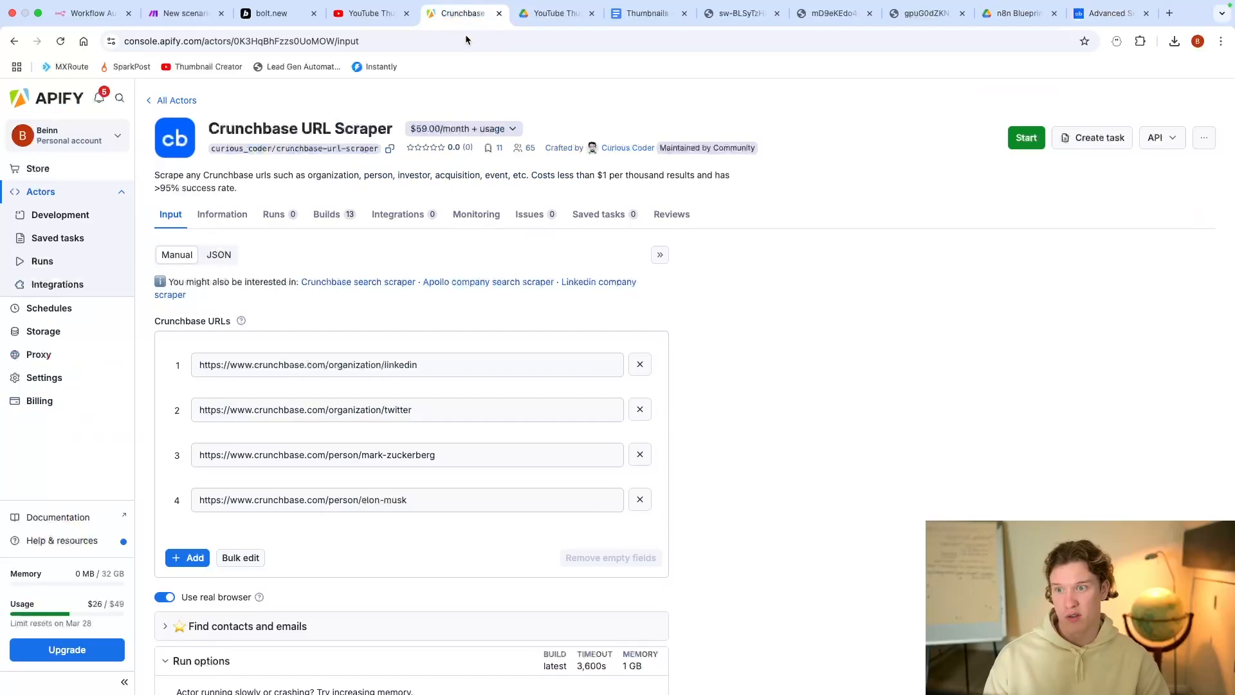
left_click(453, 131)
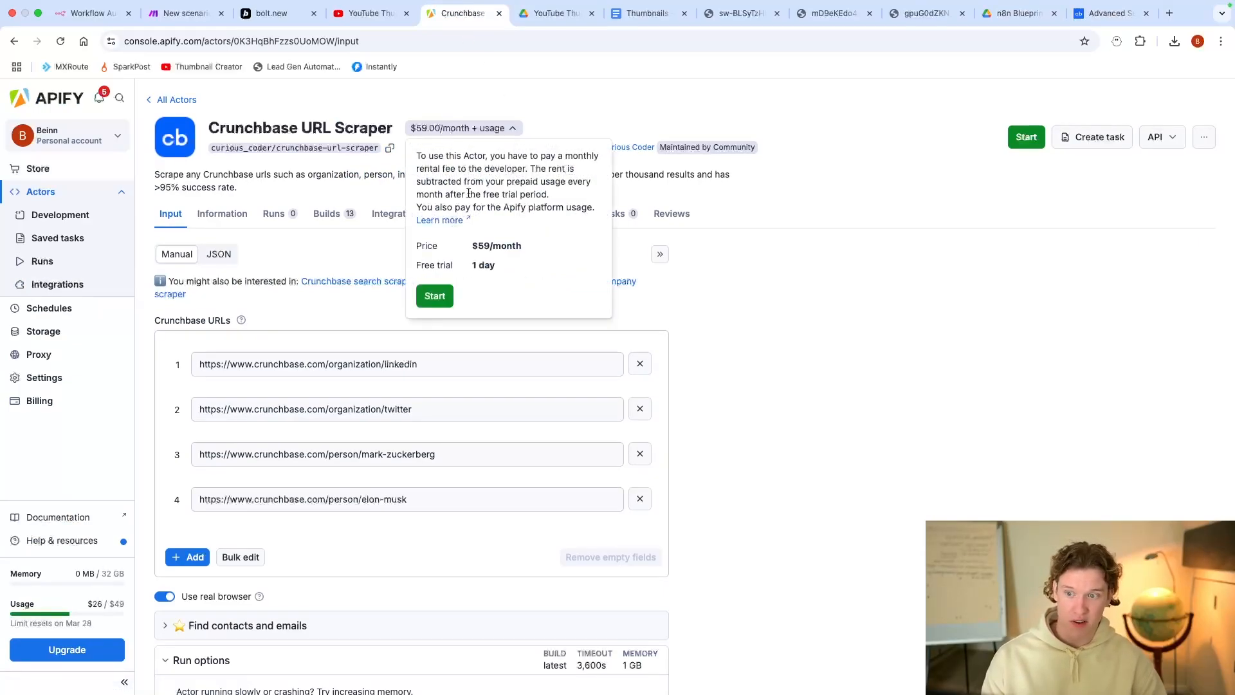
left_click(436, 297)
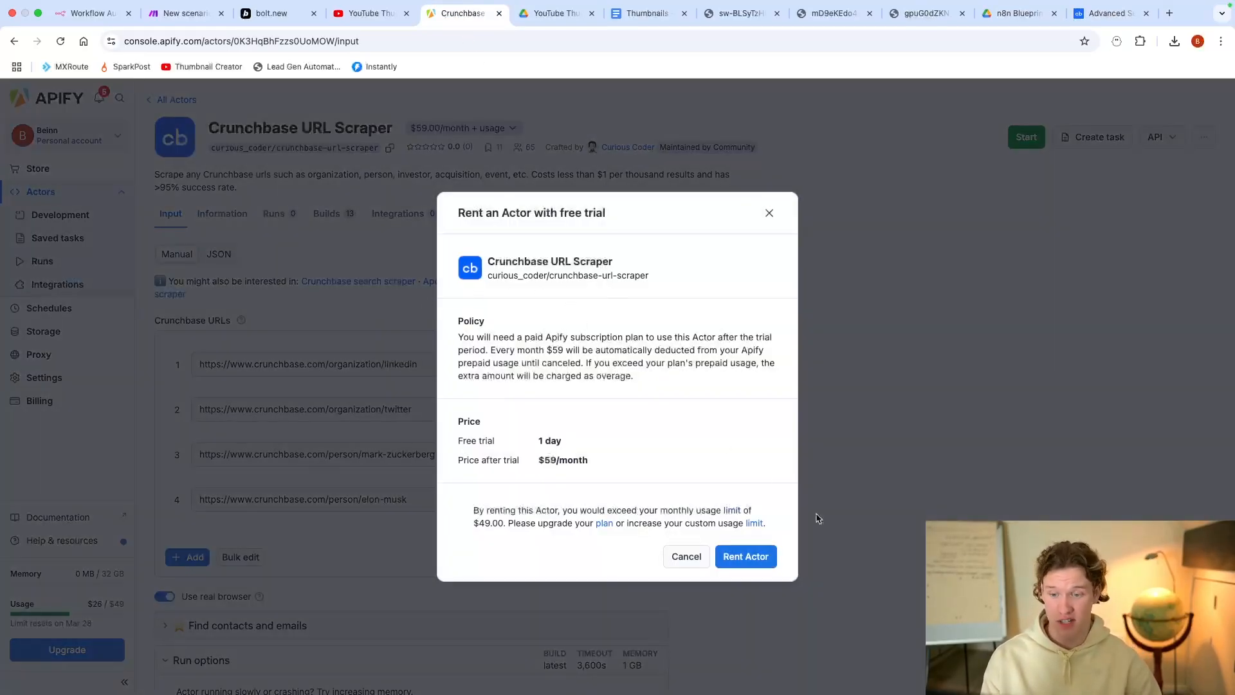
left_click(758, 560)
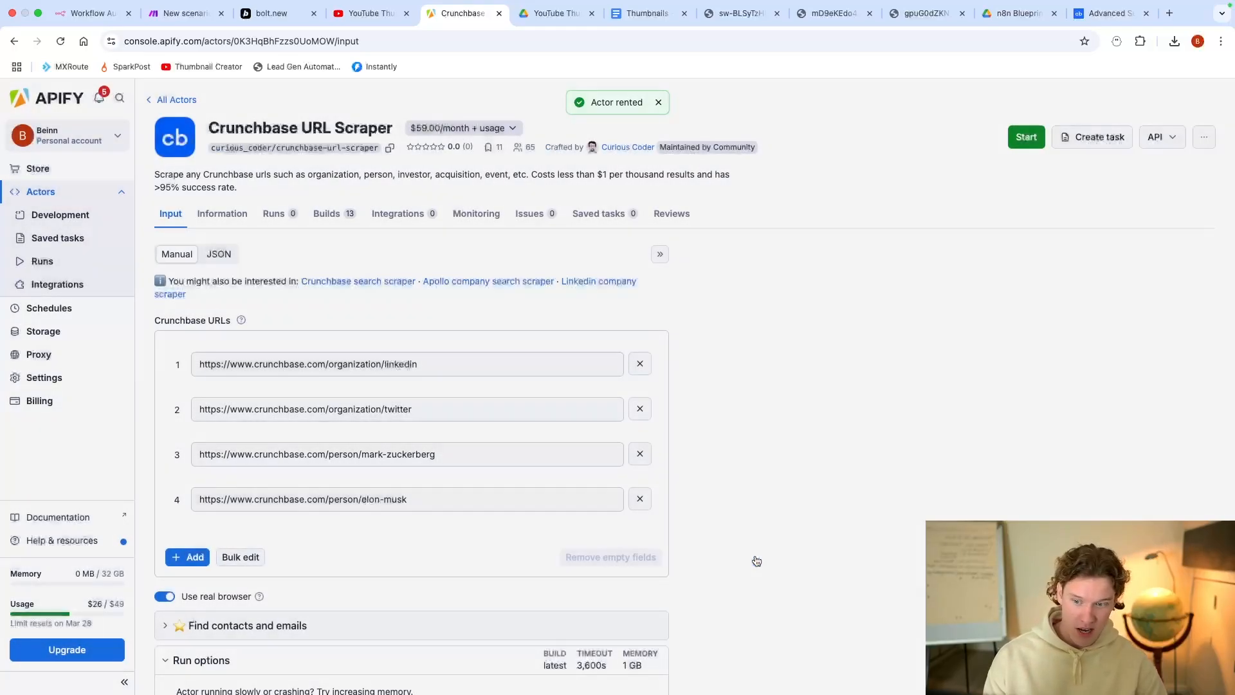
Step: Delete all four sample URLs and select the Crunchbase search page's web address
scroll(651, 459, "down", 1)
scroll(654, 454, "up", 1)
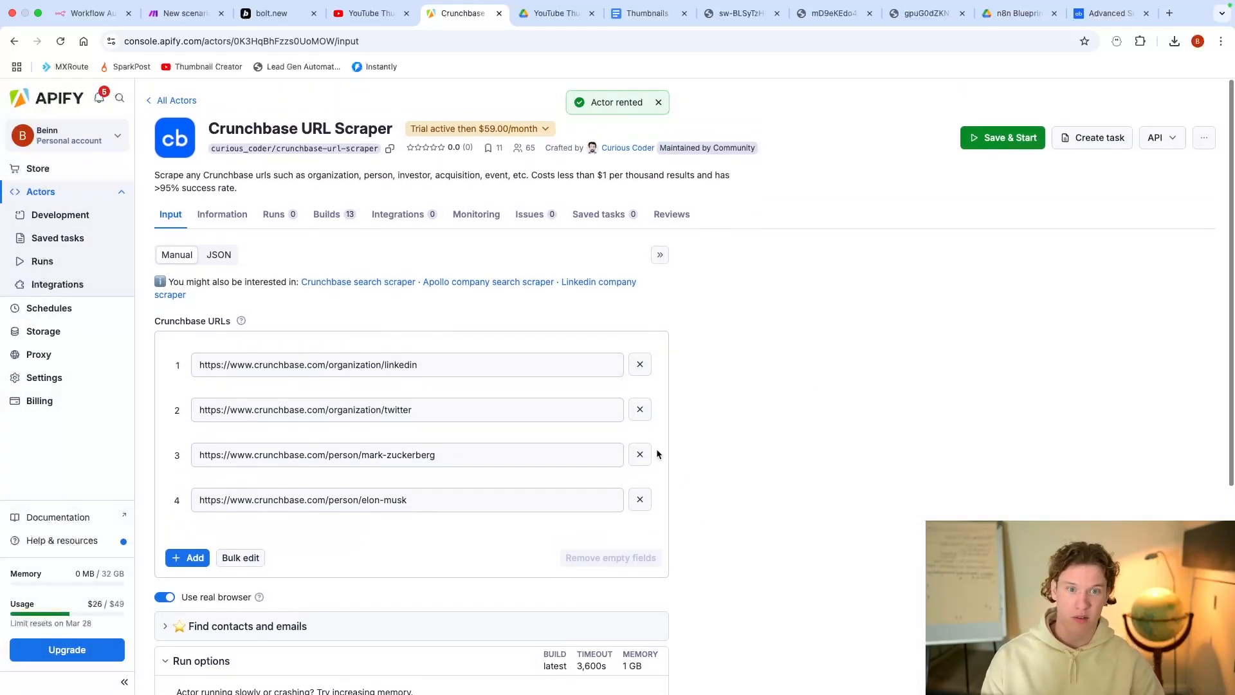
scroll(727, 344, "down", 1)
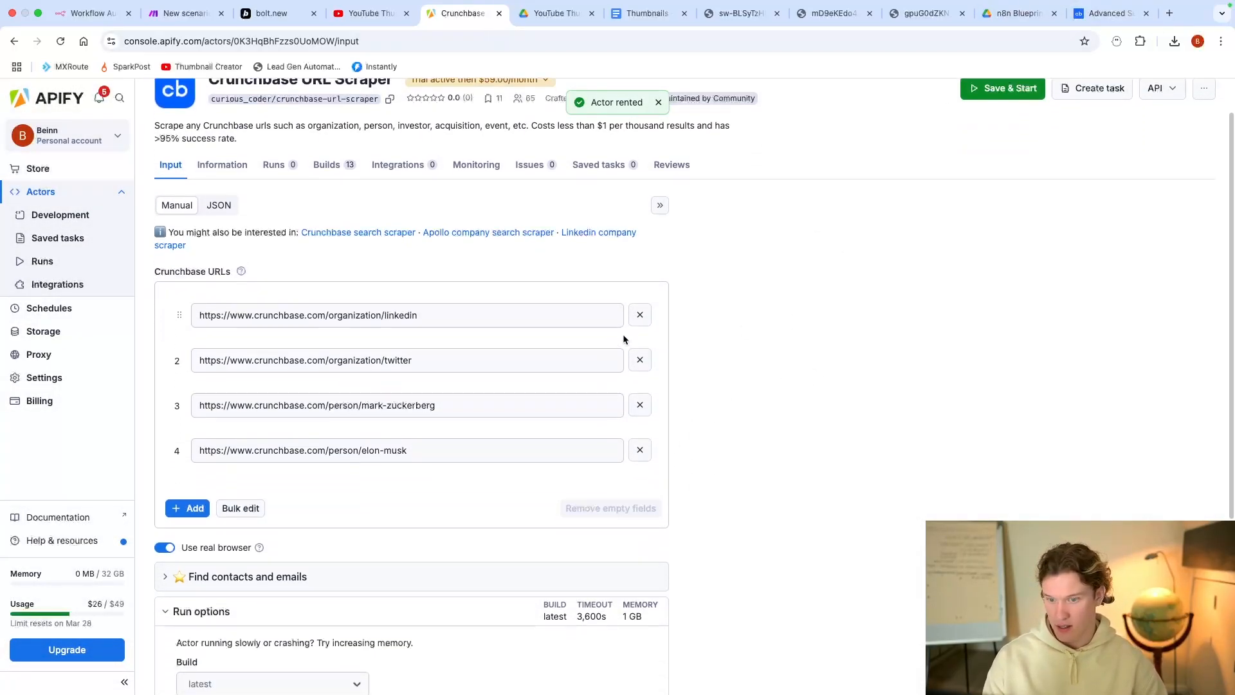
left_click(640, 316)
left_click(640, 316)
left_click(640, 316)
left_click(621, 316)
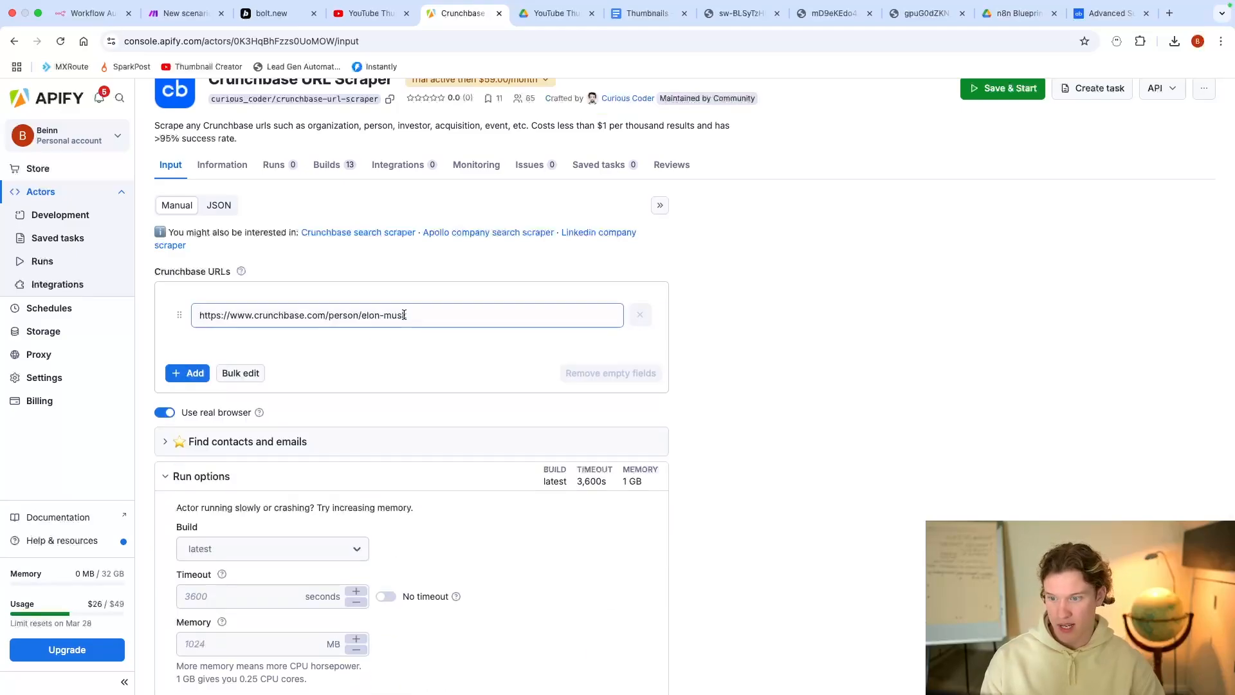
key("ctrl+a")
key("BackSpace")
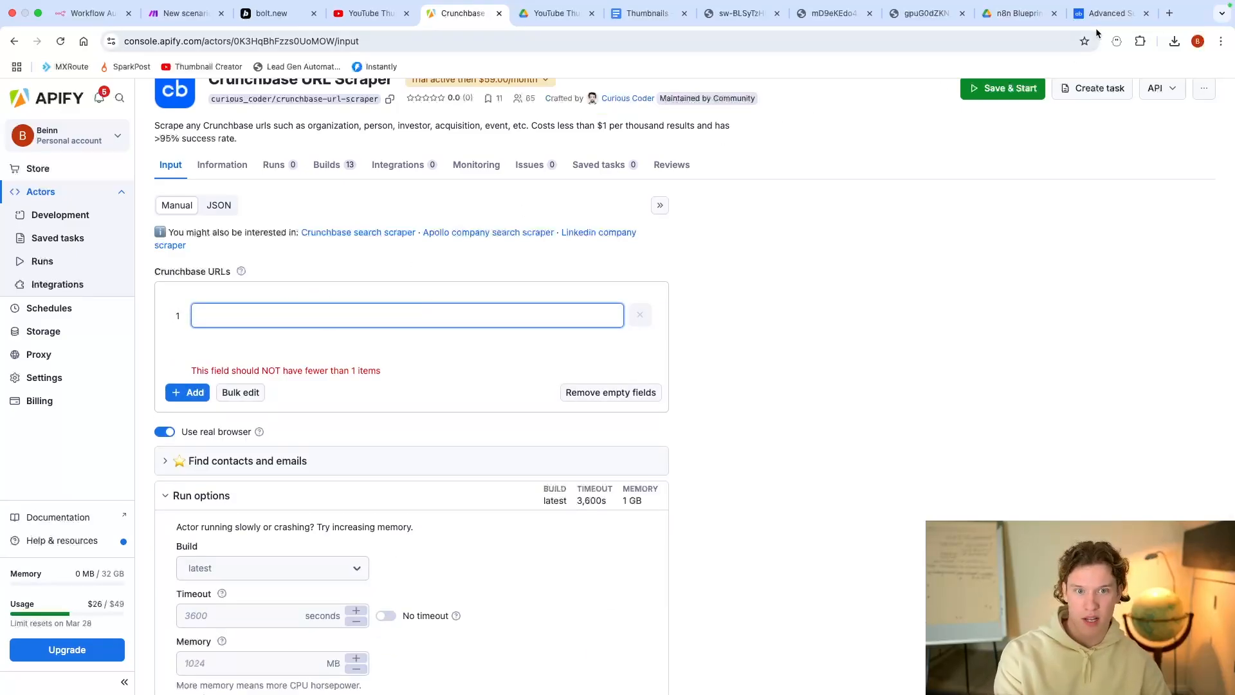
left_click(1111, 13)
left_click(316, 42)
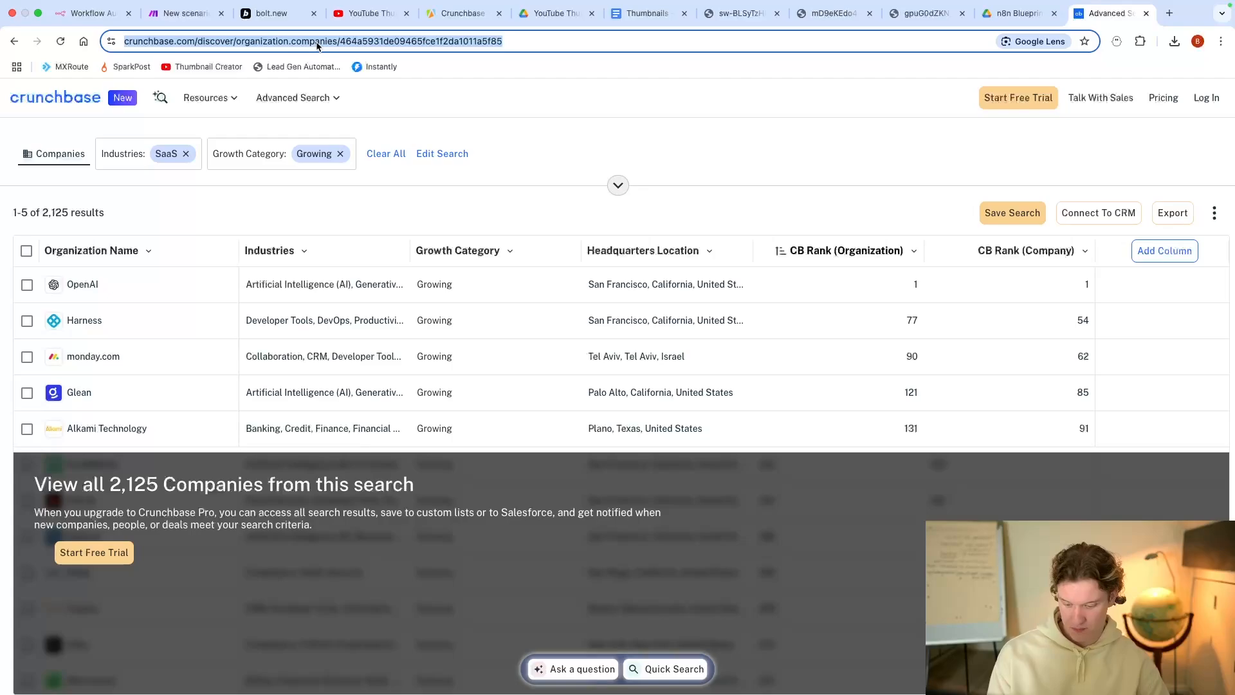
Step: Paste the Crunchbase company search URL into the scraper's URL list
left_click(437, 20)
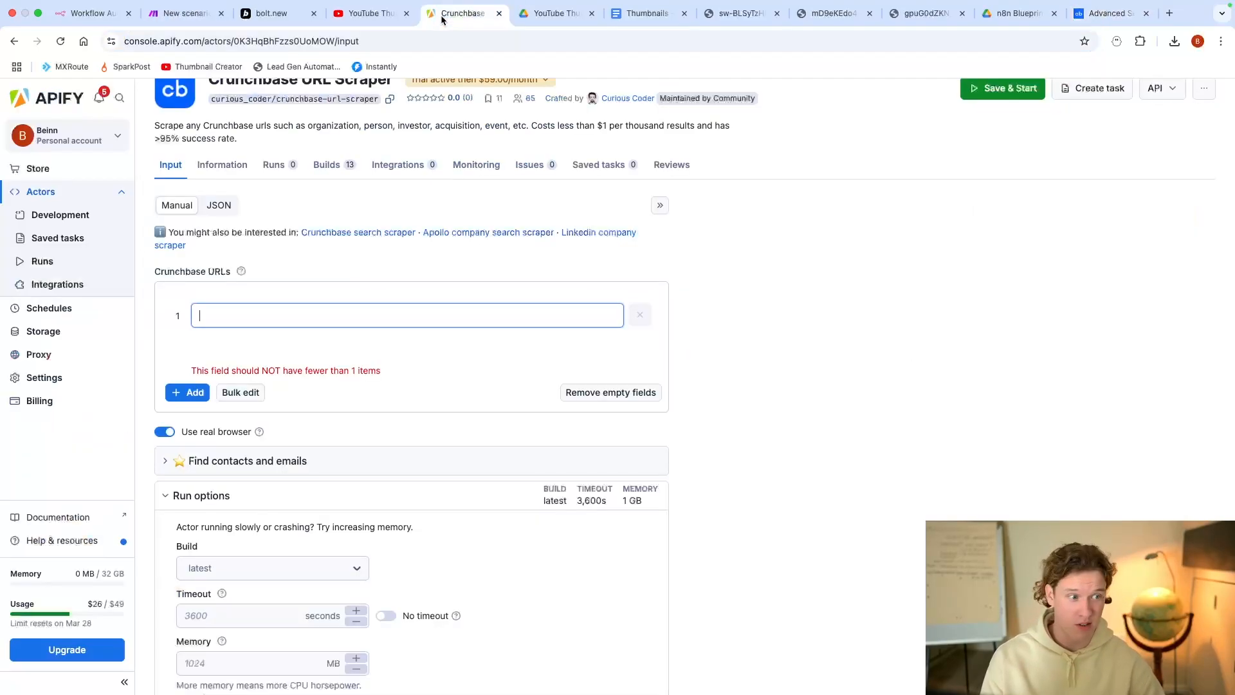
key("super+v")
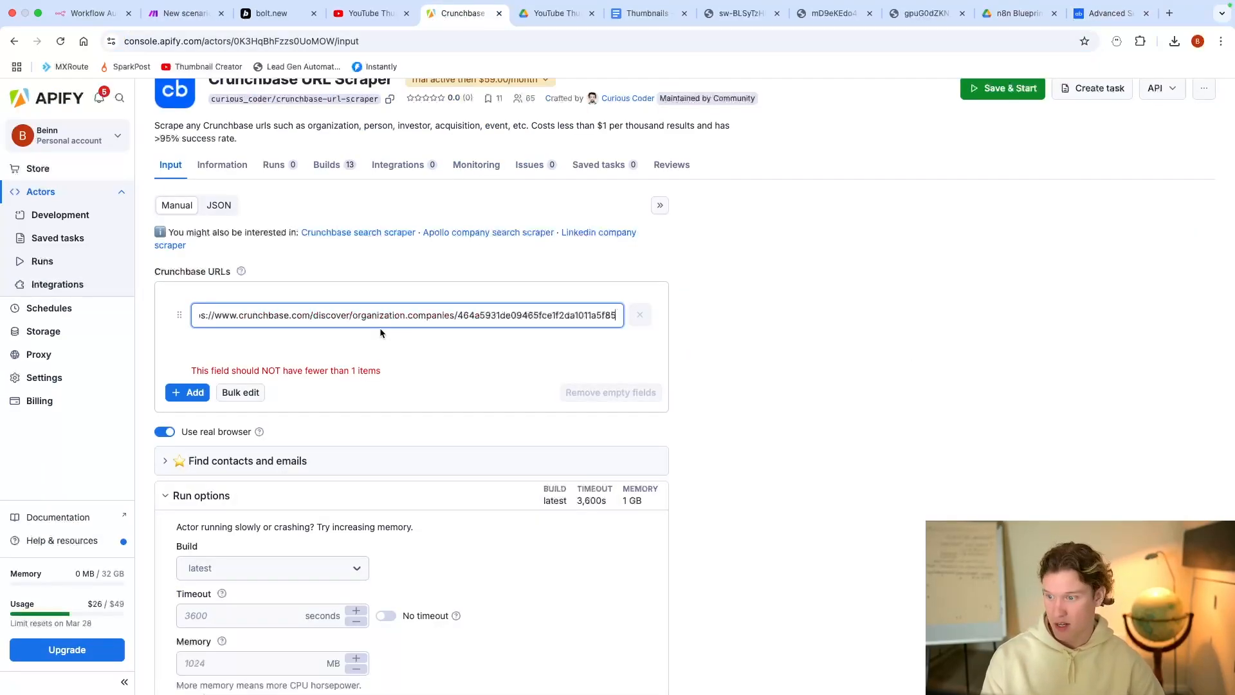
left_click(765, 317)
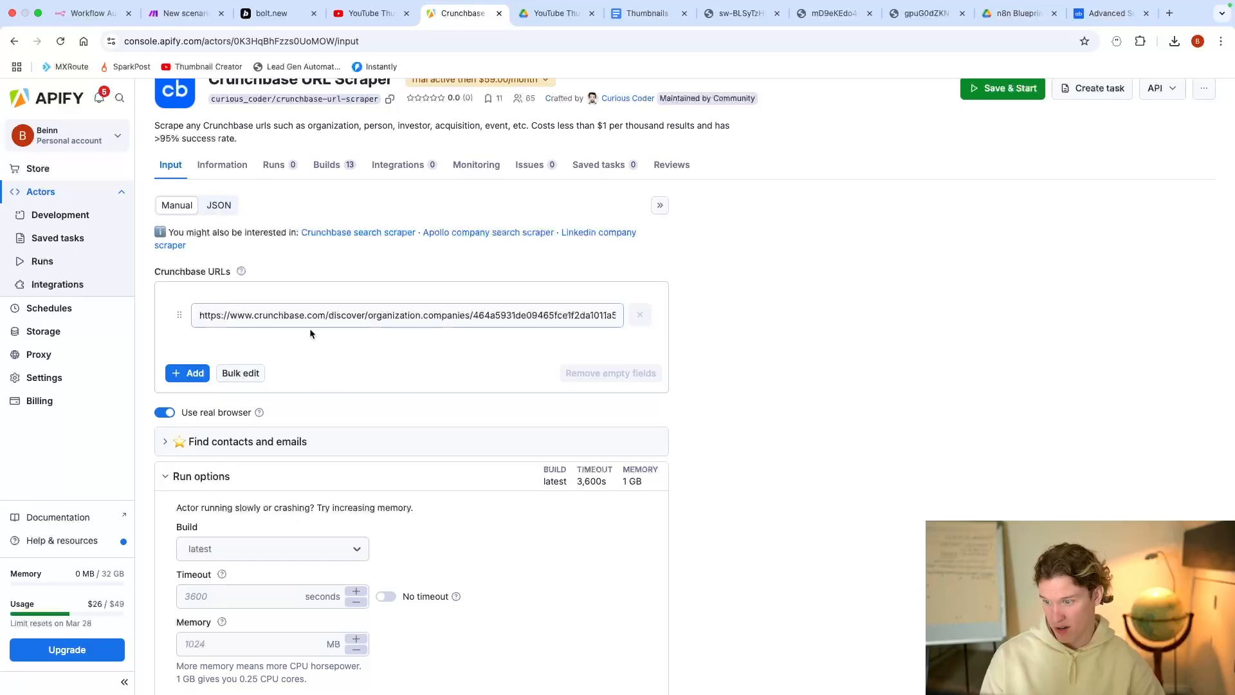
Step: Turn on No timeout under Run options and view the actor input as JSON
scroll(251, 489, "down", 5)
left_click(386, 466)
scroll(324, 355, "up", 5)
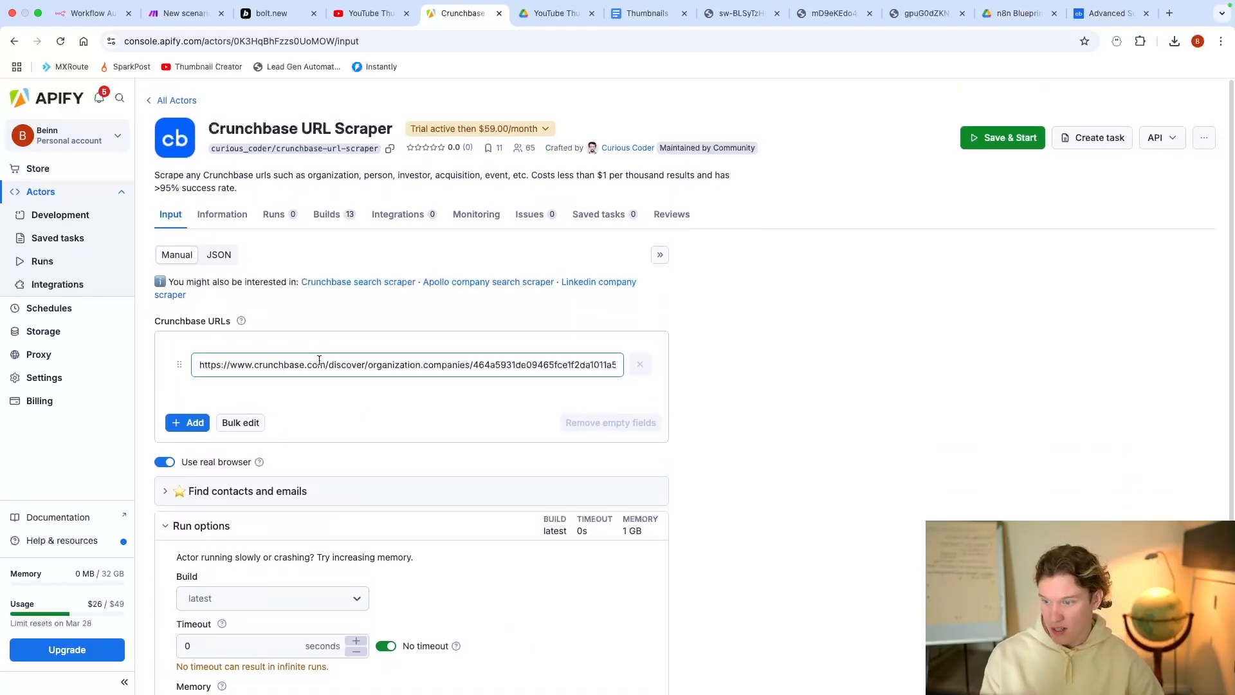
left_click(219, 256)
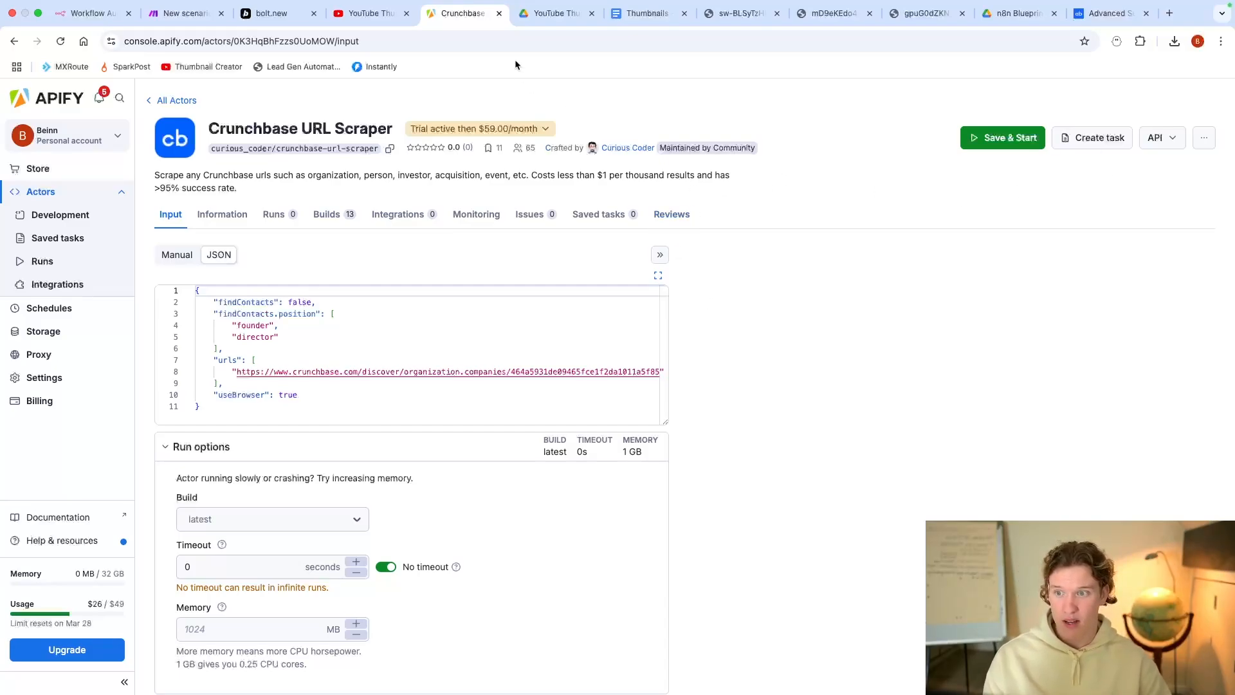
left_click(172, 21)
Step: Add a Custom webhook trigger named 'yt app video' and copy its address
left_click(769, 298)
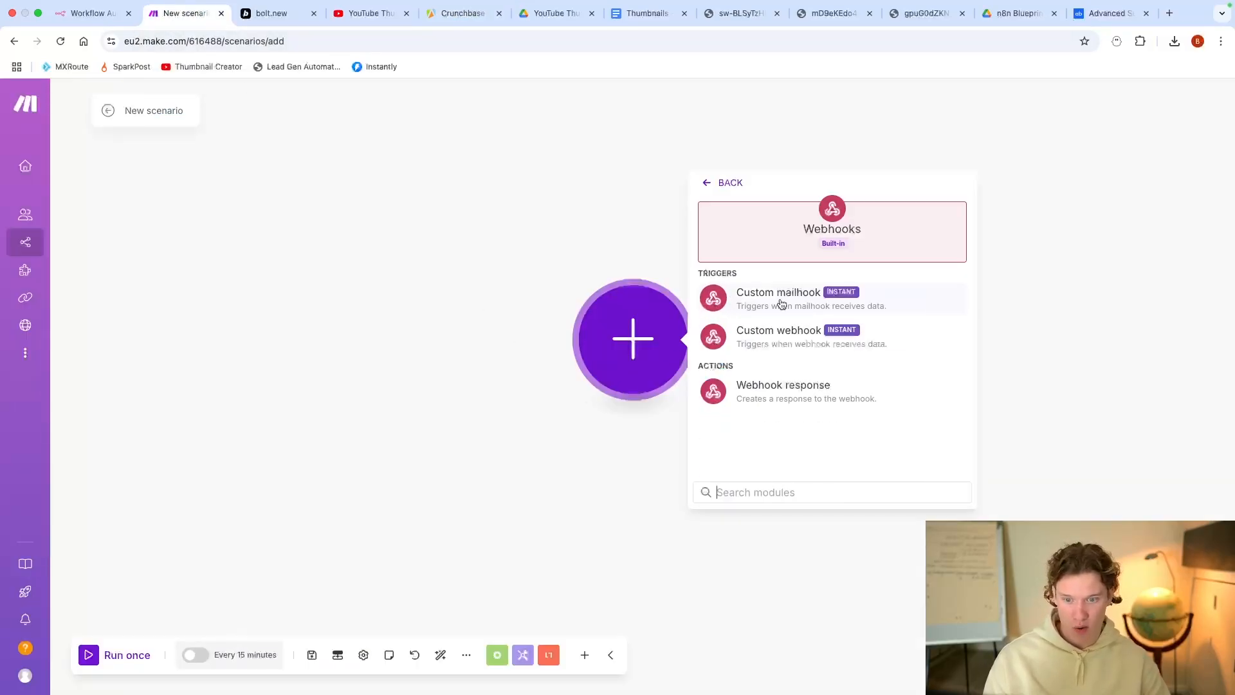
left_click(808, 340)
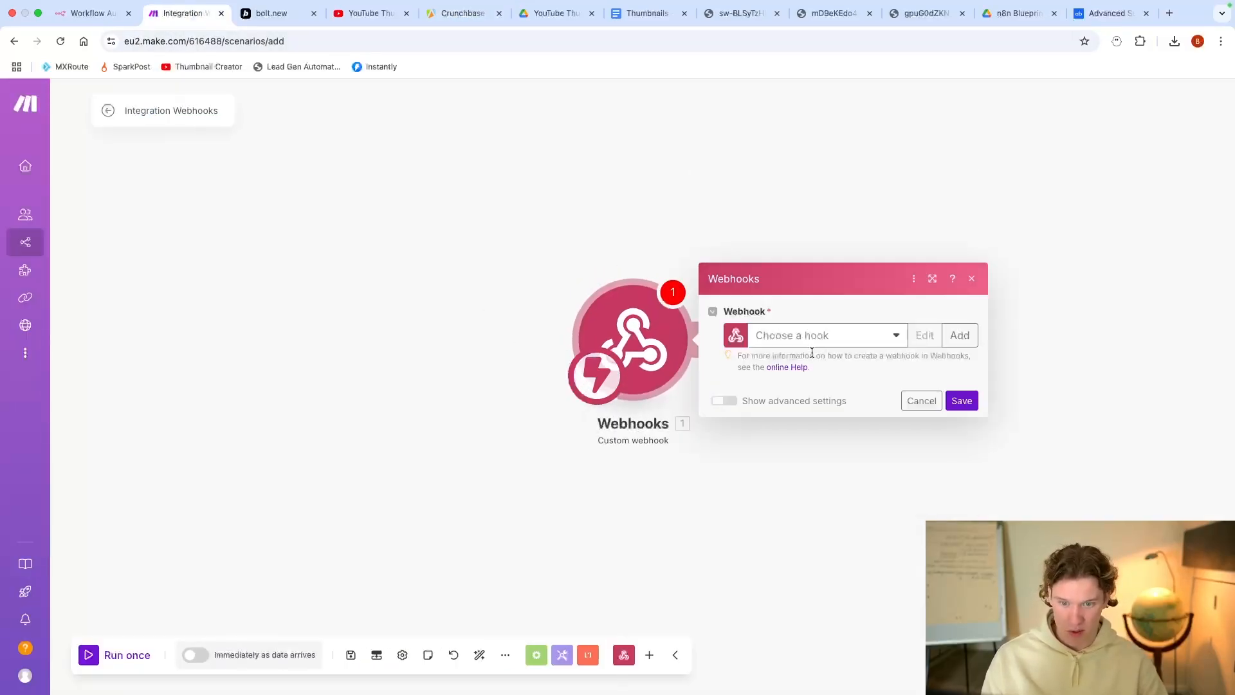
left_click(959, 335)
triple_click(860, 286)
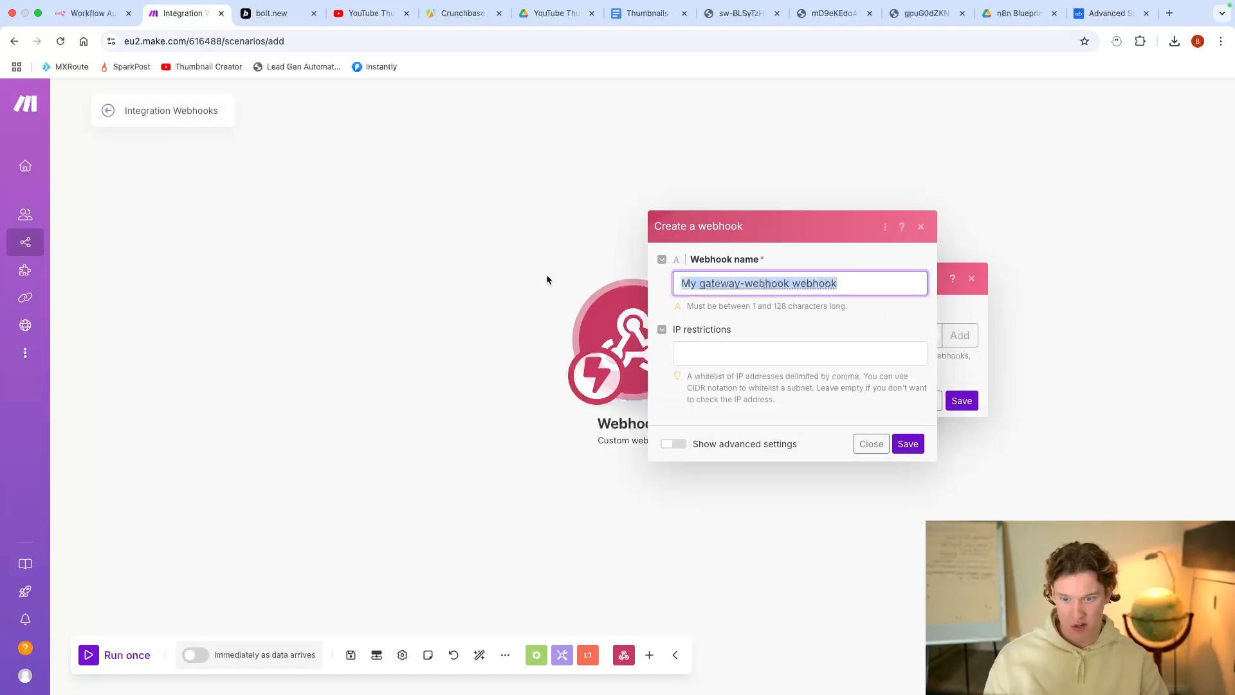
type("yt app video")
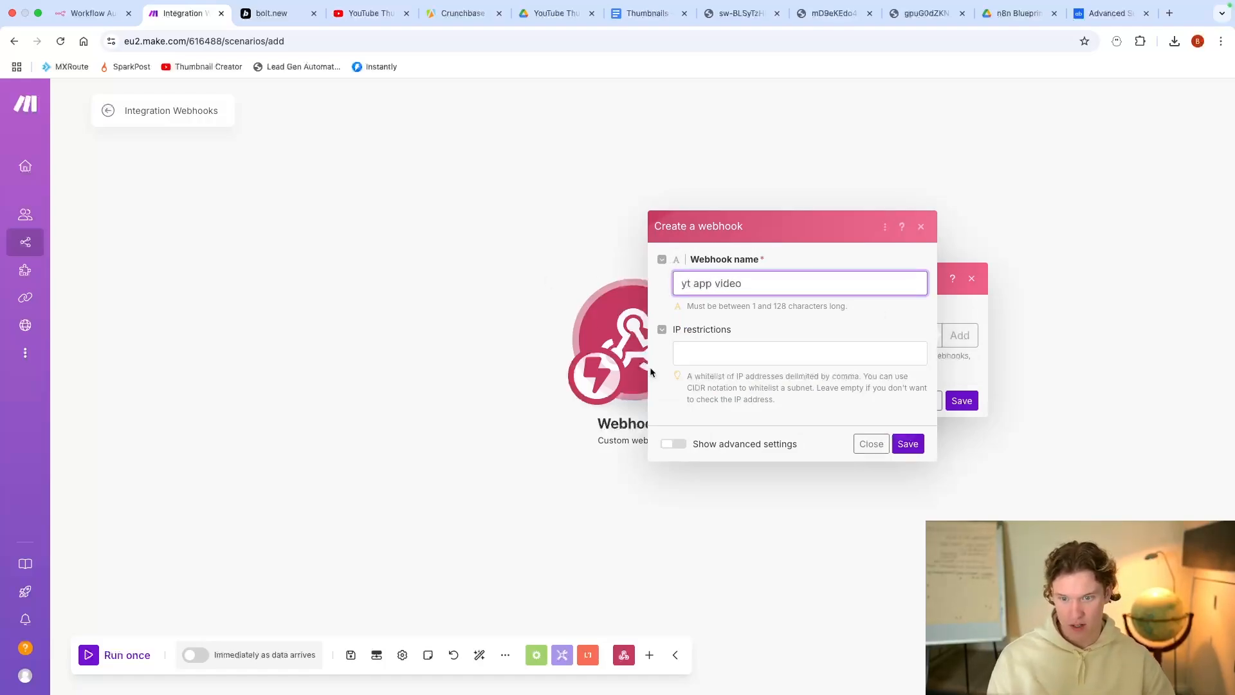
left_click(908, 444)
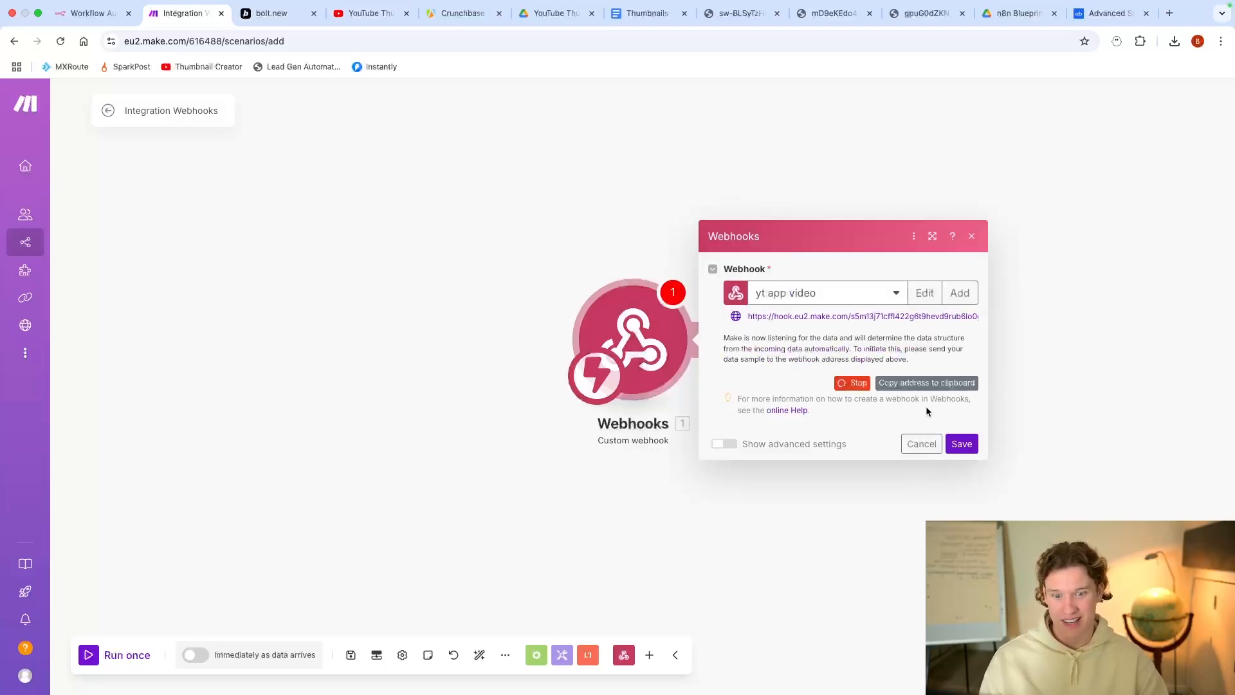
left_click(926, 382)
left_click(270, 13)
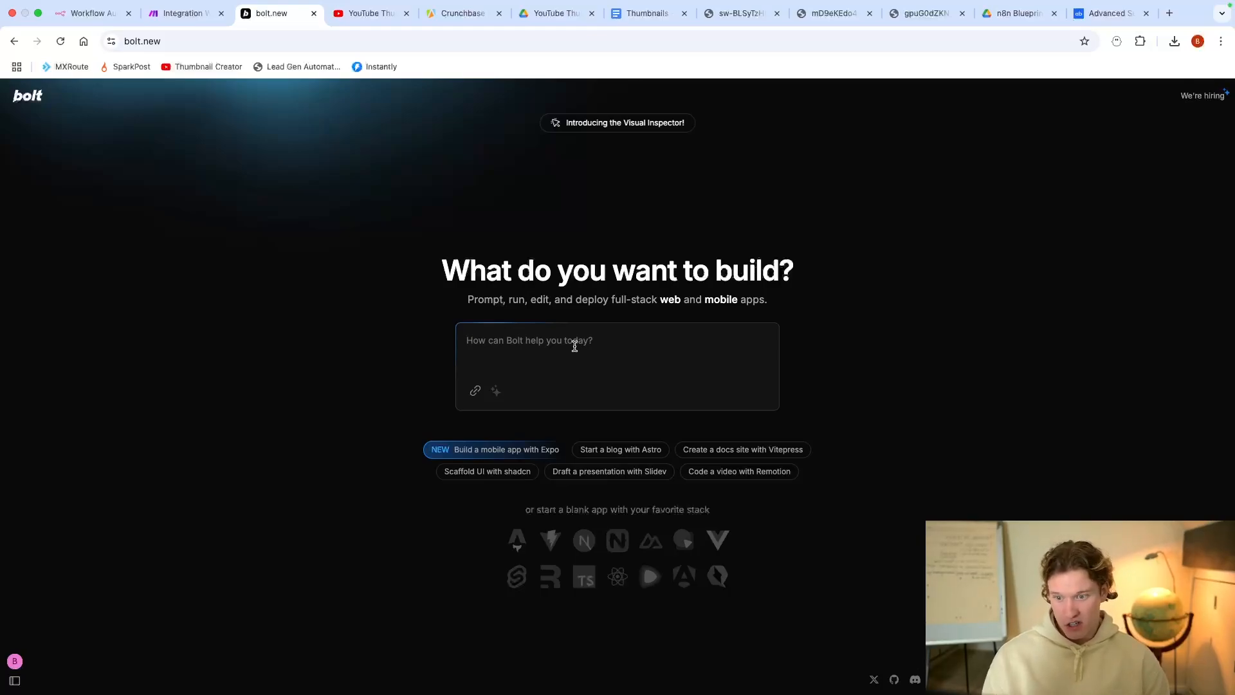
Step: Type 'Create' as the opening word of the Bolt app prompt
type("Create")
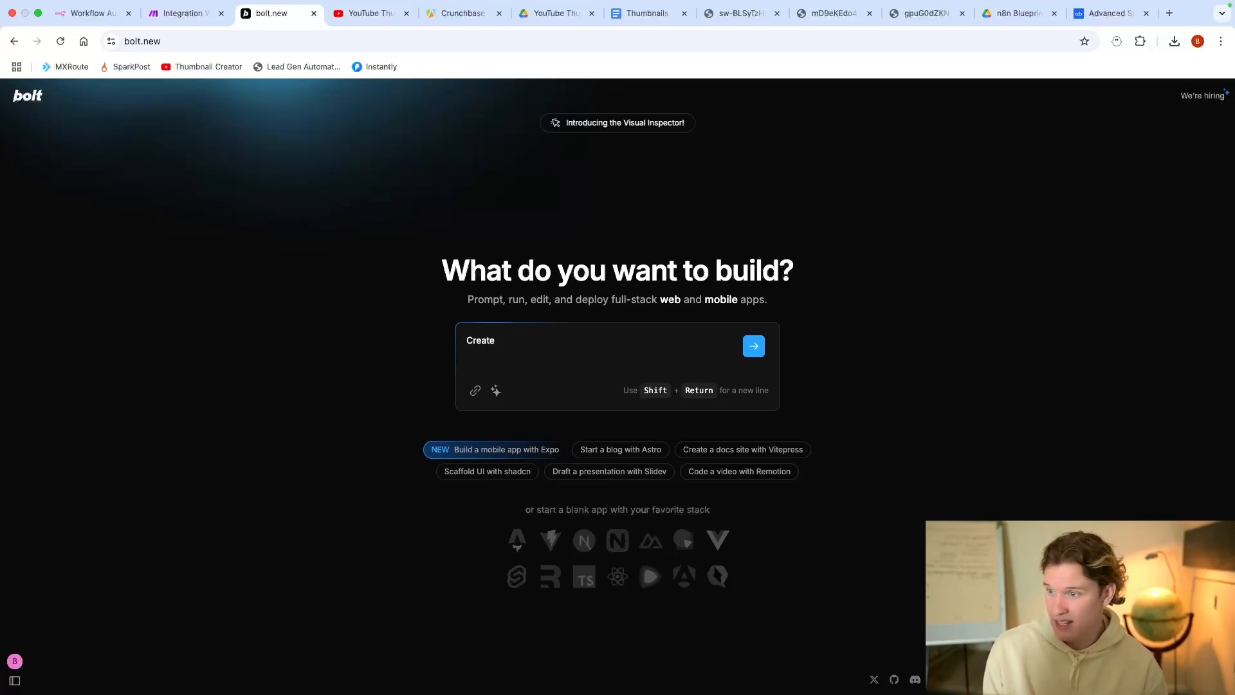
Step: Review the scraper input's findContacts.position values, founder and director
left_click(461, 13)
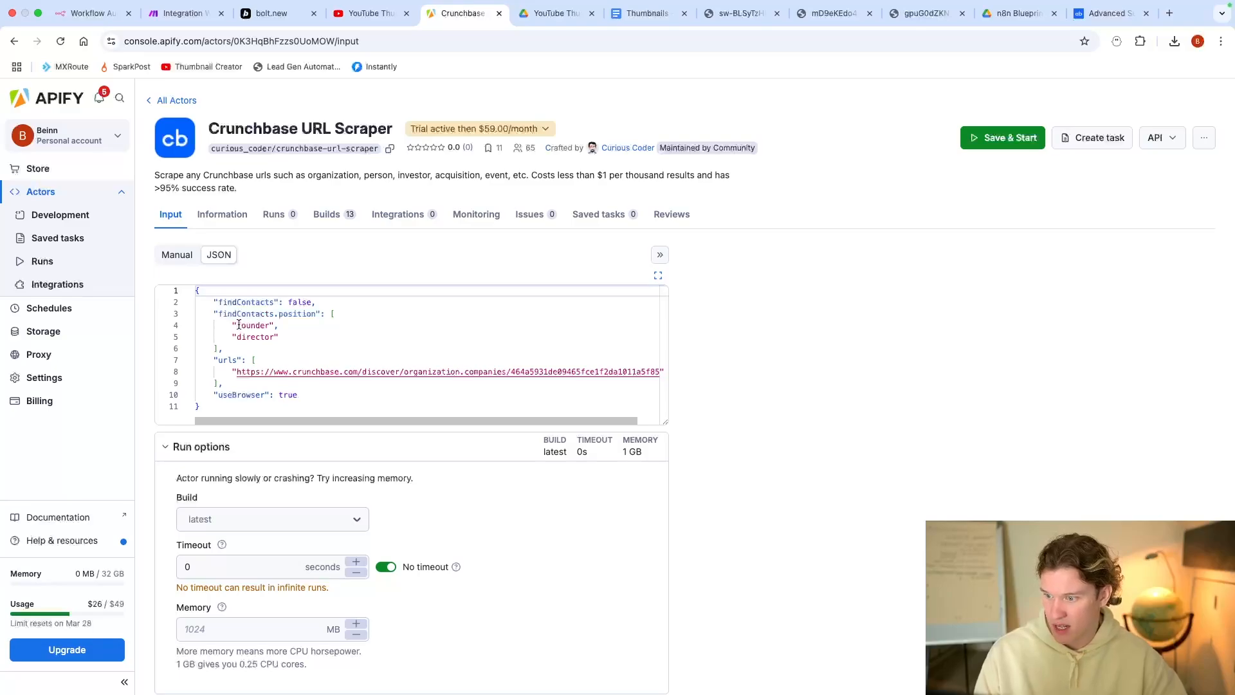
left_click_drag(218, 314, 316, 314)
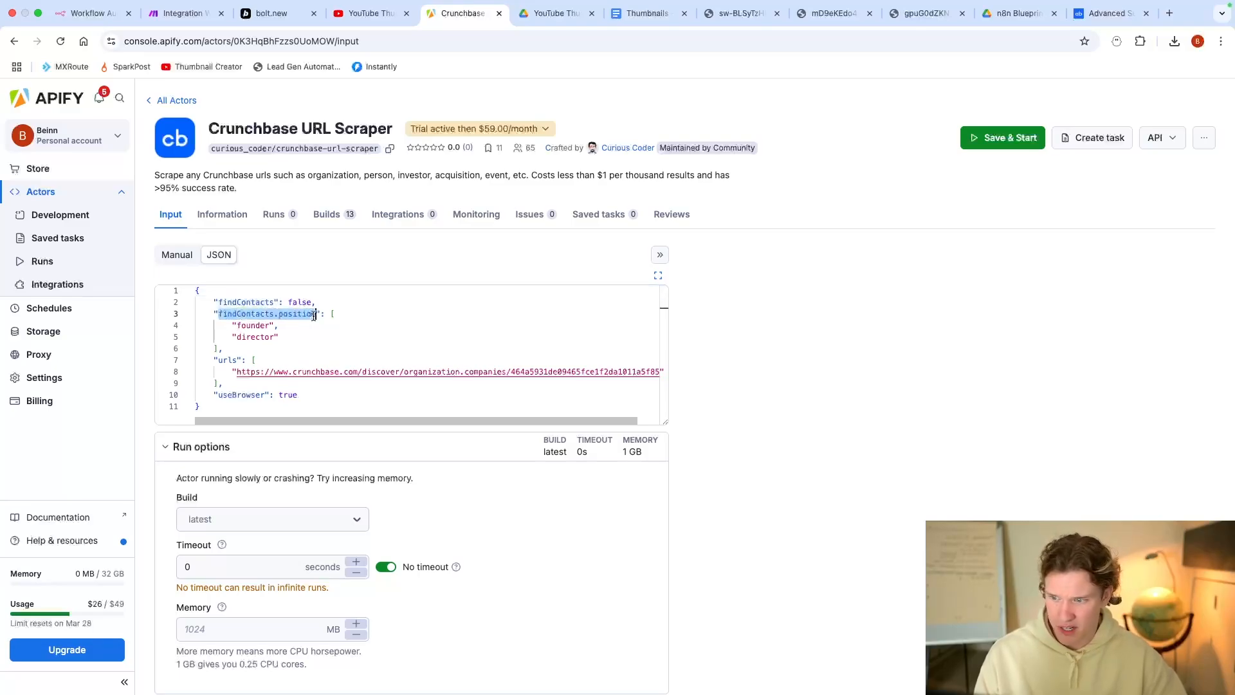
double_click(236, 326)
double_click(255, 336)
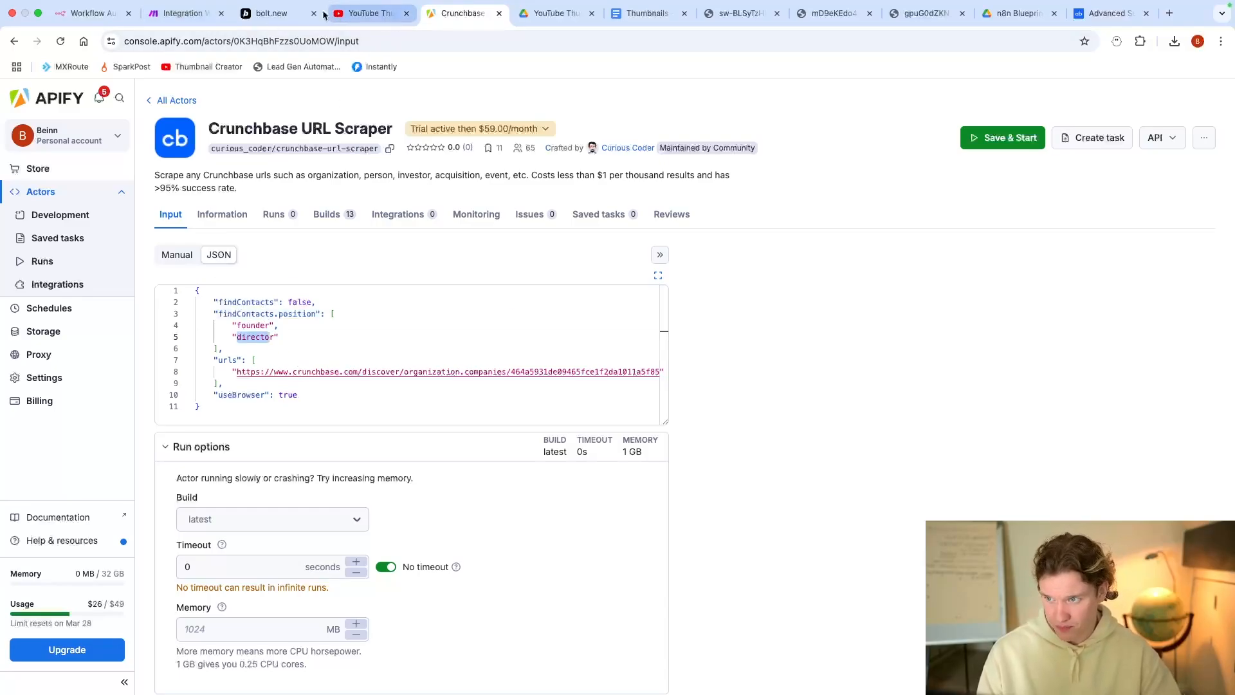
Step: Continue the prompt: an application to trigger a lead finding automation, 'Have the input boxes as:'
left_click(269, 14)
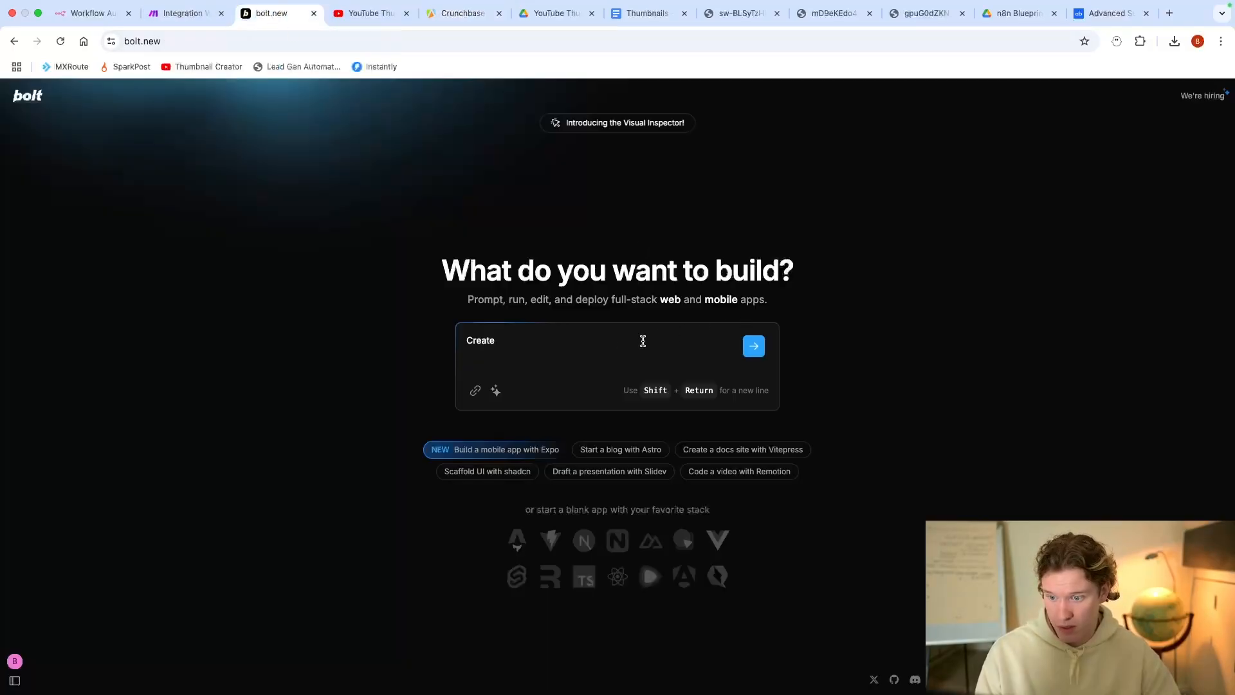
type("an applicaiton to be used to")
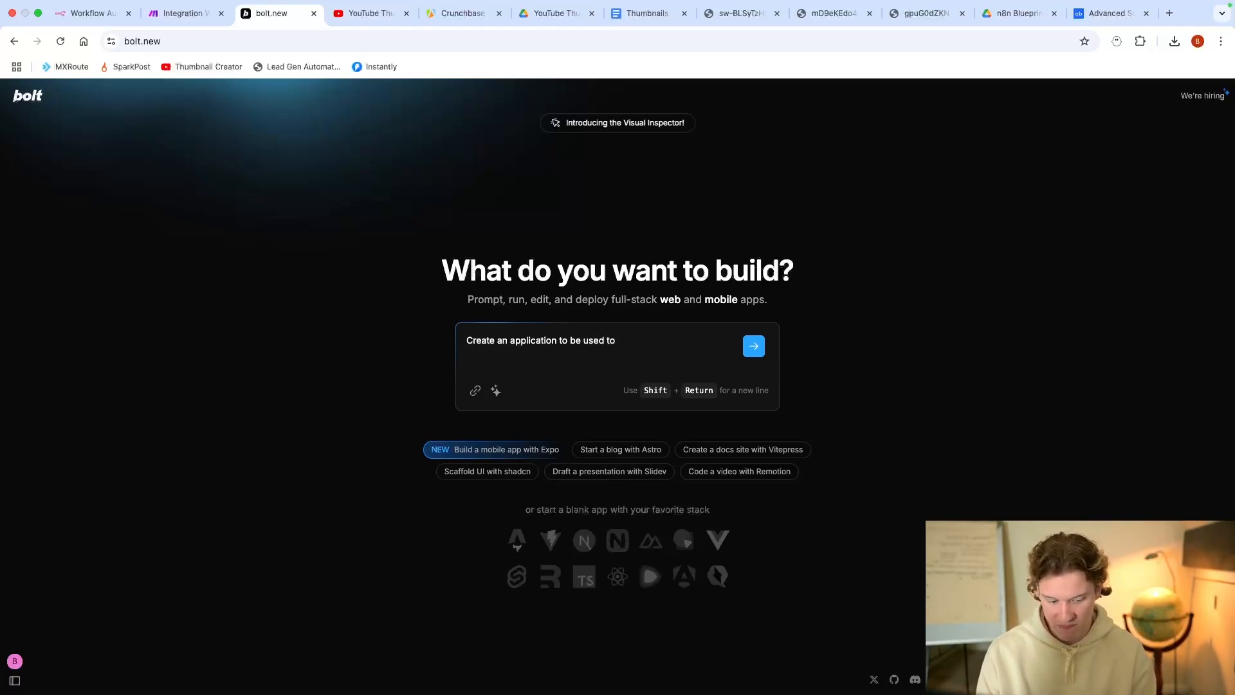
type("trigger a")
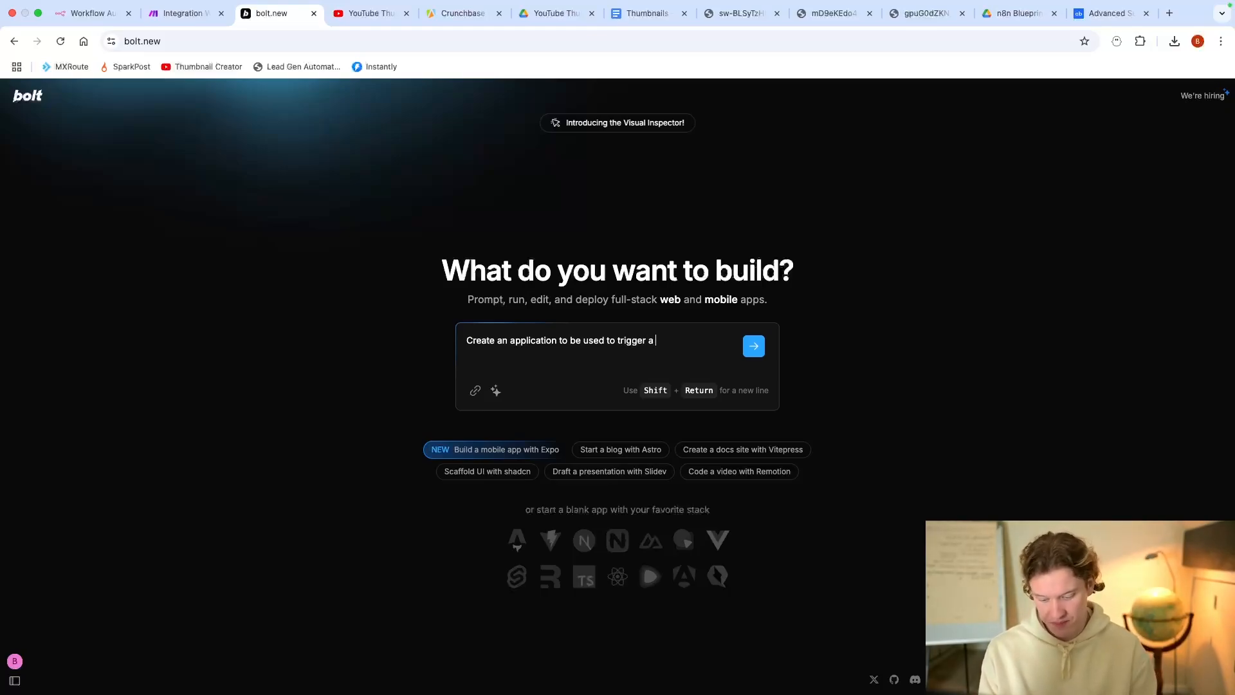
type(" lead finding automati")
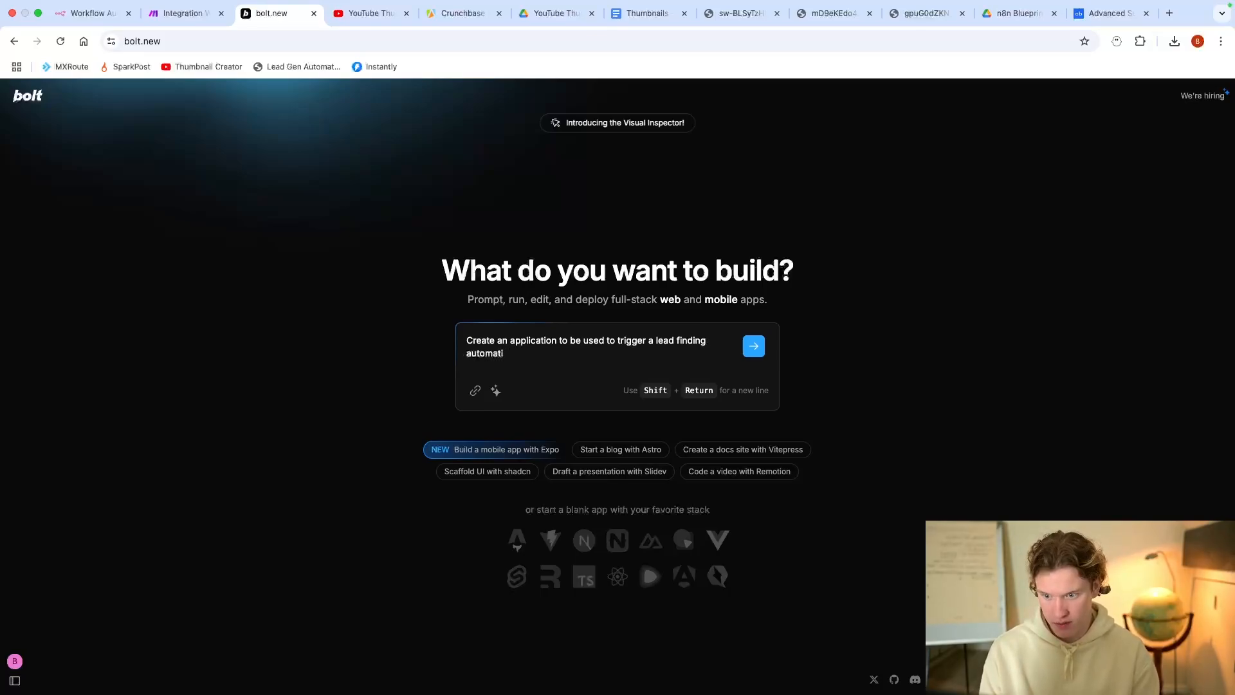
type("non.")
key("shift+Return")
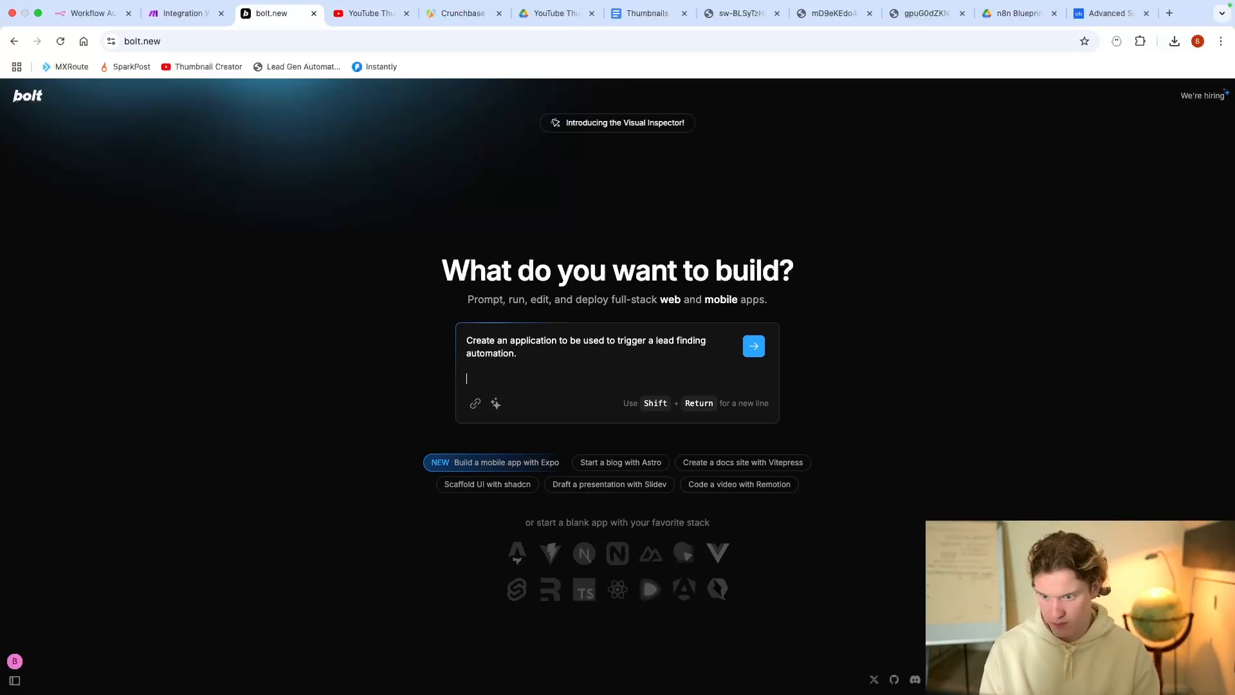
type("Have the input")
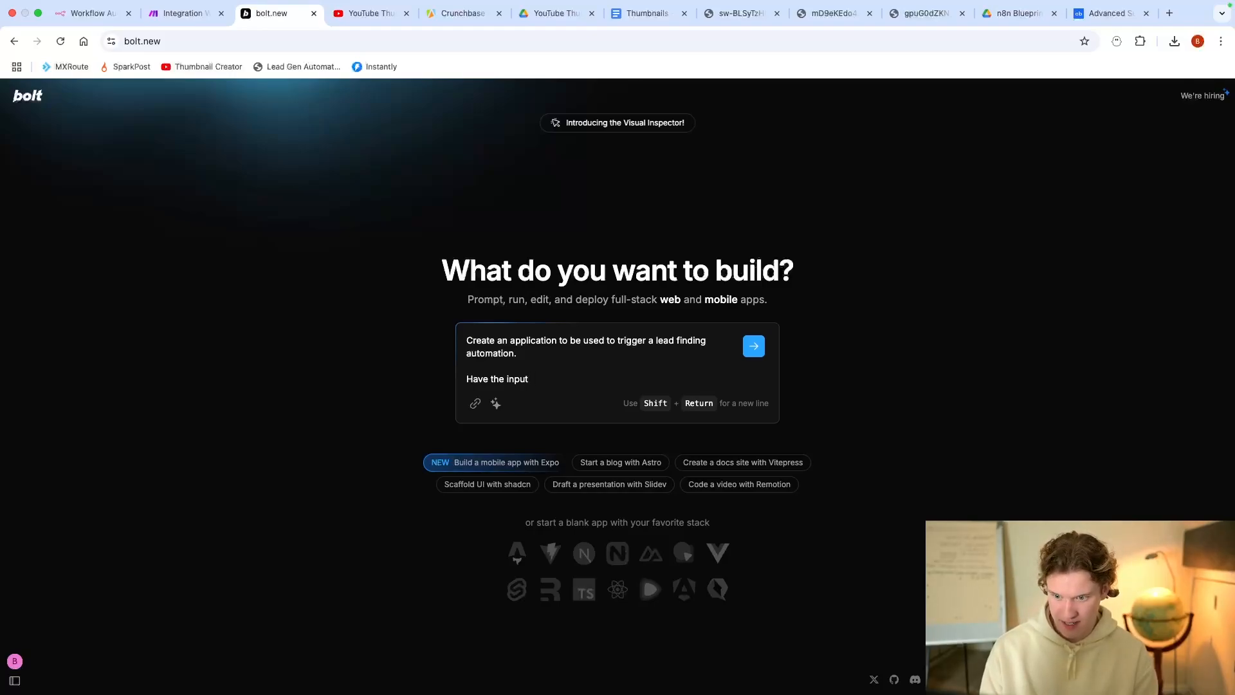
type(" boxes as")
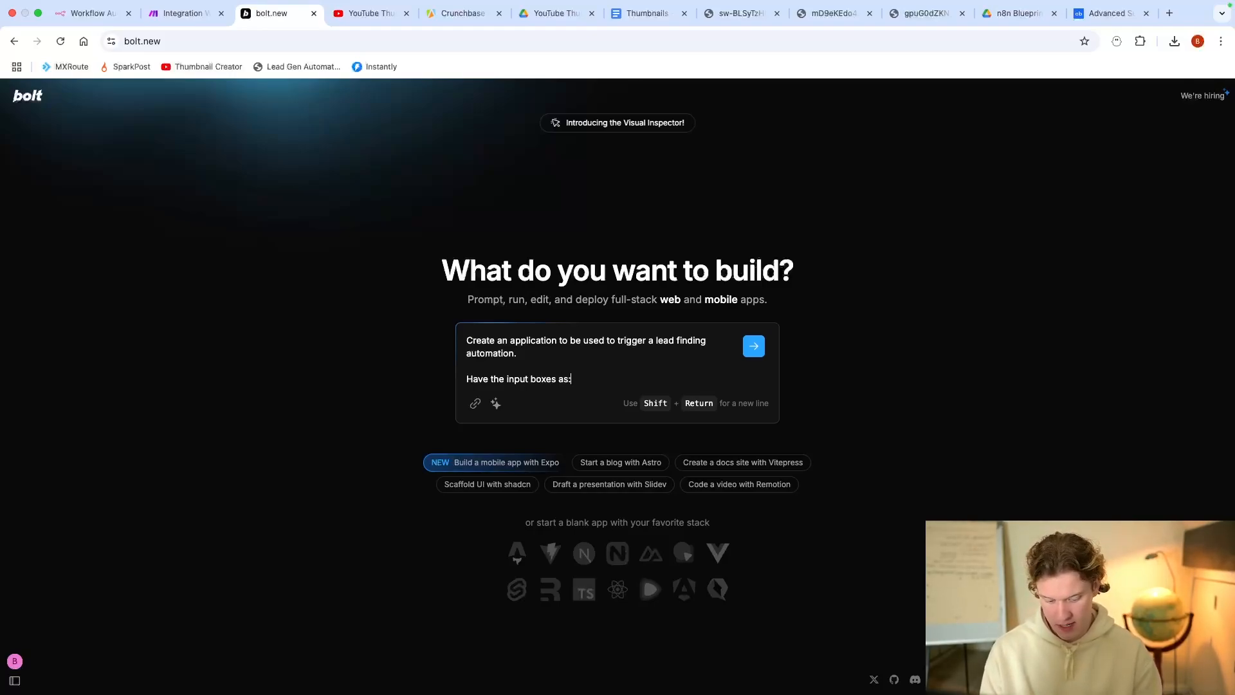
type(":")
key("shift+Return")
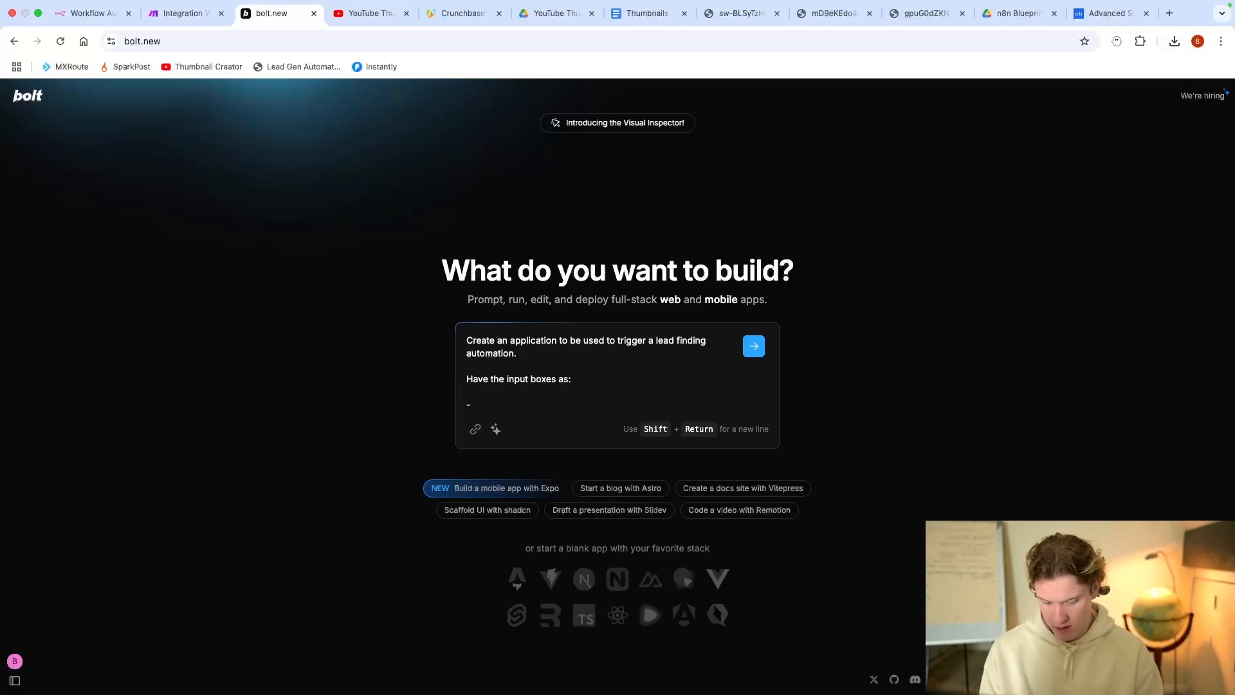
Step: Add 'Decision Maker' as the first input box in the prompt
left_click(460, 13)
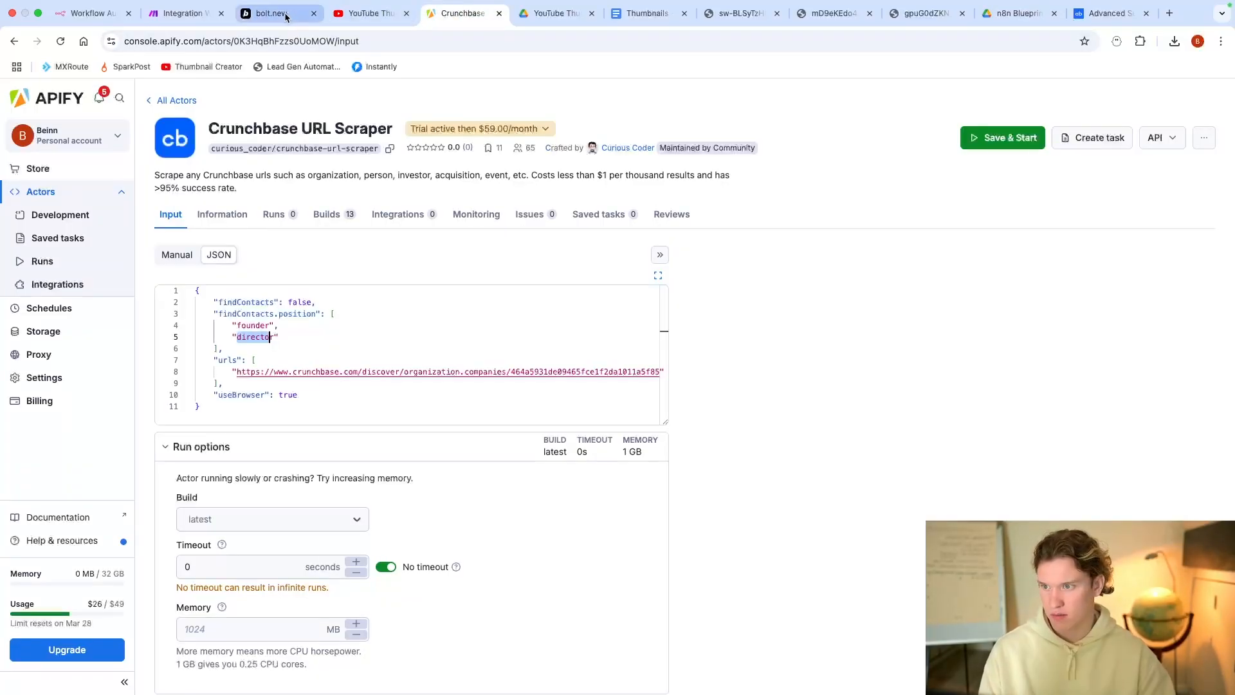
left_click(281, 13)
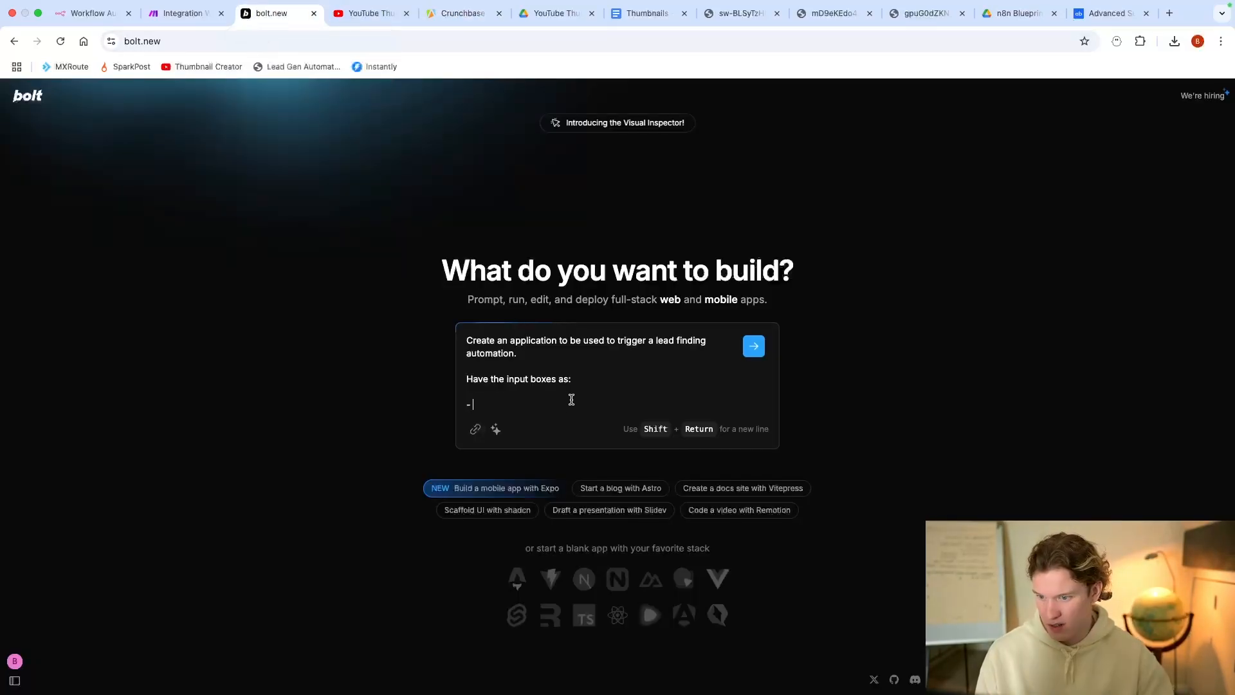
type("C")
key("BackSpace")
type("Deciison")
key("BackSpace")
key("BackSpace")
key("BackSpace")
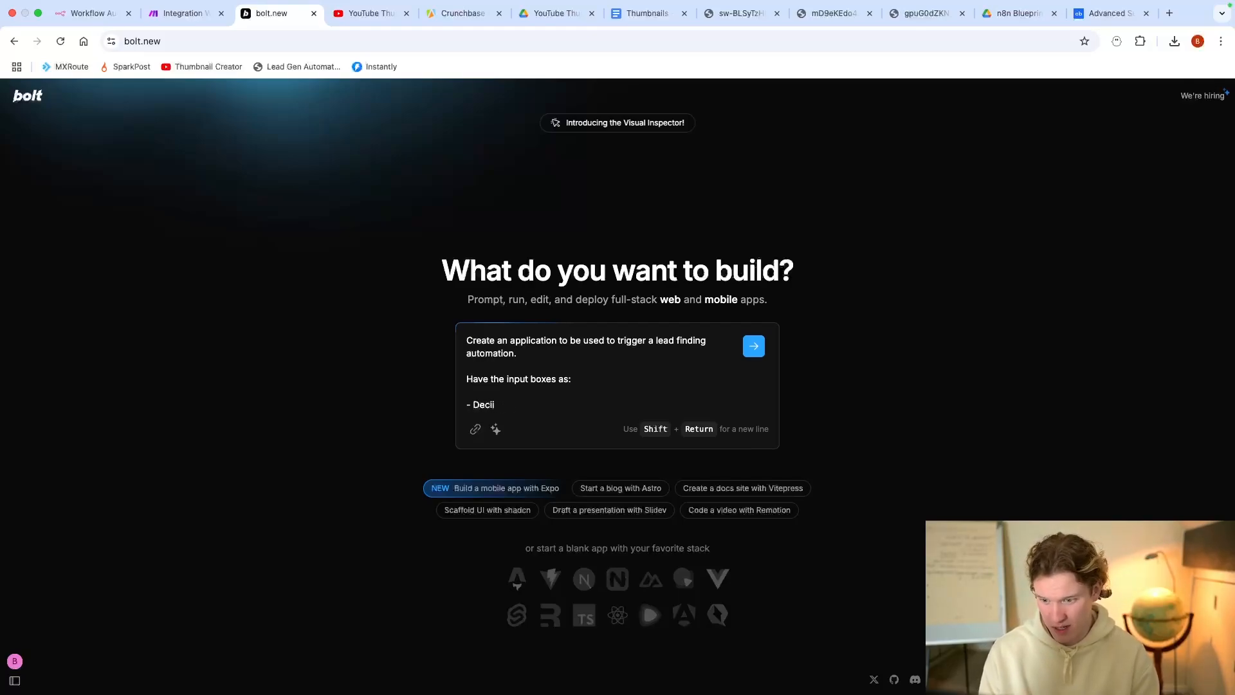
type("sion Maker")
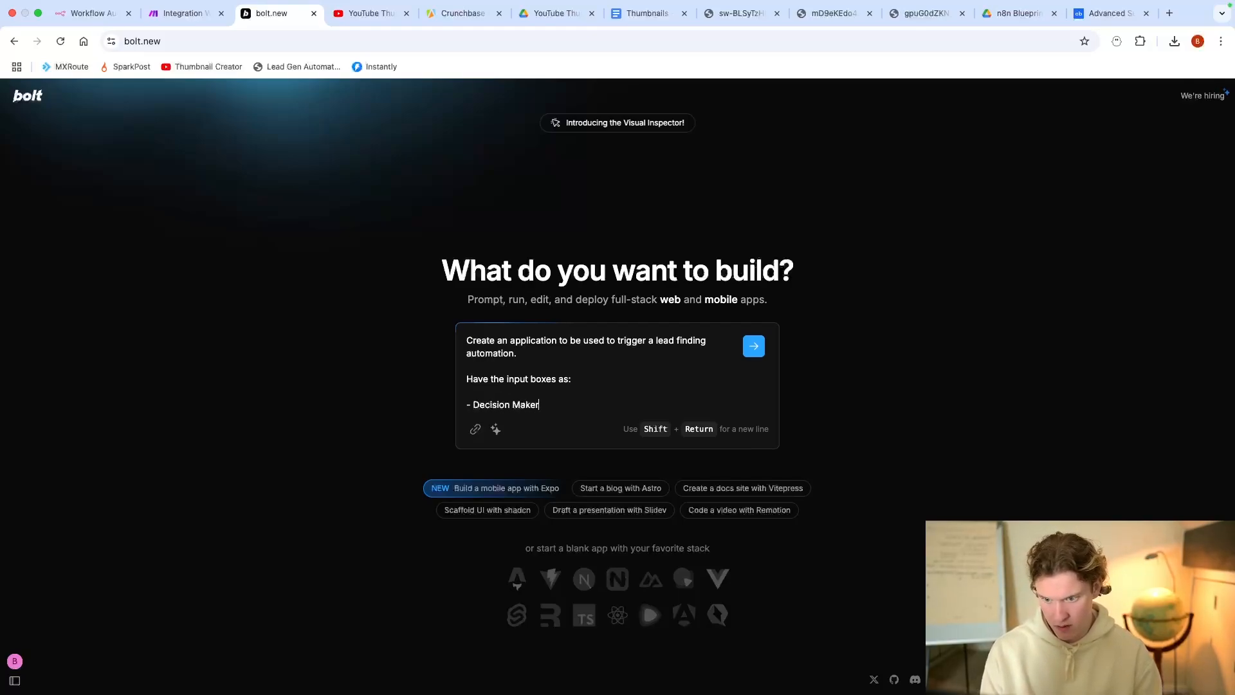
key("shift+Return")
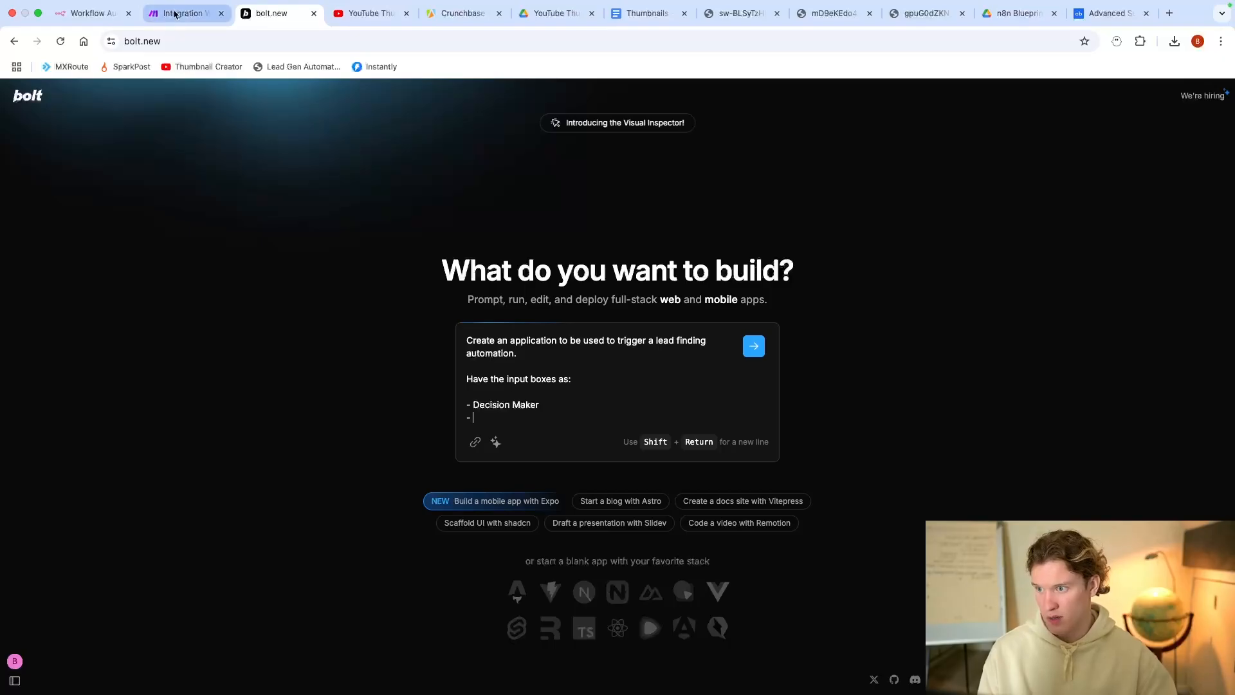
Step: Add 'Crunchbase Search URL' as the second input box line
left_click(200, 15)
left_click(273, 14)
left_click(451, 15)
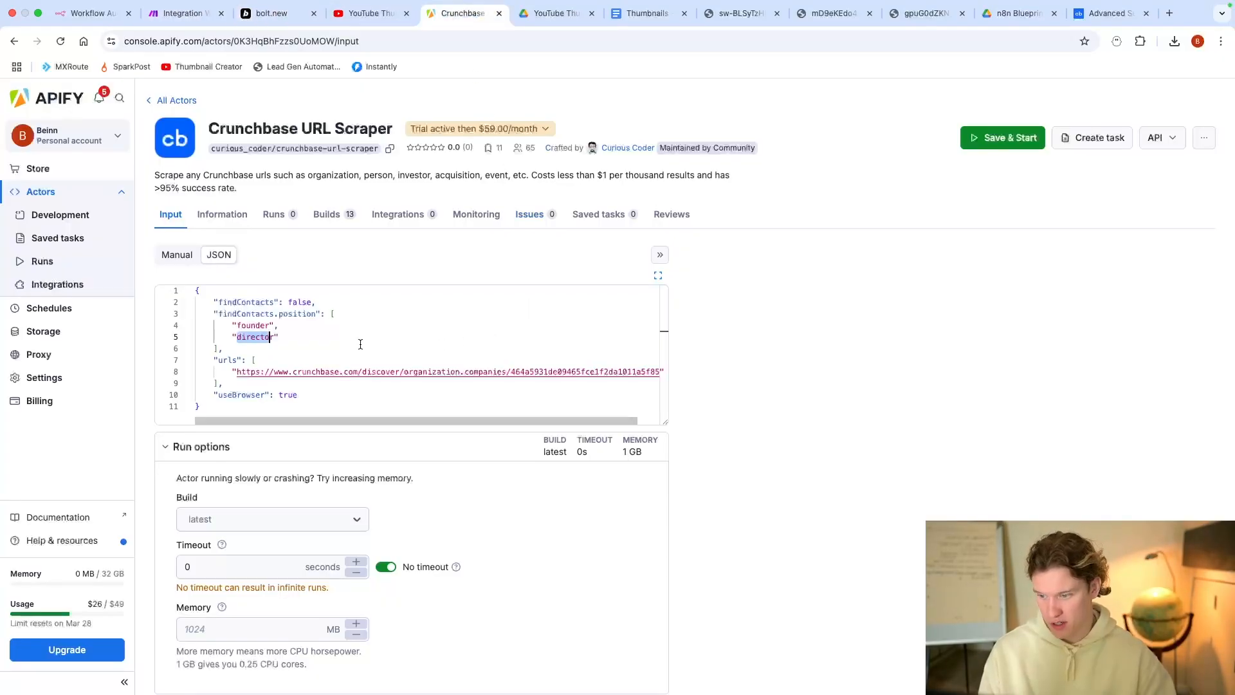
left_click(186, 13)
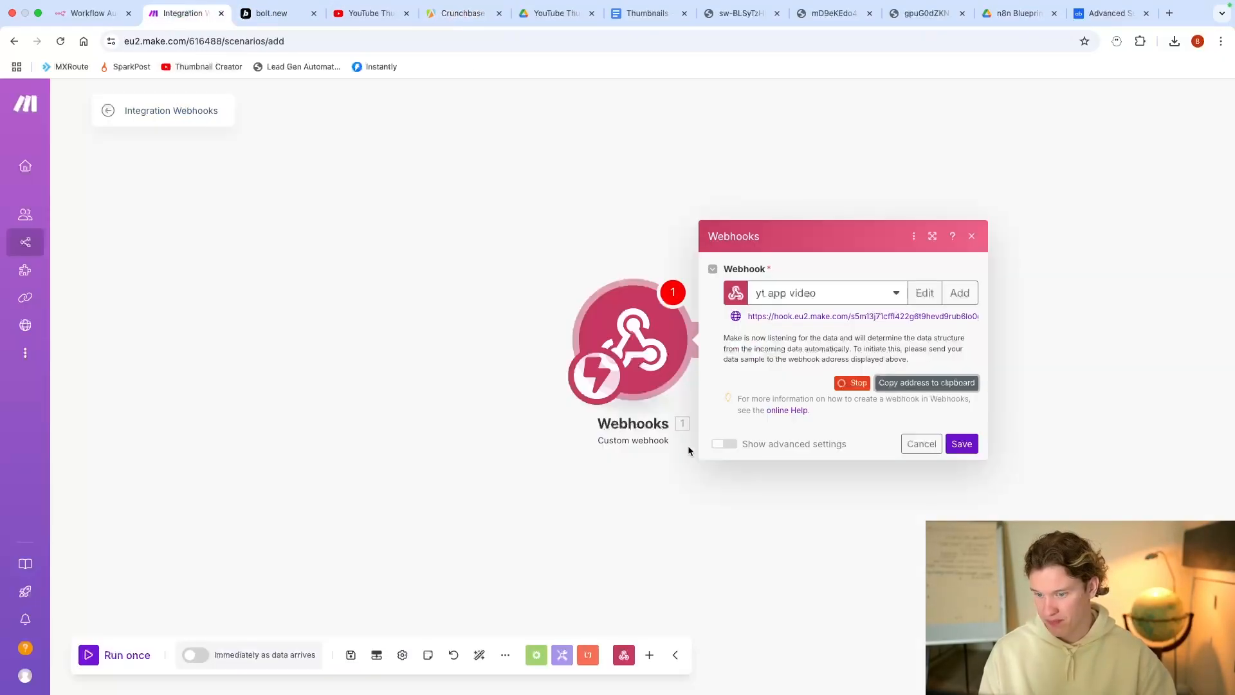
left_click(291, 6)
left_click(242, 31)
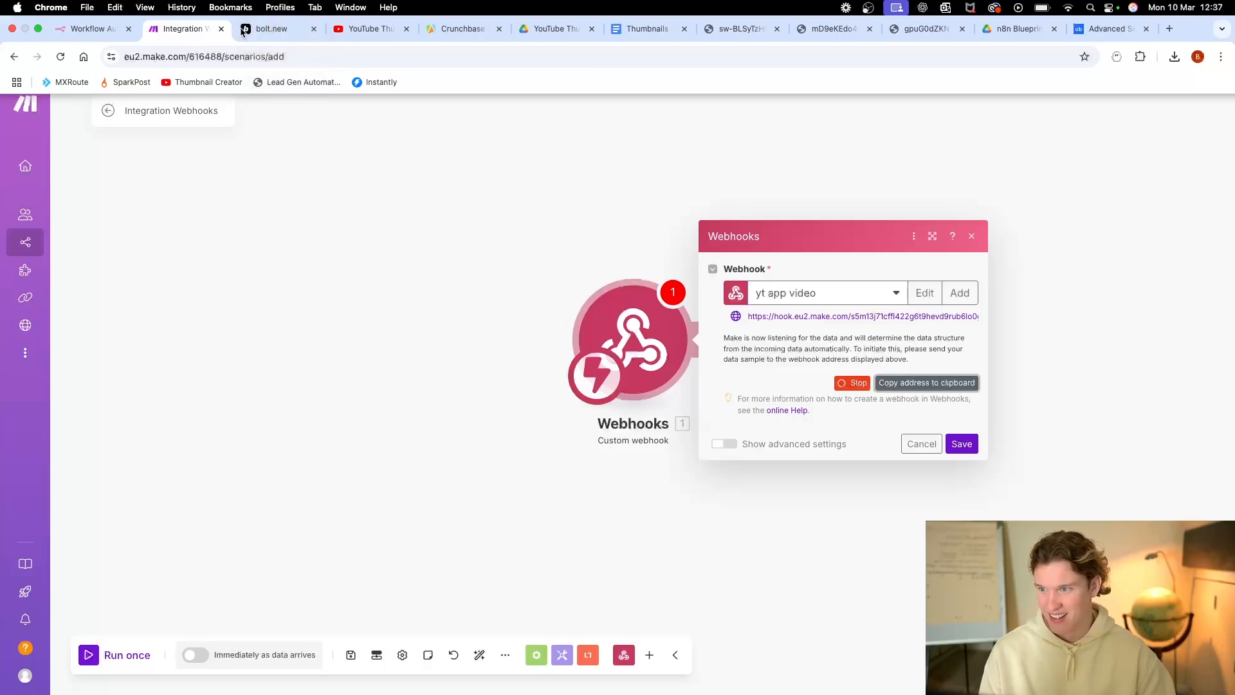
left_click(274, 30)
type("Crunchbase URL search")
key("BackSpace")
key("BackSpace")
key("BackSpace")
key("BackSpace")
key("BackSpace")
key("BackSpace")
key("BackSpace")
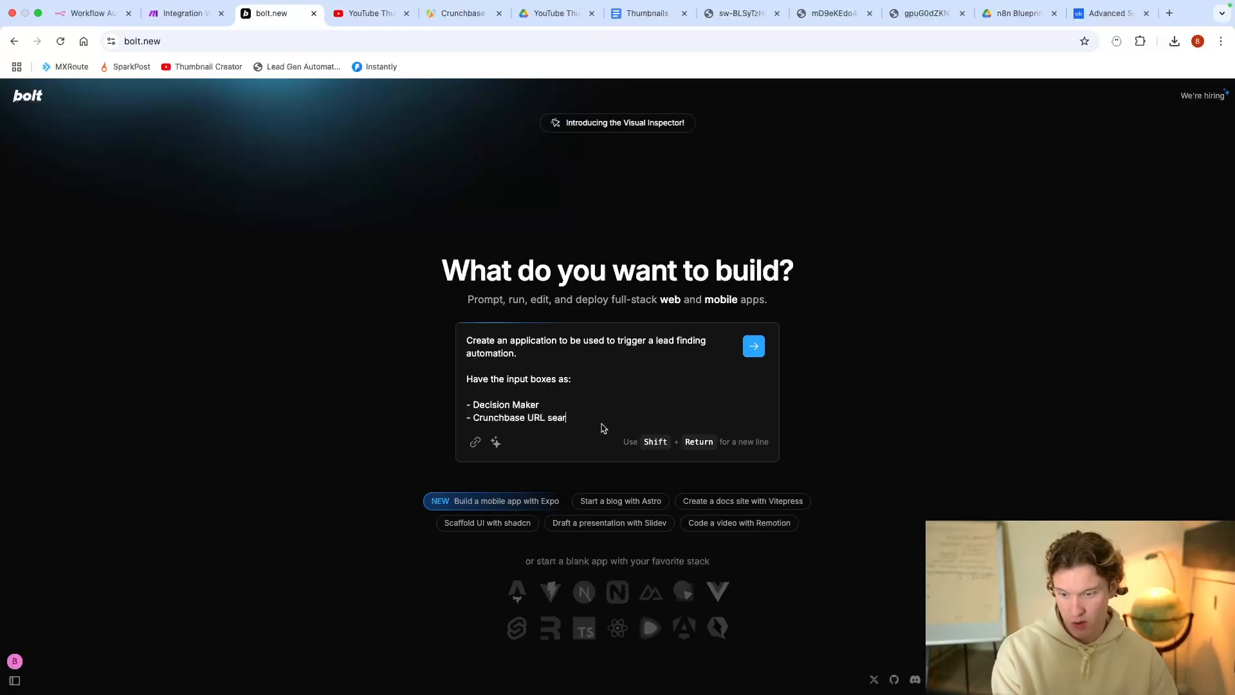
left_click(527, 417)
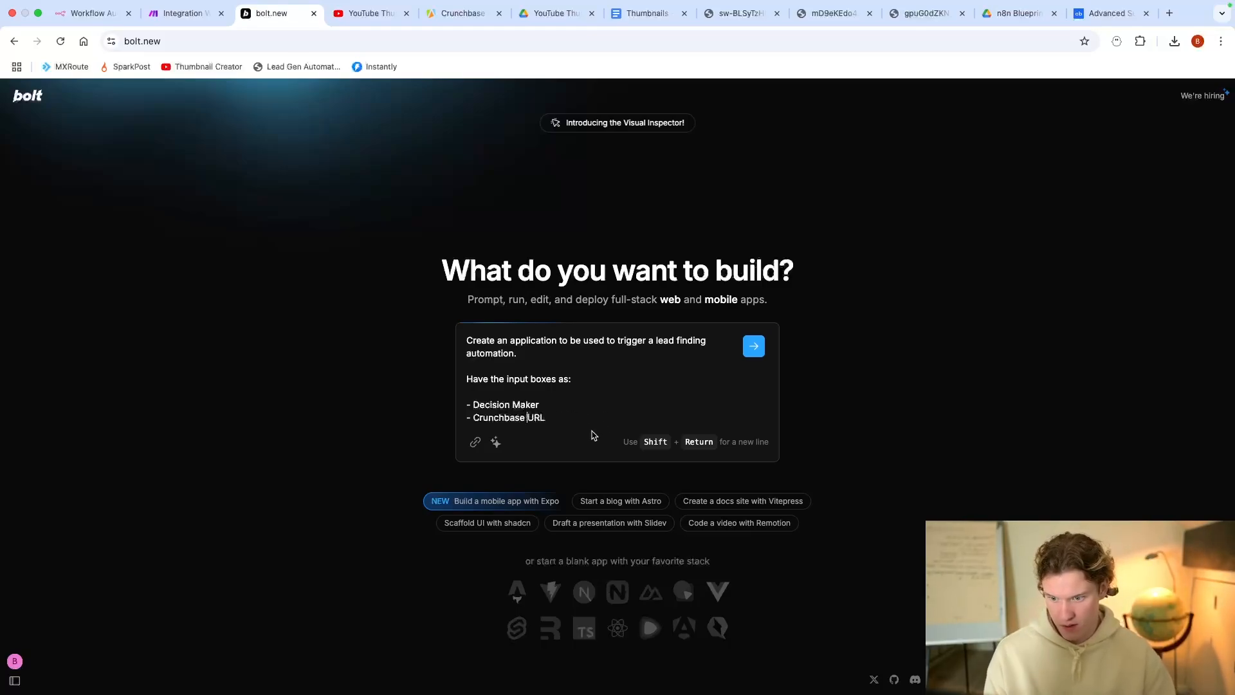
type("Search")
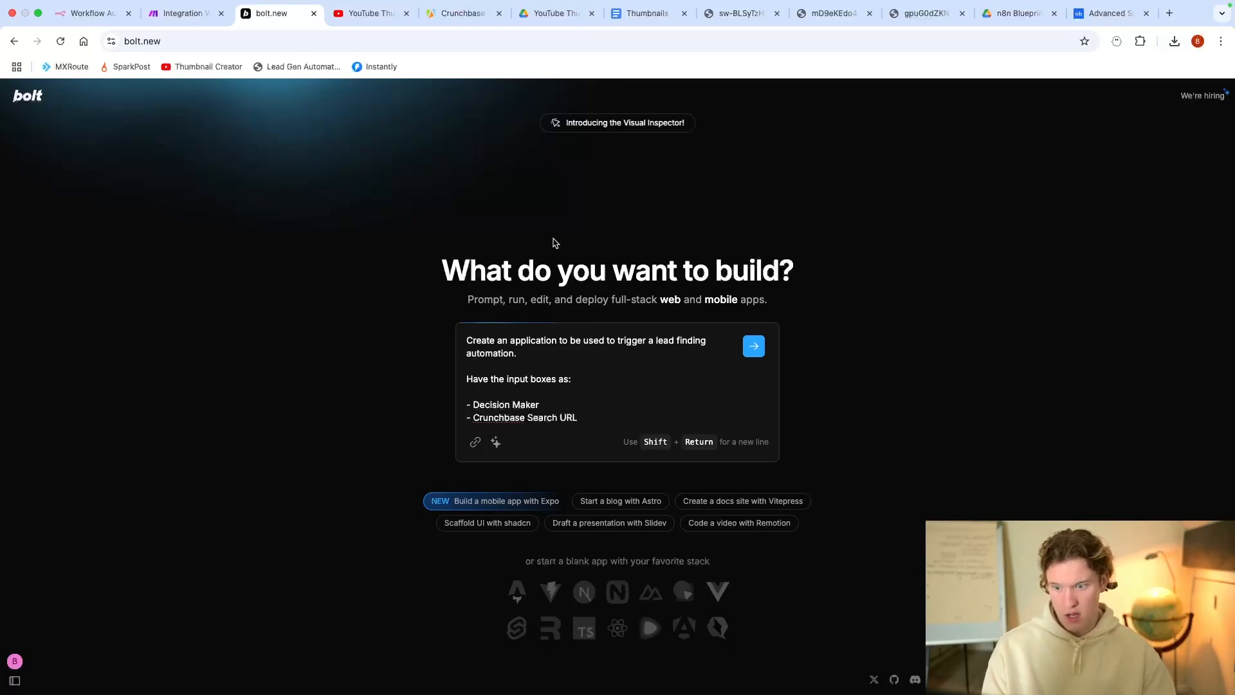
Step: Recheck the findContacts.position key in the scraper input, then submit the prompt to Bolt
left_click(458, 13)
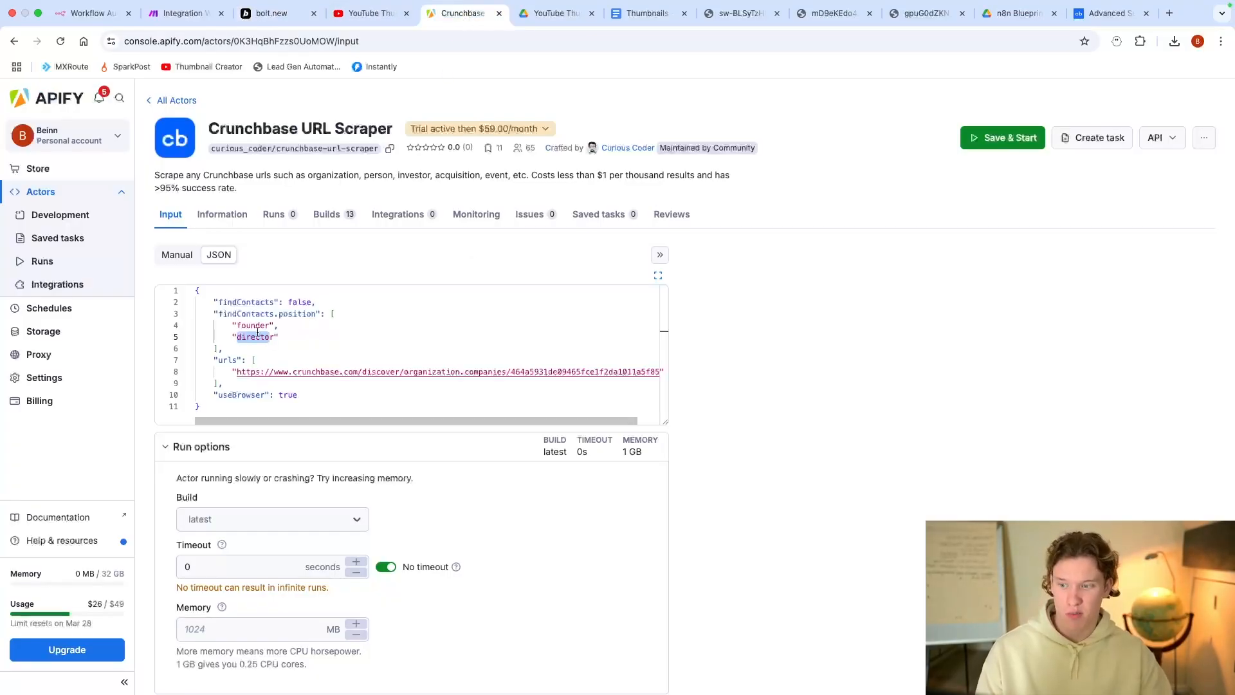
left_click_drag(223, 316, 278, 325)
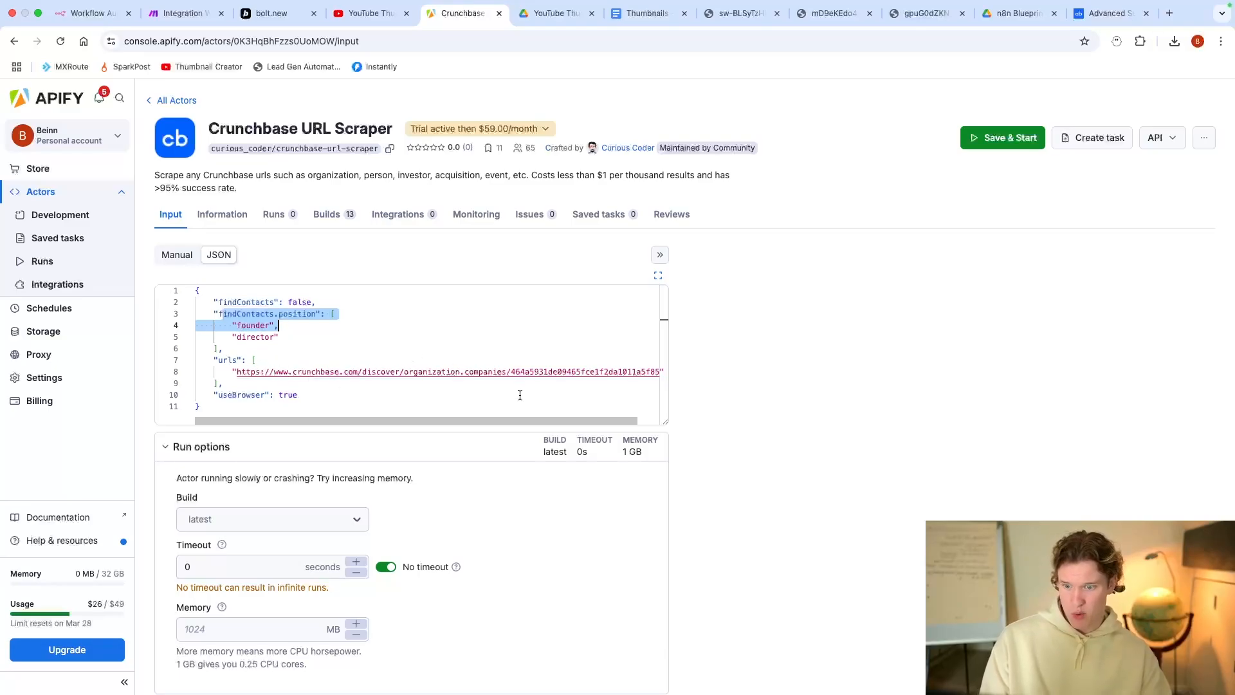
left_click(183, 13)
left_click(292, 12)
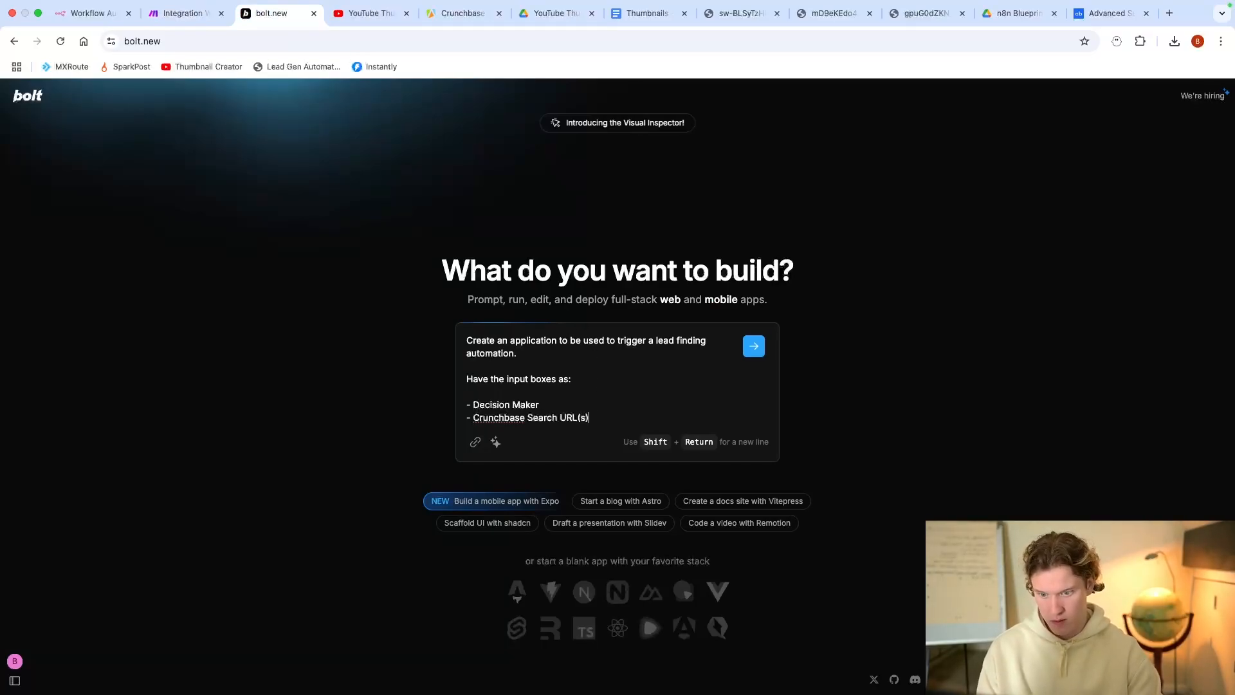
left_click(753, 348)
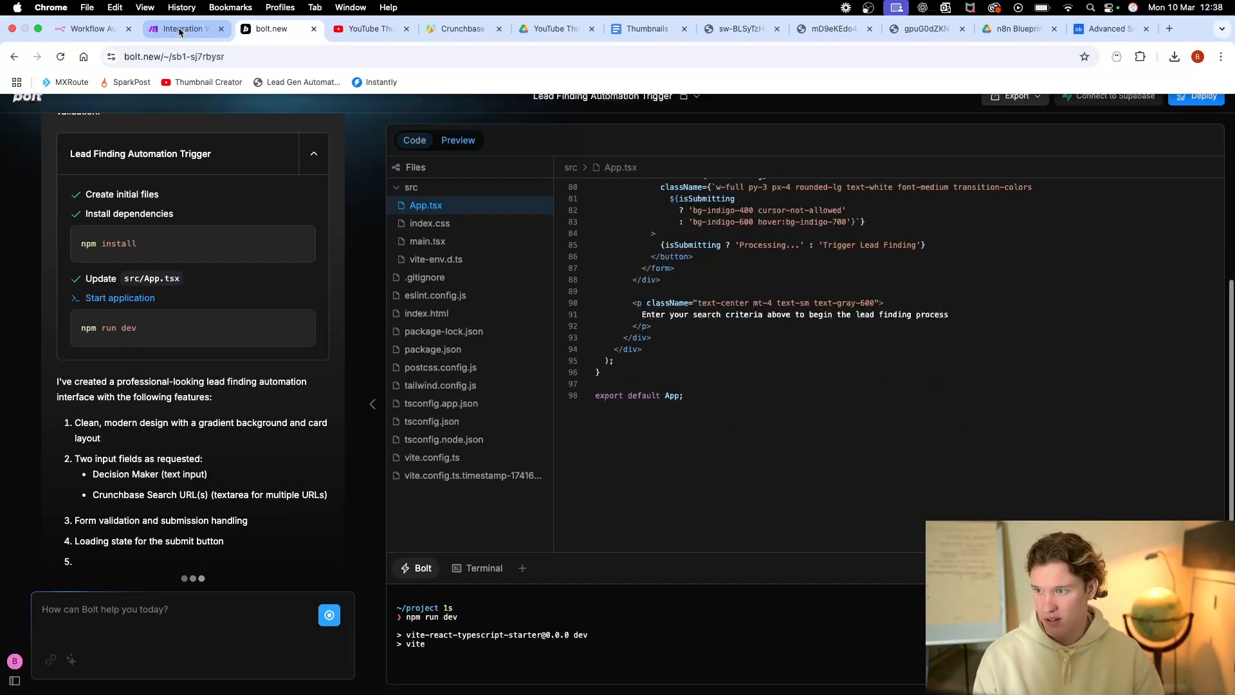
Step: Check the Make webhook address, then begin a follow-up asking Bolt to send all data to this webhook
left_click(204, 19)
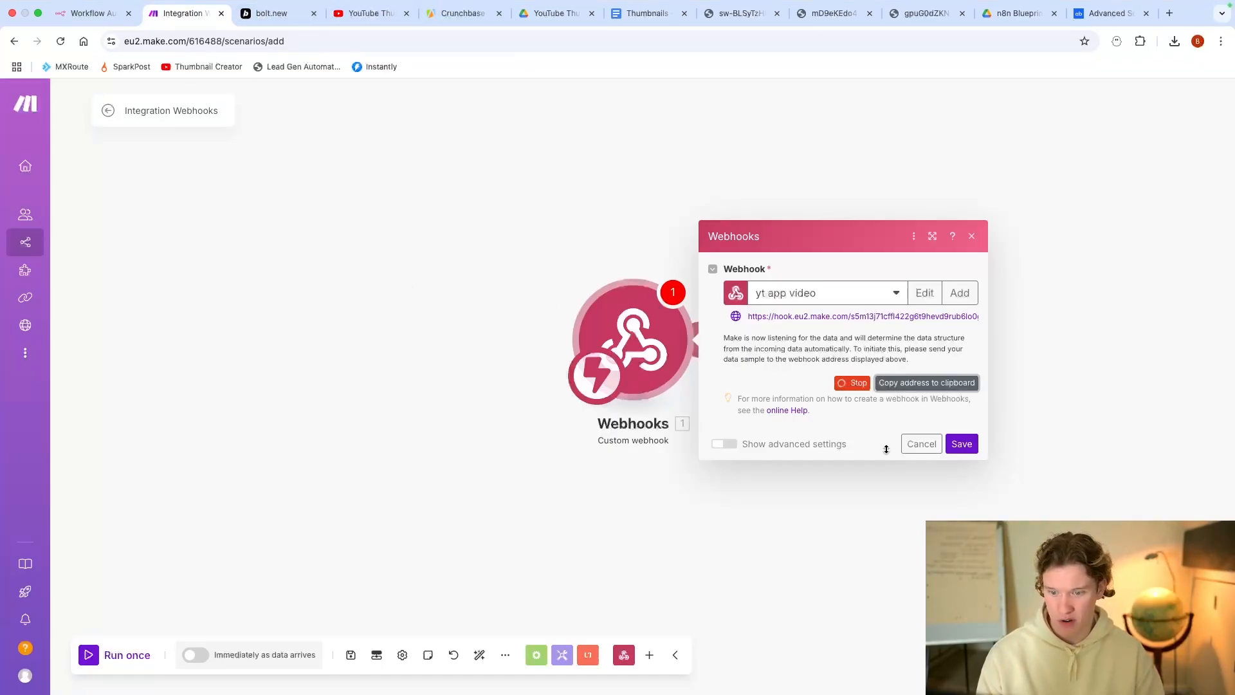
left_click(277, 14)
left_click(118, 603)
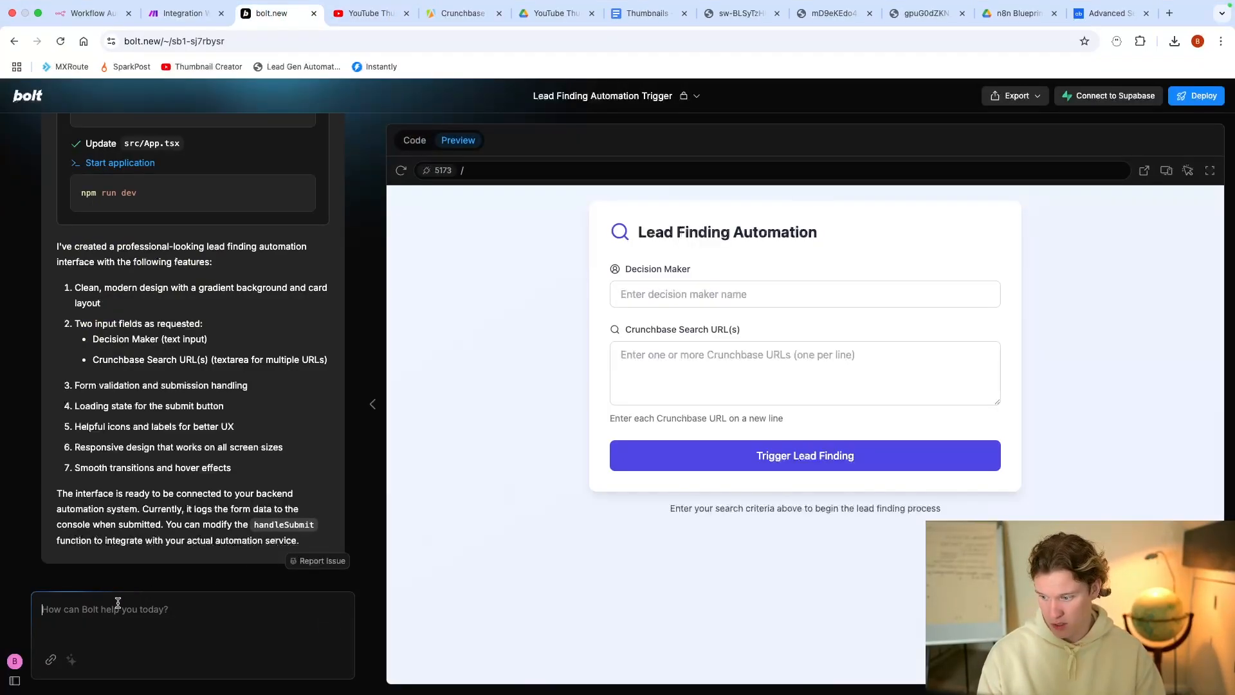
type("make sure all ")
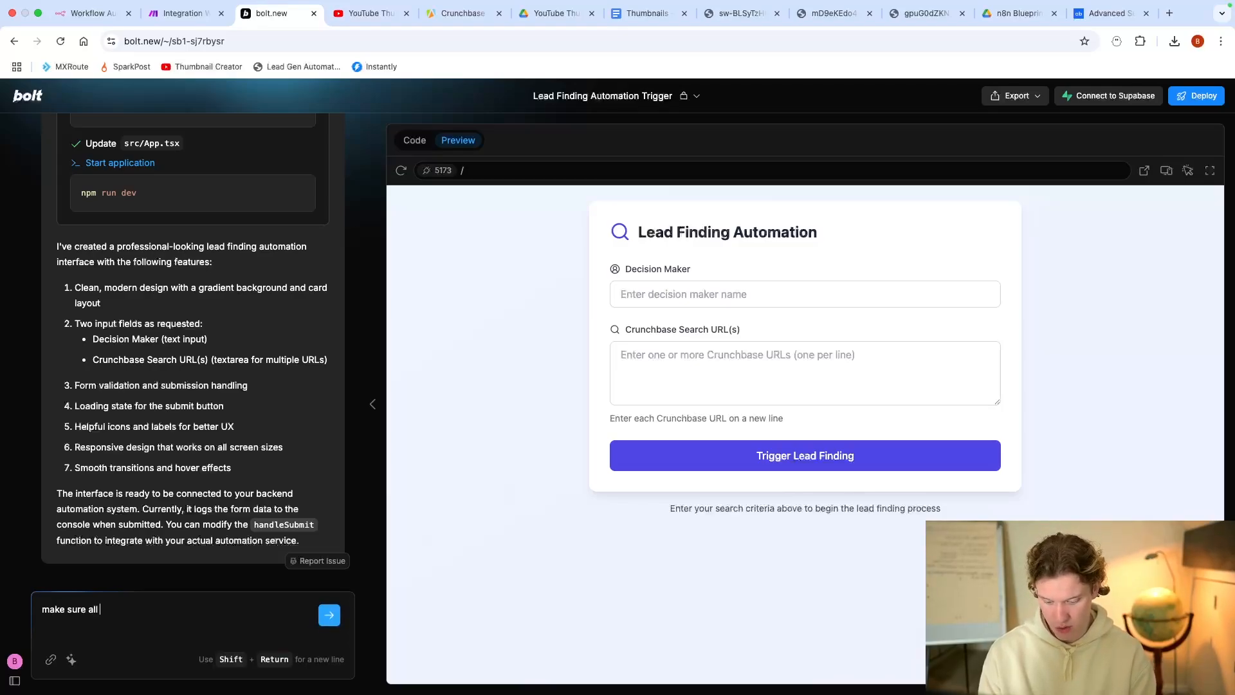
type("data is sent tpt")
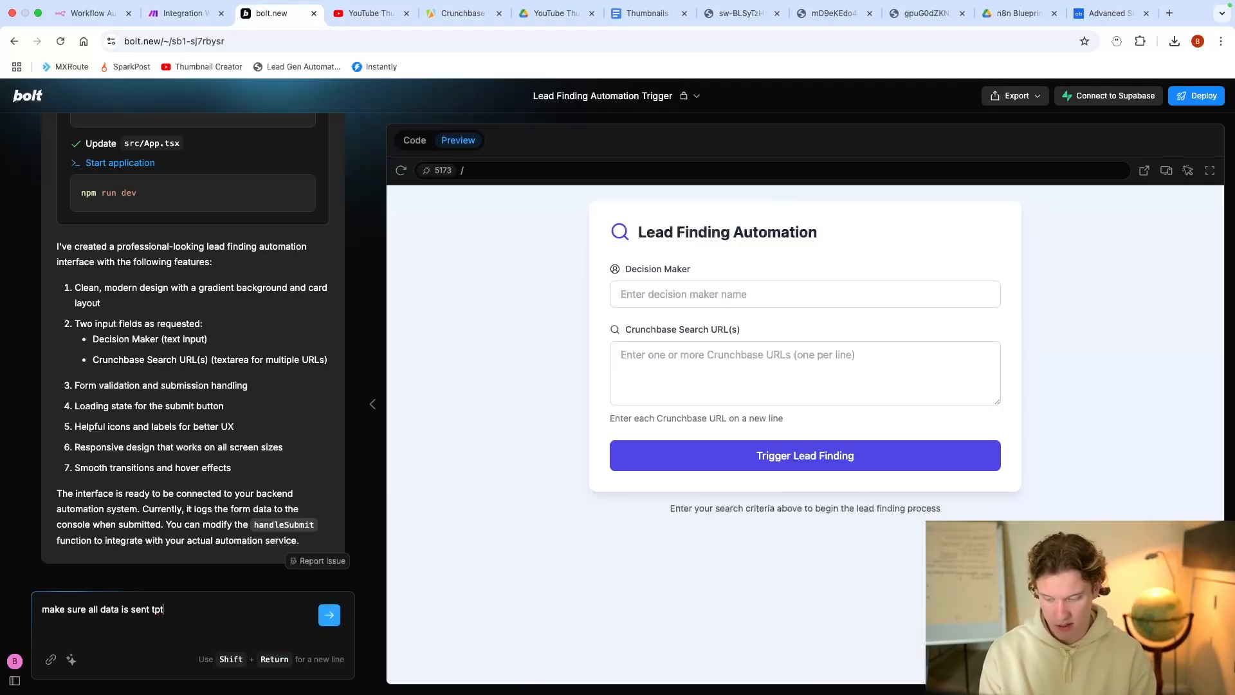
type("his webhhok")
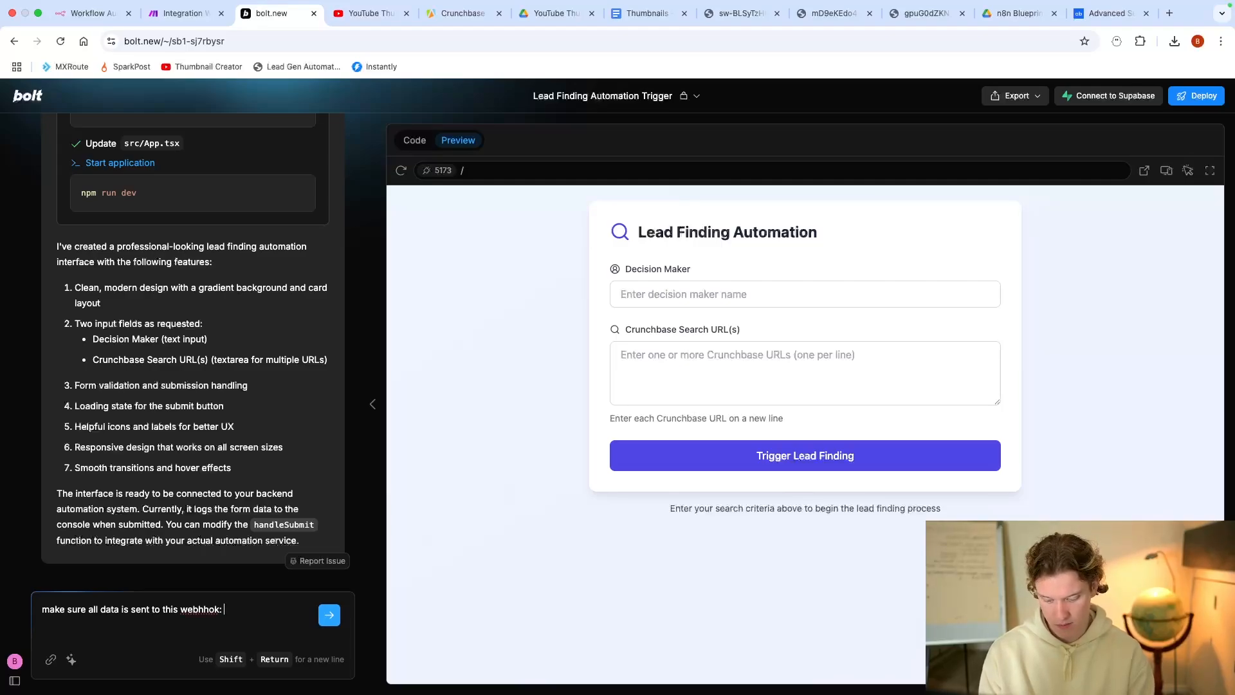
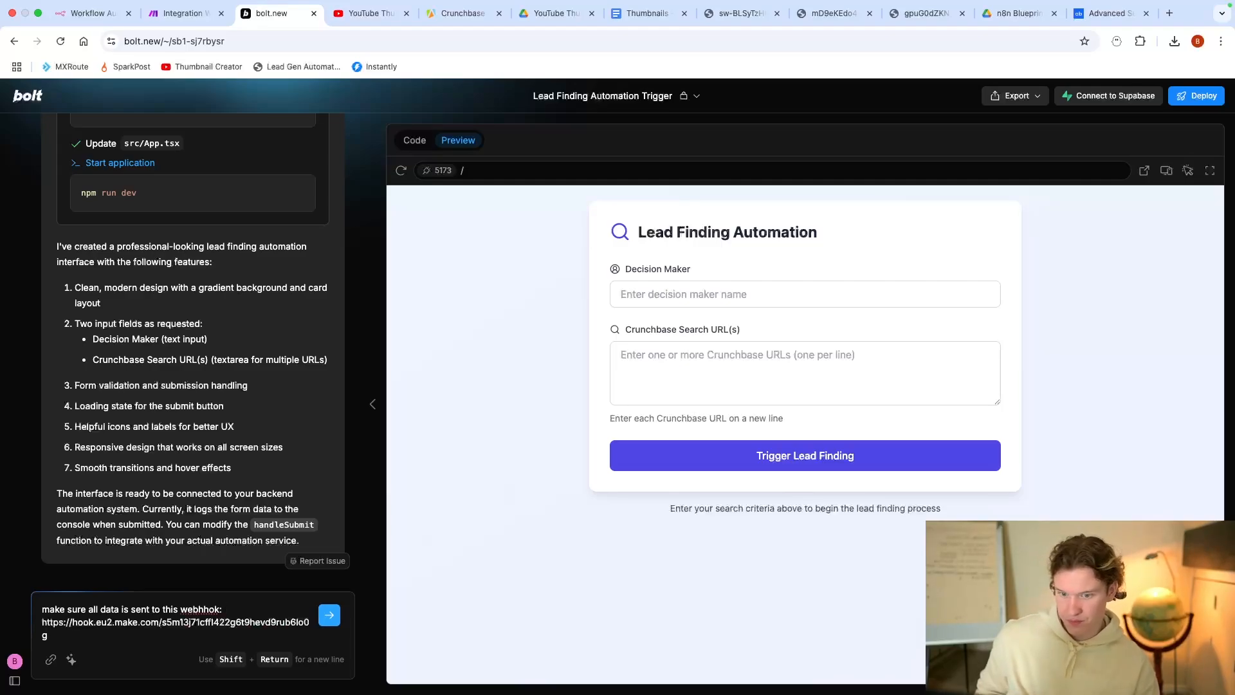
Step: Send Bolt the Make webhook URL, then try the Decision Maker field in the preview
key("Return")
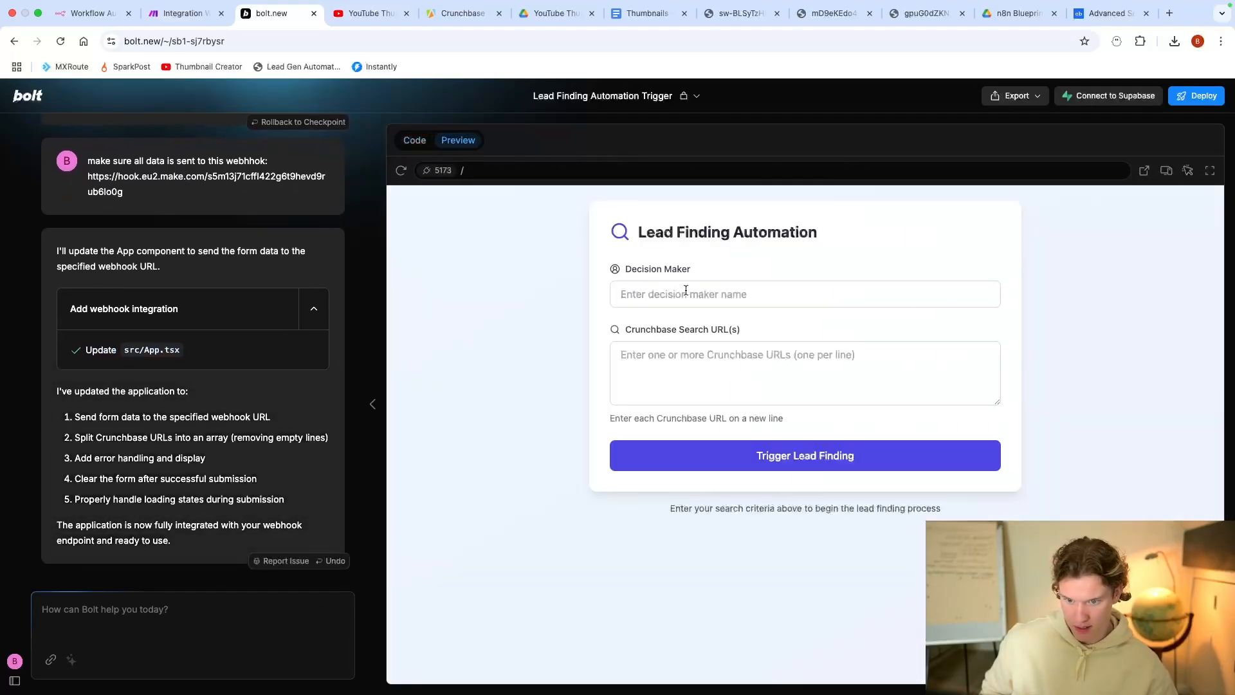
left_click(685, 291)
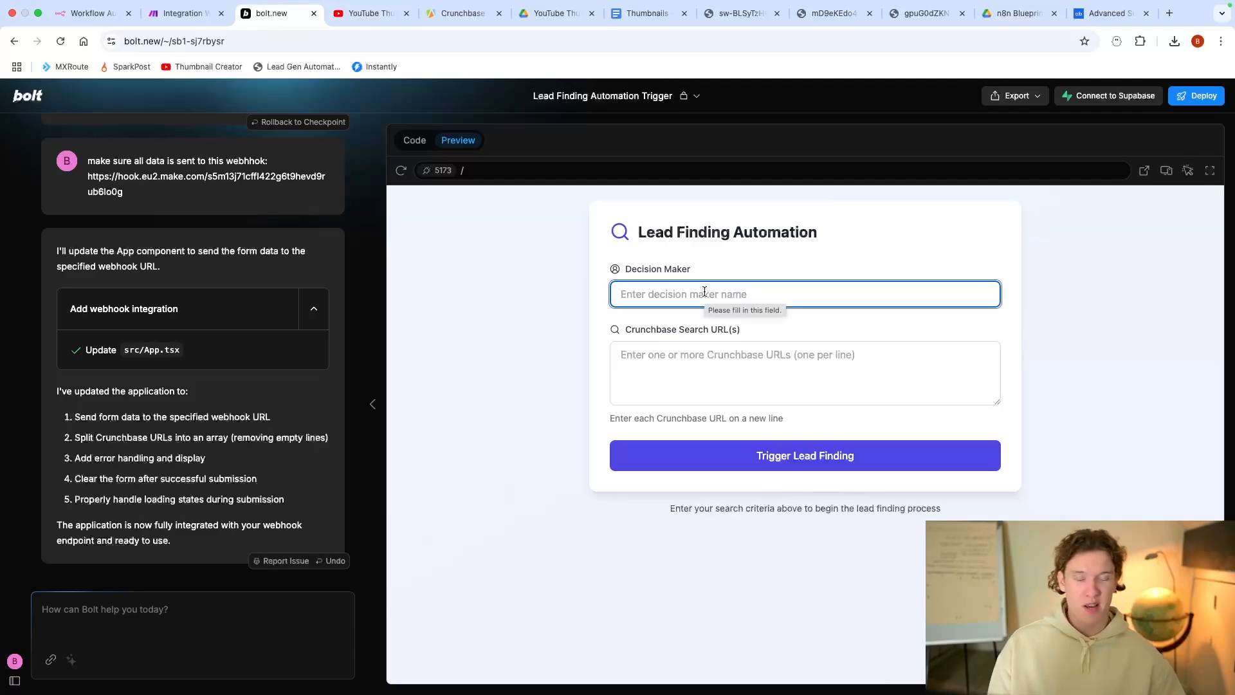
Step: Ask Bolt for 'Decision maker position, not name' in the form
left_click(250, 604)
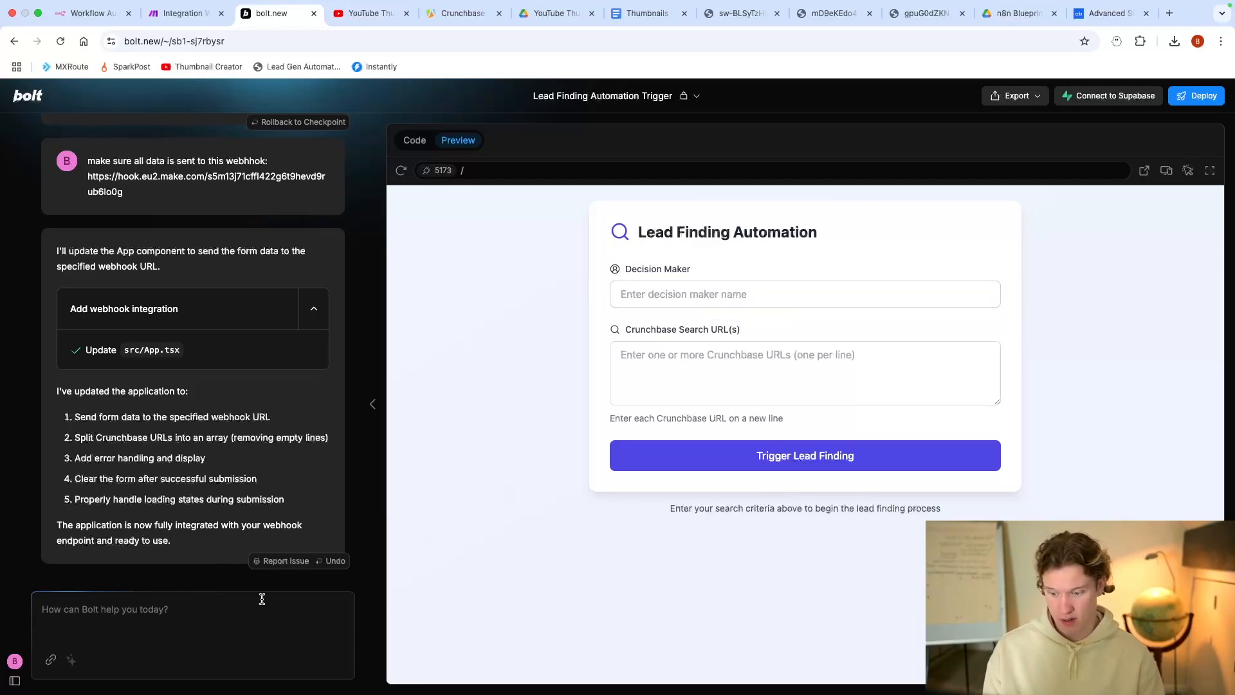
type("Decision maker position, not name")
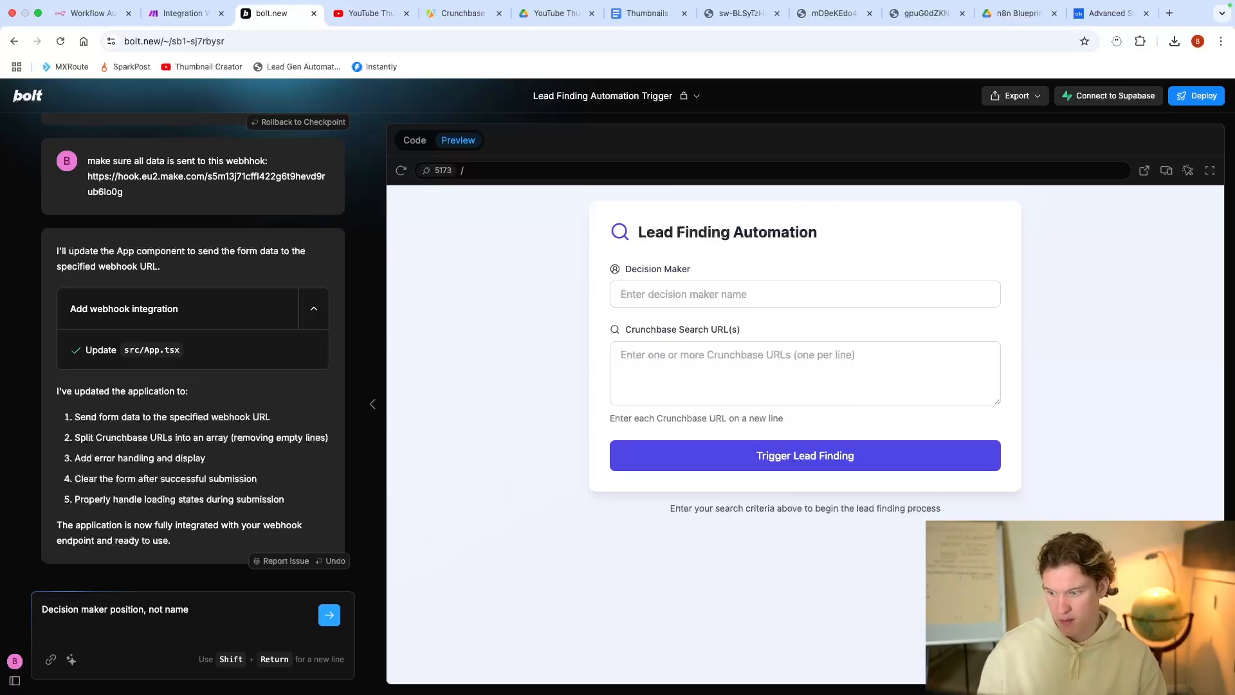
key("Return")
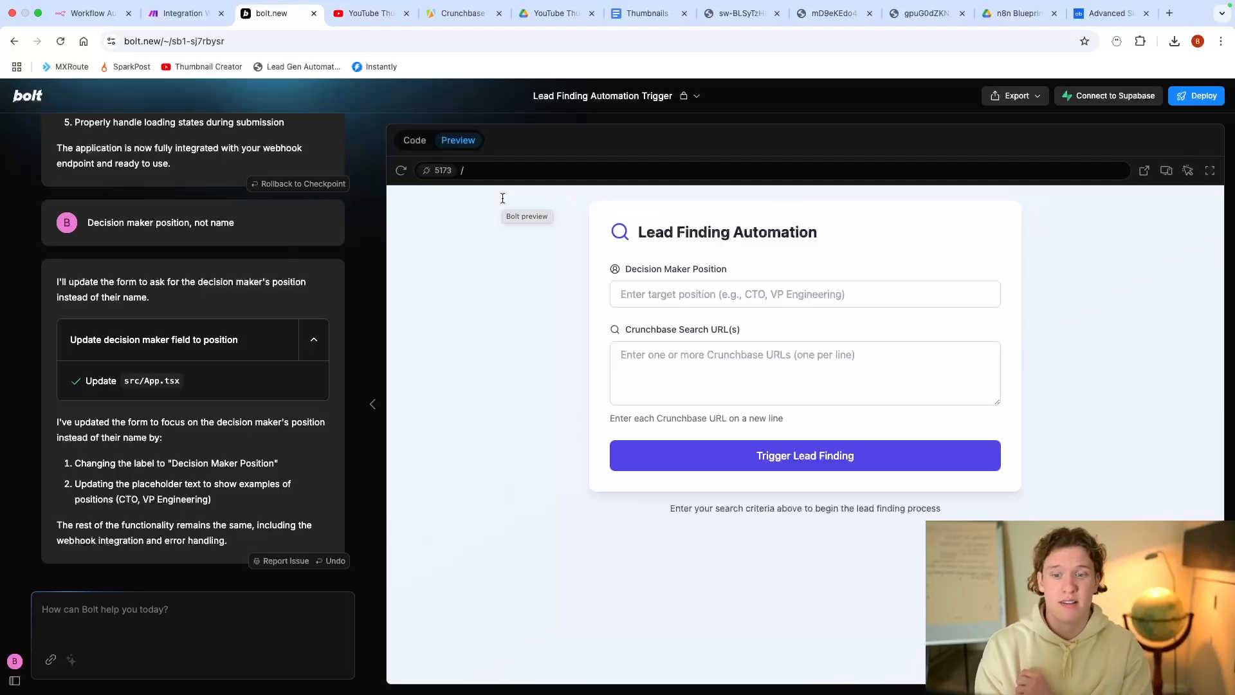
Step: Paste the Crunchbase search URL into the form's Crunchbase Search URL(s) field
left_click(686, 295)
left_click(695, 372)
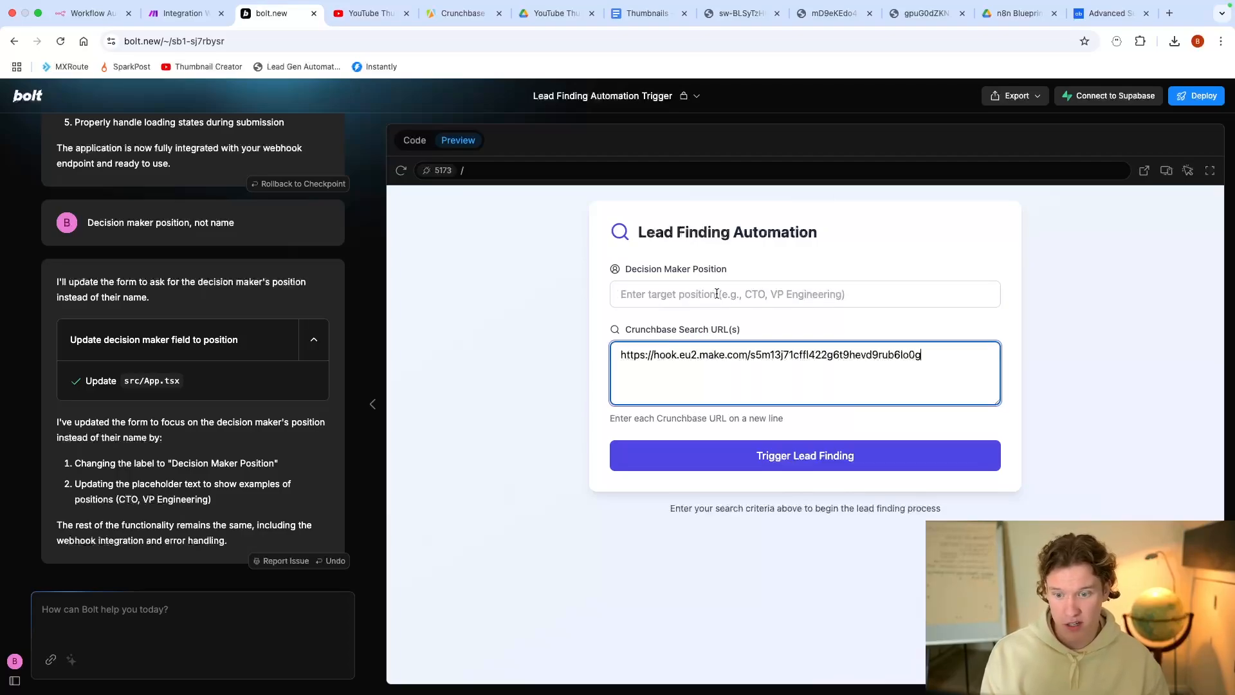
key("super+z")
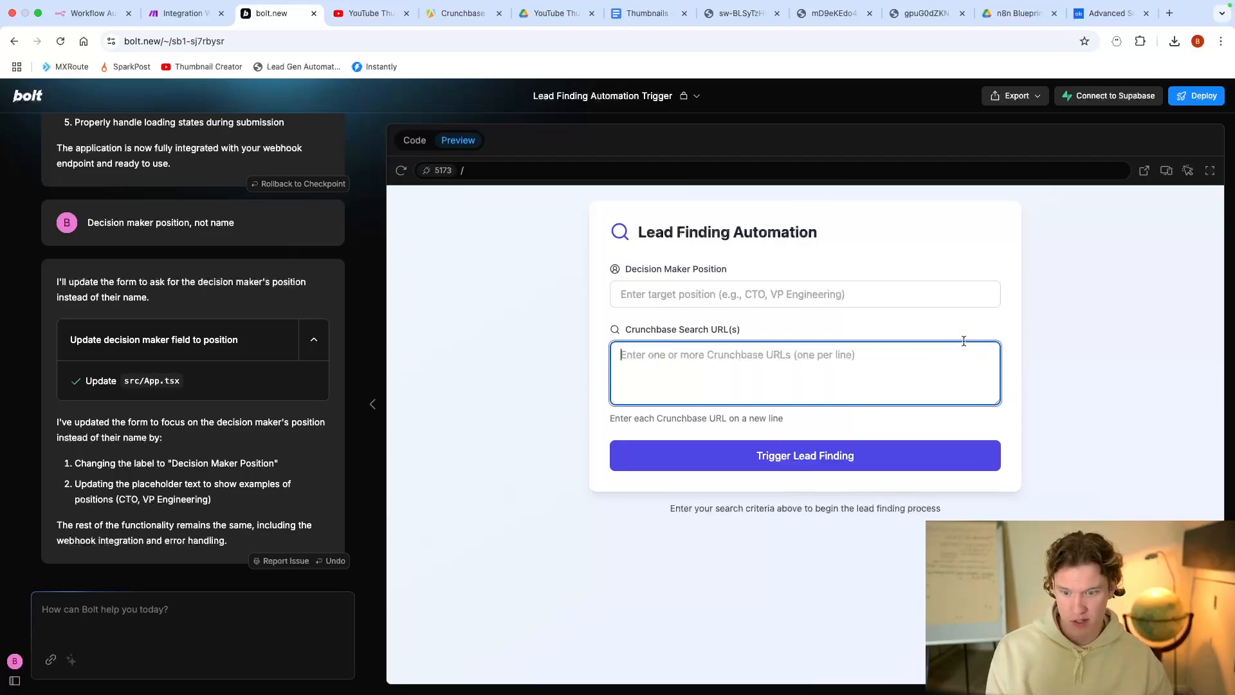
left_click(1110, 13)
left_click(826, 43)
key("super+c")
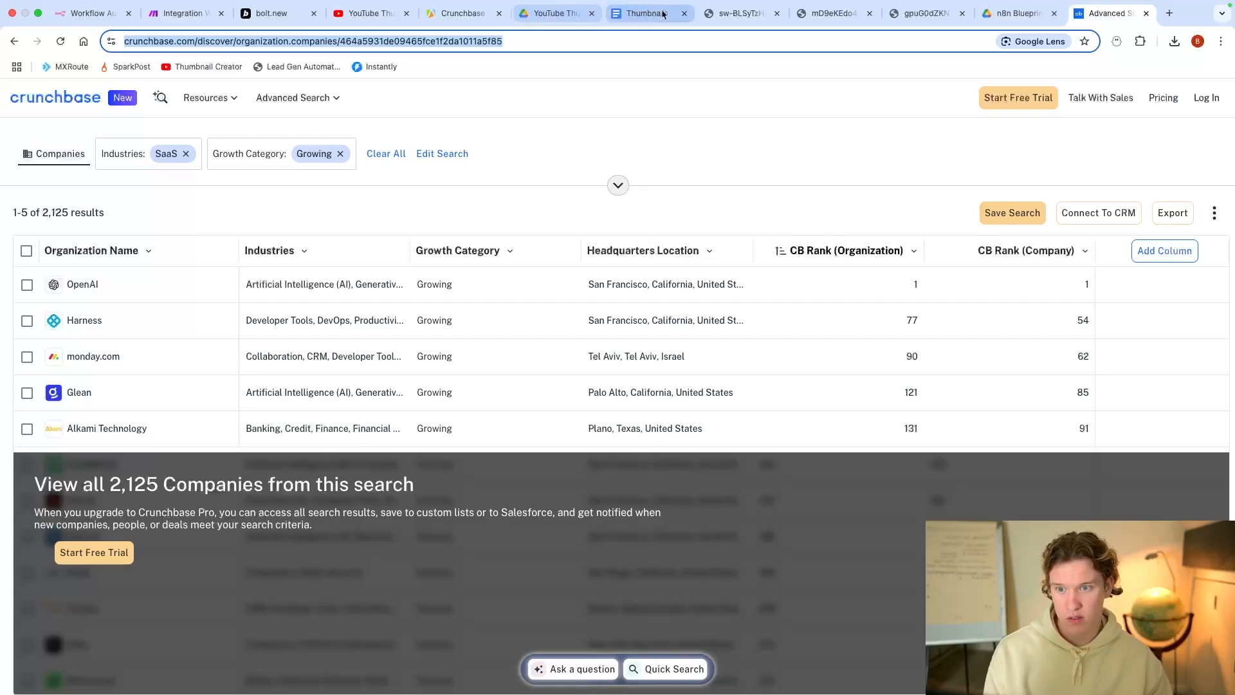
left_click(251, 16)
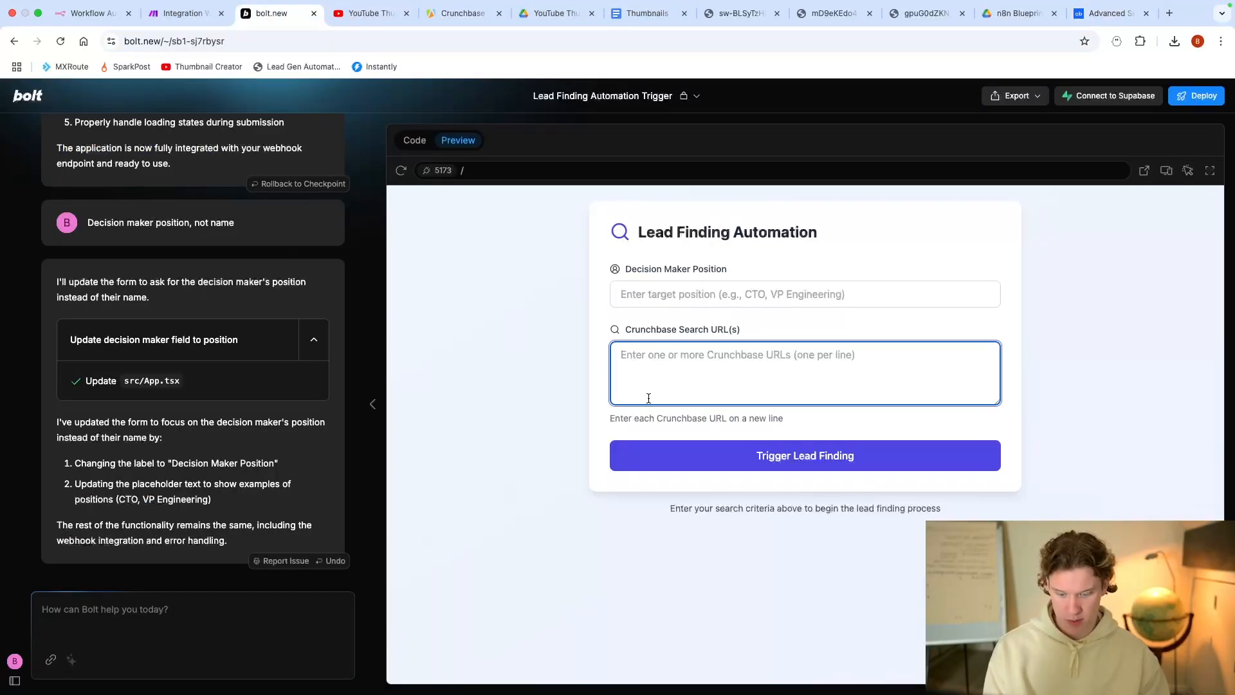
key("super+v")
Step: Enter Founder as the decision maker position
left_click(701, 289)
type("CE")
key("BackSpace")
key("BackSpace")
type("Founder")
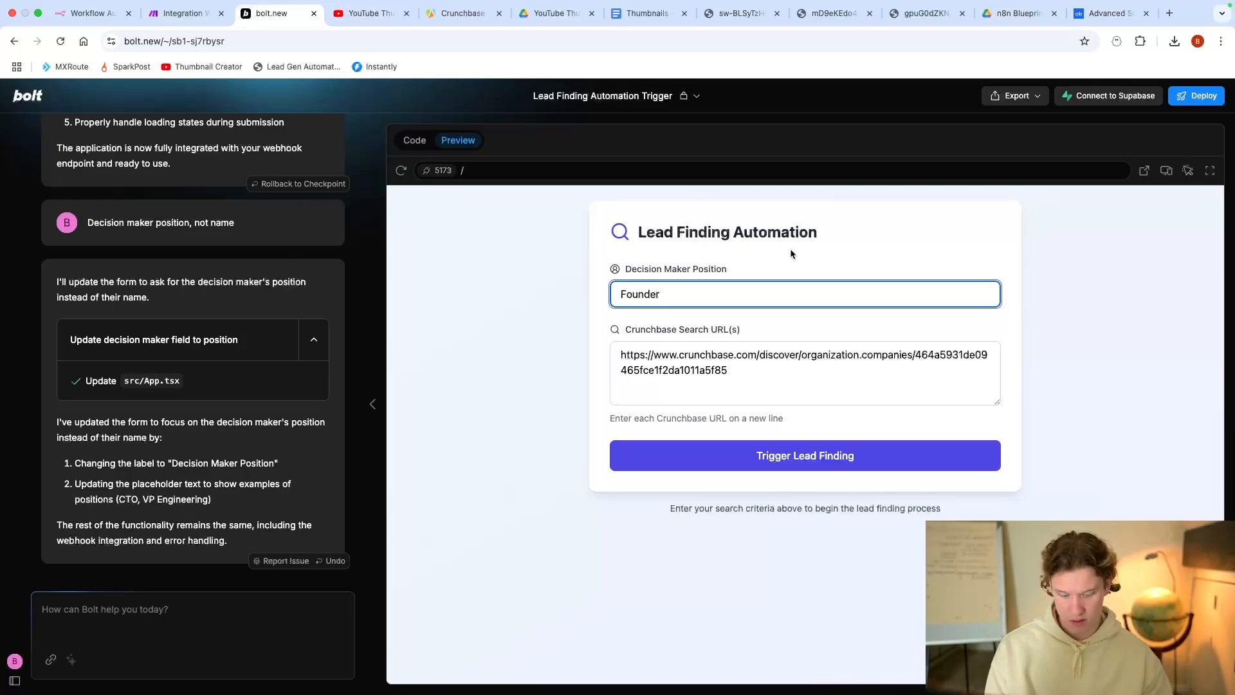
left_click_drag(626, 269, 742, 275)
left_click(741, 274)
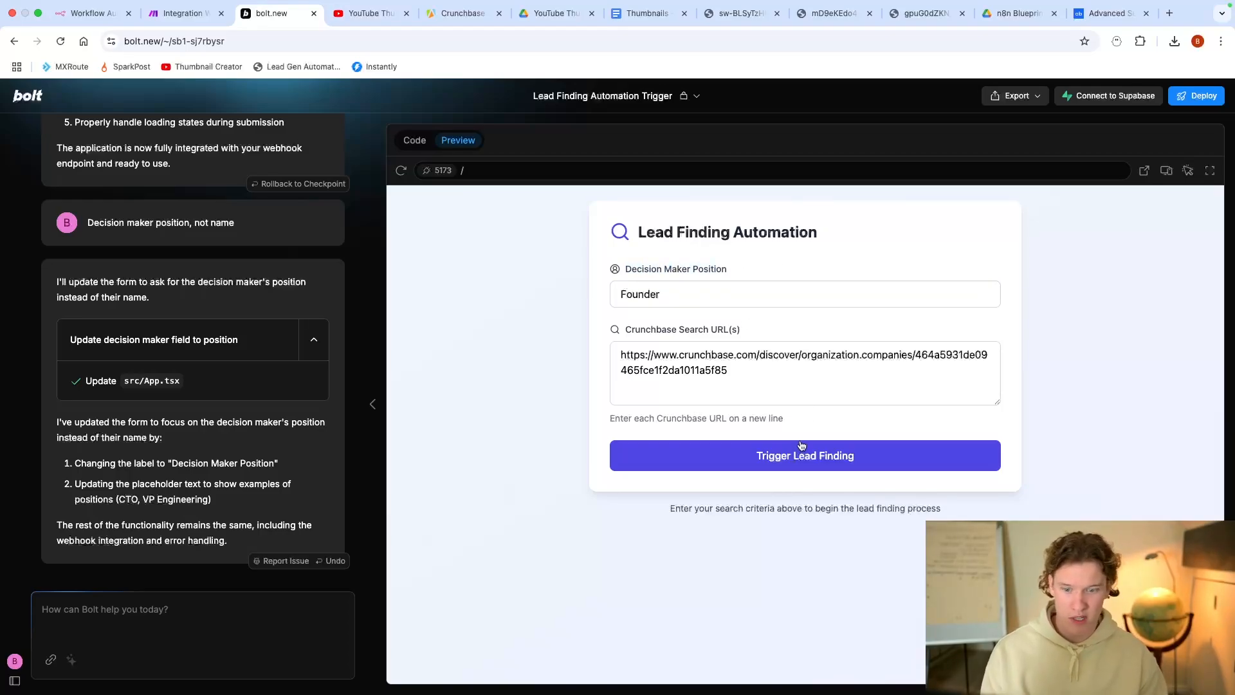
Step: Submit the test form and confirm Make's webhook shows 'Successfully determined'
left_click(184, 13)
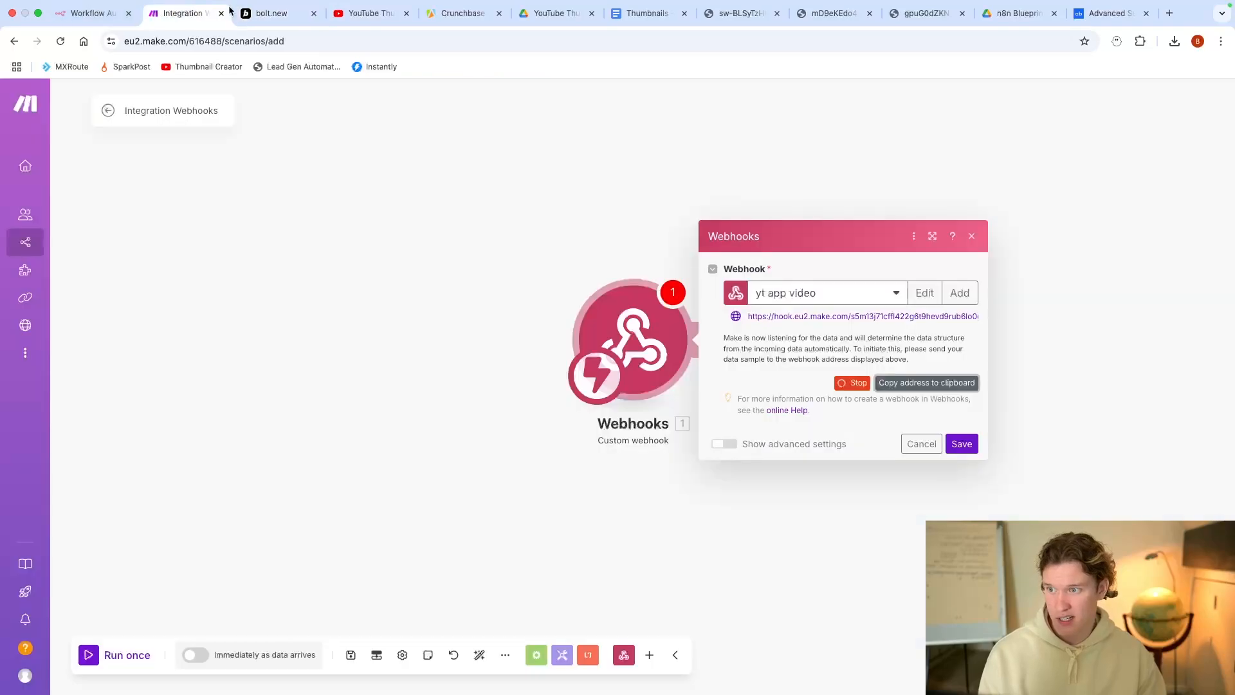
left_click(270, 13)
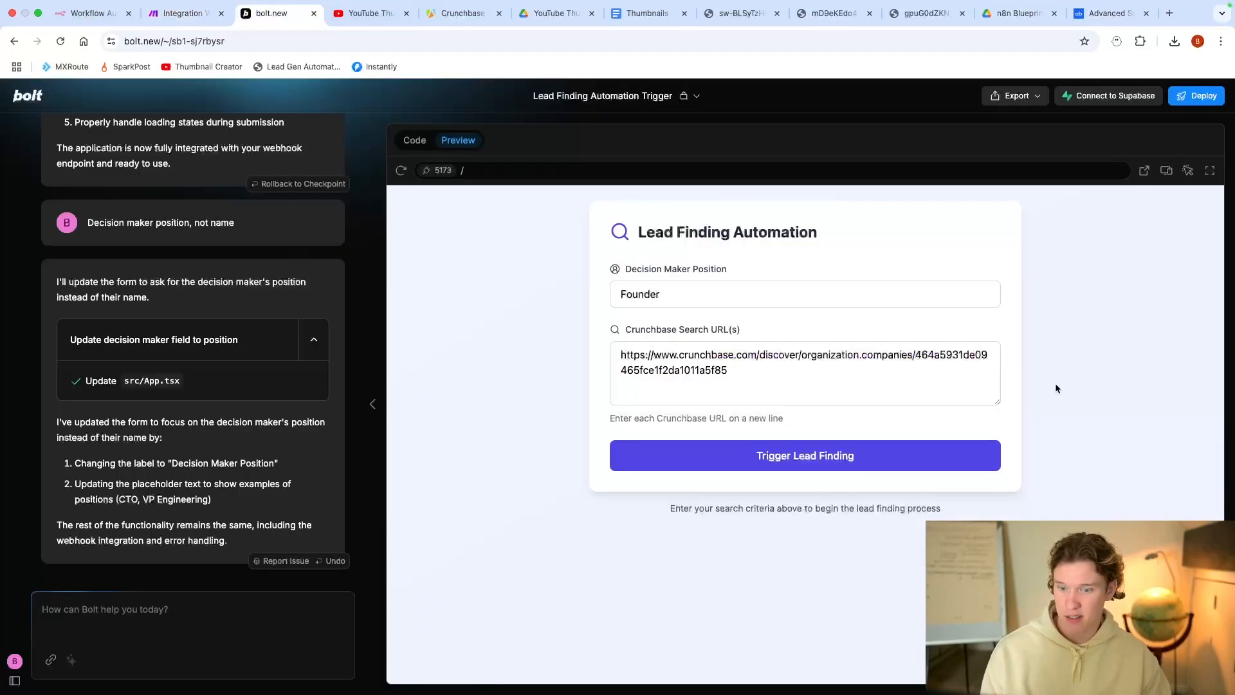
left_click(939, 468)
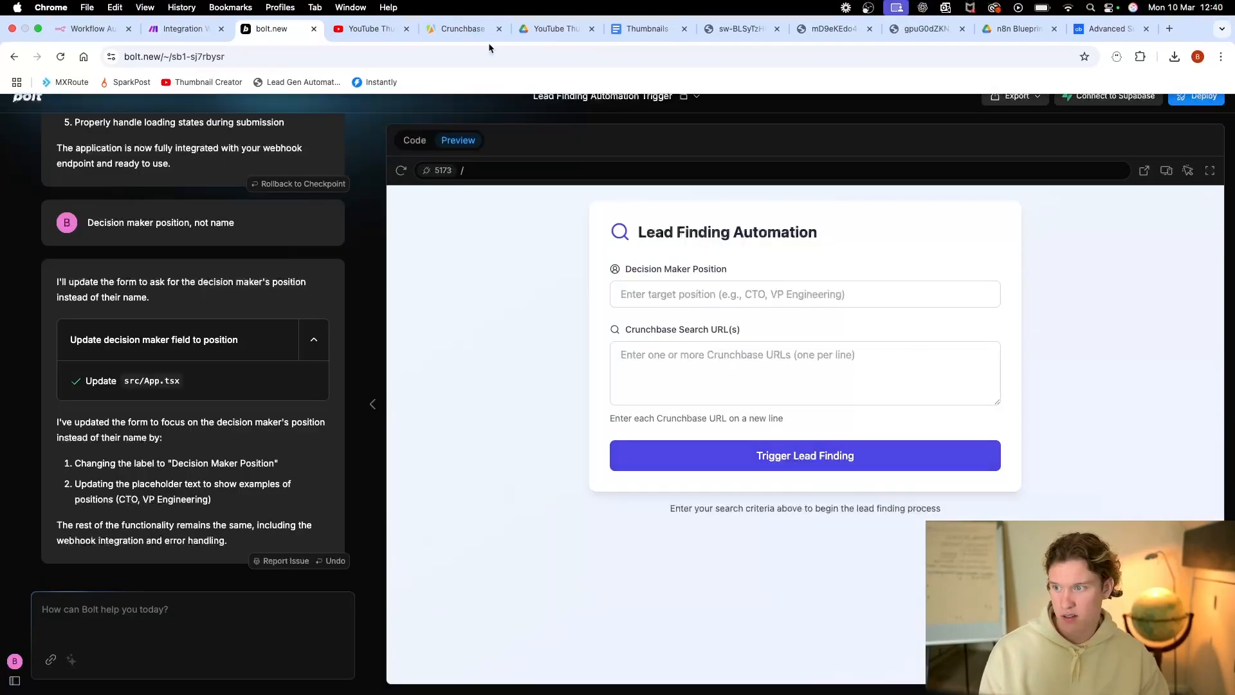
left_click(185, 28)
left_click_drag(782, 364, 866, 367)
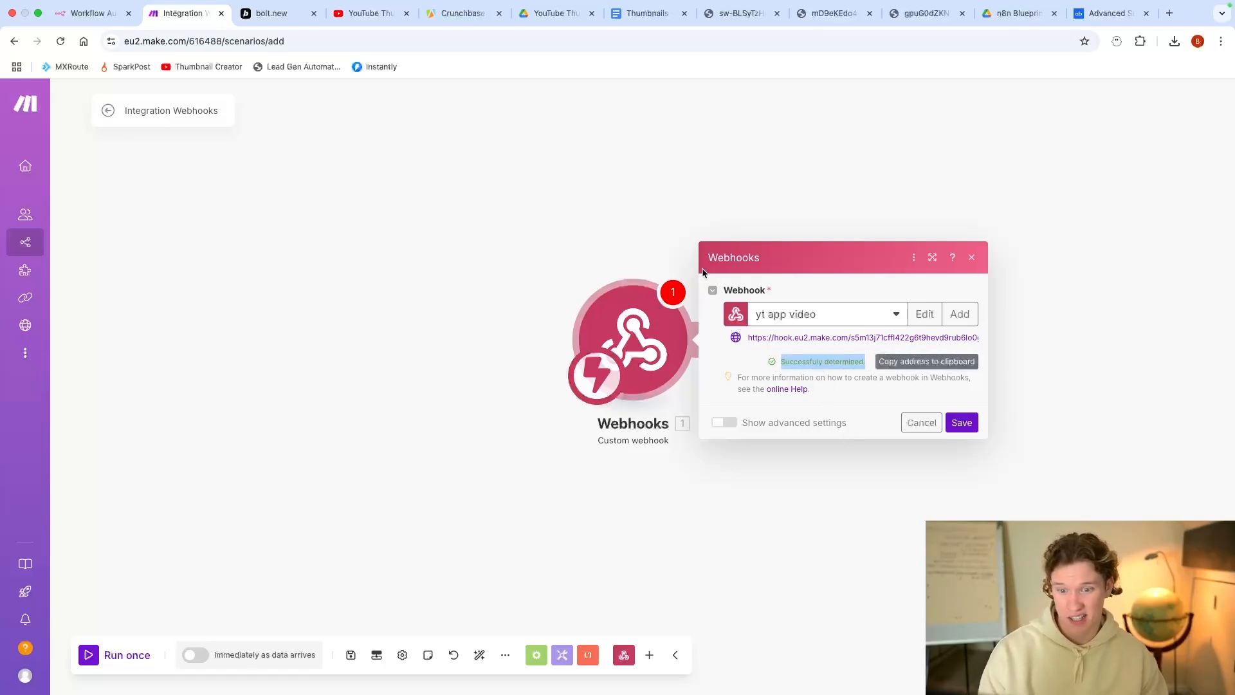
left_click(273, 13)
Step: Send Bolt 'Add in multiple options for the decision maker position'
left_click(127, 609)
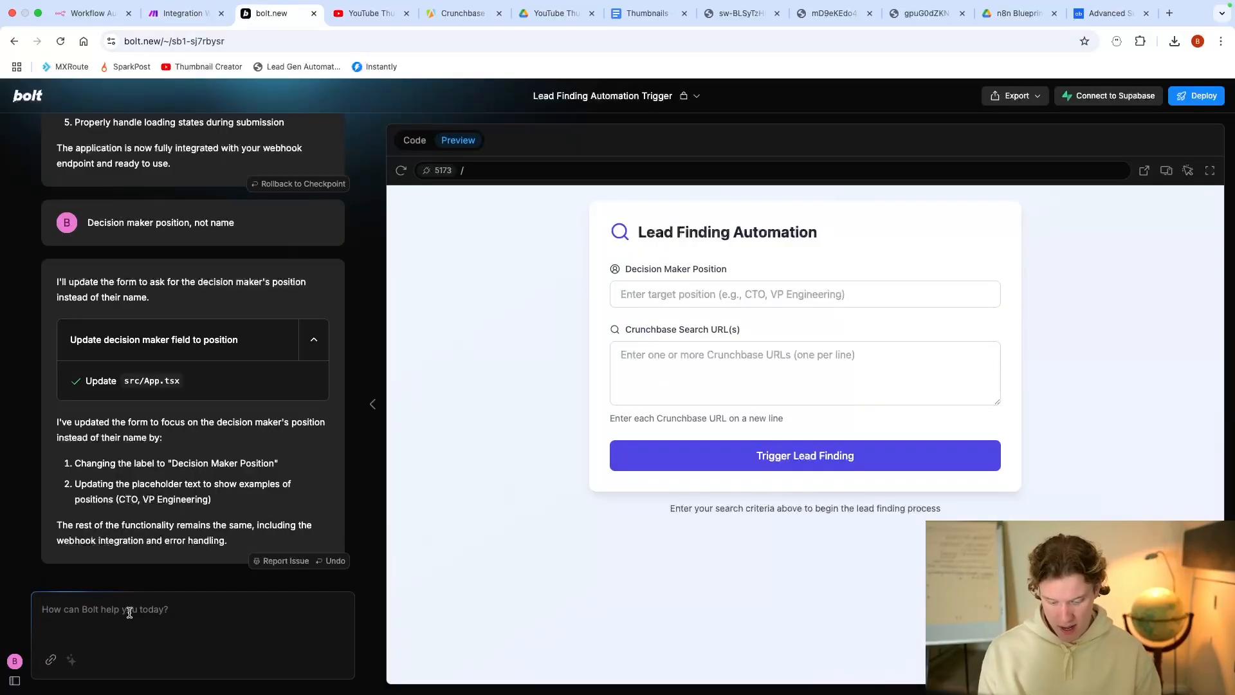
type("Add in multiple ")
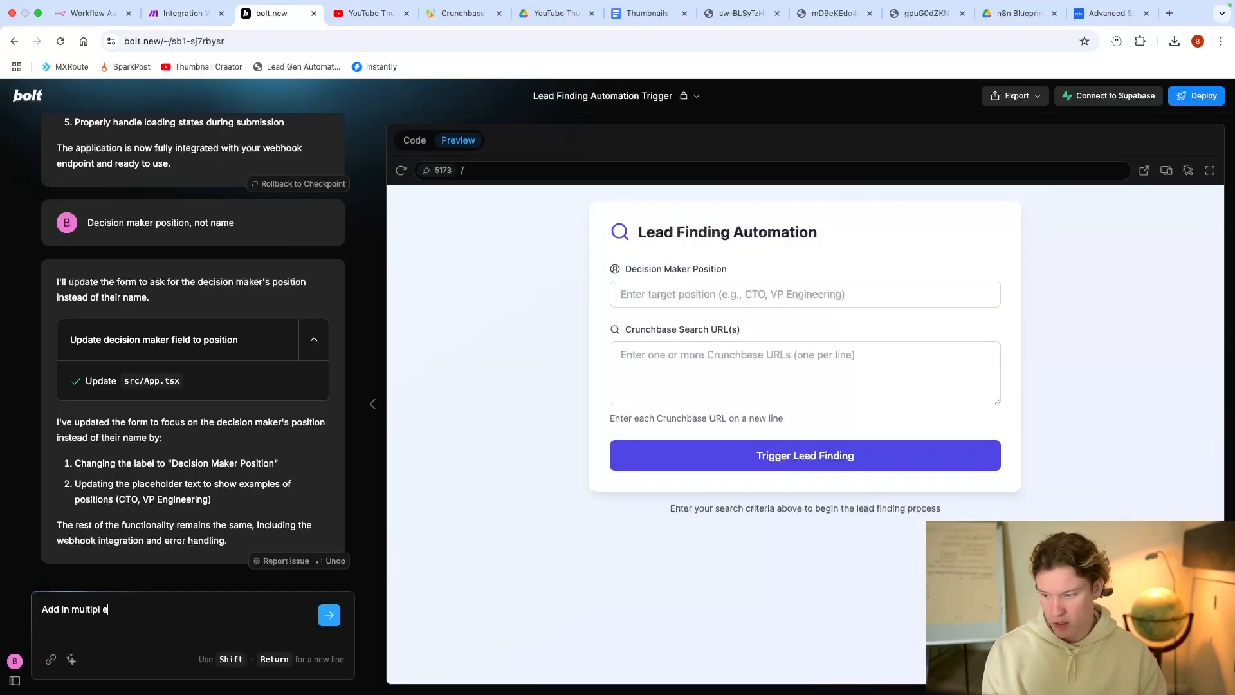
type("options ")
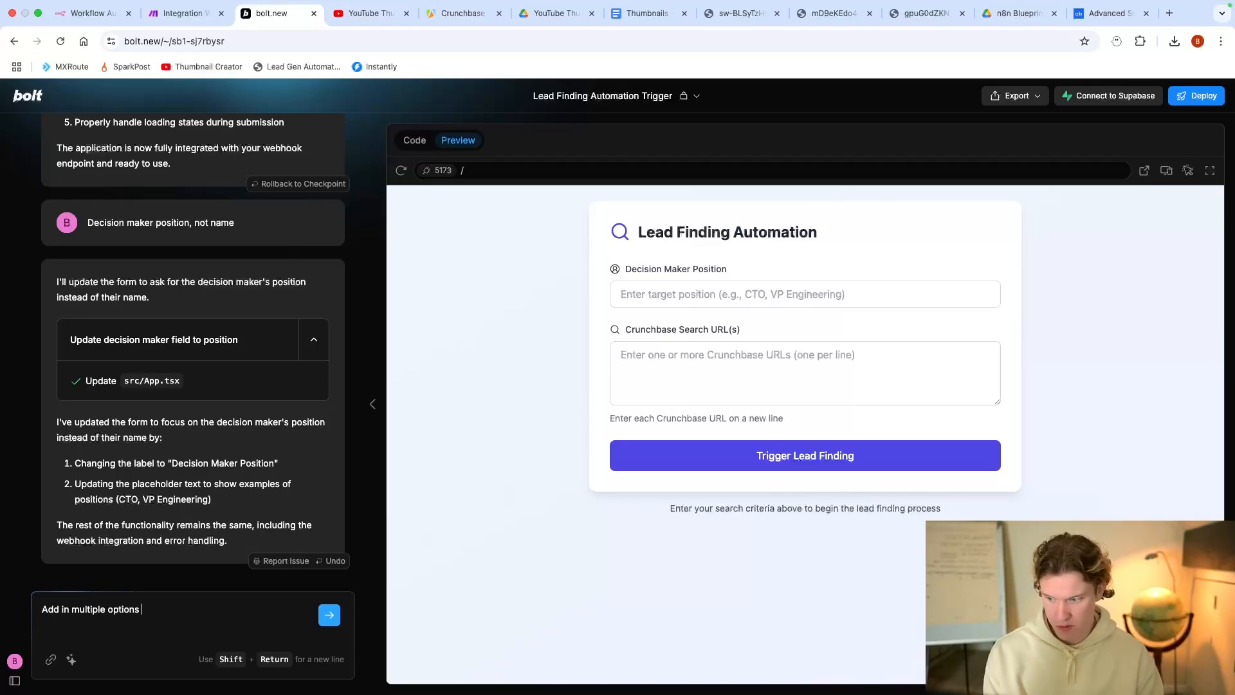
type("for the decision maker position")
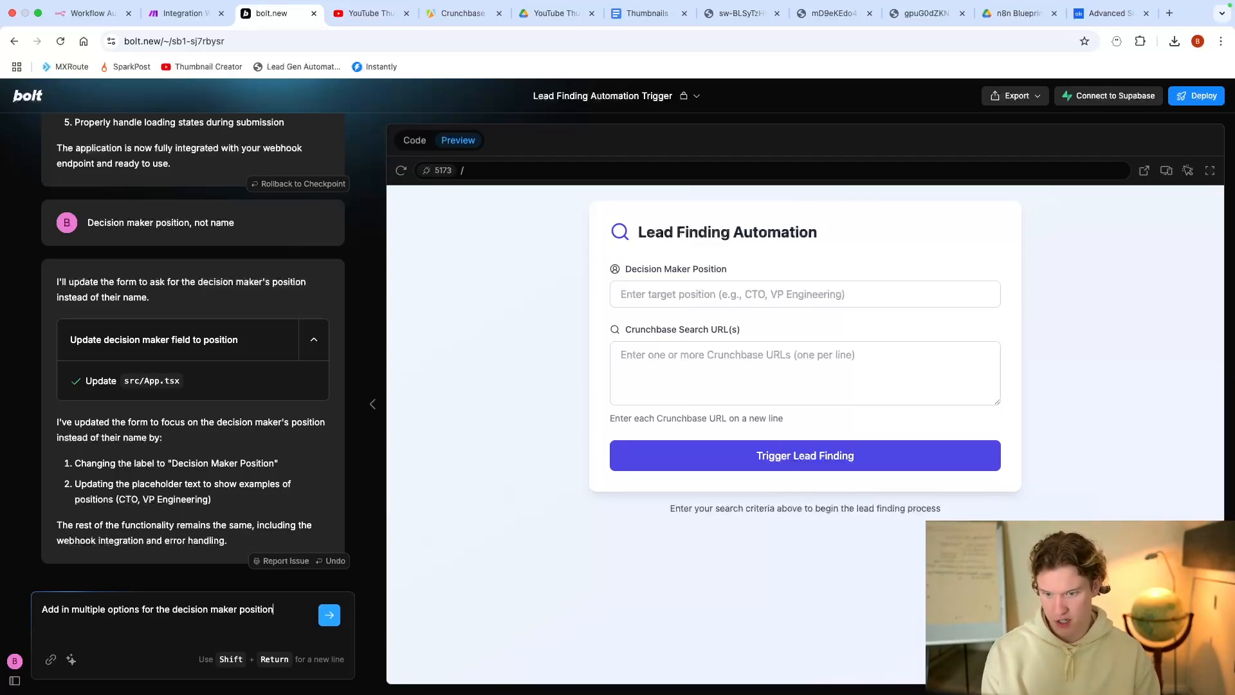
key("Return")
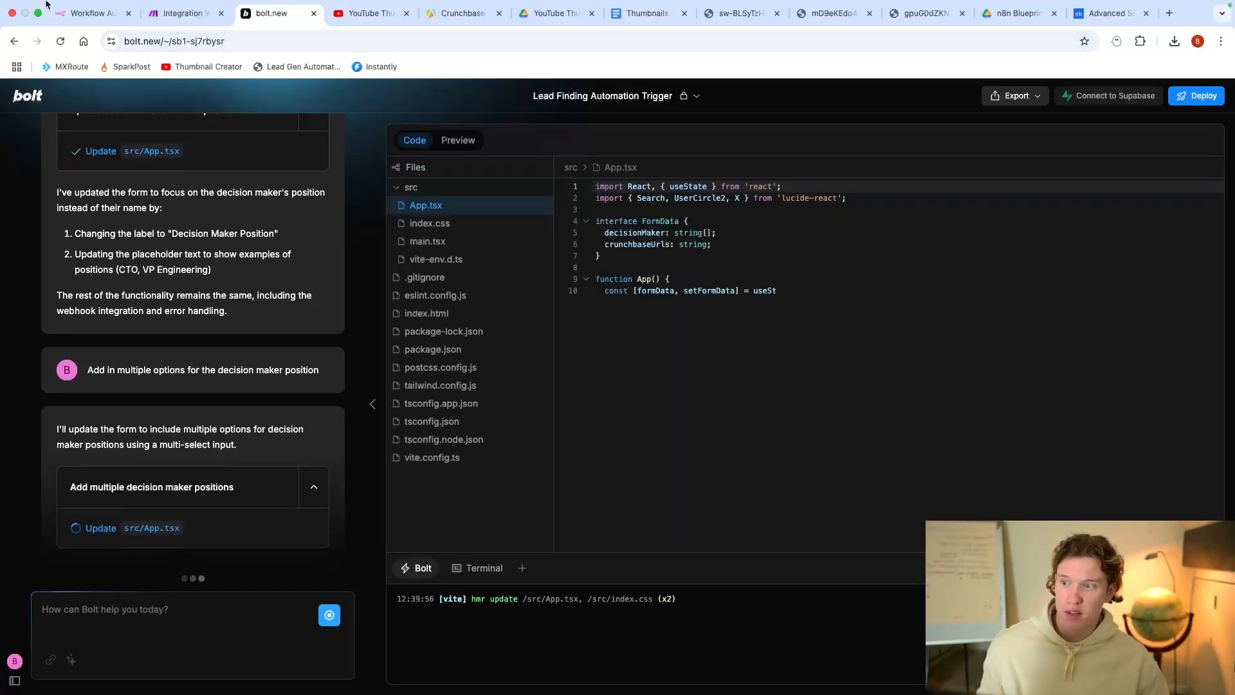
Step: Close the webhook settings in the Make scenario and shift the canvas left
left_click(174, 14)
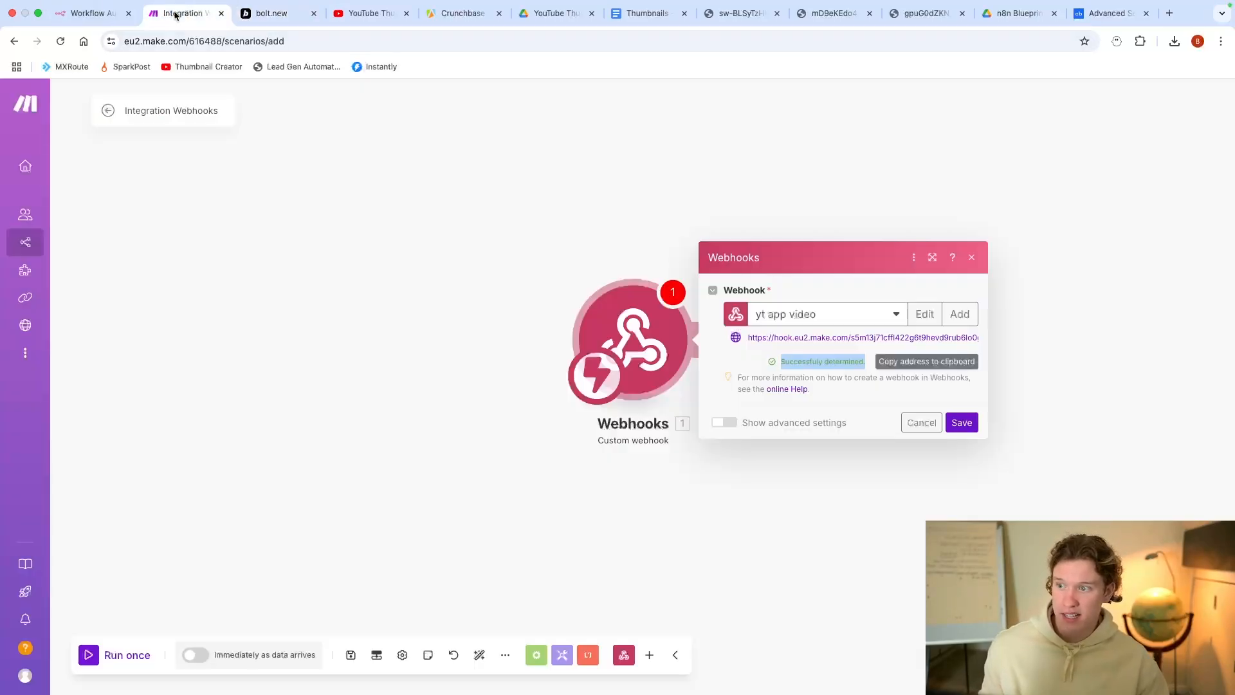
left_click(701, 500)
left_click_drag(702, 499, 448, 501)
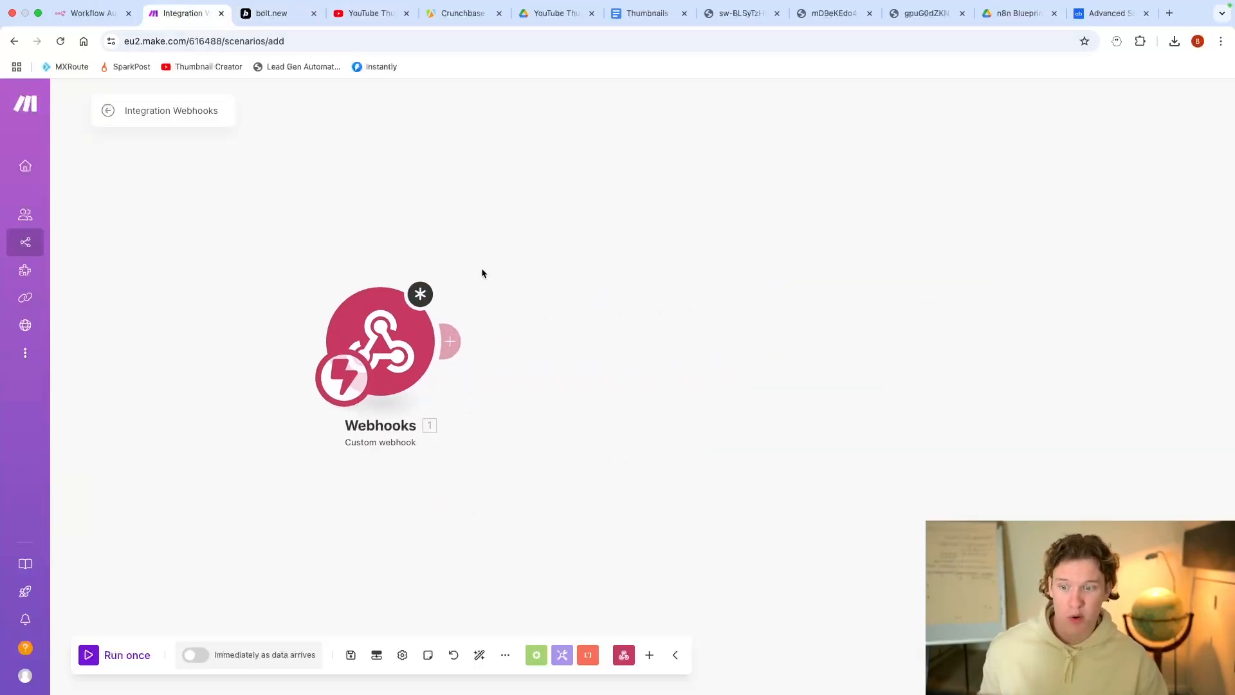
Step: View the Crunchbase URL Scraper's API endpoints in Apify, then return to Make
left_click(468, 18)
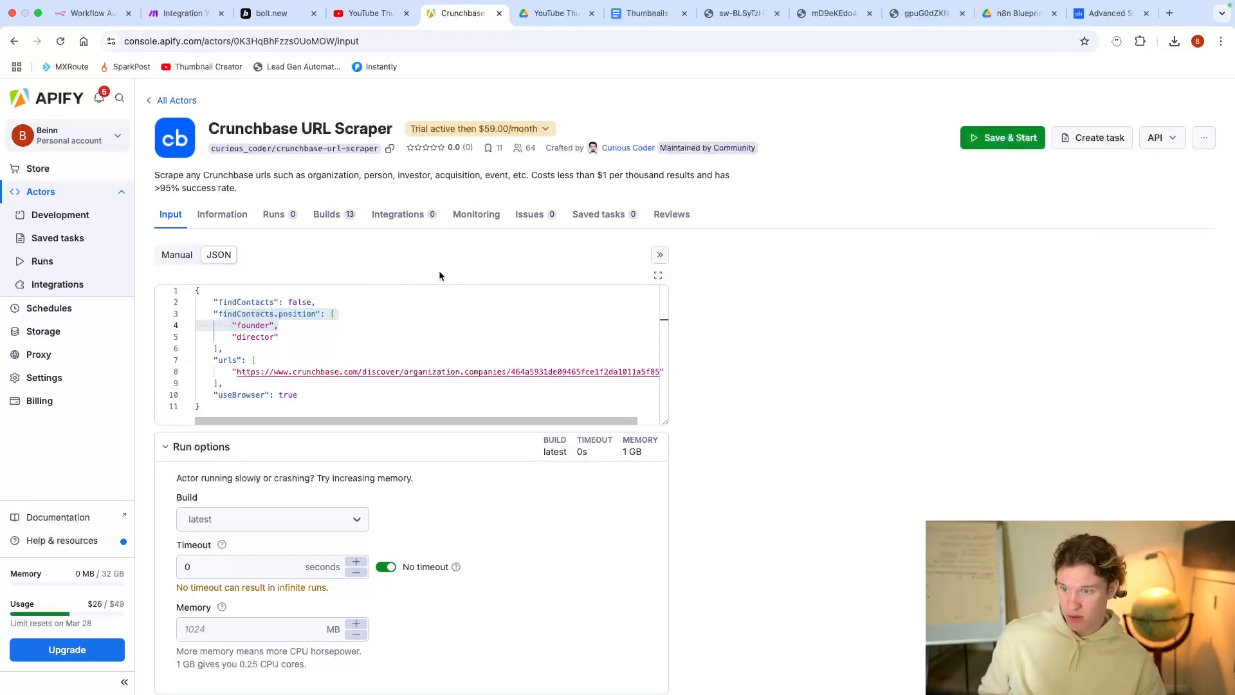
scroll(477, 267, "down", 2)
scroll(477, 267, "up", 2)
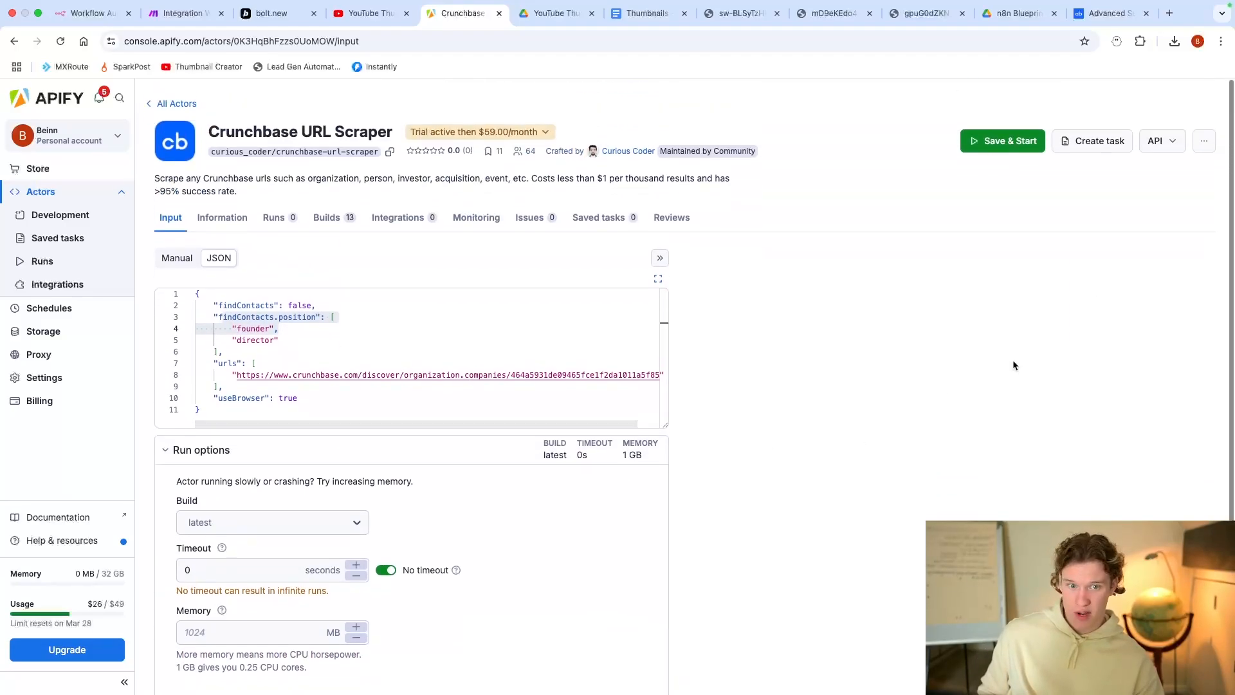
left_click(1166, 137)
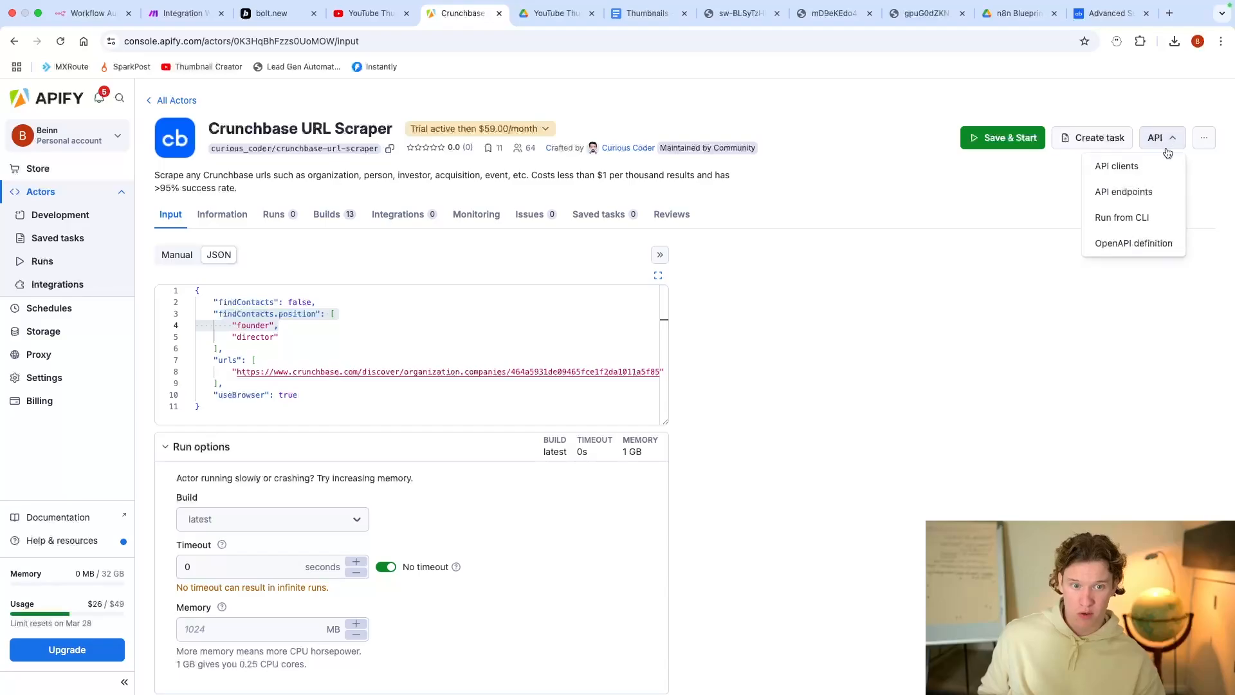
left_click(1128, 193)
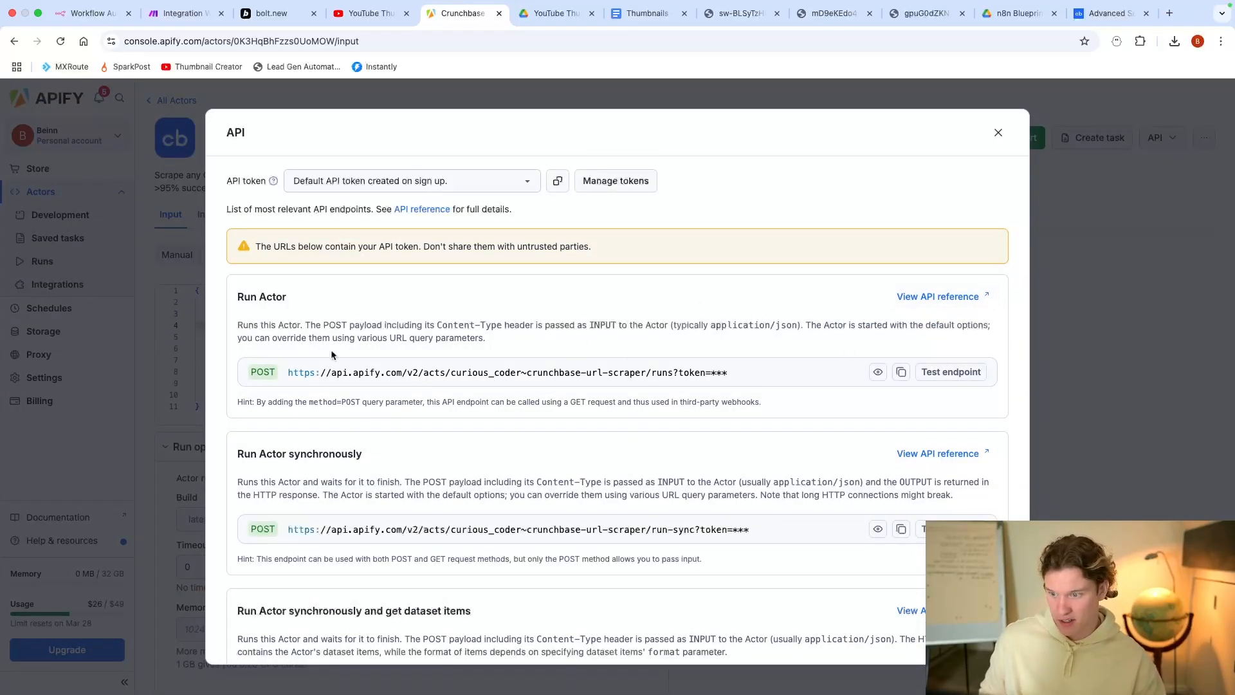
left_click(185, 13)
Step: Add an Apify Run an Actor module using My Apify connection and the Crunchbase URL Scraper
left_click(437, 334)
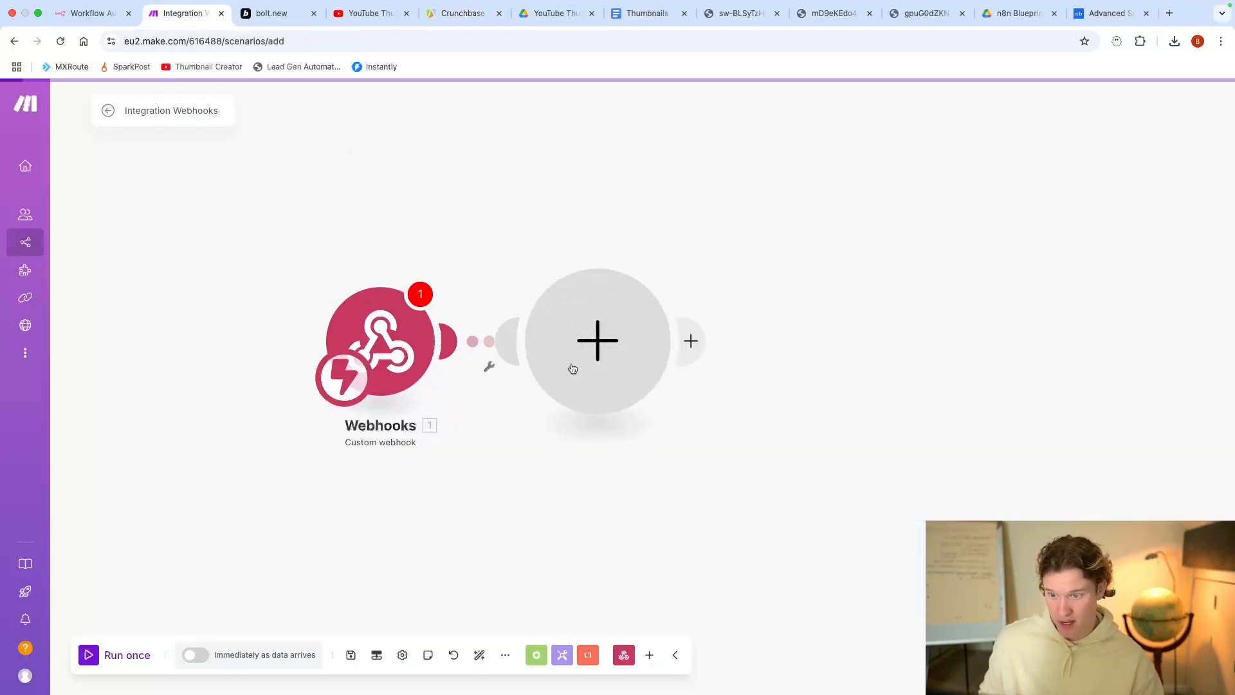
scroll(733, 383, "down", 2)
left_click(733, 386)
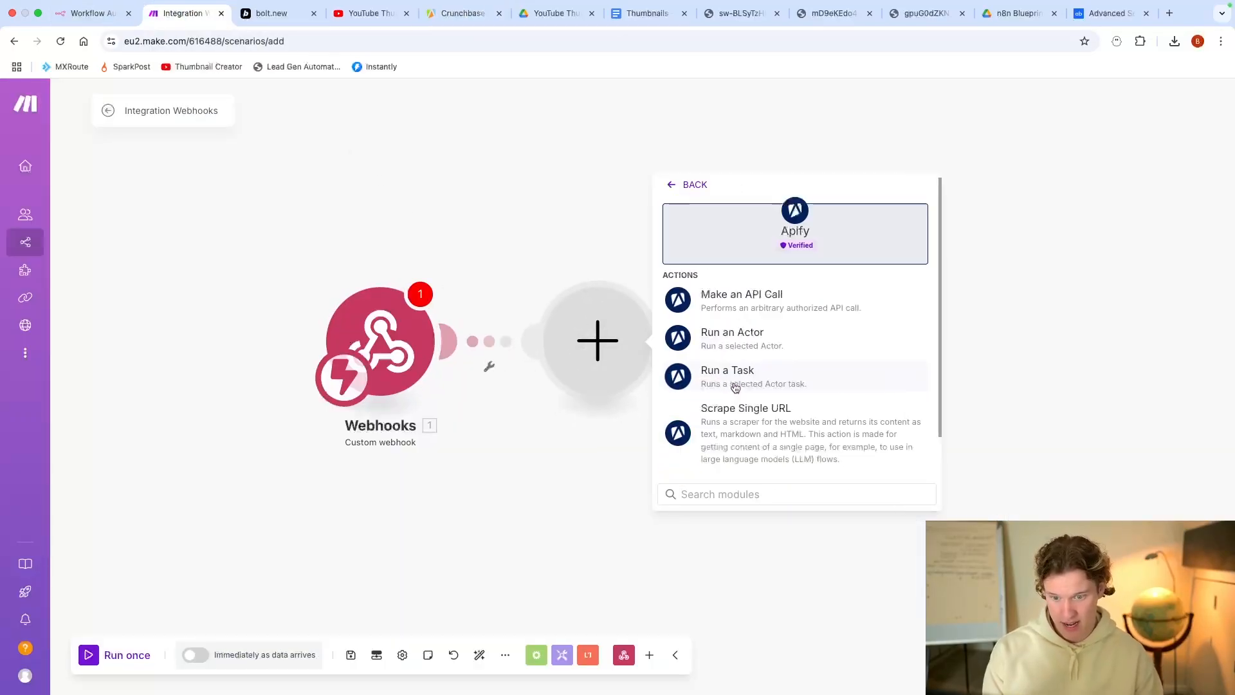
left_click(804, 346)
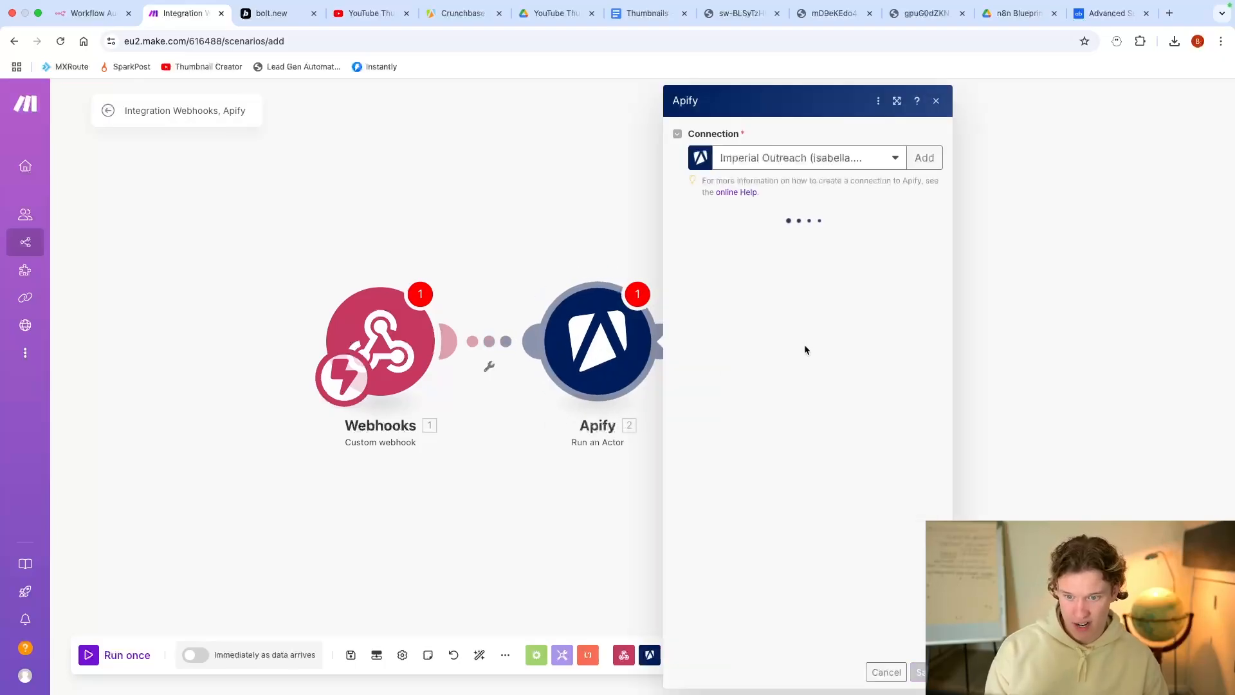
left_click(844, 157)
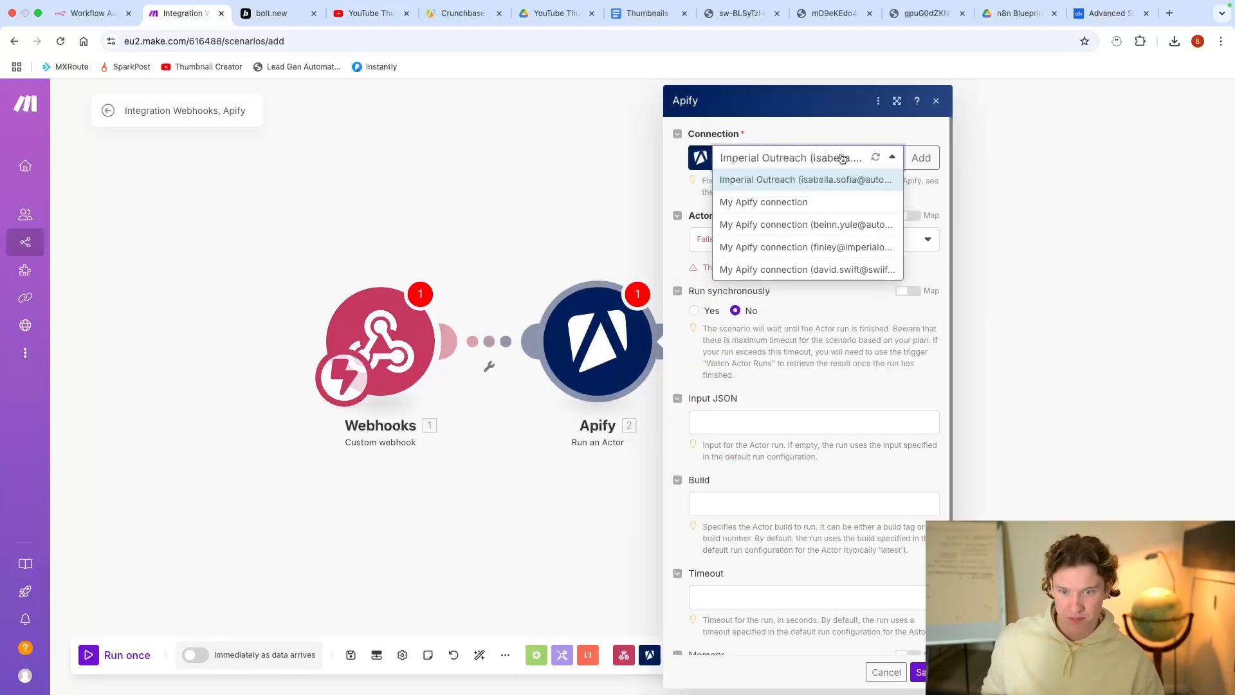
left_click(829, 202)
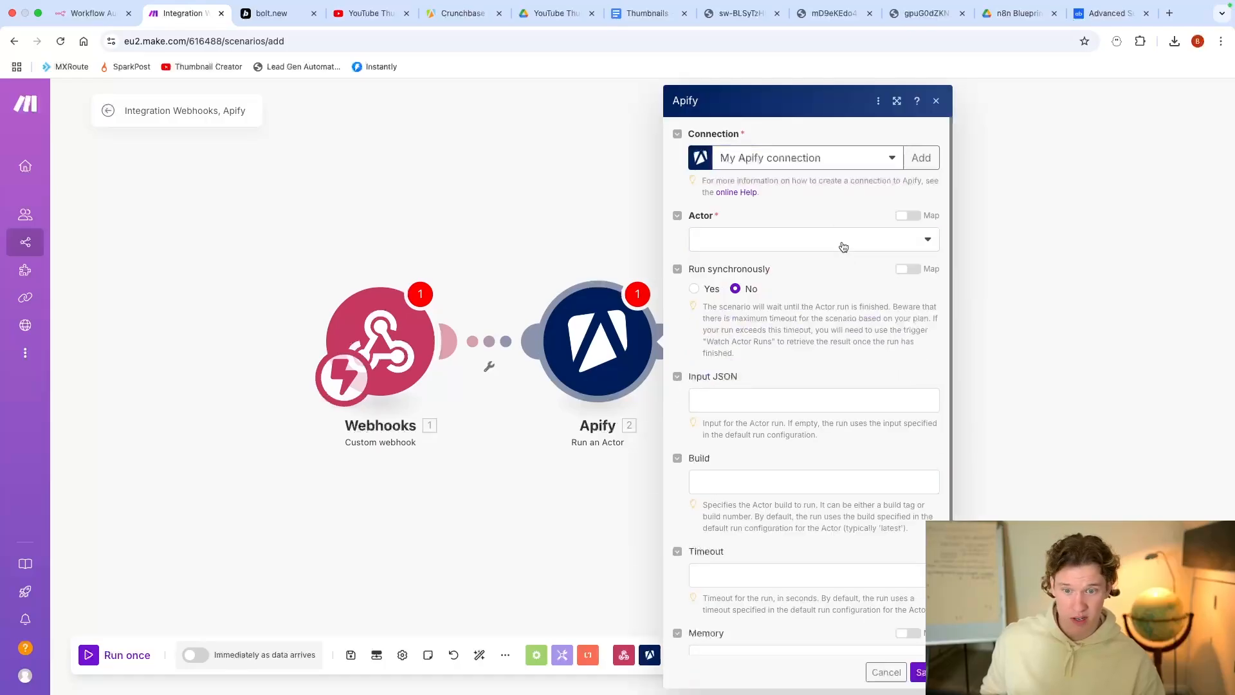
left_click(843, 247)
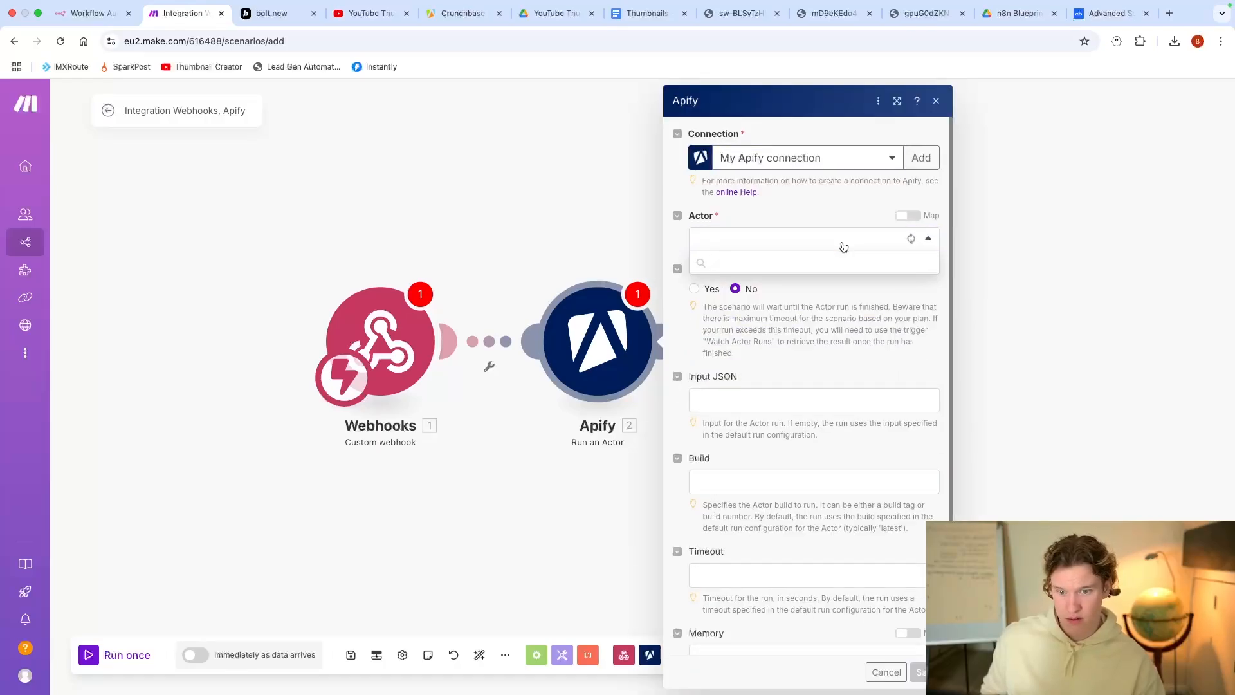
left_click(839, 260)
scroll(734, 264, "down", 2)
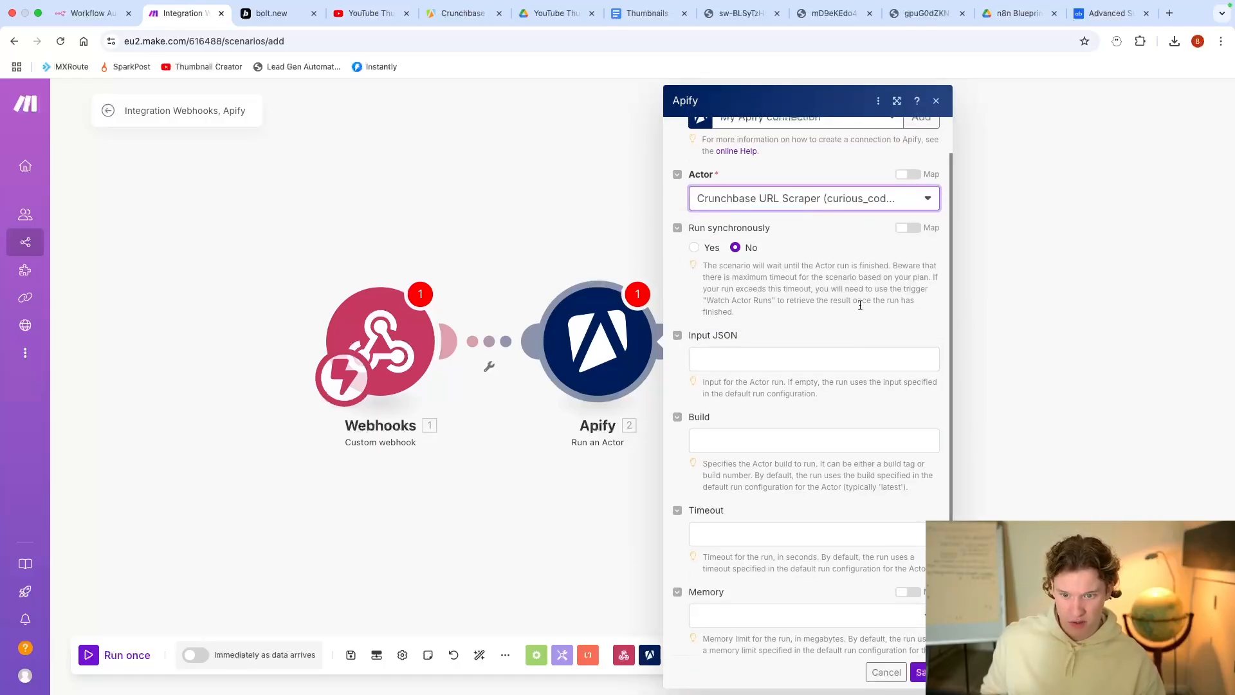
left_click(756, 333)
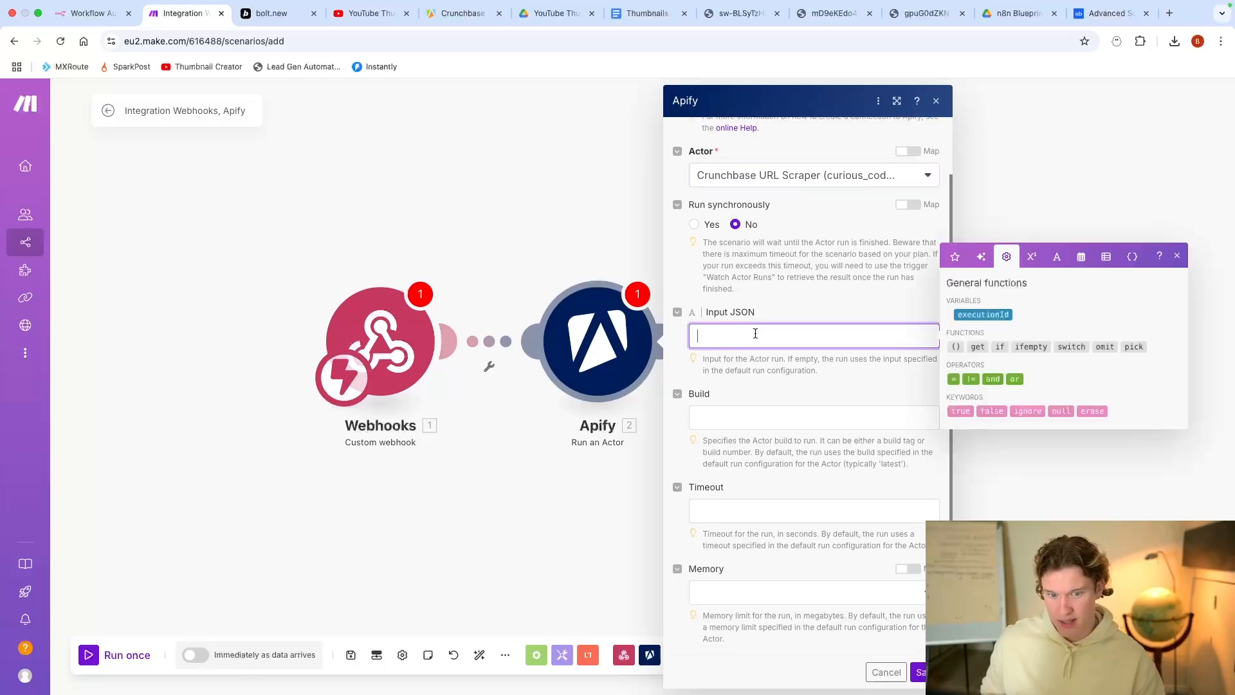
Step: Copy the scraper's input JSON from Apify into the module's Input JSON
left_click(462, 16)
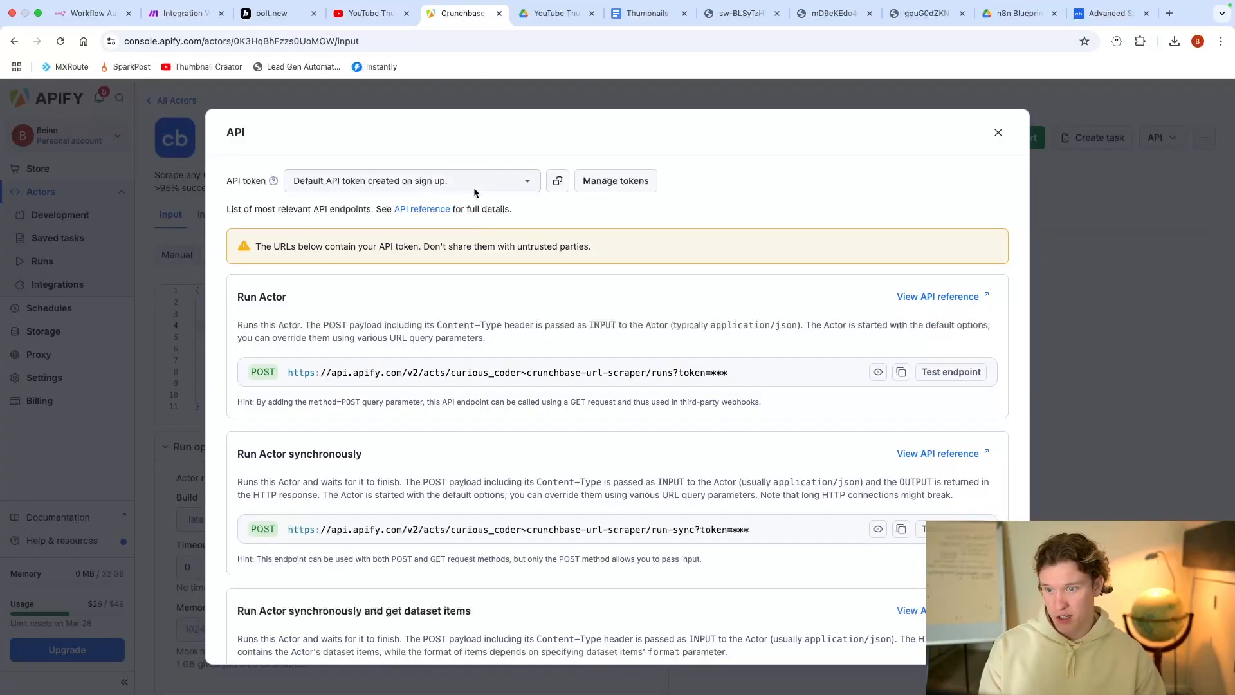
left_click(999, 132)
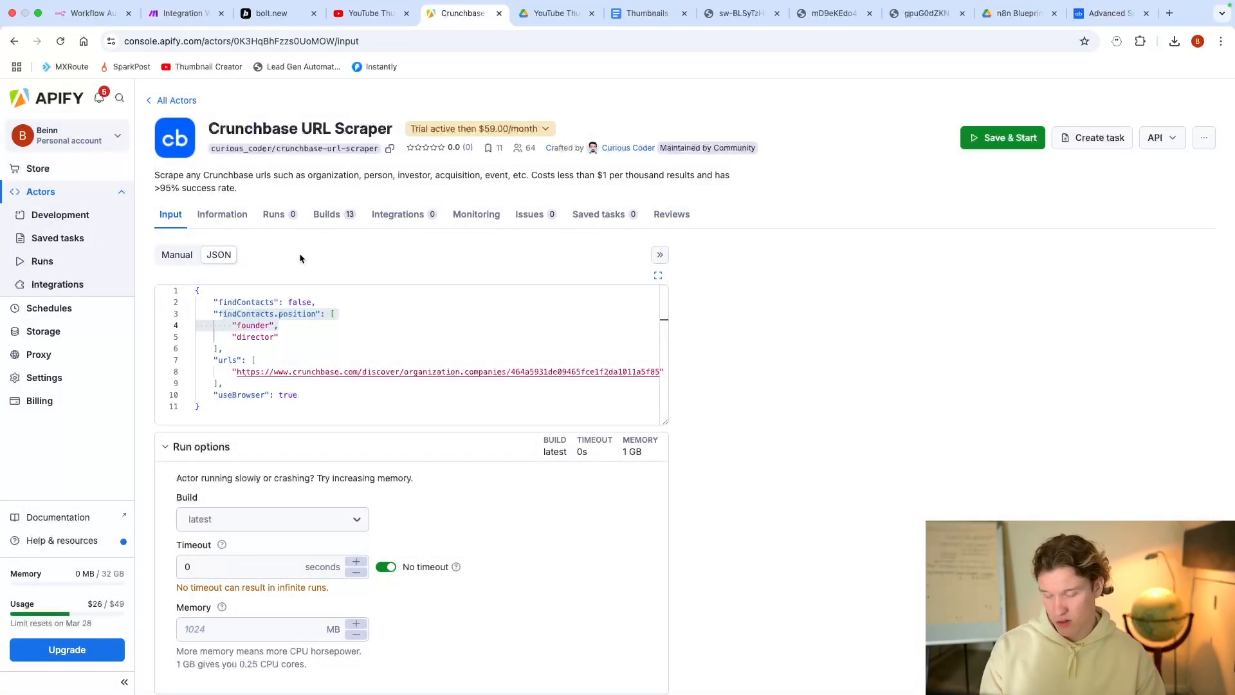
left_click_drag(315, 406, 176, 288)
key("super+c")
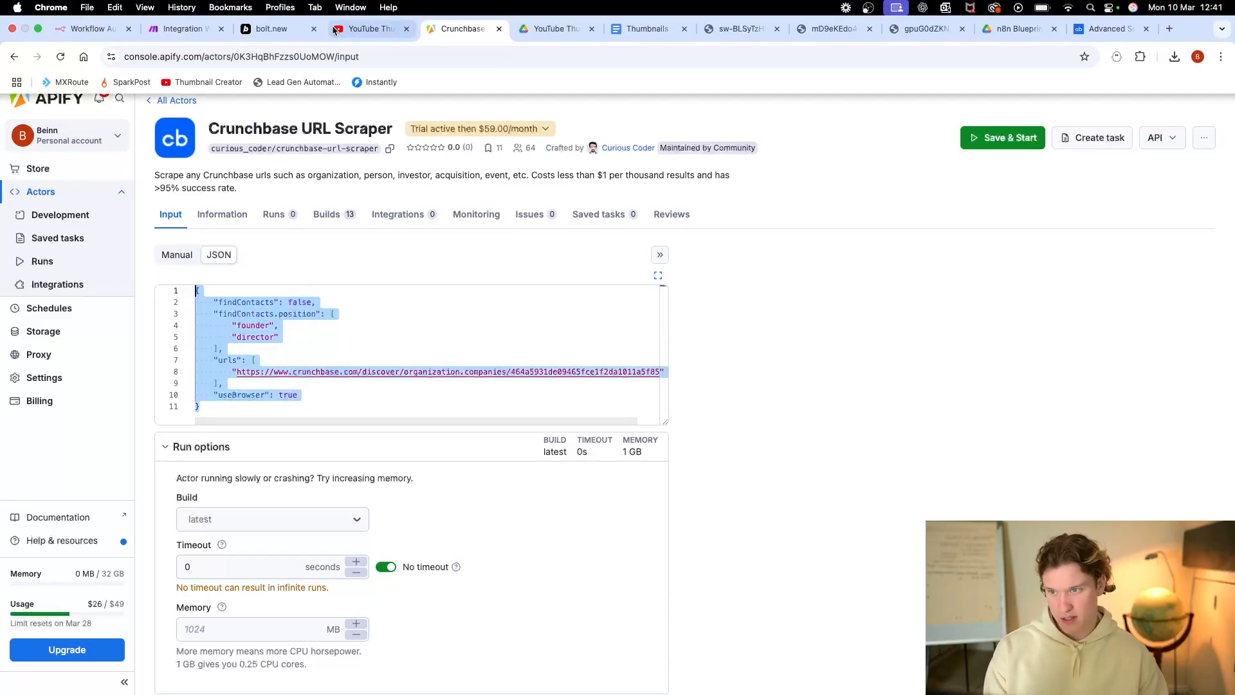
left_click(183, 12)
key("super+v")
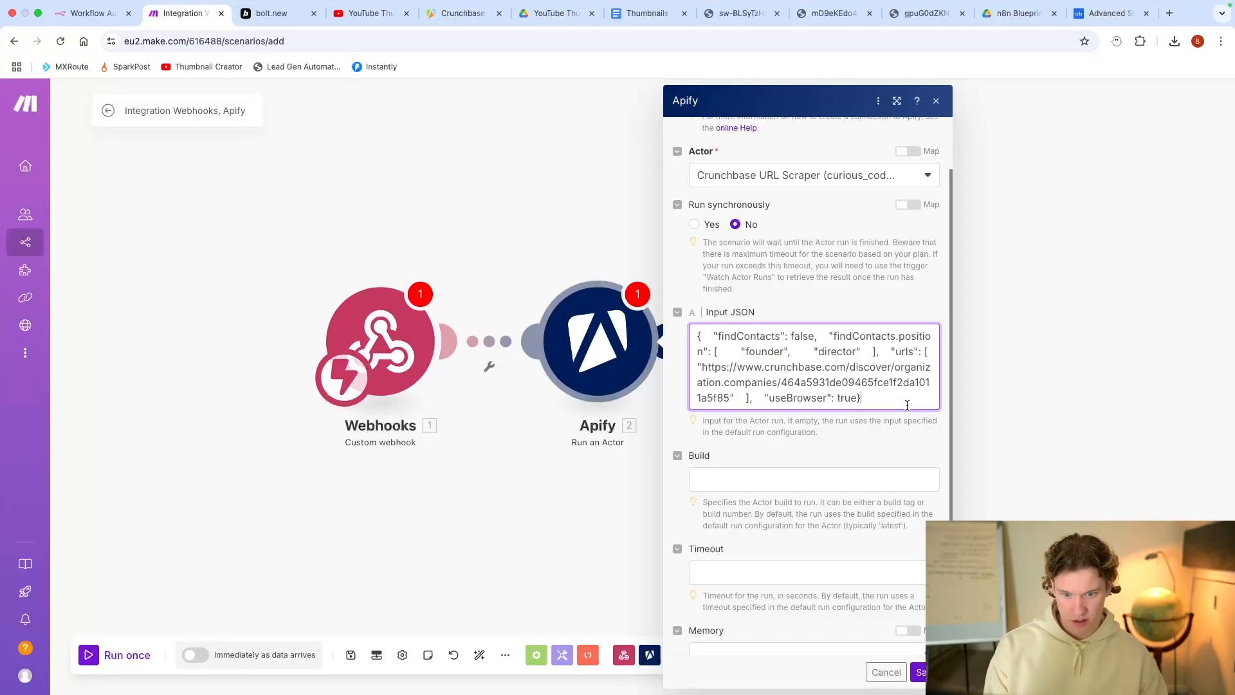
Step: Beautify the JSON in an online formatter and replace Input JSON with the multi-line version
left_click(1169, 14)
type("json")
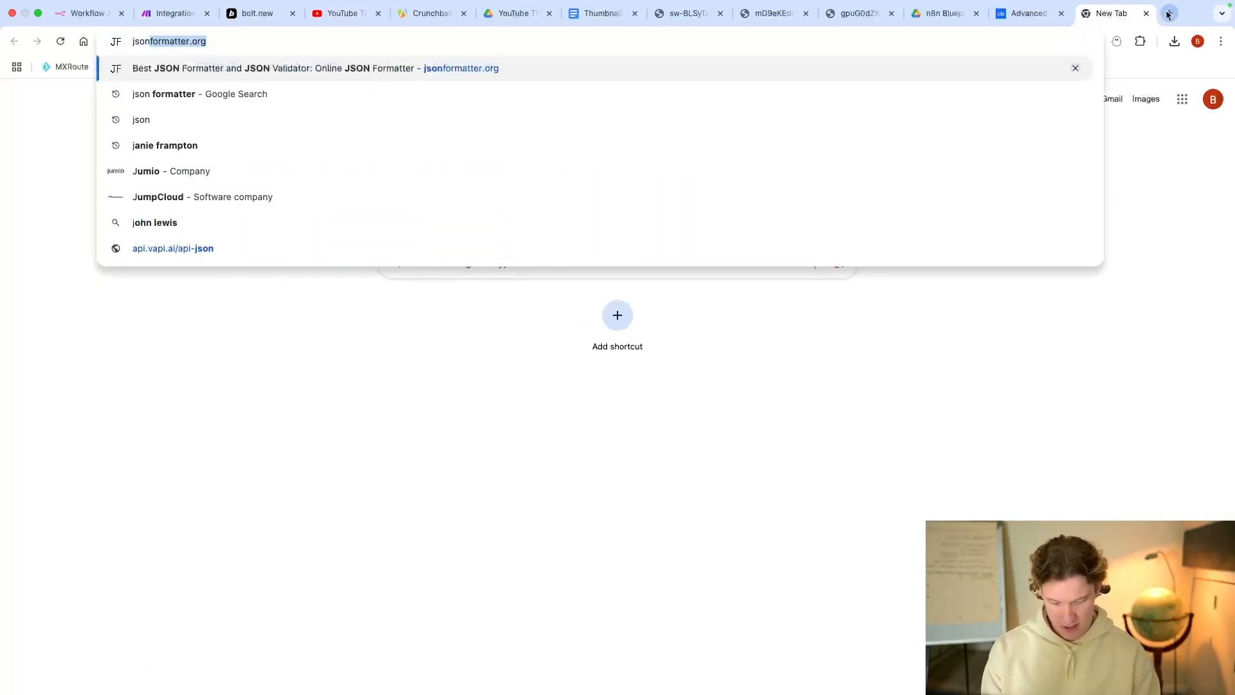
key("Return")
left_click(290, 445)
key("super+a")
key("super+v")
left_click(585, 311)
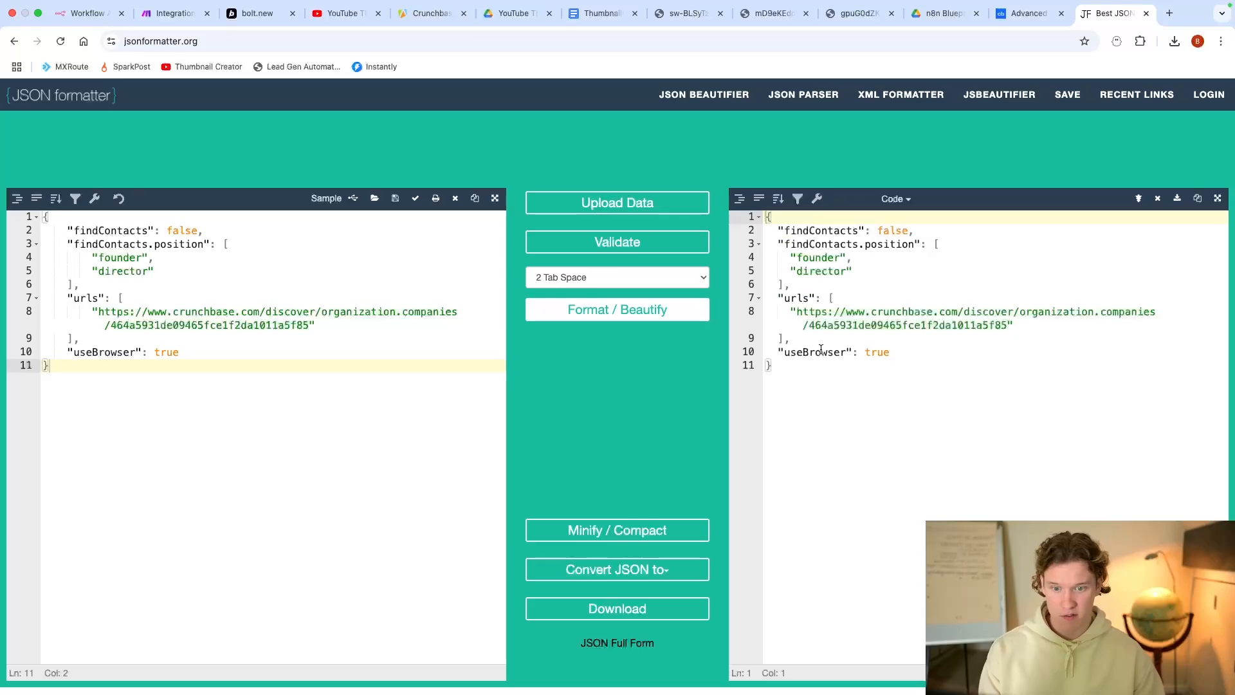
left_click(815, 364)
key("super+a")
key("super+c")
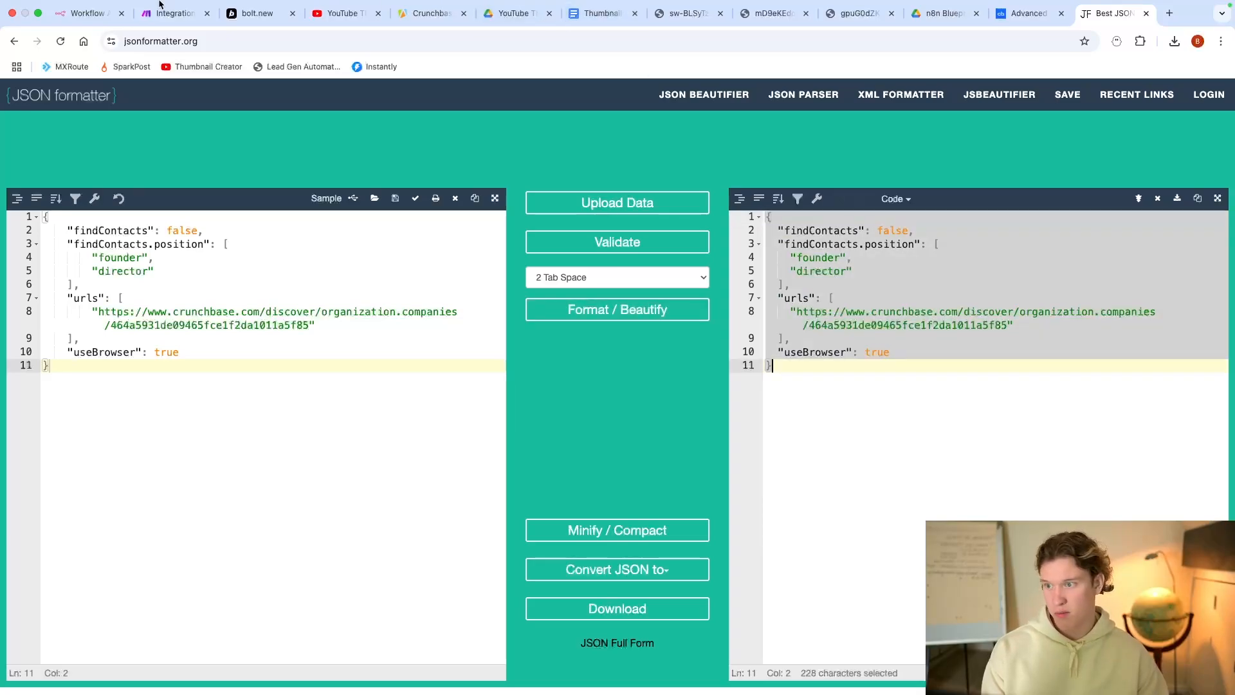
left_click(193, 14)
key("super+a")
key("super+v")
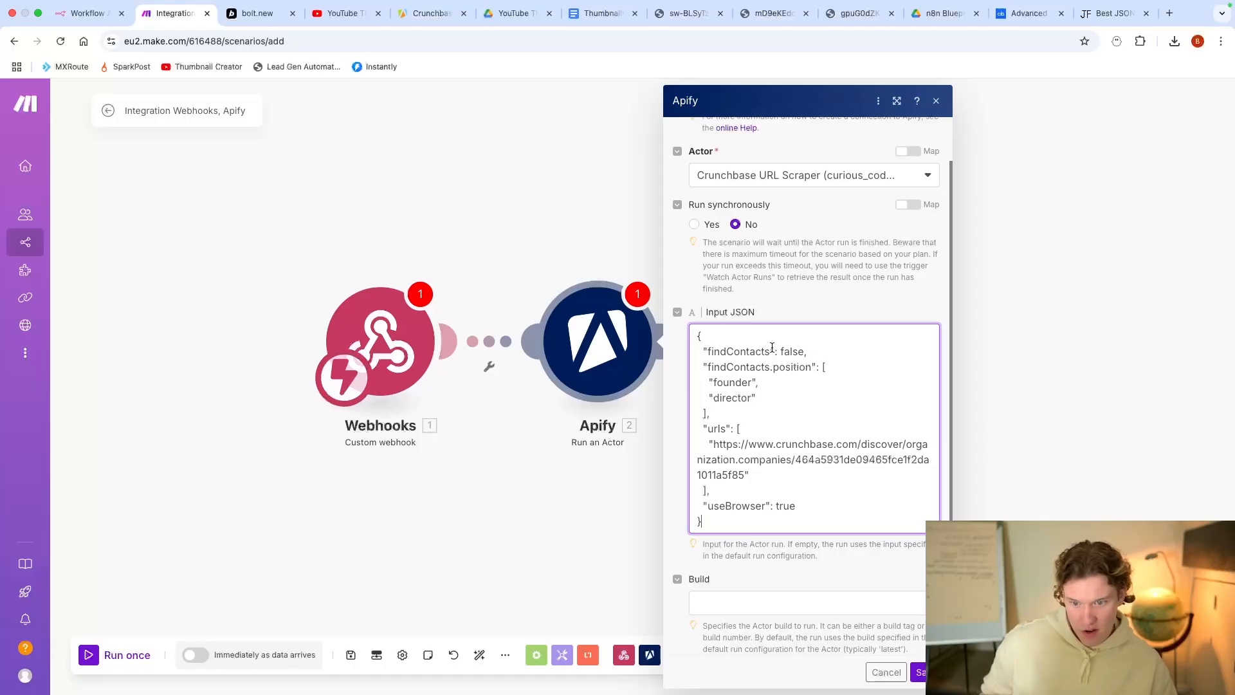
Step: Delete the sample Crunchbase URL from the urls list and save the Apify module
left_click(804, 352)
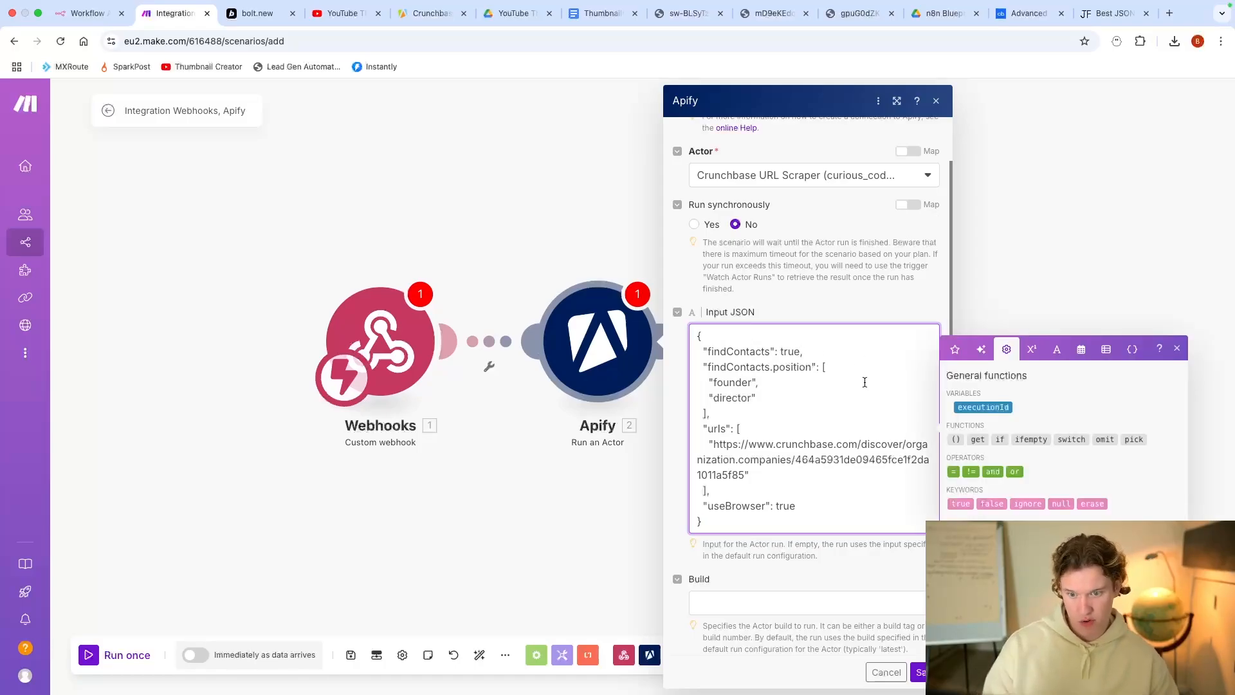
left_click_drag(745, 385, 715, 386)
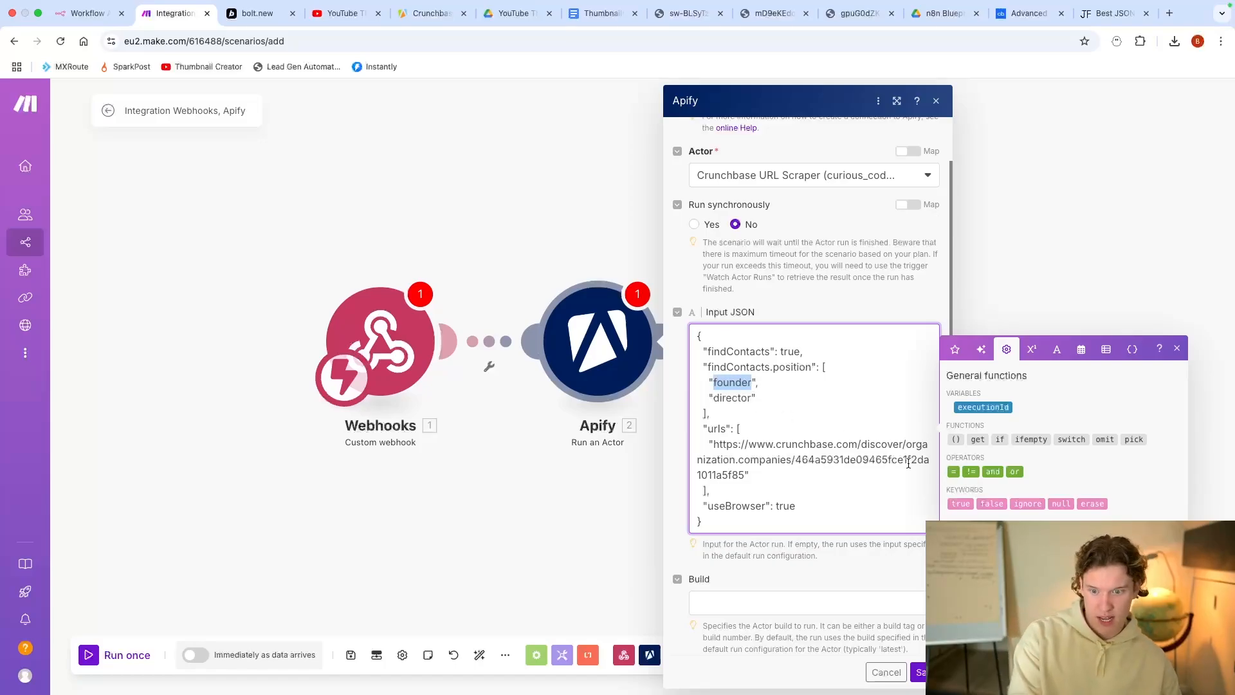
left_click(765, 411)
left_click_drag(717, 446, 743, 473)
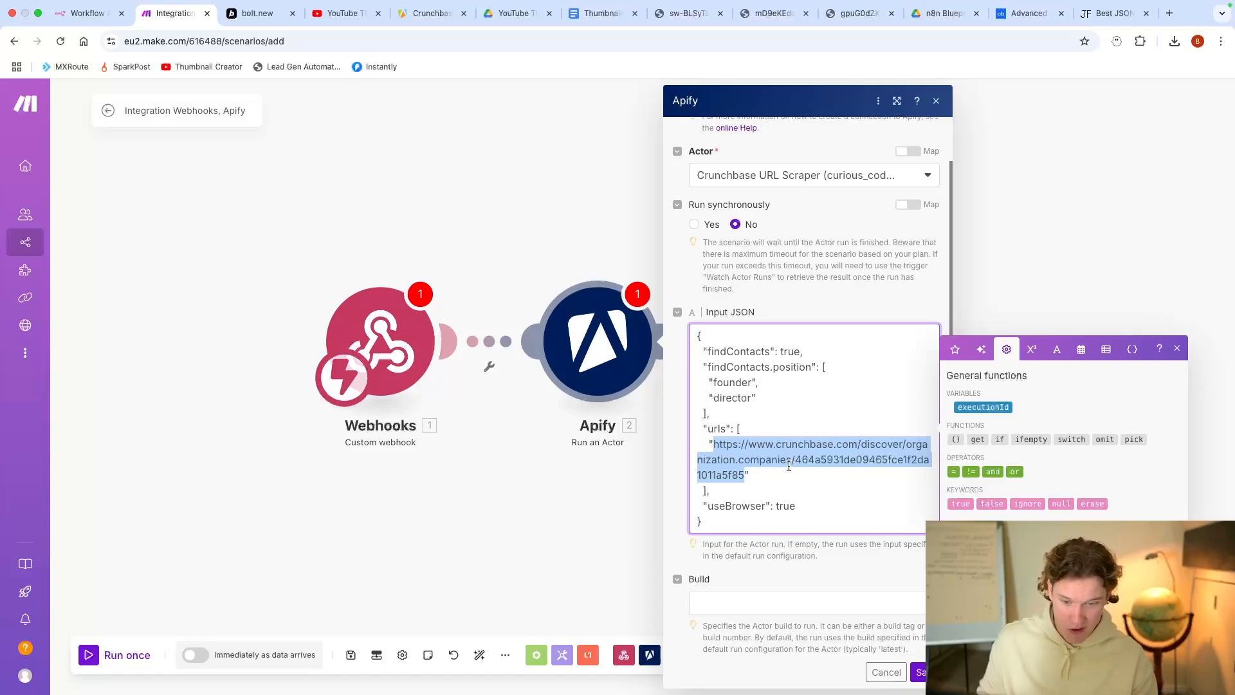
key("BackSpace")
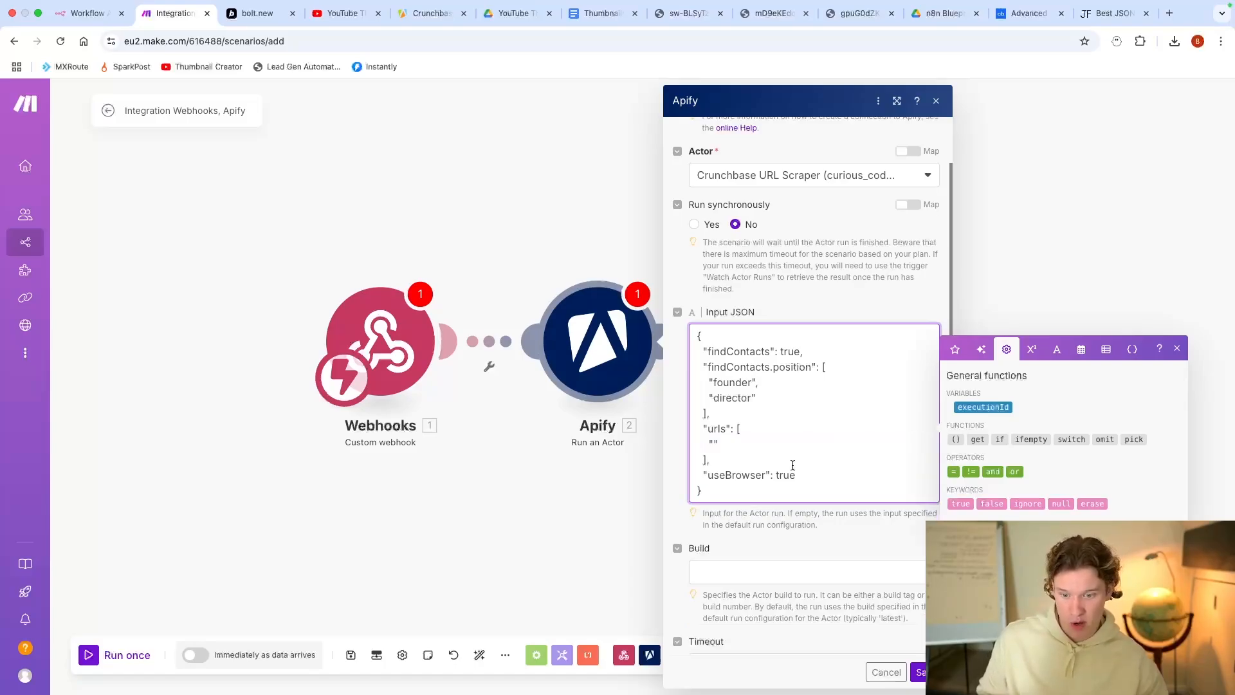
scroll(801, 476, "down", 1)
scroll(876, 571, "down", 2)
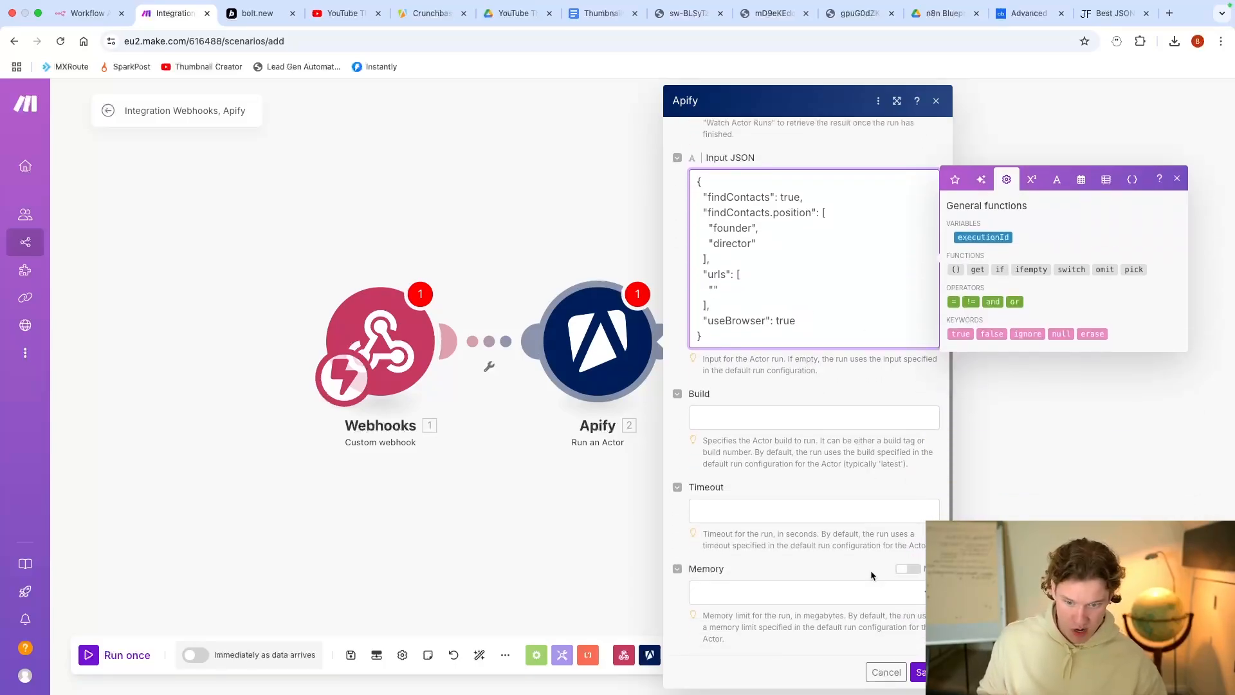
scroll(875, 575, "up", 4)
left_click(928, 673)
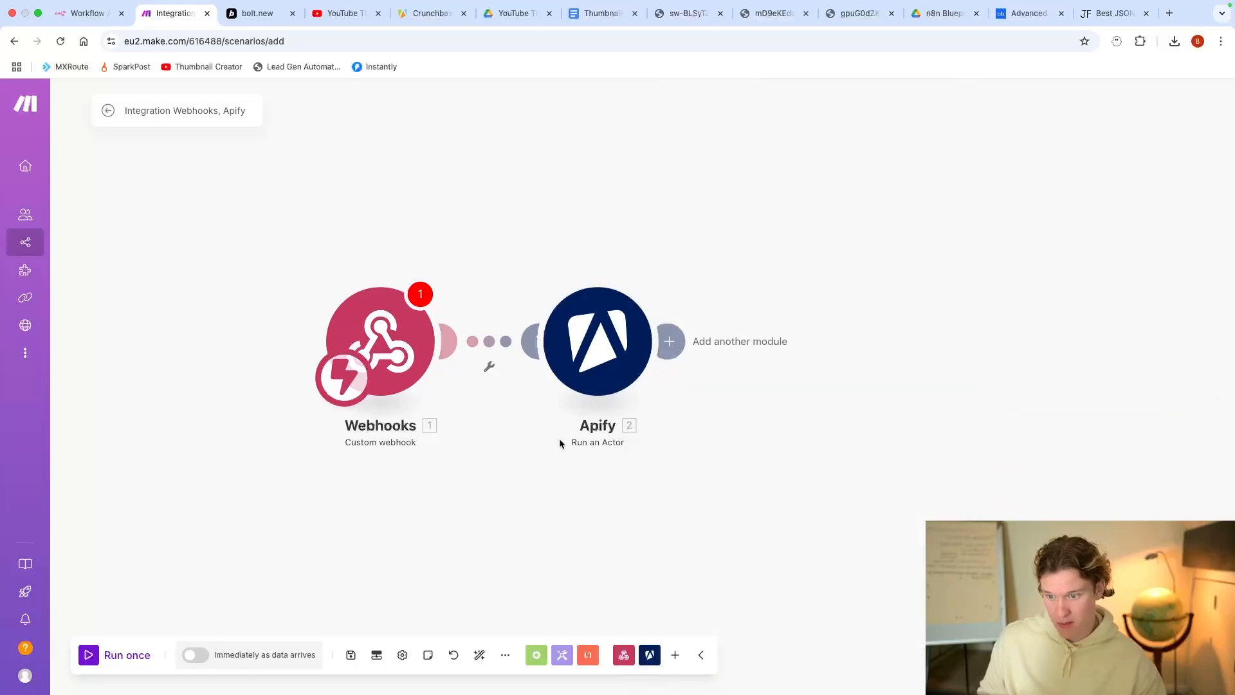
Step: Unlink Apify from the webhook and run the scenario once to await webhook data
left_click(489, 366)
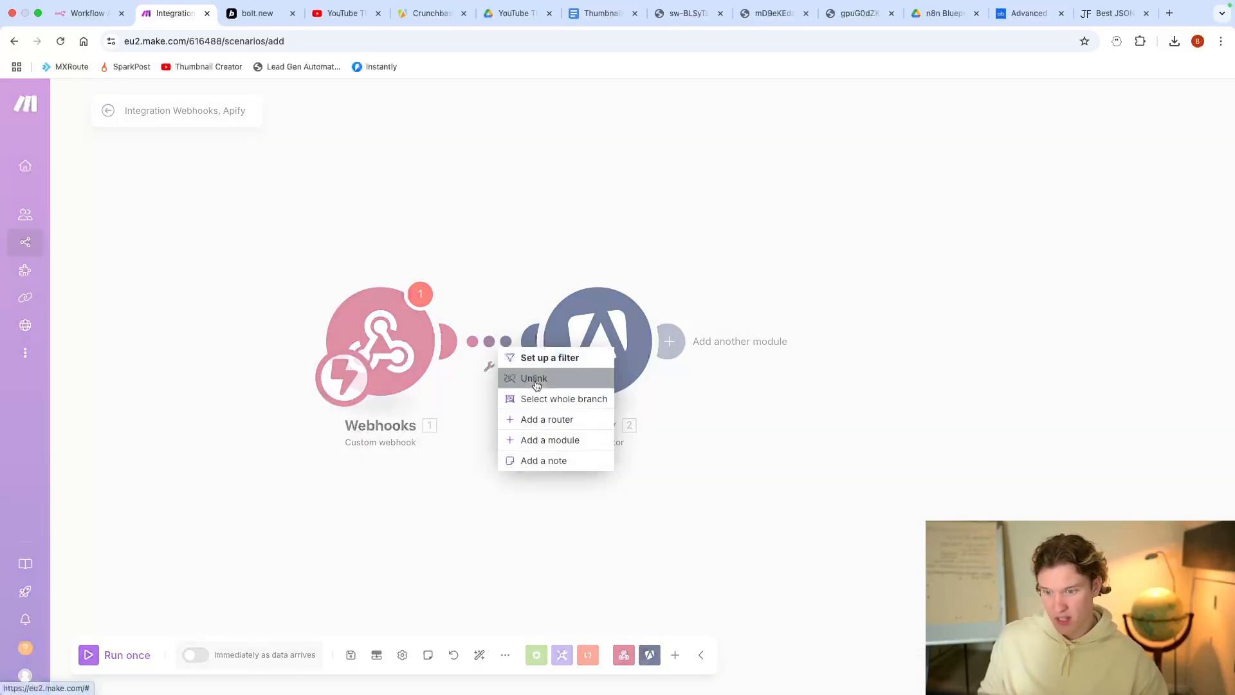
left_click(523, 376)
left_click(129, 656)
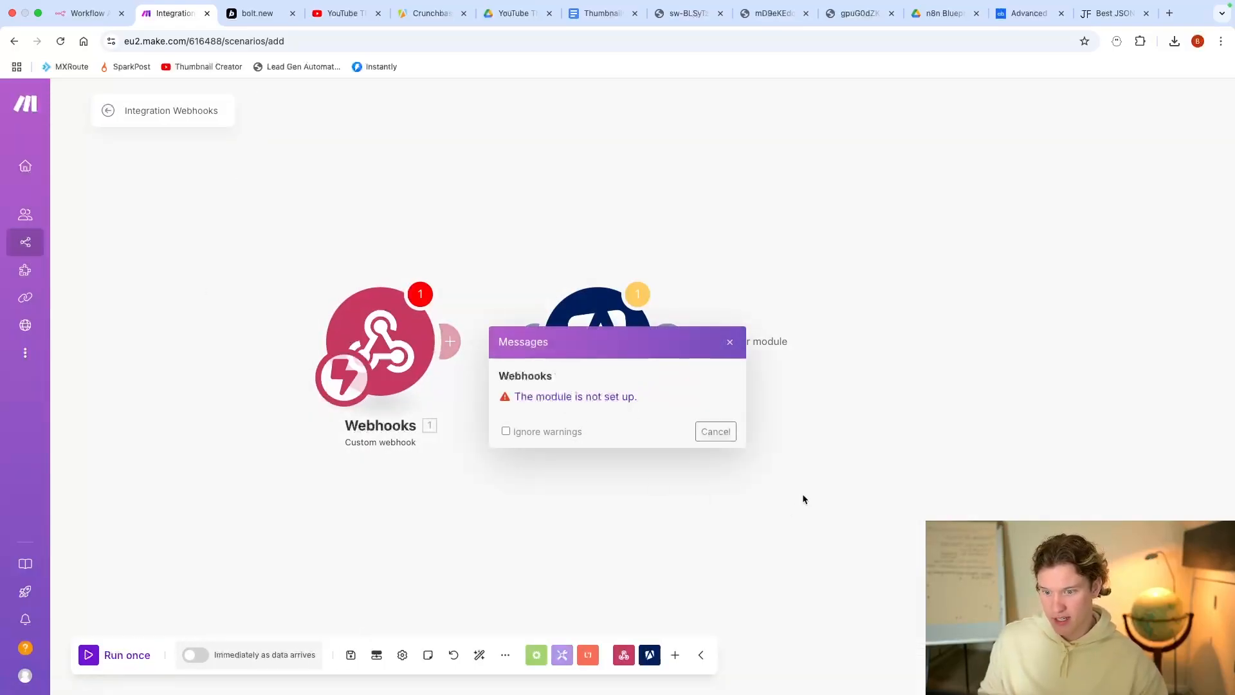
left_click(722, 432)
left_click(709, 423)
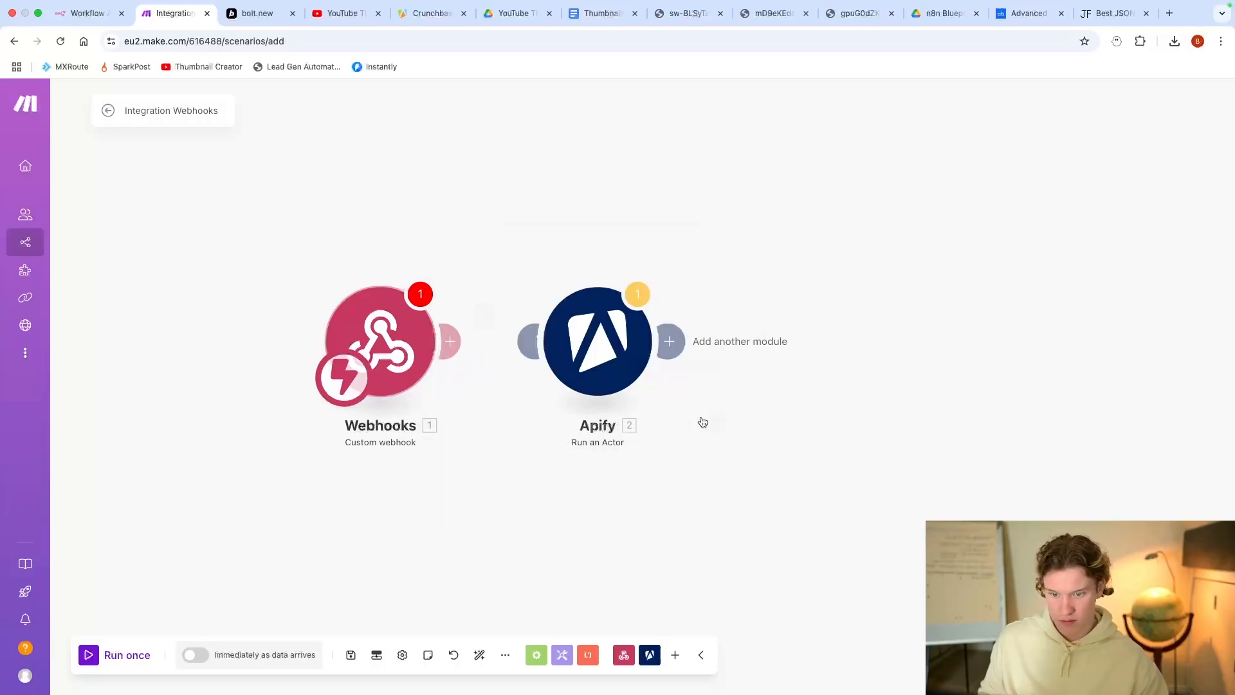
left_click(135, 654)
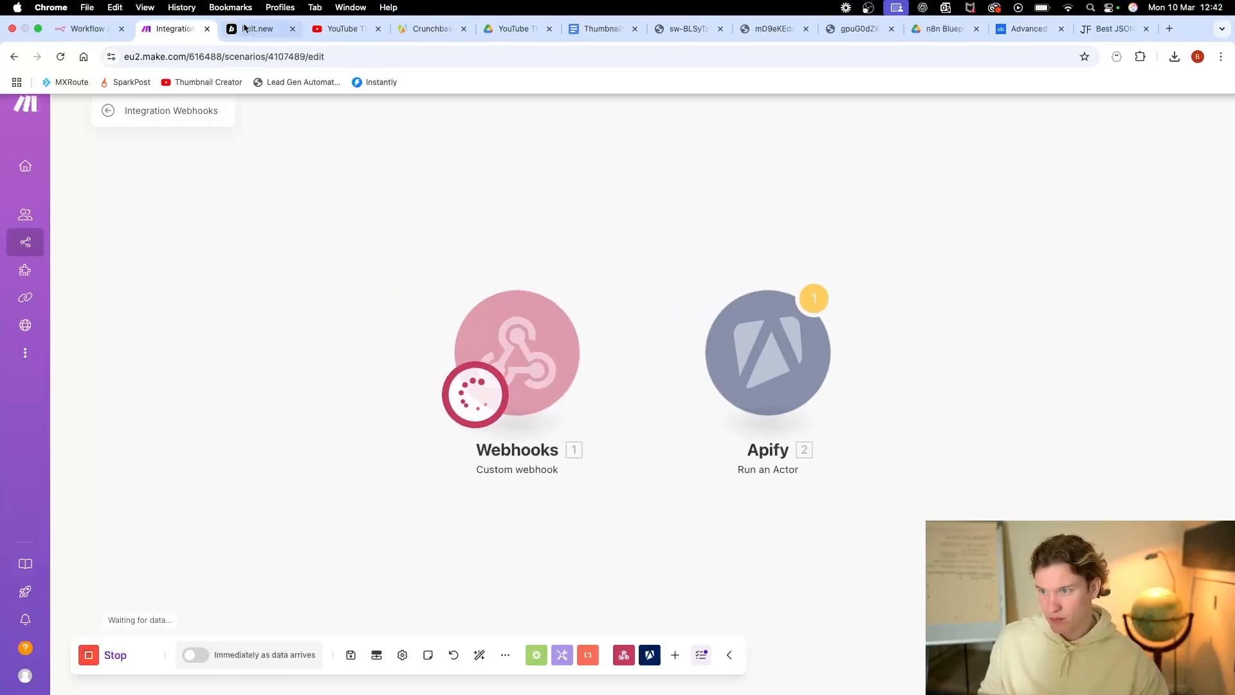
Step: Open the Bolt form's multi-option Decision Maker Positions field
left_click(257, 13)
left_click(739, 297)
left_click(675, 331)
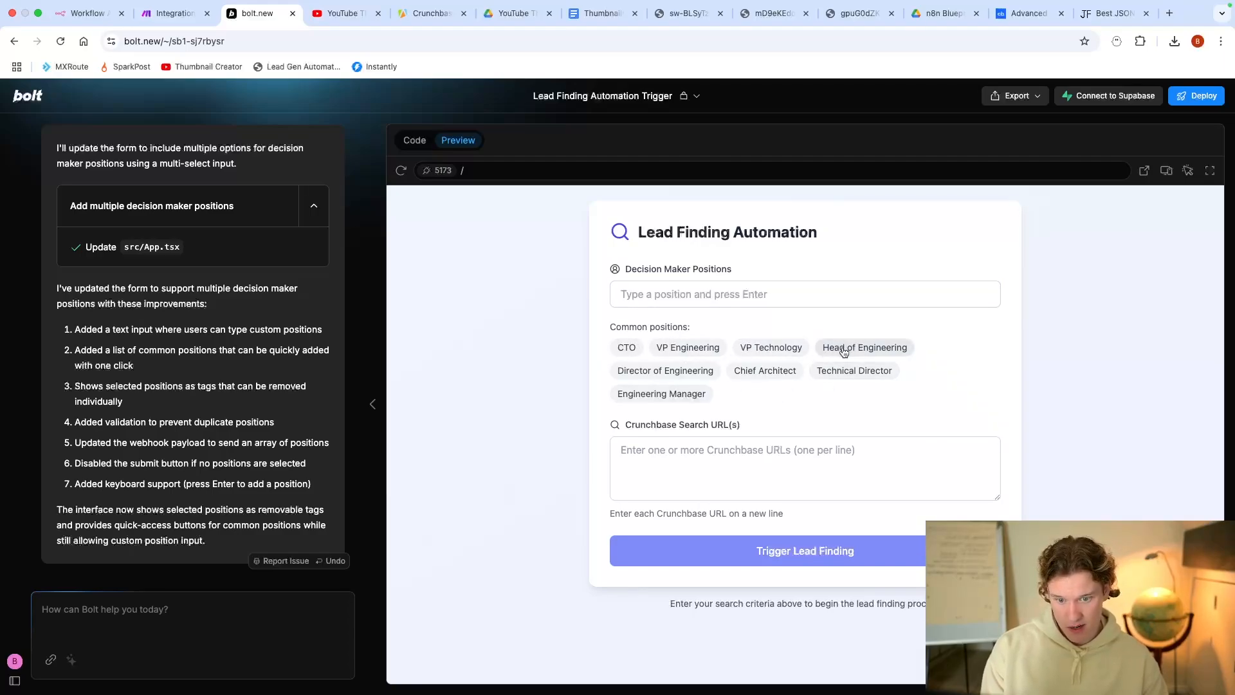
Step: Add Founder, CEO, Head of Engineering and CTO as decision maker position tags
left_click(692, 299)
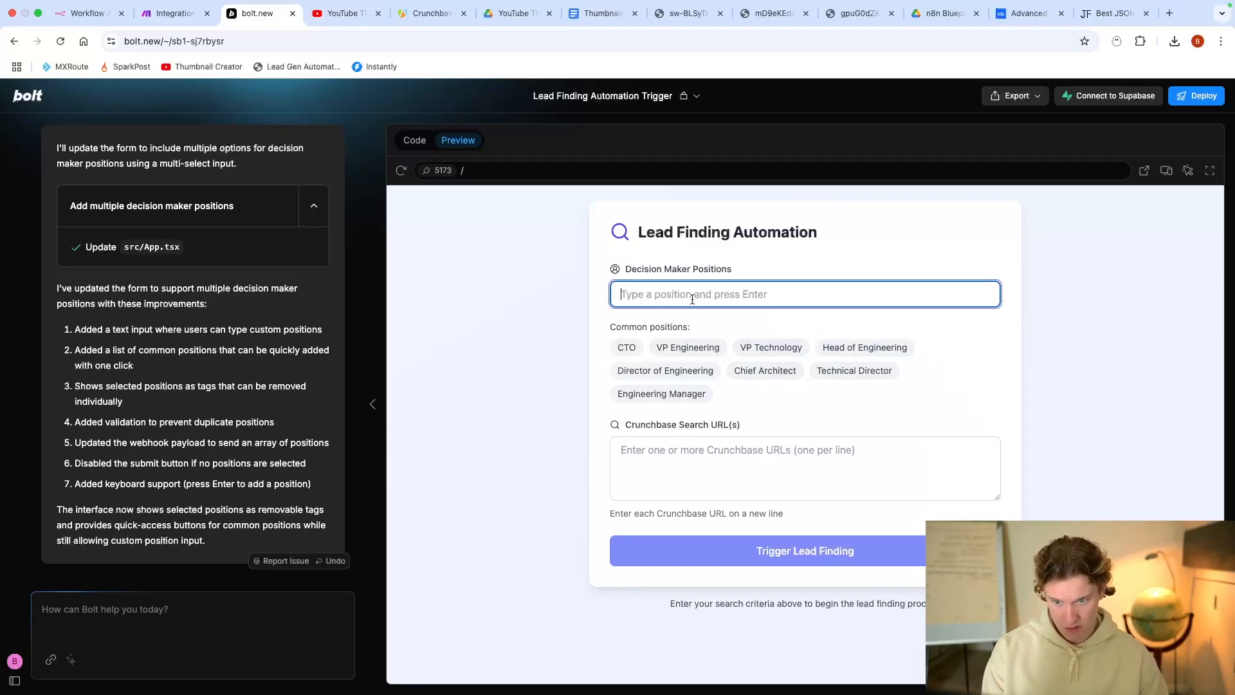
type("Founder")
key("Return")
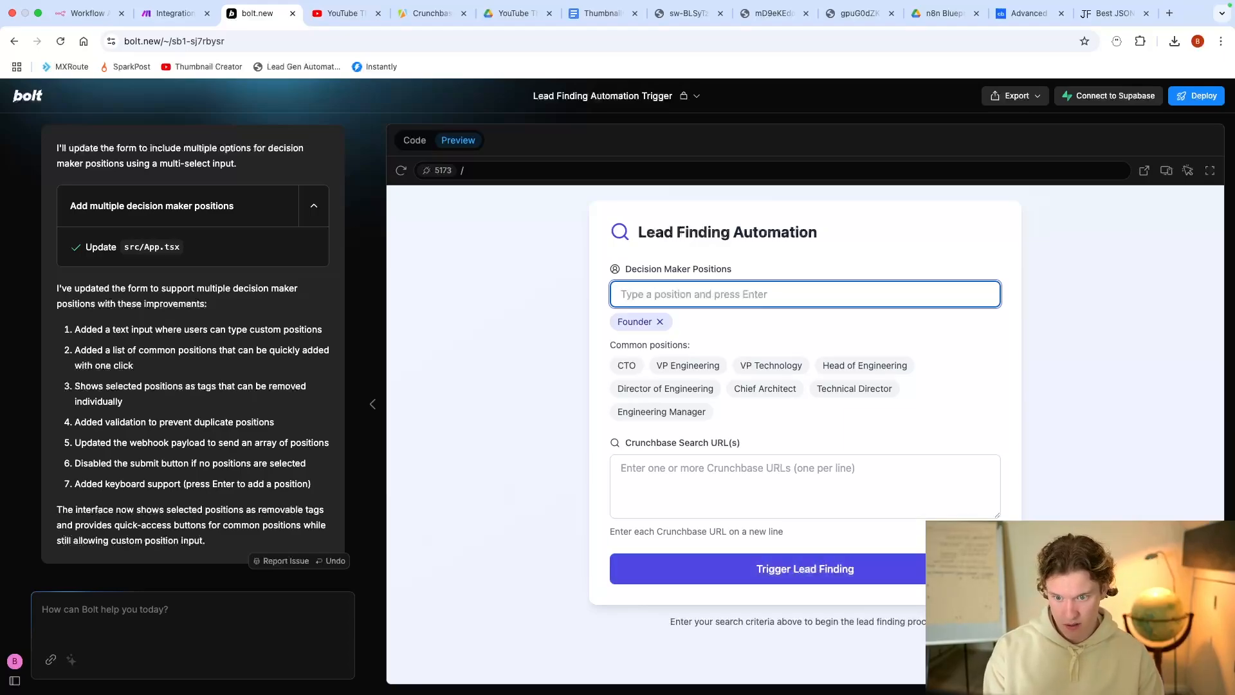
type("CE")
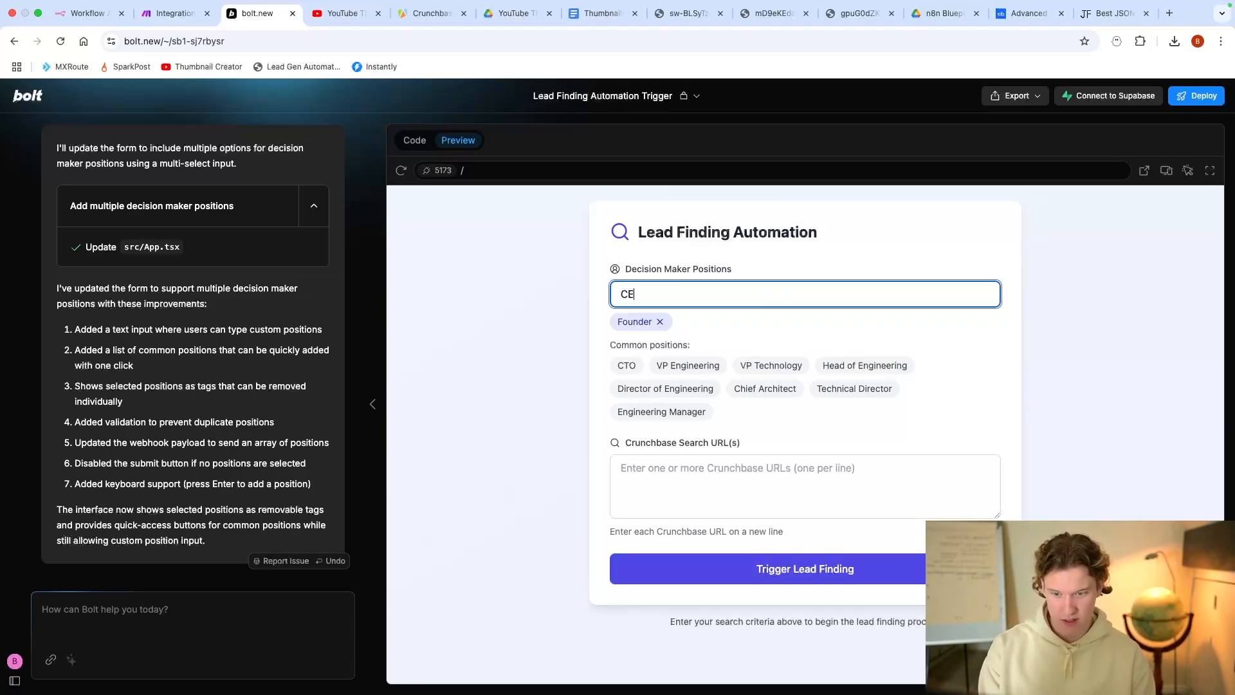
type("O")
key("Return")
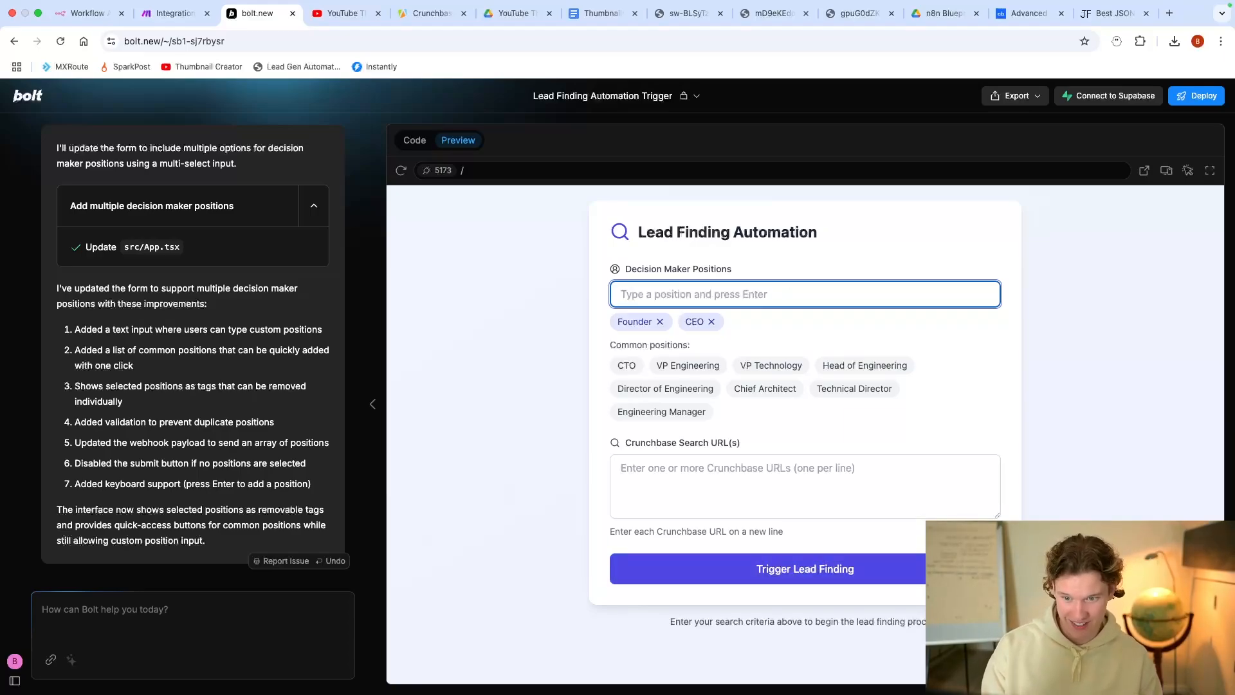
left_click(659, 322)
left_click(644, 322)
left_click(647, 294)
type("Founder")
key("Return")
type("C")
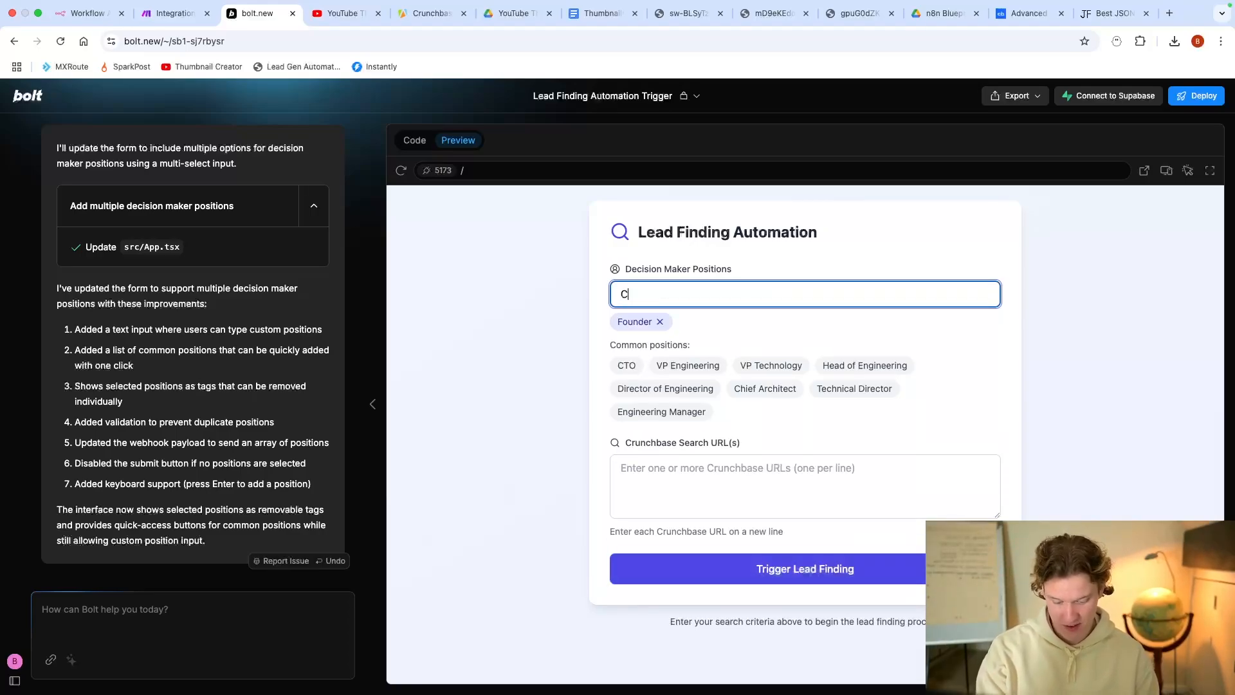
type("EO")
key("Return")
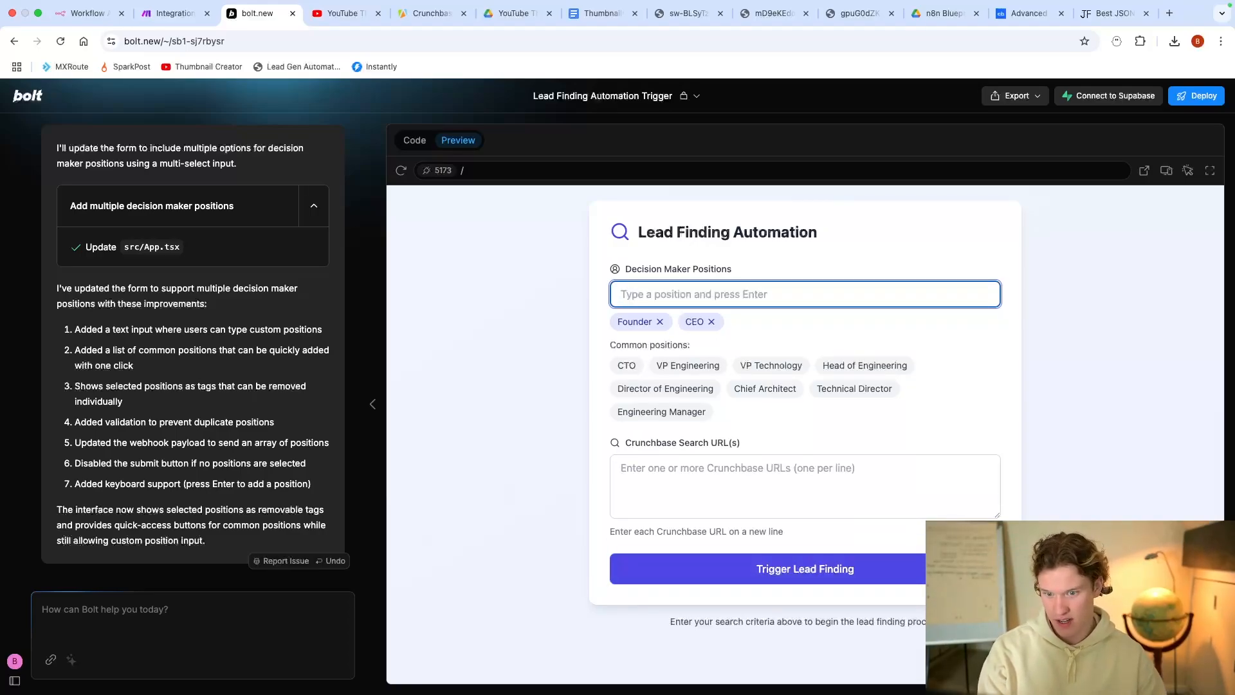
left_click(865, 364)
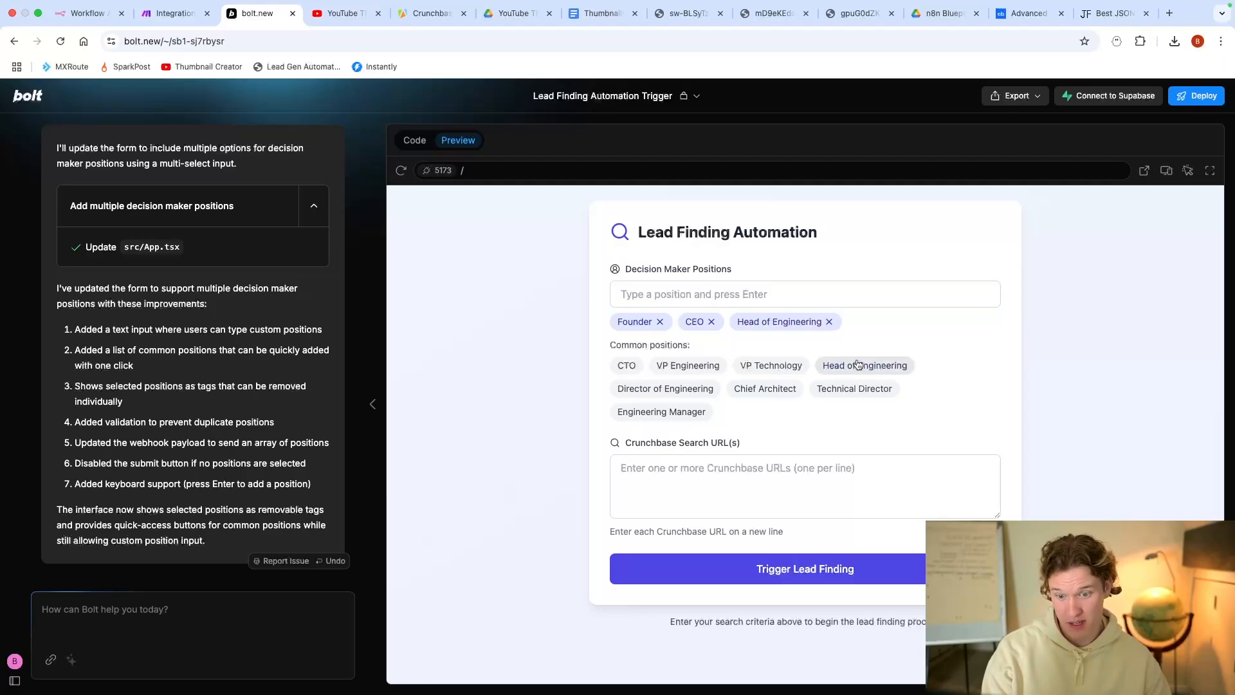
left_click(627, 365)
Step: Paste the Crunchbase search URL, submit the form, and switch to Make
left_click(729, 488)
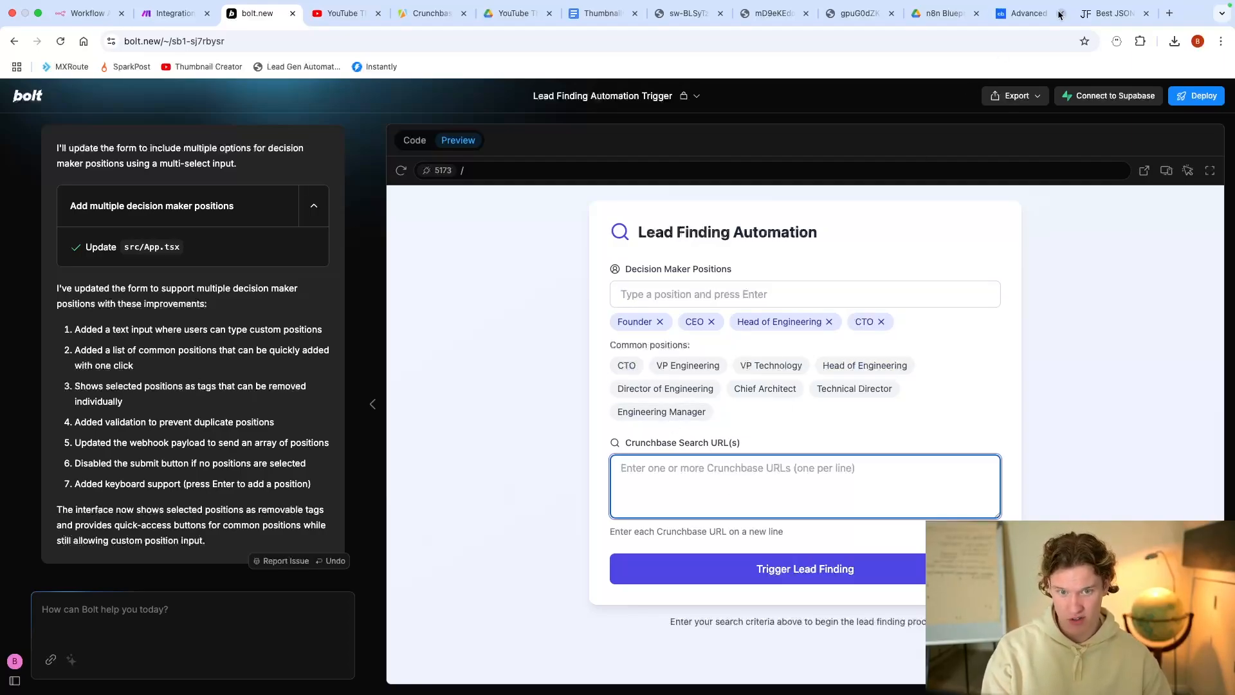
left_click(1028, 13)
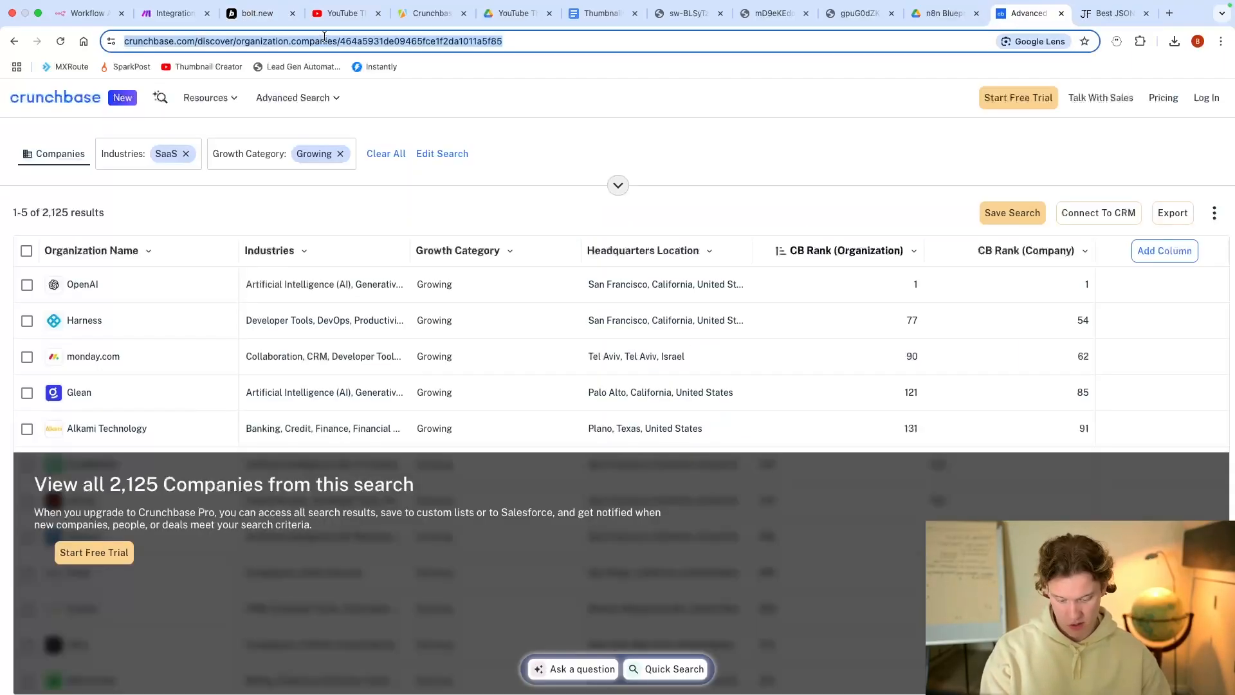
left_click(173, 13)
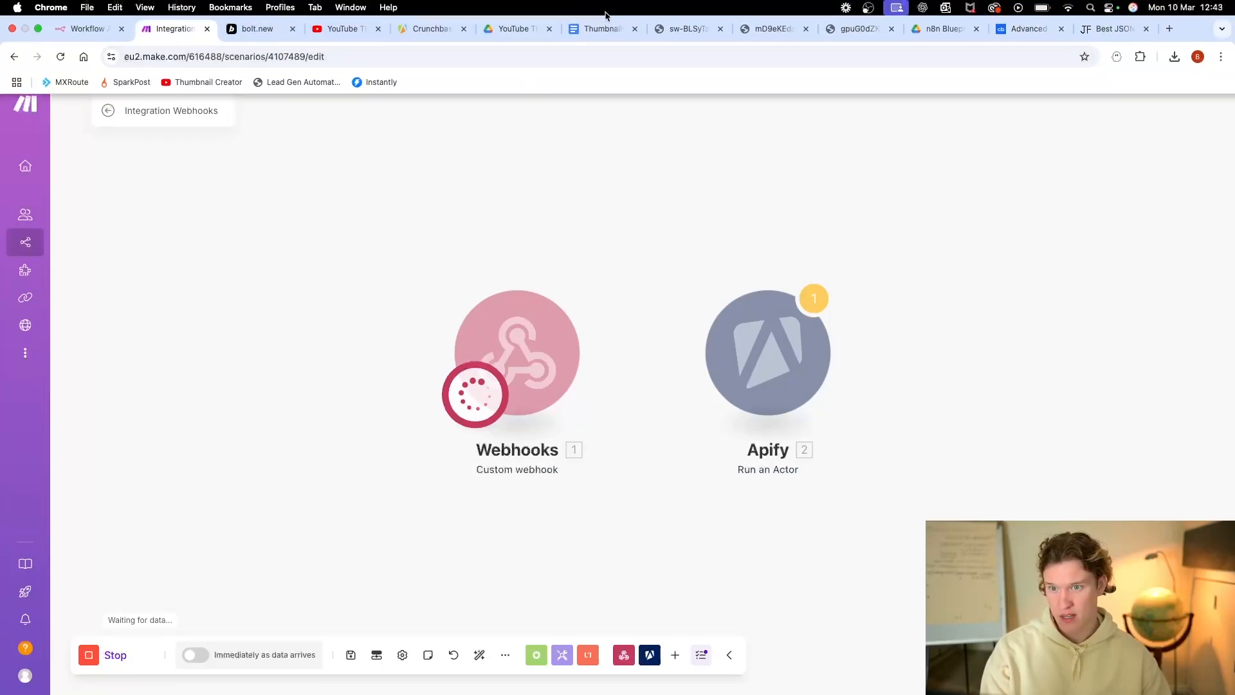
left_click(254, 14)
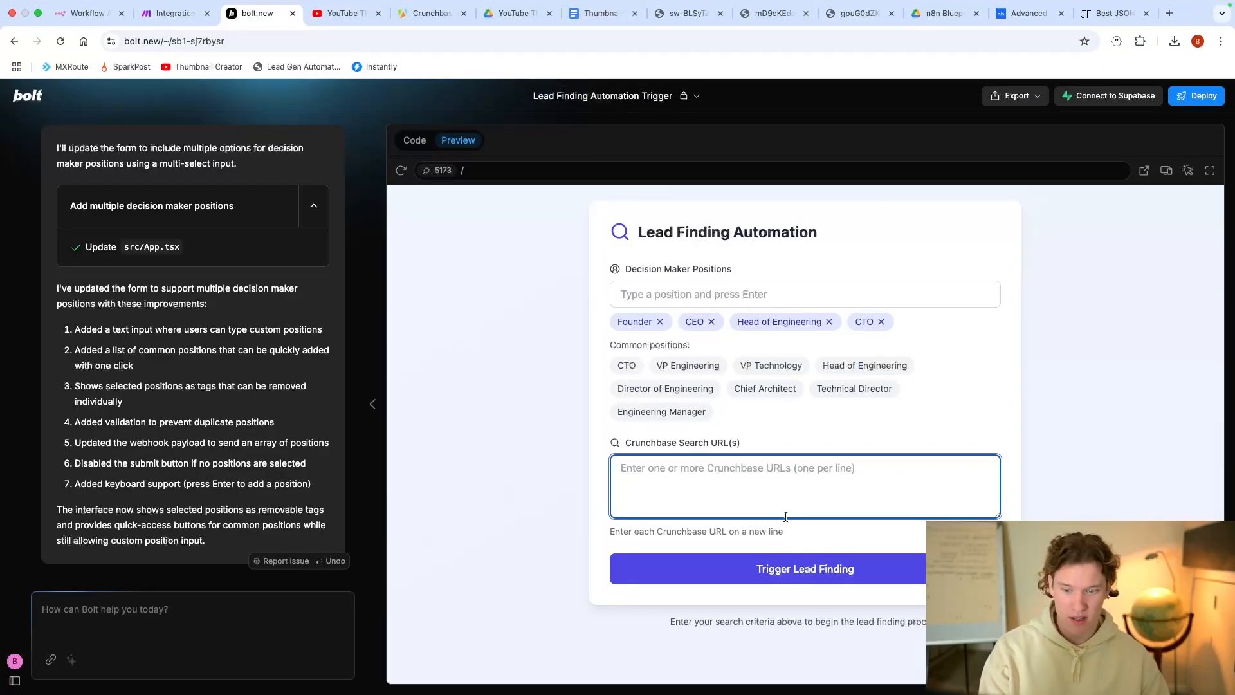
type("https://www.crunchbase.com/discover/organization.companies/464a5931de09465fce1f2da1011a5f85")
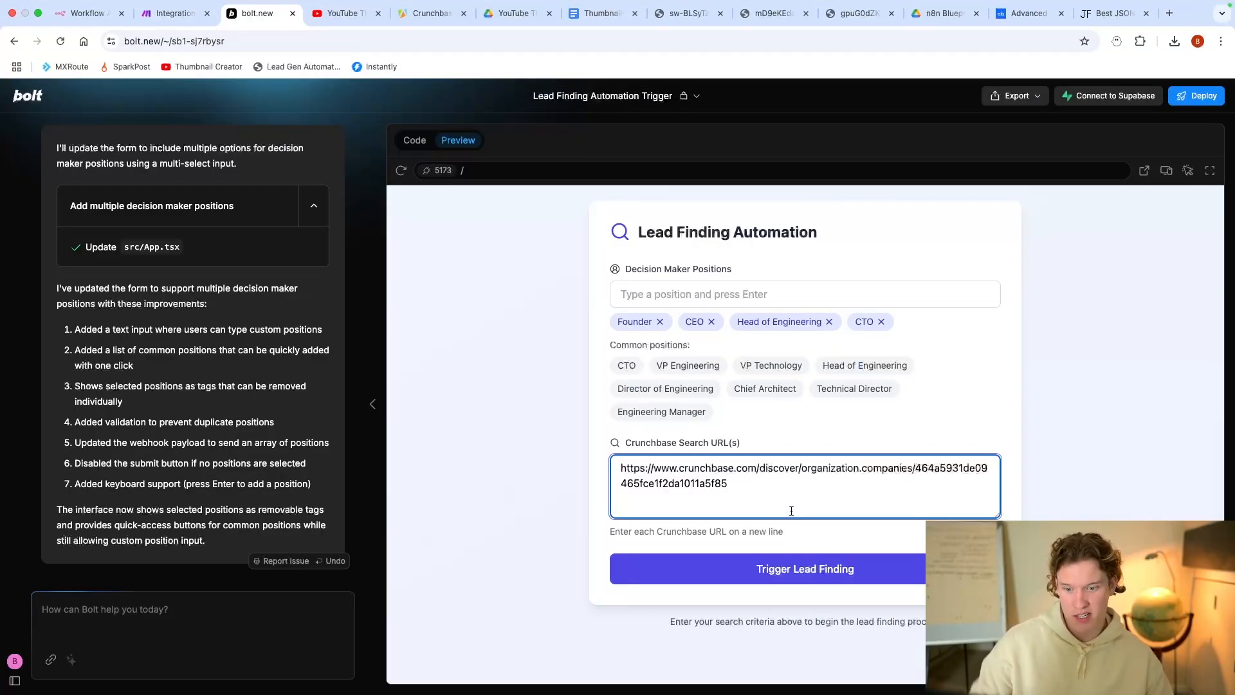
left_click(818, 572)
left_click(171, 12)
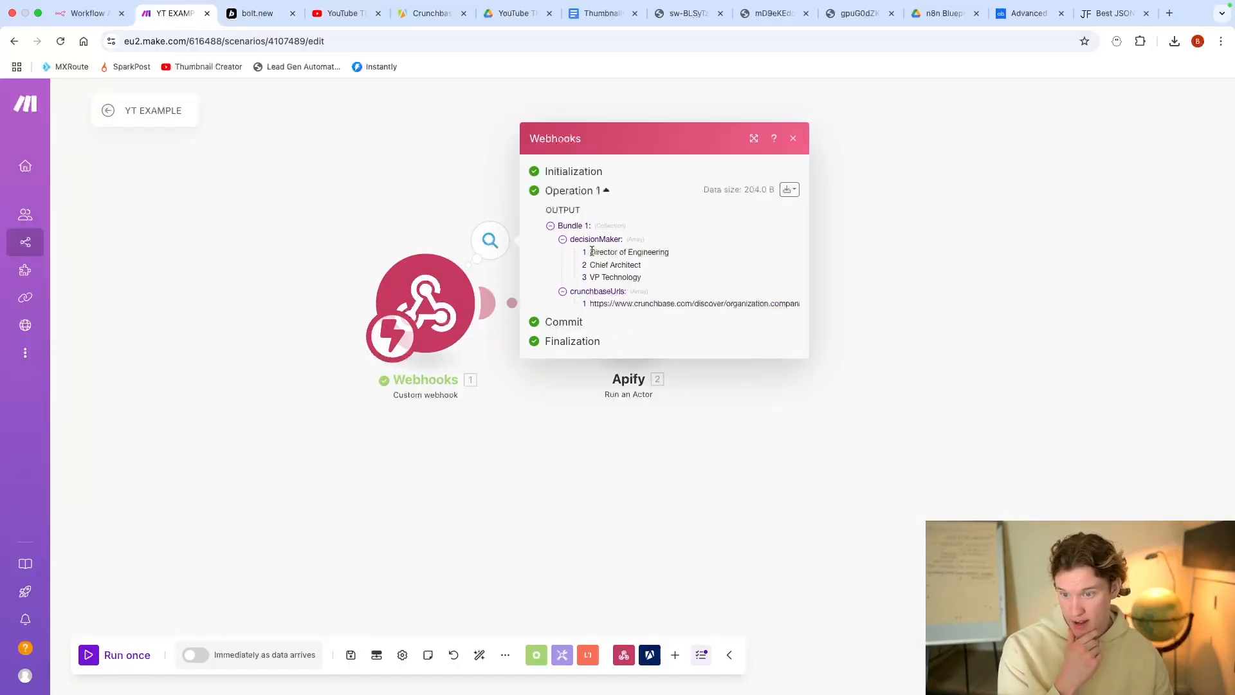
Step: Compare the webhook's received positions and URLs with the Apify module's crunchbaseUrls mapping
left_click_drag(589, 251, 640, 293)
left_click(558, 411)
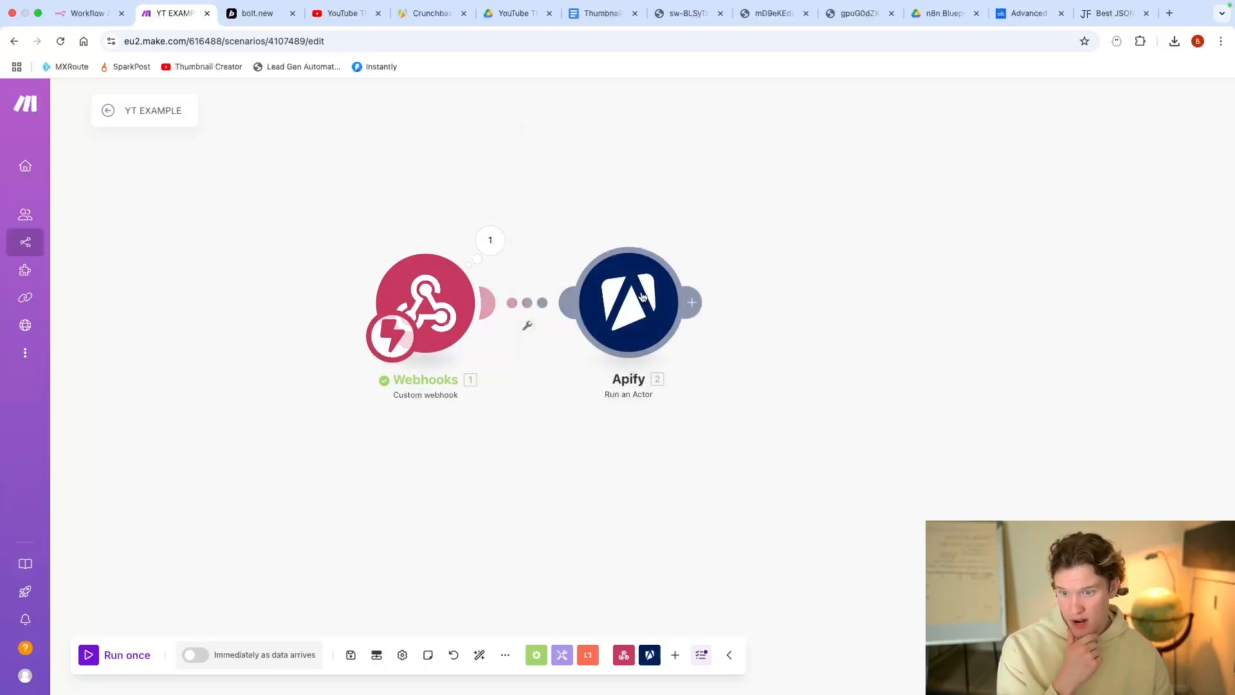
left_click(628, 302)
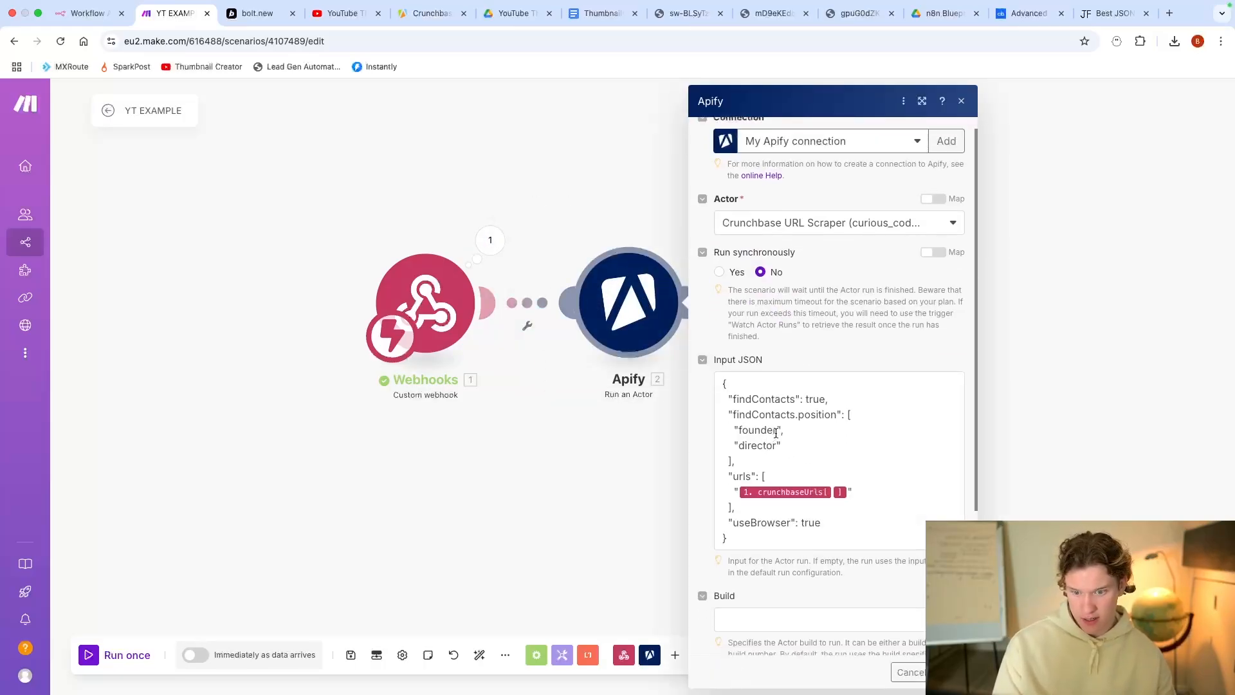
left_click(776, 432)
left_click(991, 508)
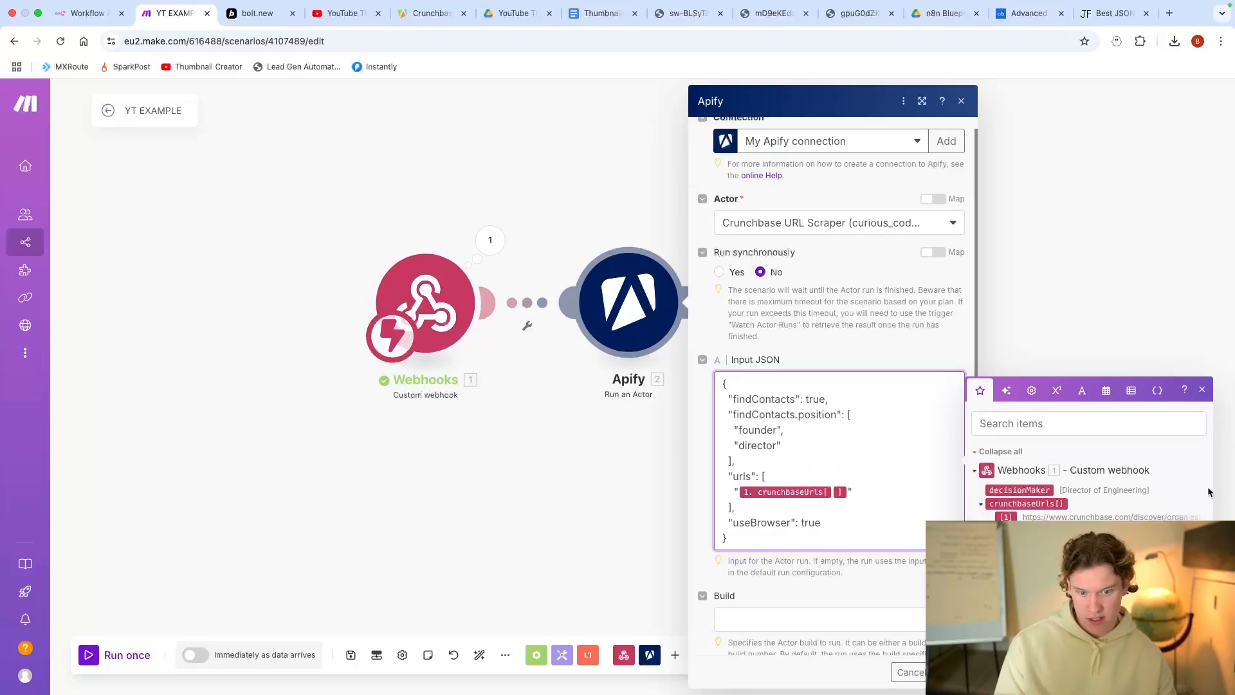
left_click(490, 240)
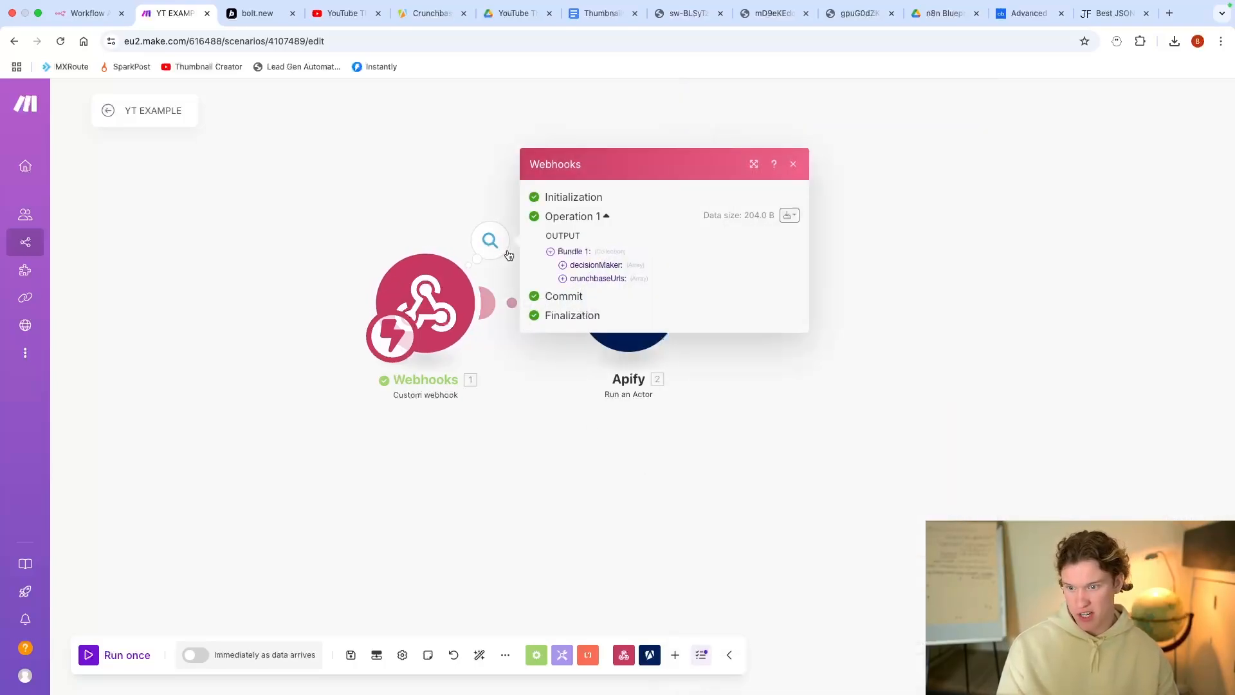
left_click(570, 438)
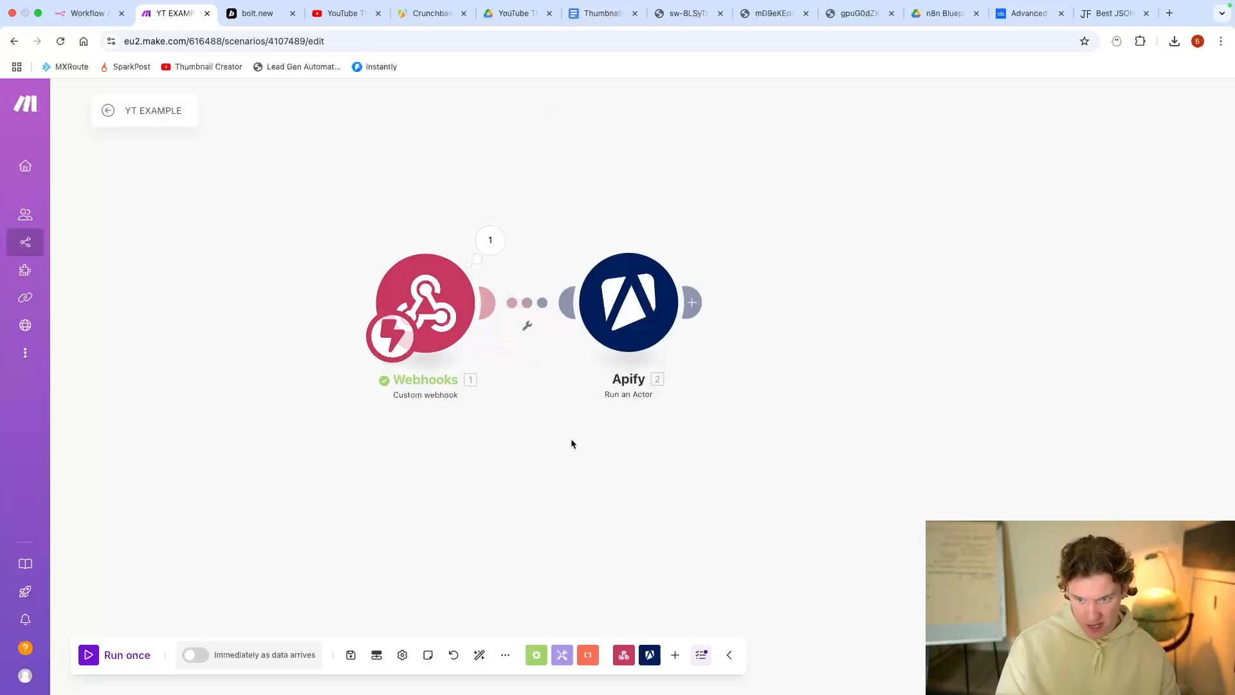
Step: Move the Apify step aside and insert an Iterator after the webhook, looping over its array
right_click(568, 304)
left_click(605, 338)
left_click_drag(672, 316, 892, 325)
left_click_drag(676, 431, 533, 428)
left_click(346, 299)
left_click(612, 292)
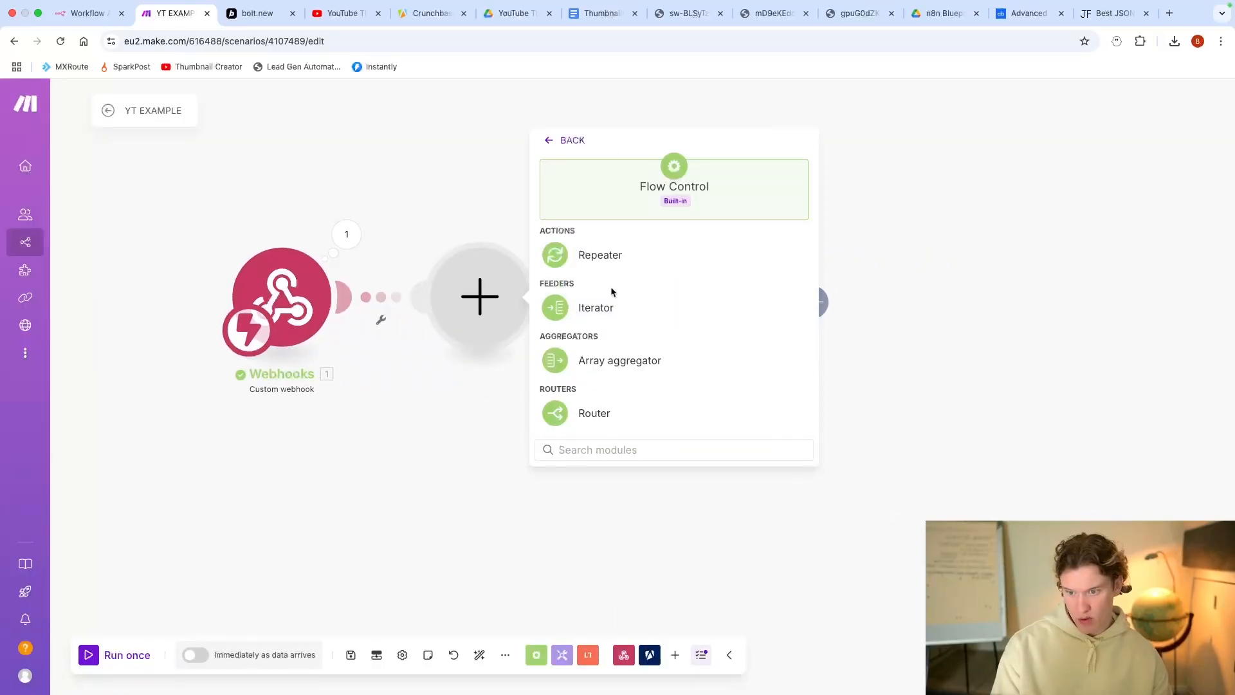
left_click(634, 312)
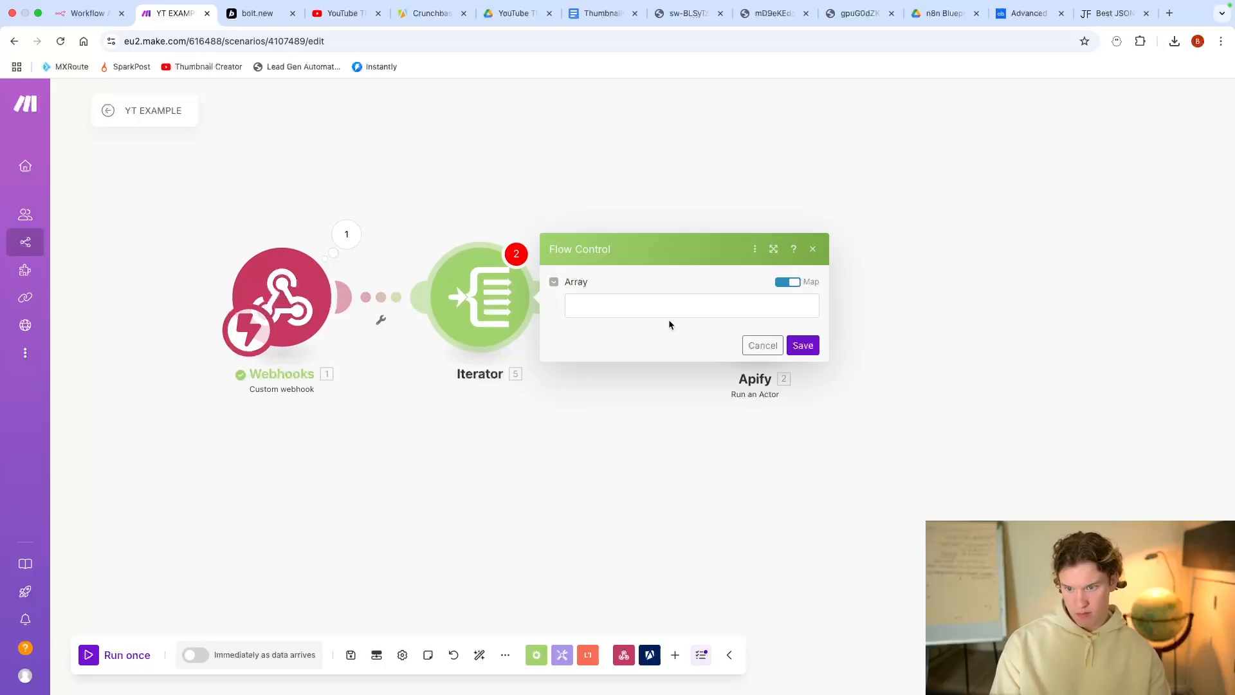
left_click(669, 313)
left_click(880, 356)
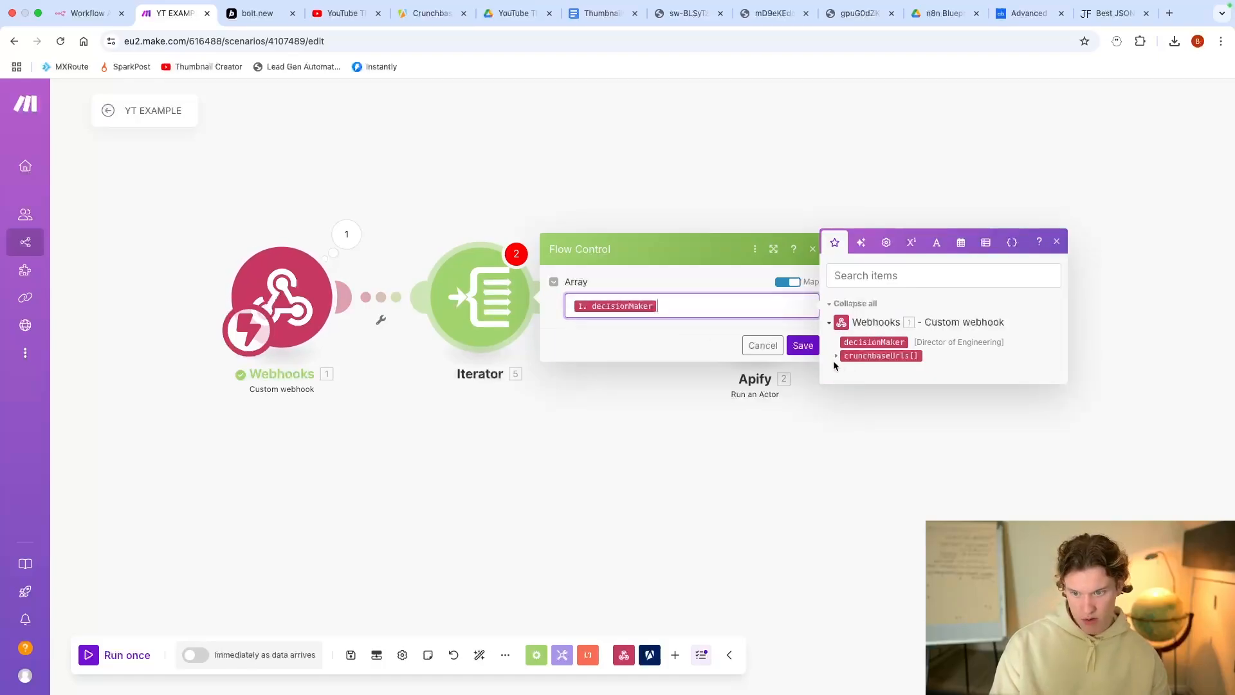
left_click(803, 345)
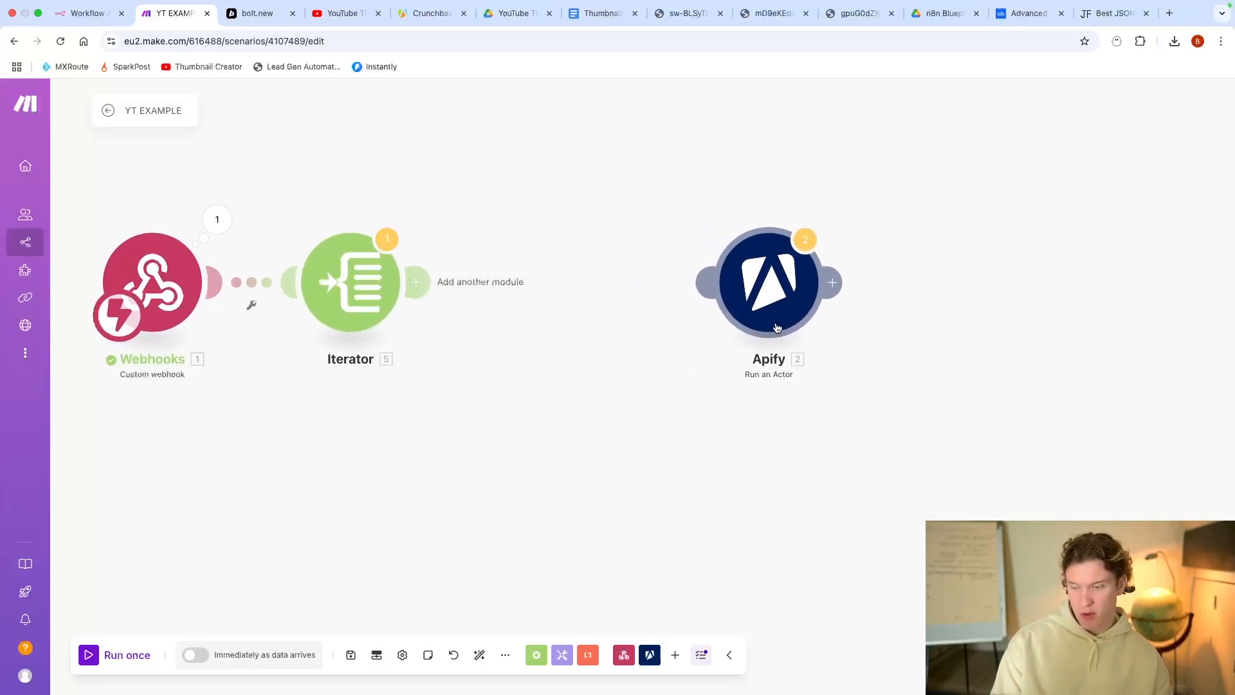
Step: Add a Tools Text aggregator with source module Iterator [5] and 5. Value mapped into Text
left_click(407, 281)
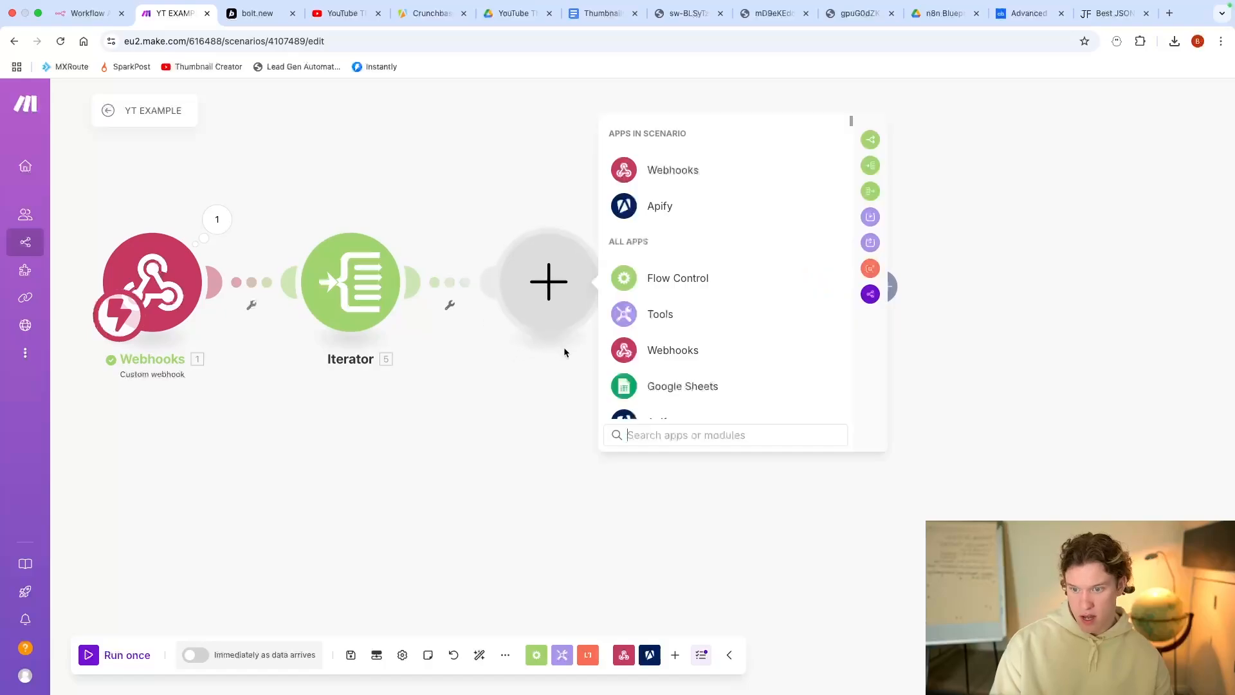
left_click(683, 313)
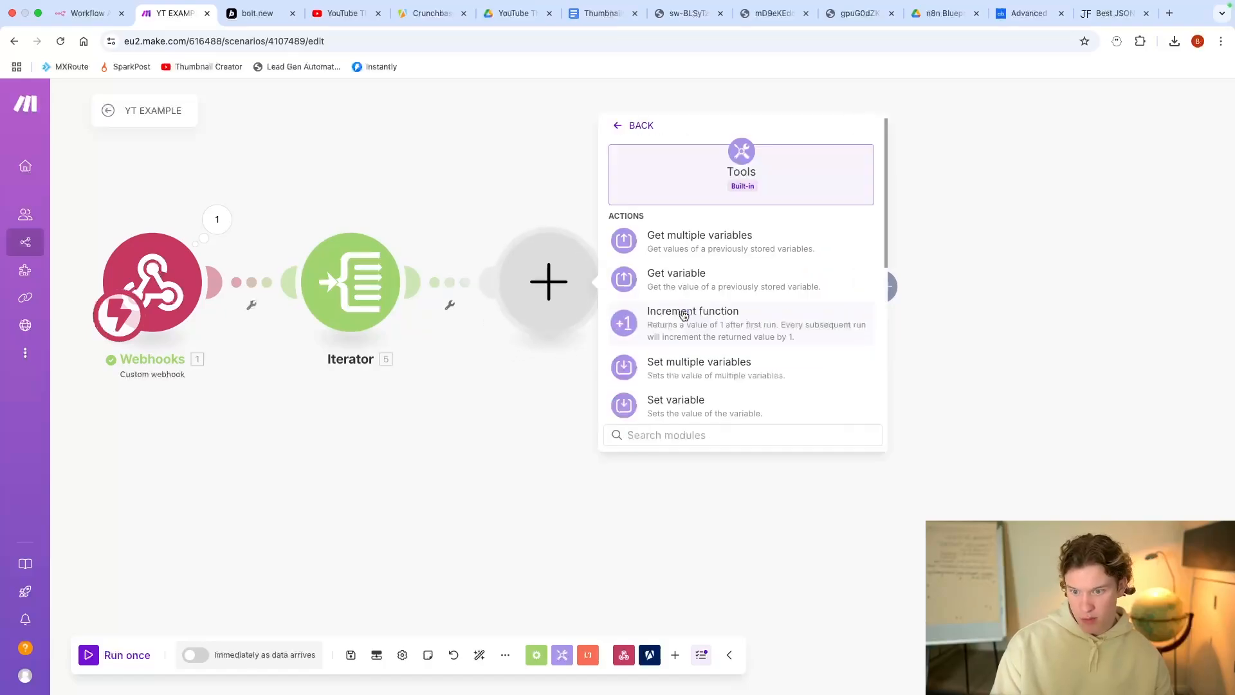
scroll(683, 315, "down", 3)
scroll(740, 322, "down", 4)
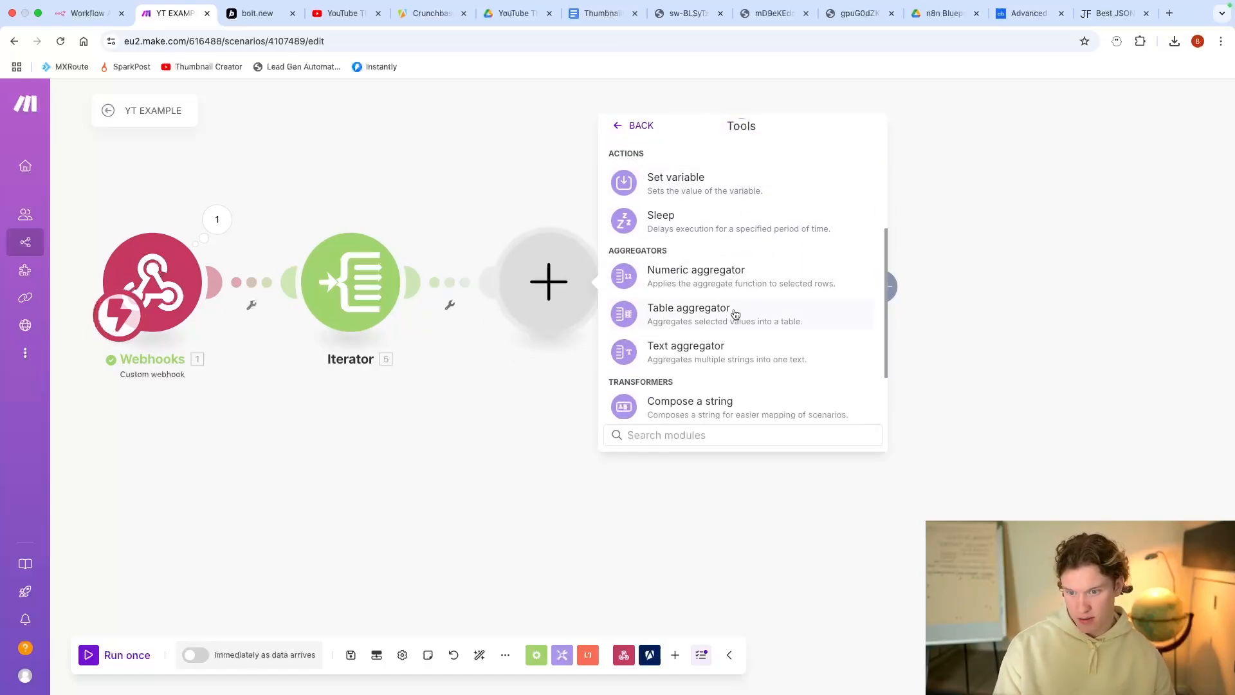
left_click(721, 350)
left_click(805, 358)
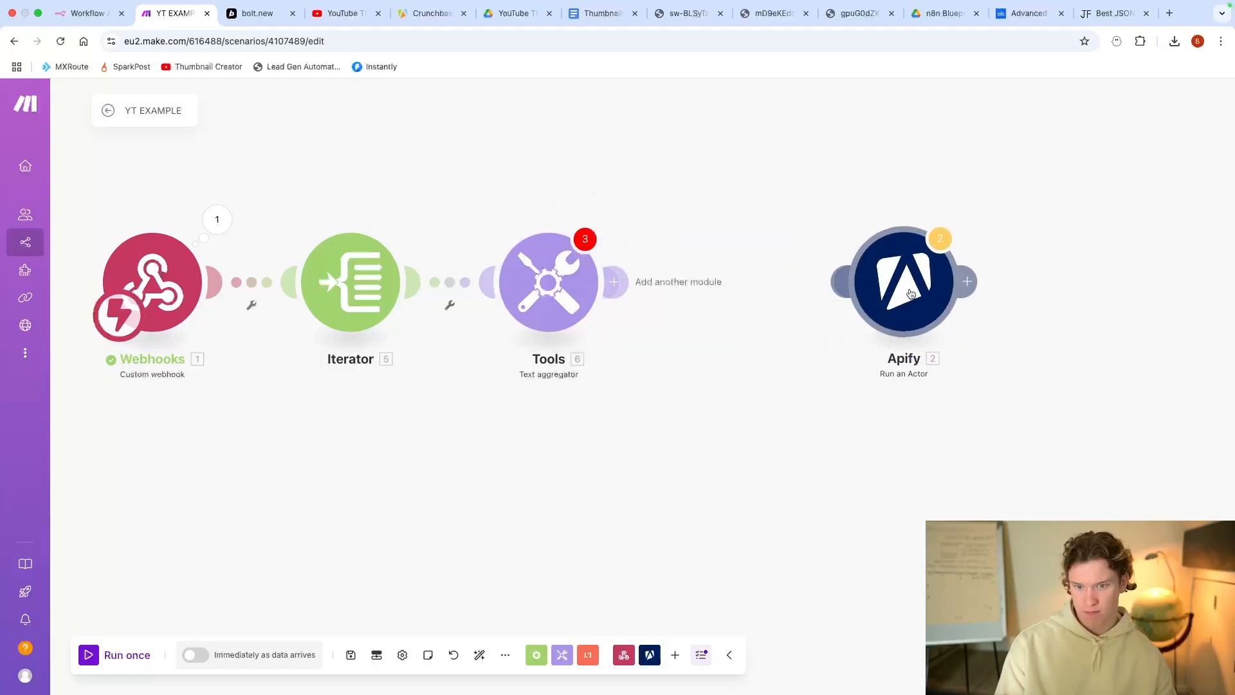
left_click(550, 322)
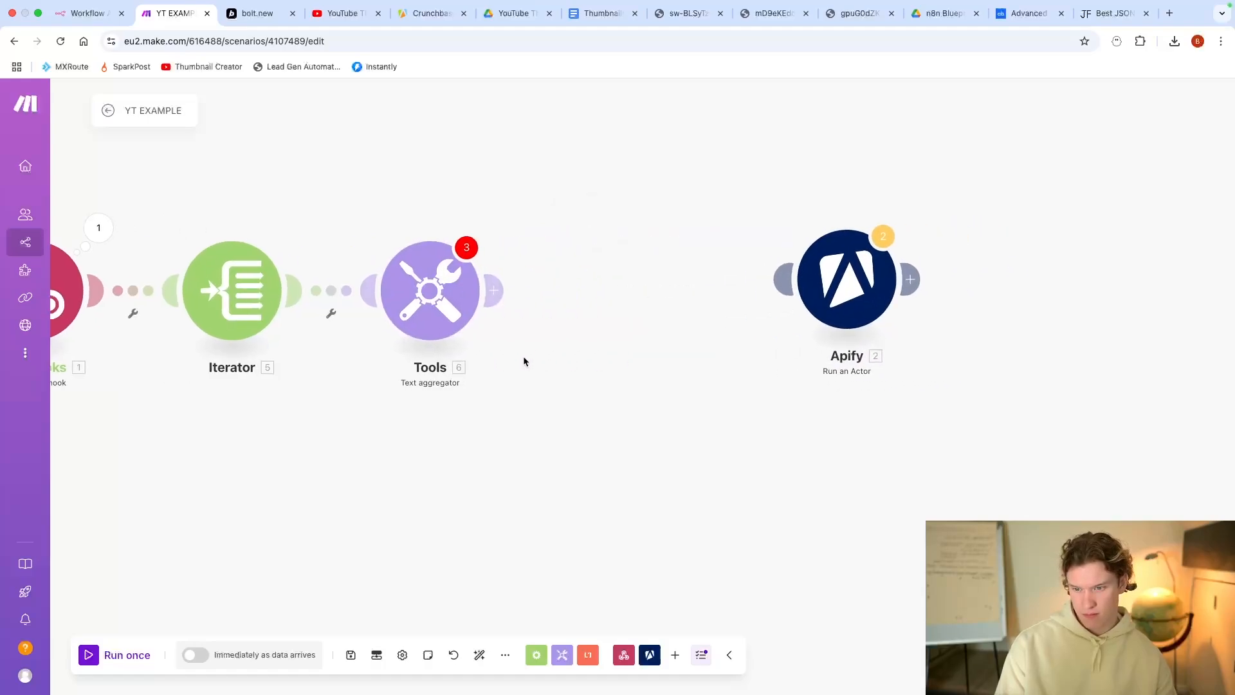
left_click(545, 278)
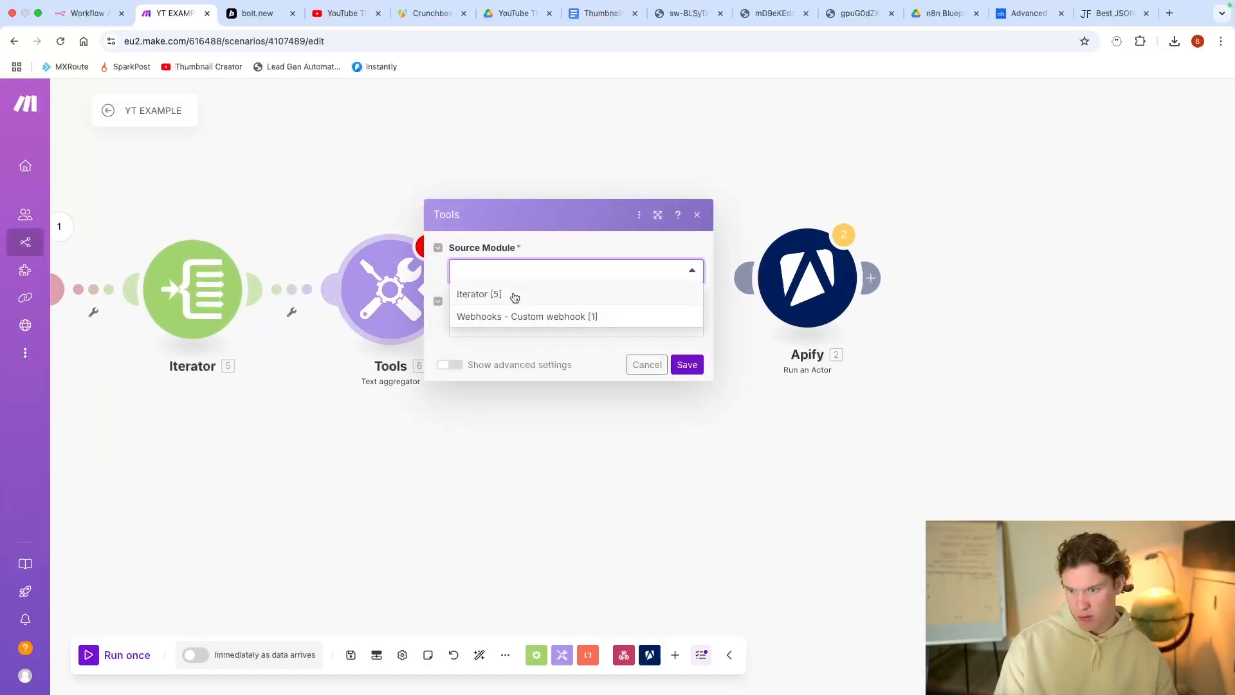
left_click(514, 294)
left_click(519, 322)
left_click(740, 351)
left_click(686, 363)
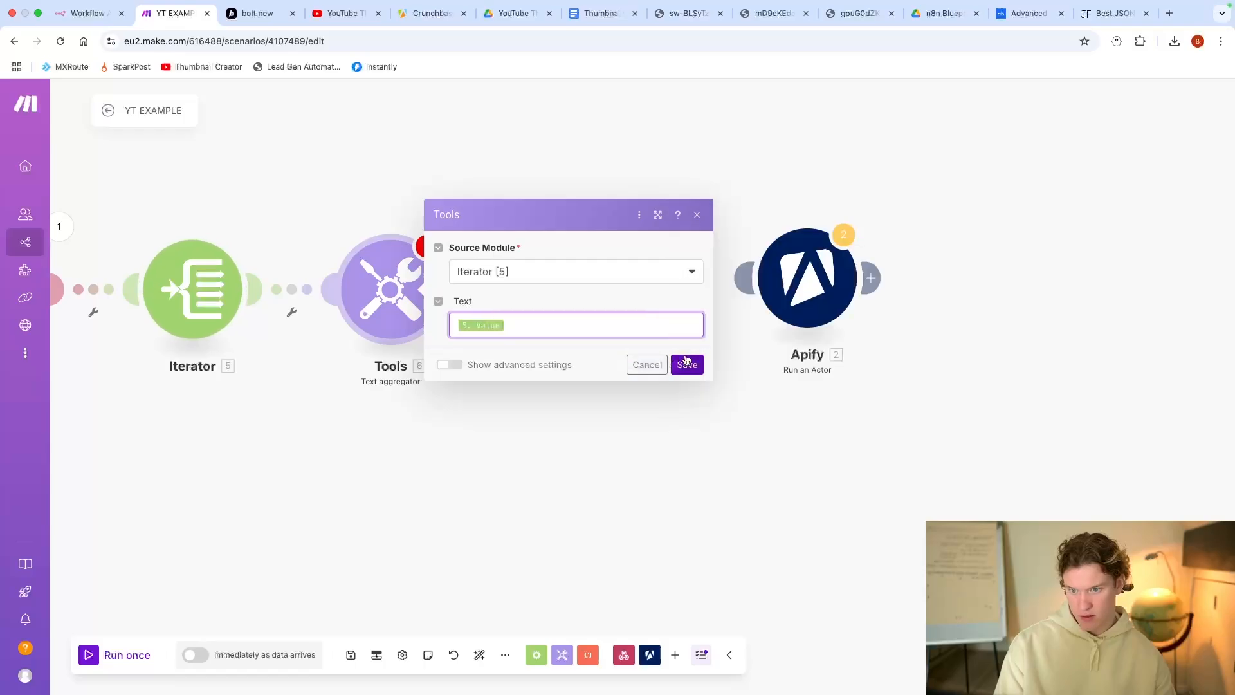
Step: Set the Text aggregator's advanced row separator to Other with a ',' separator
left_click_drag(482, 394, 632, 389)
left_click(522, 323)
left_click(597, 363)
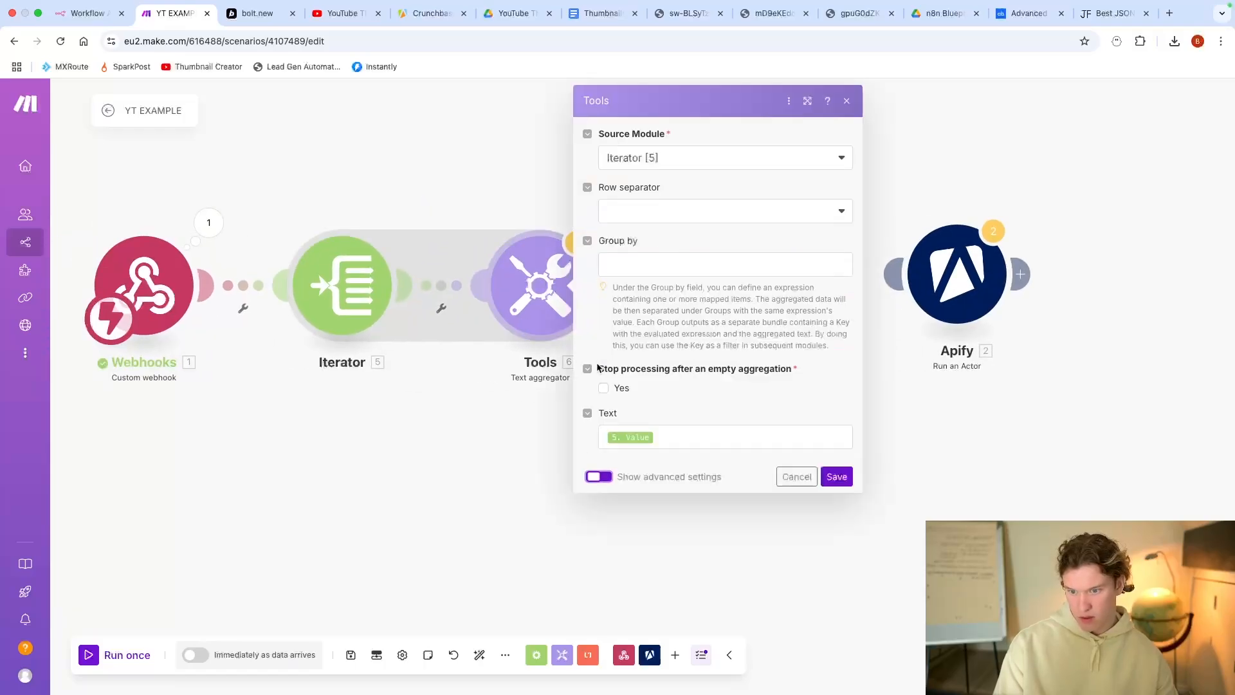
left_click(666, 211)
left_click(654, 301)
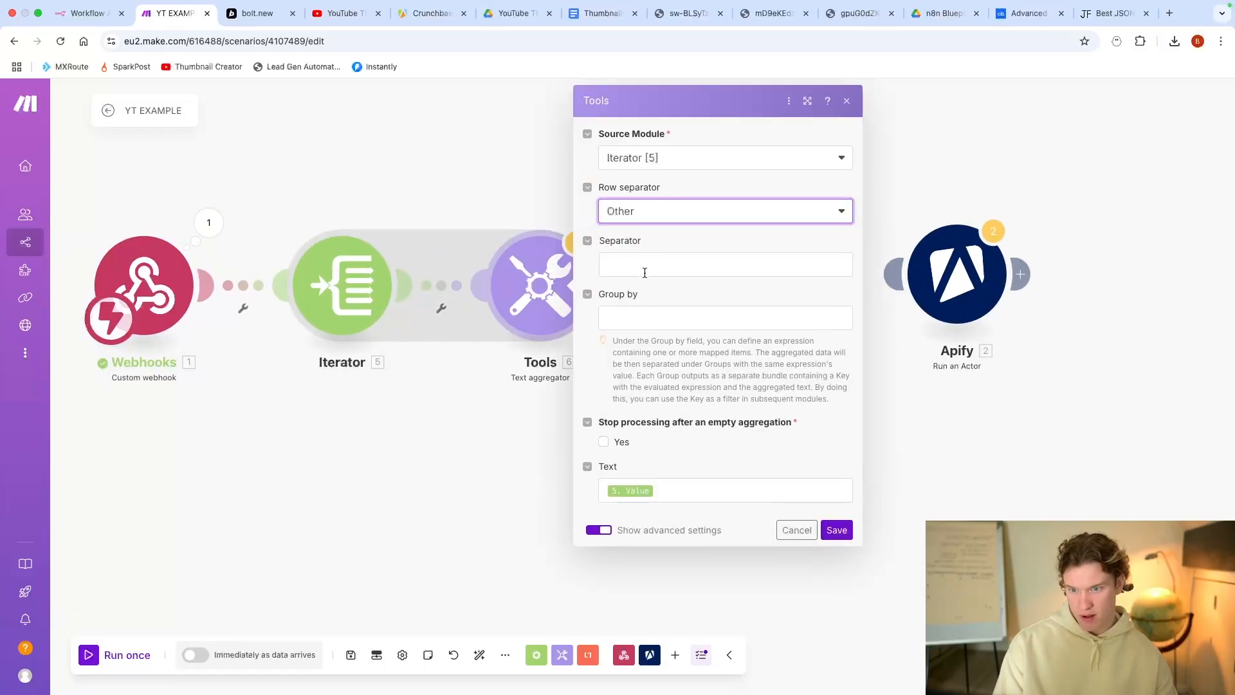
left_click(645, 273)
type(",")
left_click(836, 535)
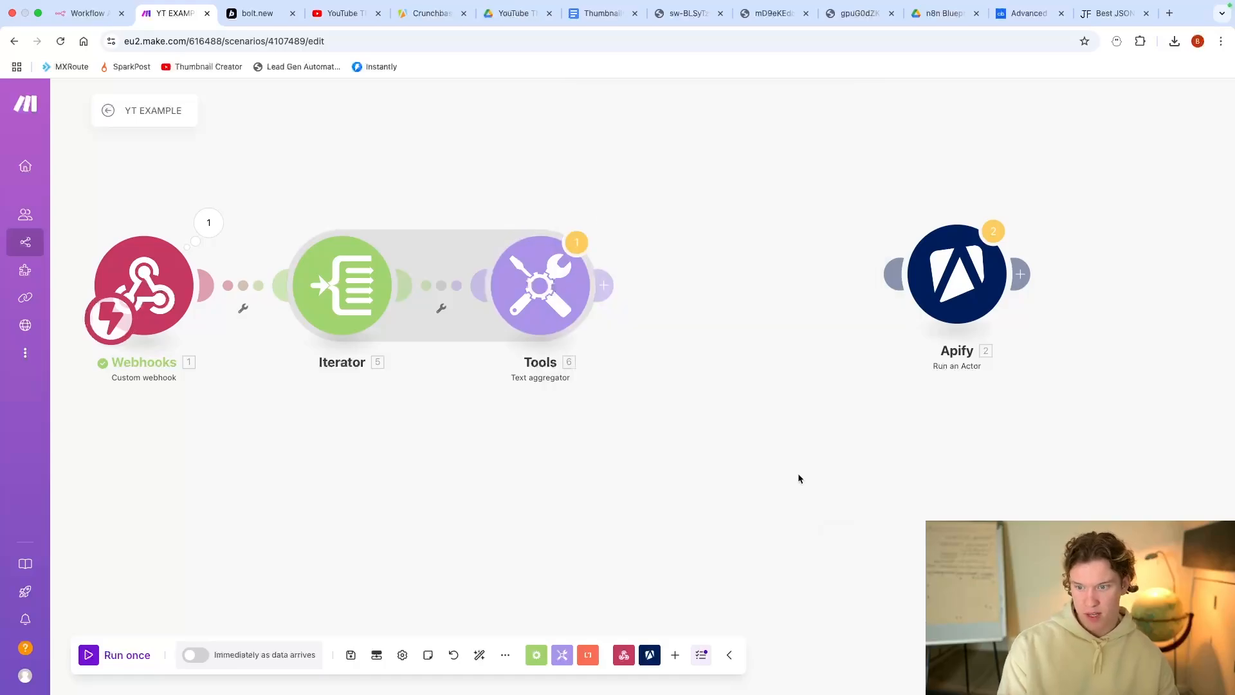
left_click(584, 286)
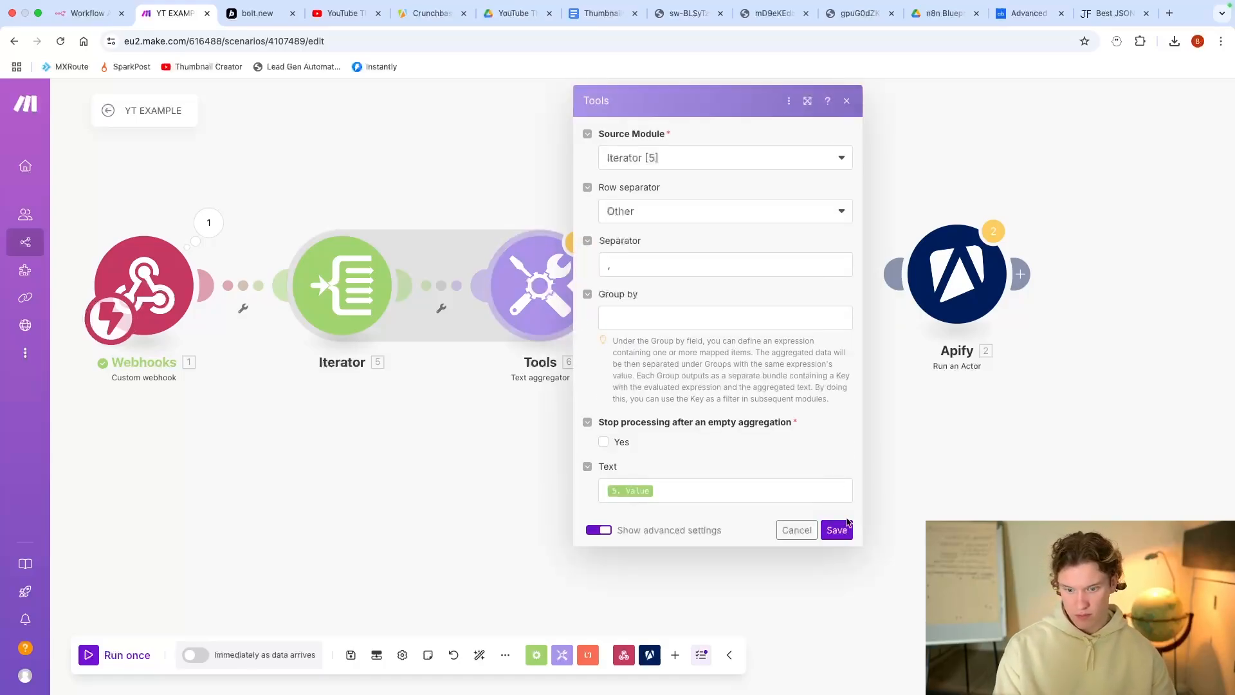
left_click(845, 526)
left_click(607, 286)
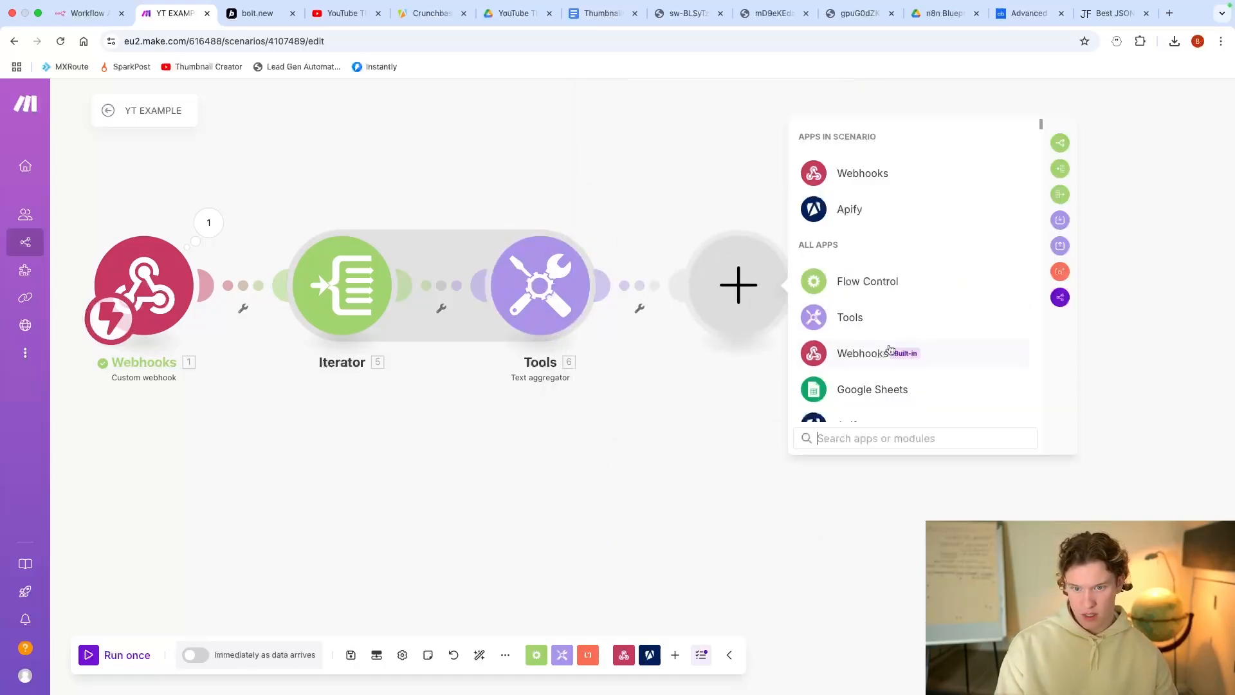
Step: Add a Set multiple variables module with Position 1 = get(split(6. text; ,); 1)
left_click(876, 317)
scroll(911, 297, "down", 1)
left_click(909, 303)
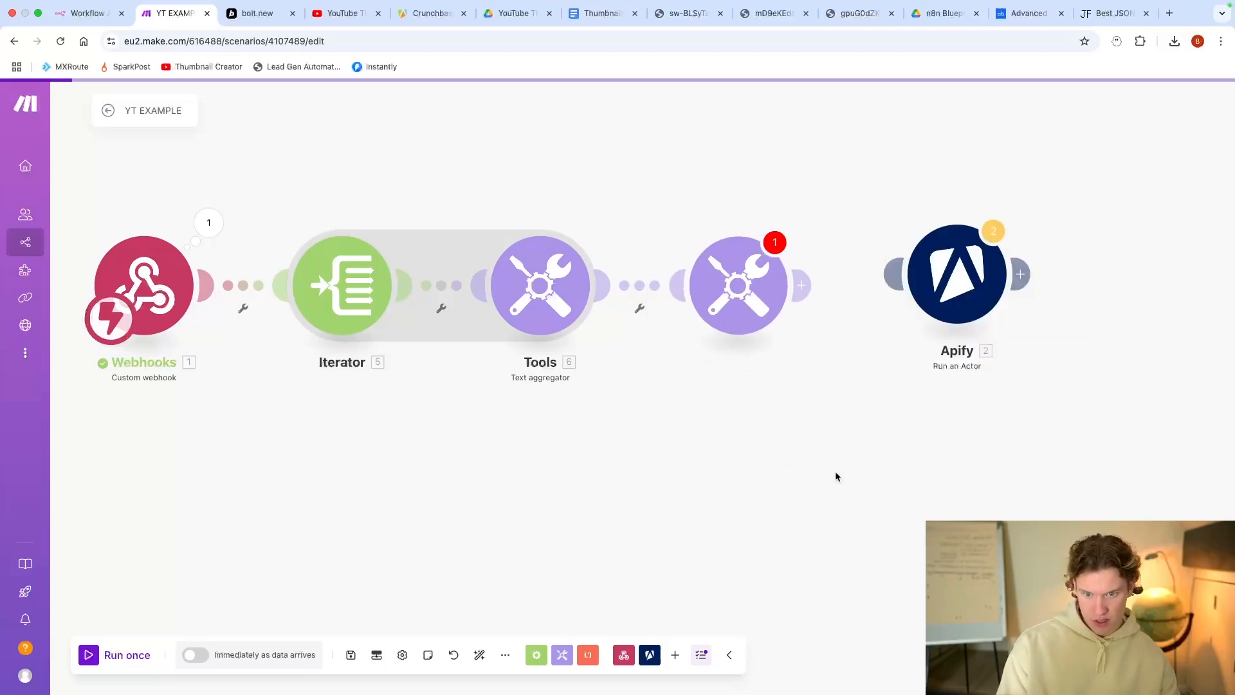
left_click(633, 286)
left_click(679, 256)
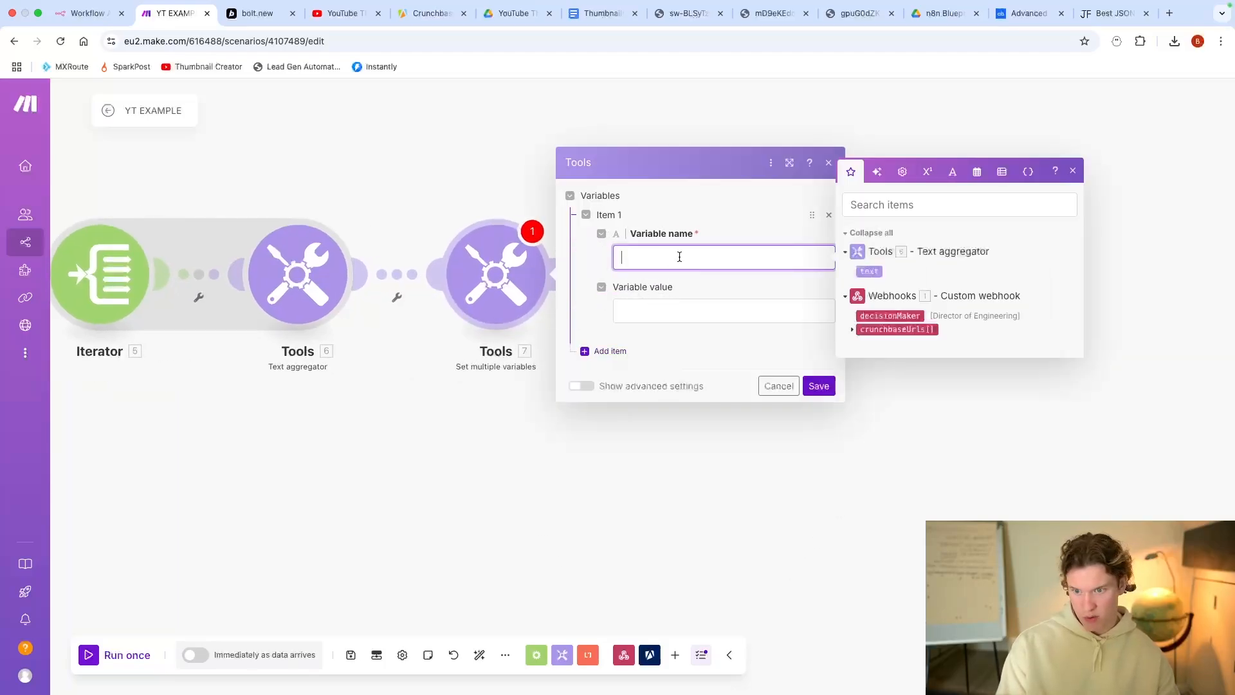
type("Po")
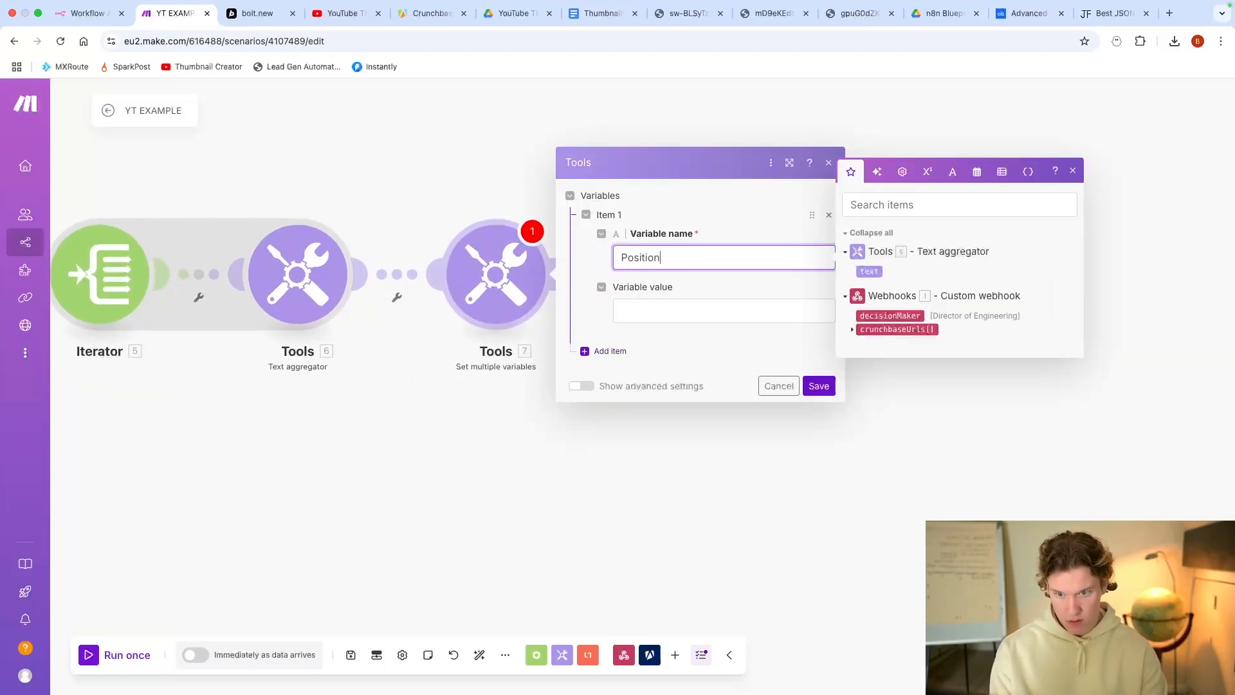
type("sition")
key("Tab")
key("shift+Tab")
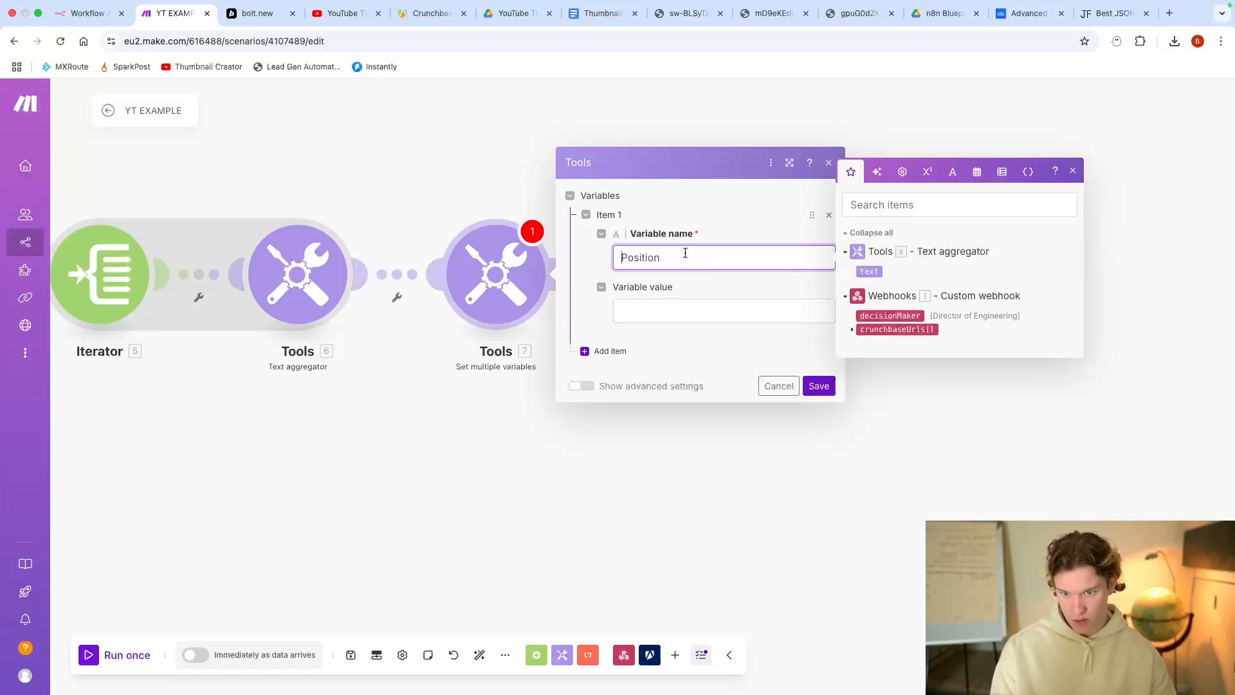
type("1")
left_click(687, 314)
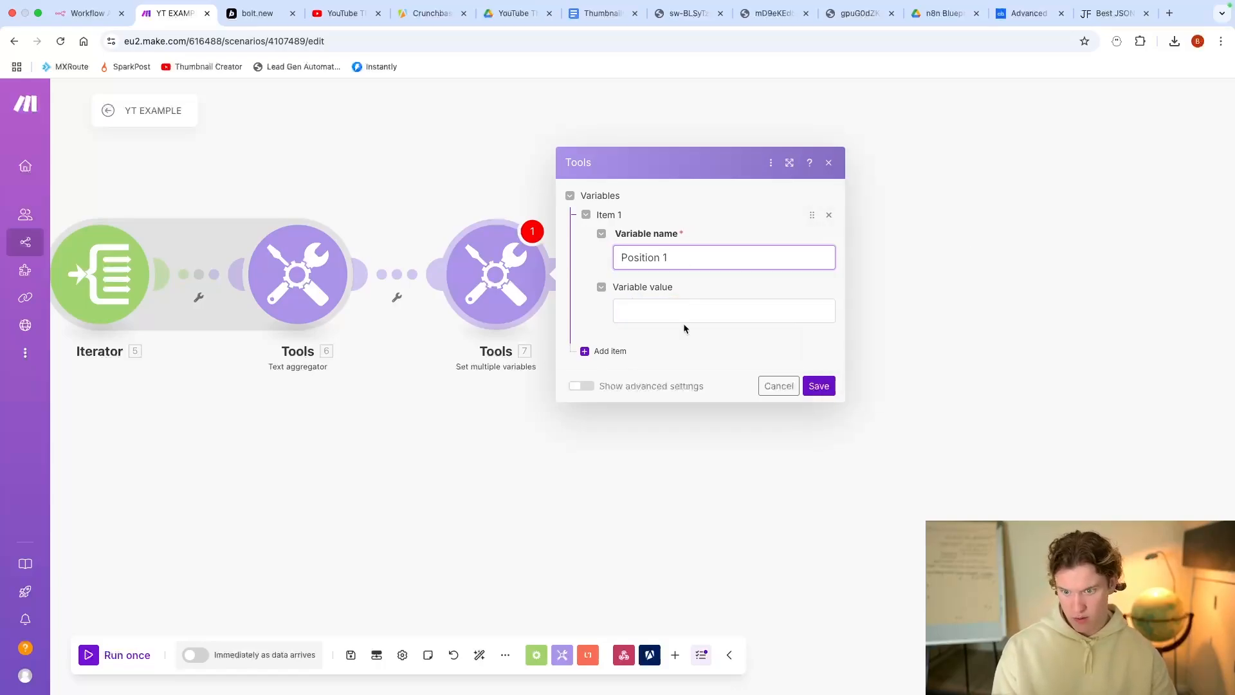
type("get( split")
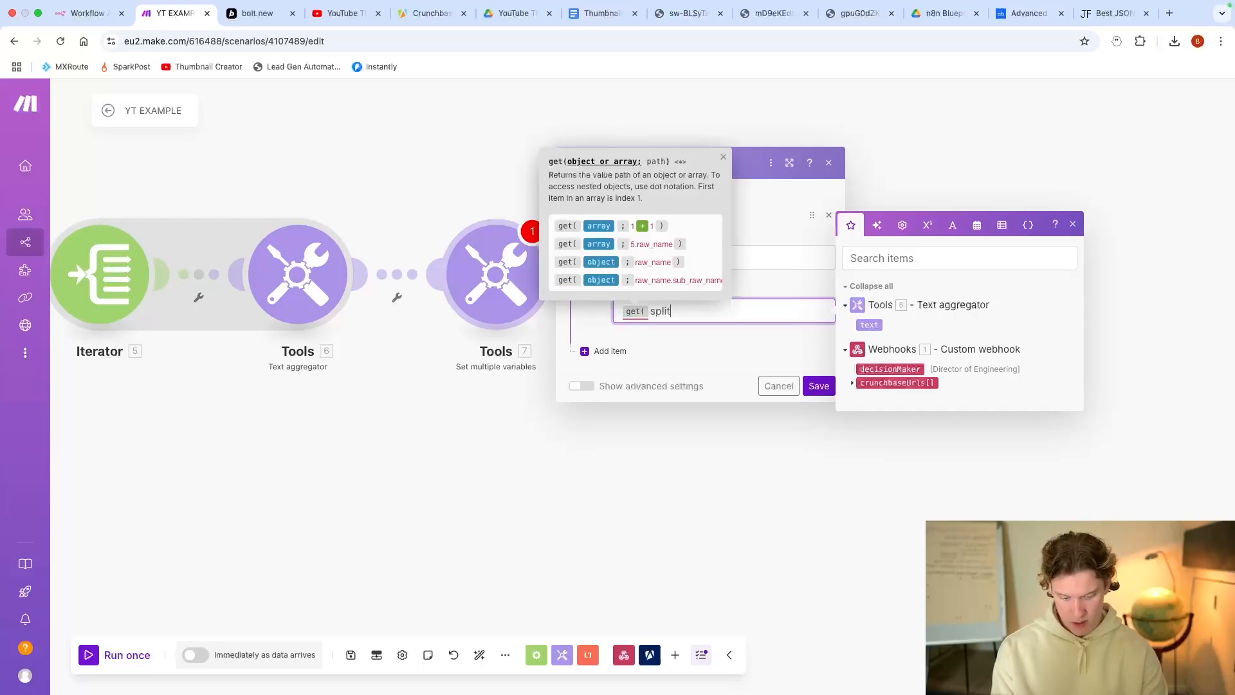
type("(")
left_click(869, 325)
type("; ")
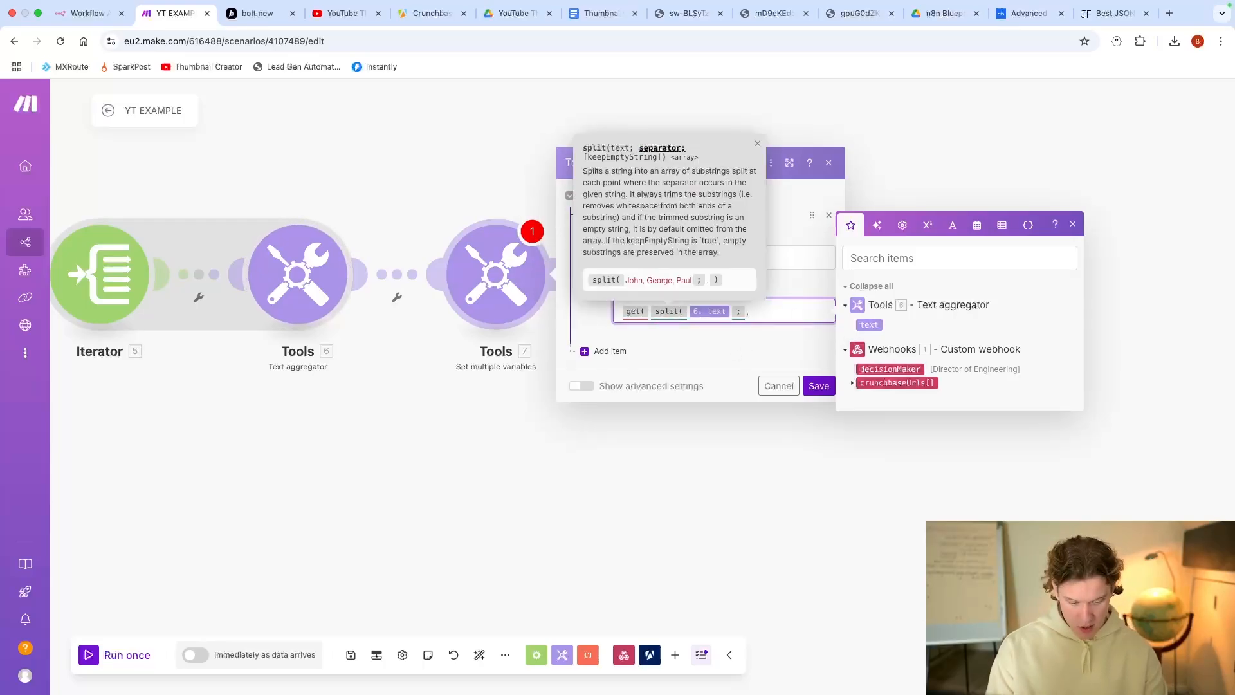
type(", ) ; ")
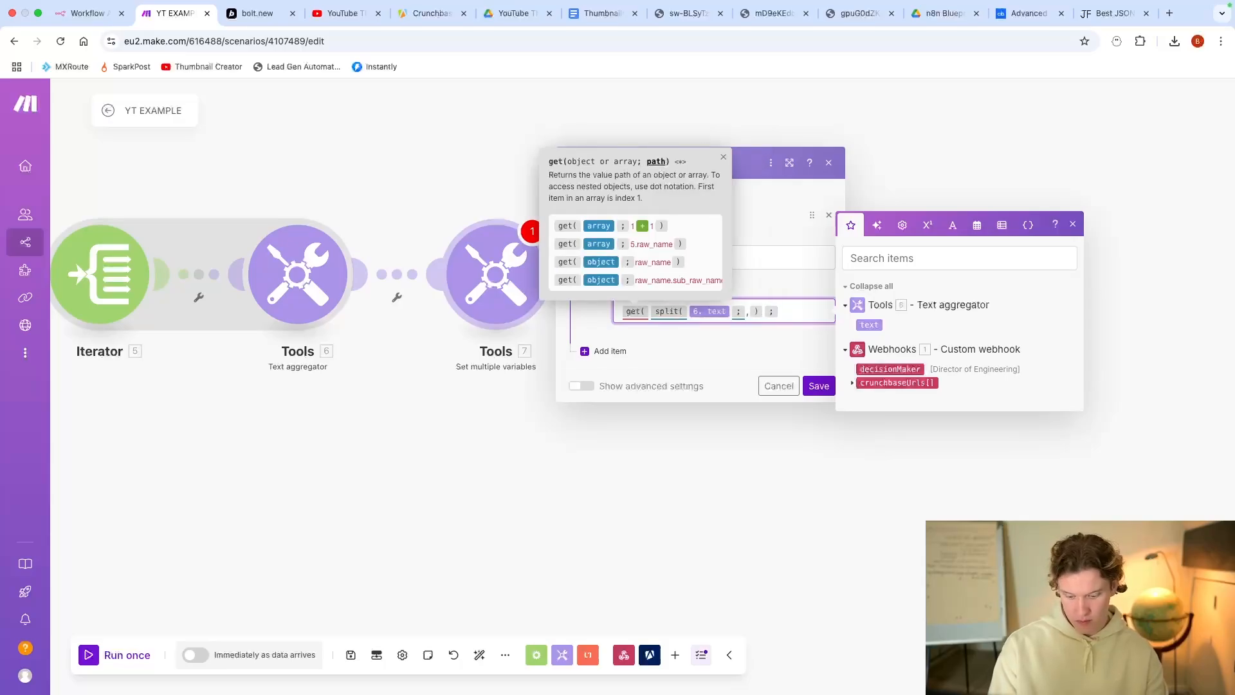
type("1 )")
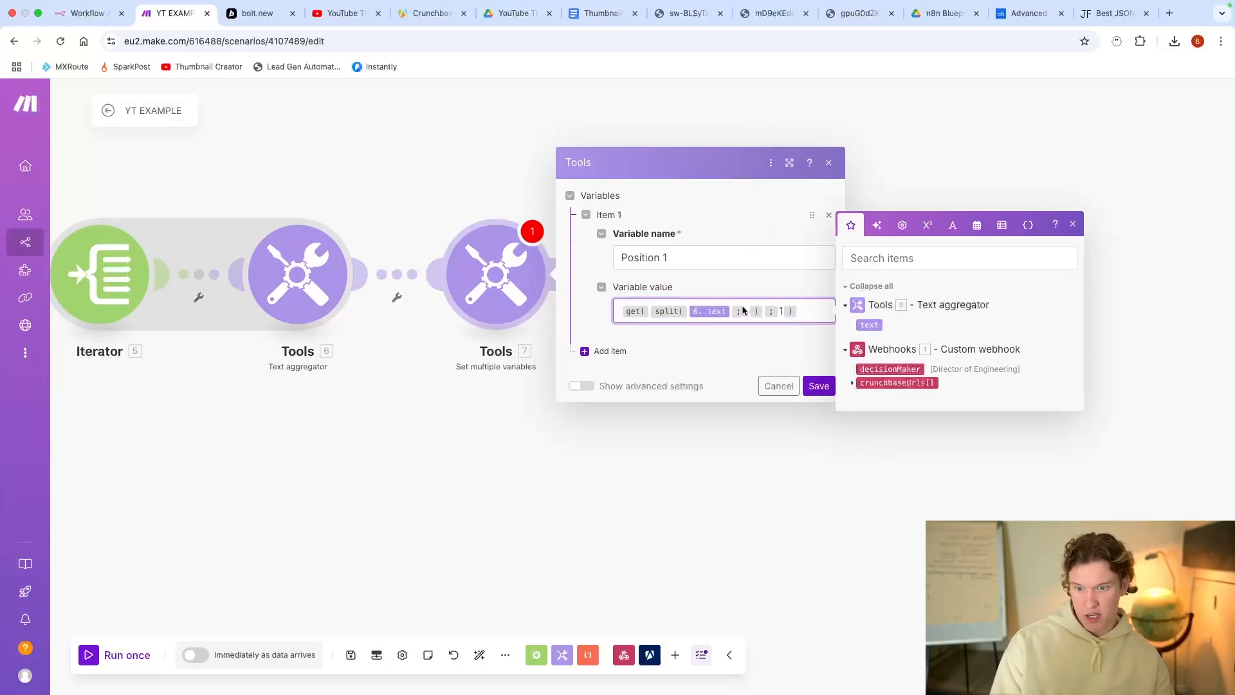
Step: Add Position 2 and Position 3 using the same split formula with indices 2 and 3
left_click(608, 350)
left_click(664, 333)
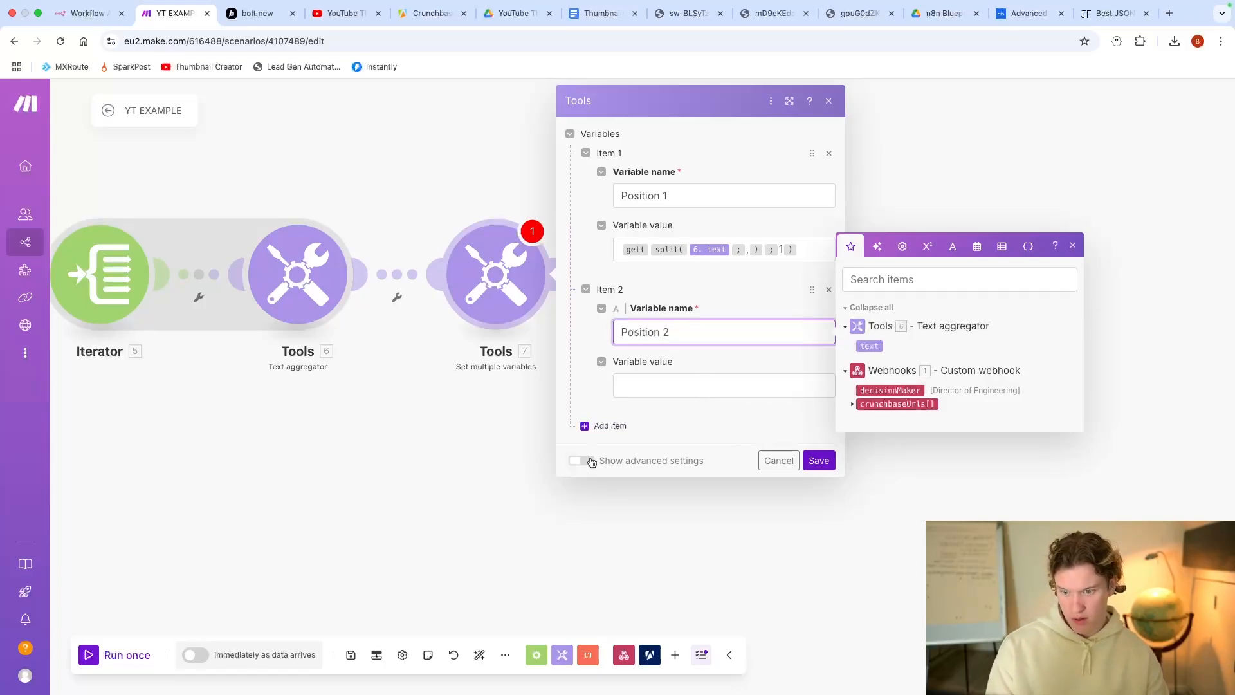
left_click(610, 426)
left_click(649, 465)
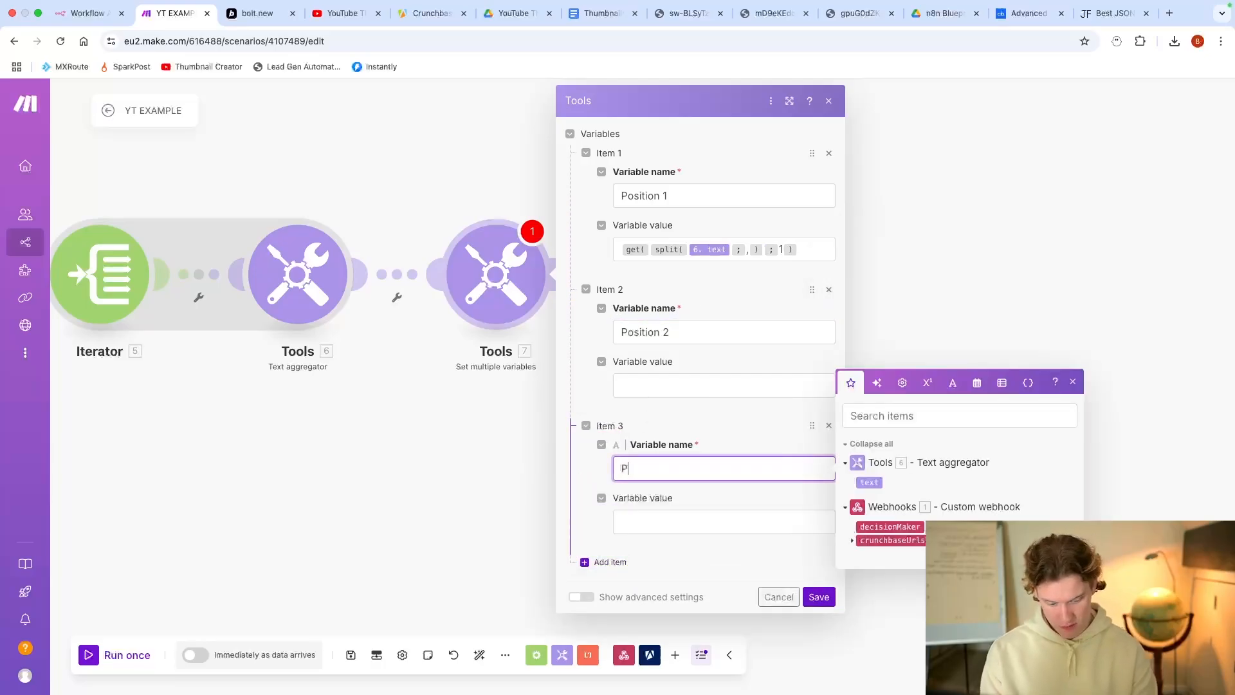
type("Position 3")
left_click_drag(789, 248, 558, 247)
key("super+c")
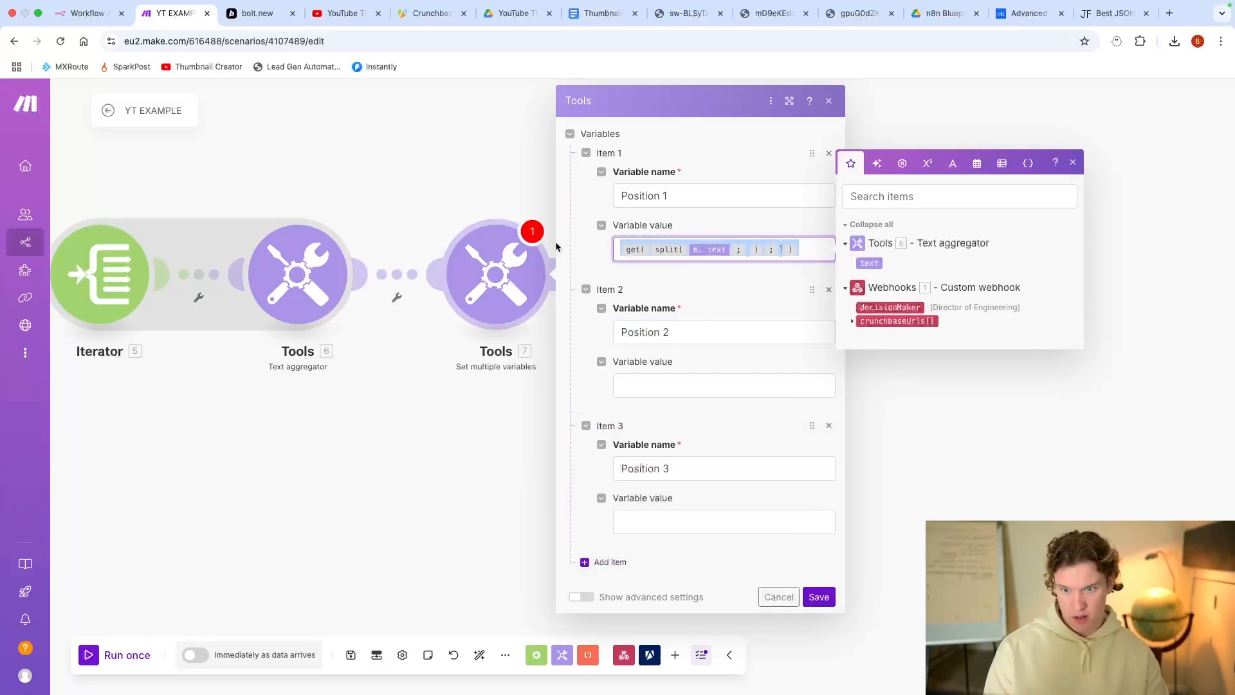
left_click(709, 380)
key("super+v")
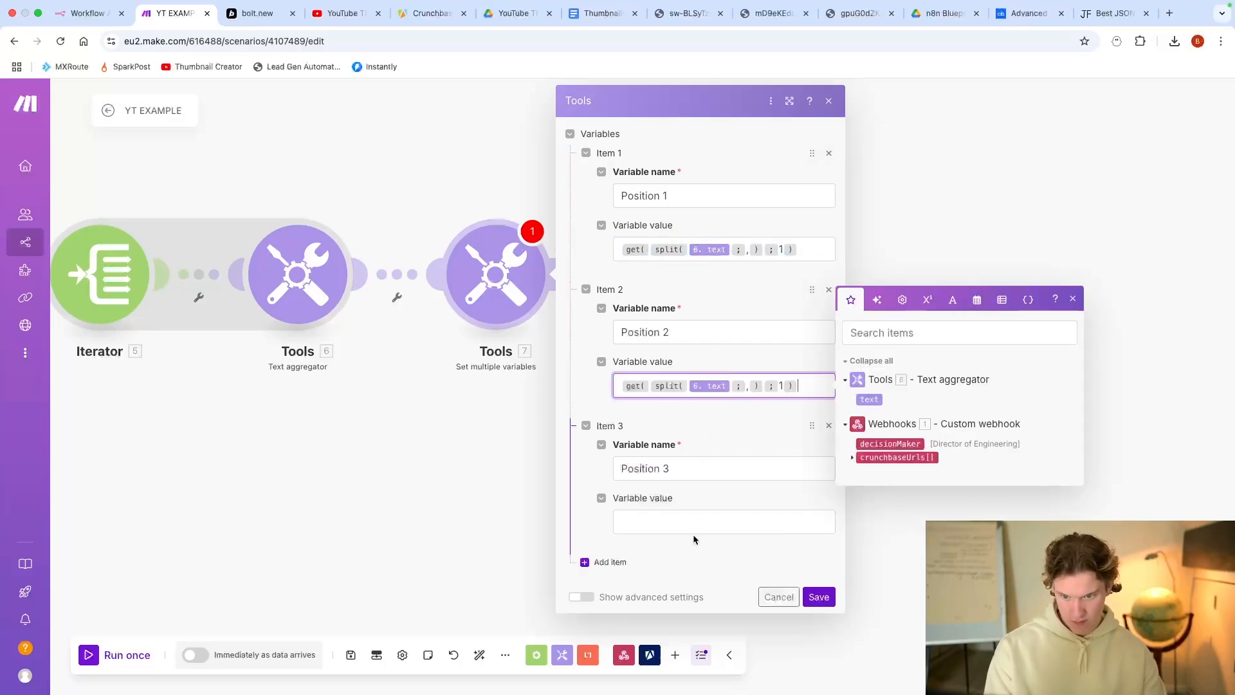
left_click(696, 523)
key("super+v")
left_click(782, 387)
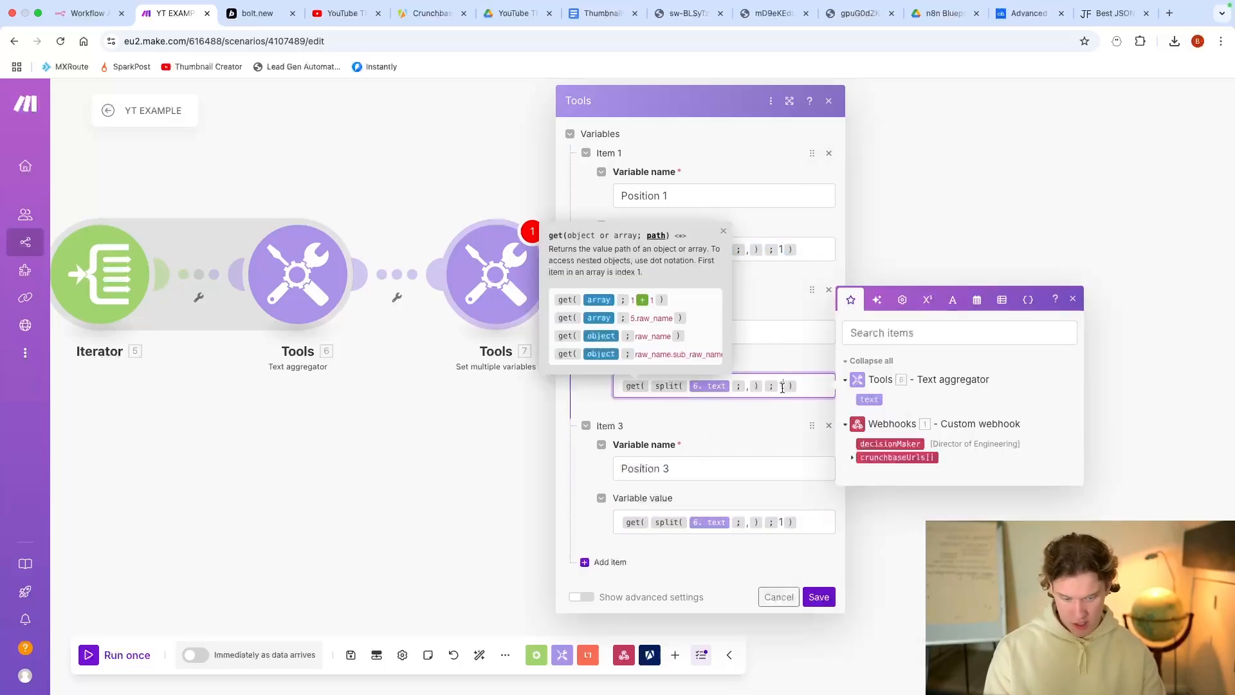
left_click(783, 523)
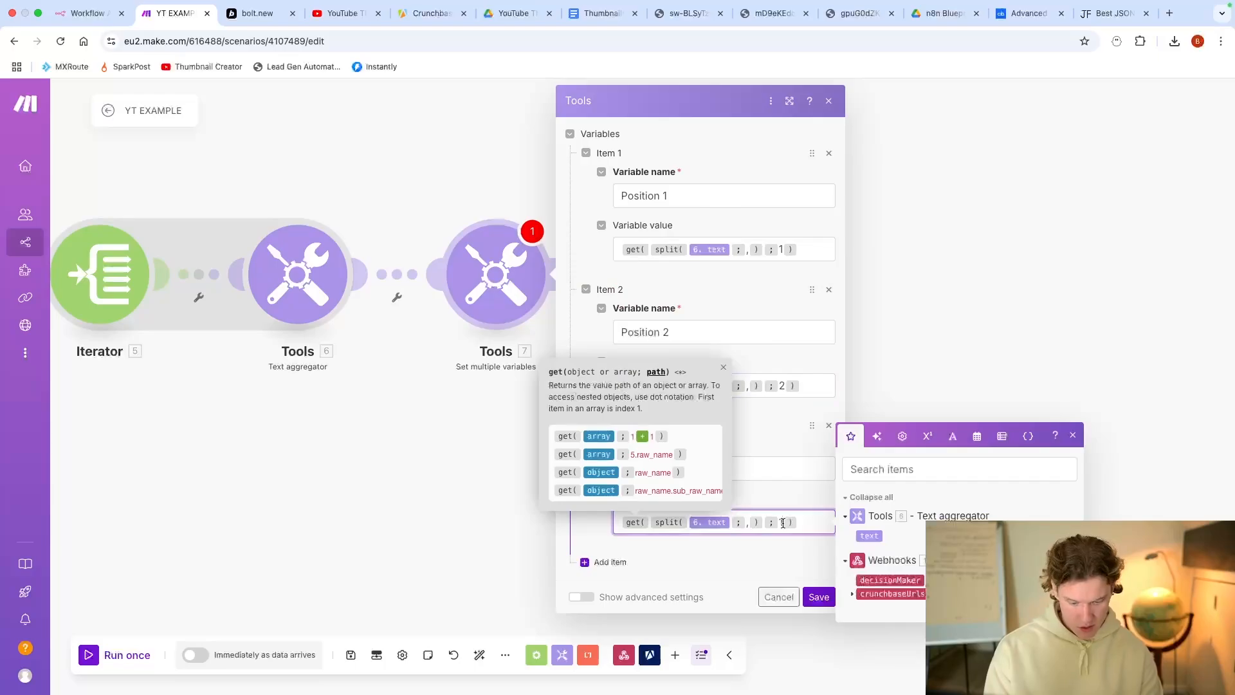
left_click(820, 598)
Step: Start a single scenario run that waits for webhook data
left_click_drag(579, 478, 794, 423)
scroll(740, 419, "down", 2)
left_click(138, 656)
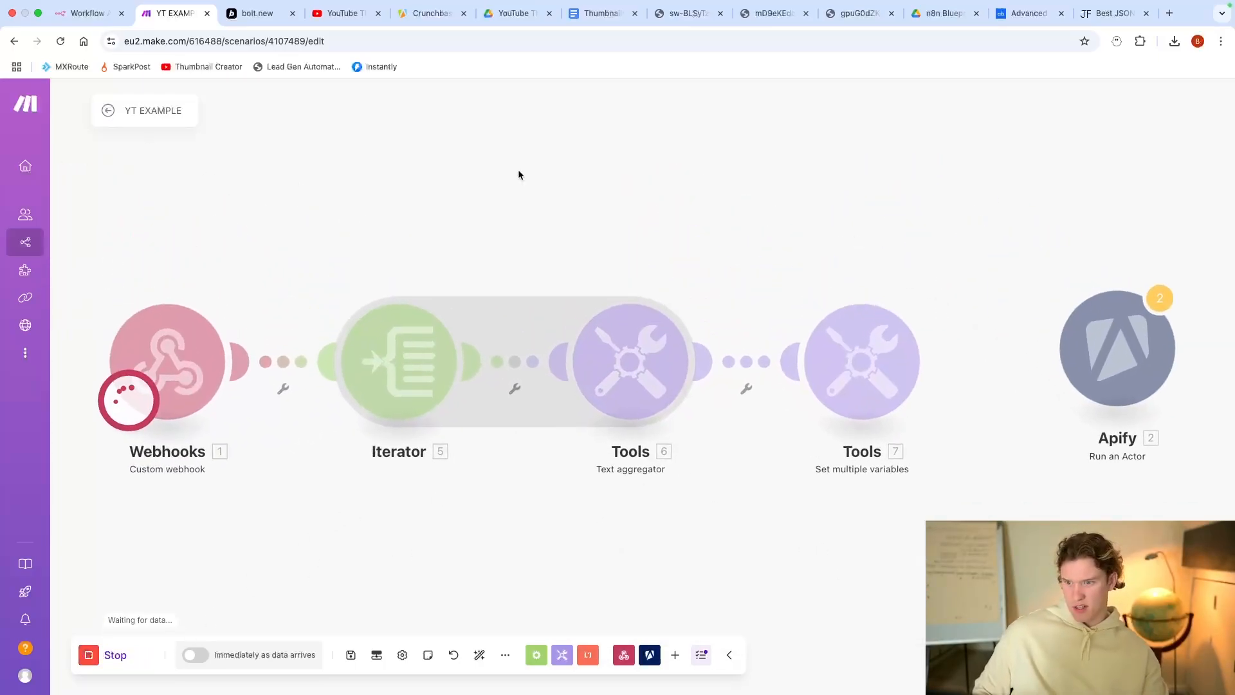
Step: Pick VP Engineering, VP Technology and Head of Engineering, paste the Crunchbase URL, and trigger lead finding
left_click(242, 15)
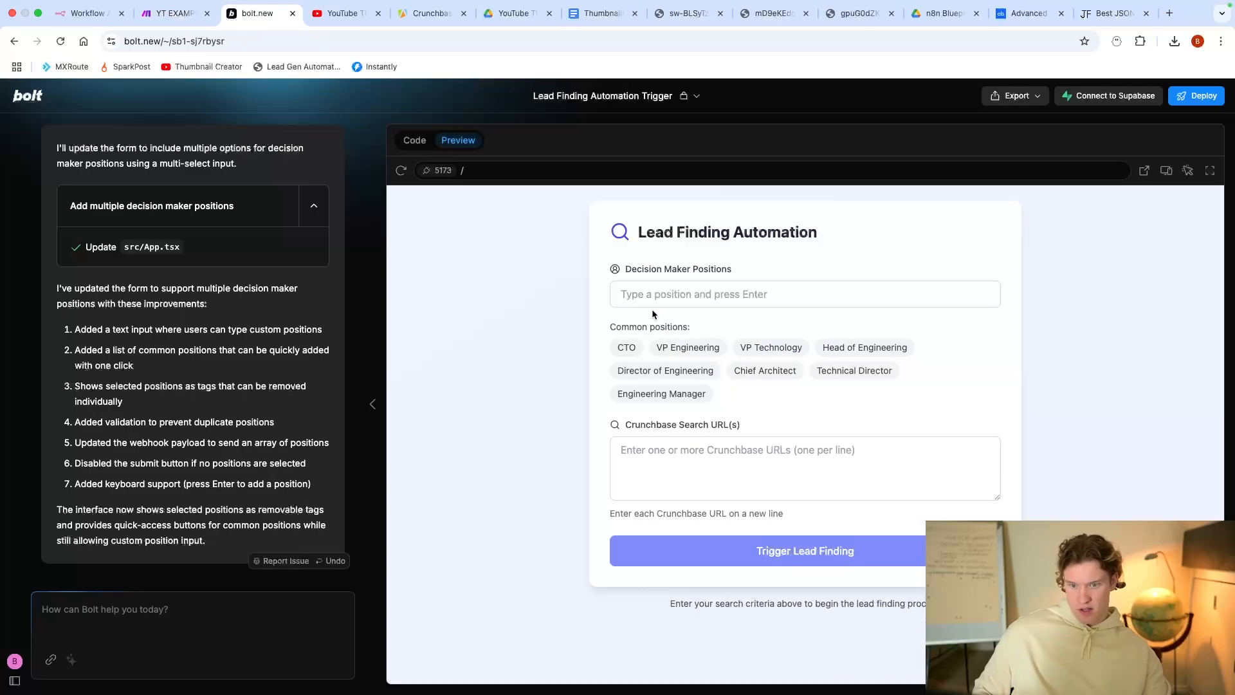
left_click(688, 348)
left_click(767, 365)
left_click(836, 365)
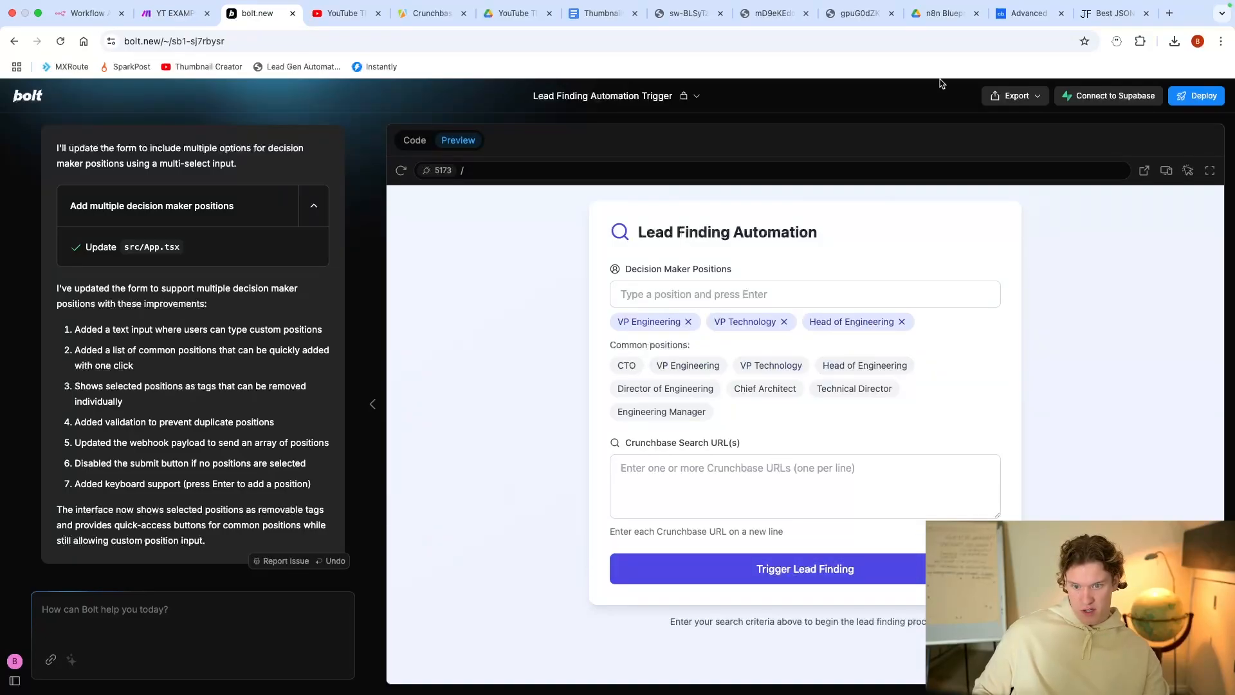
left_click(1003, 15)
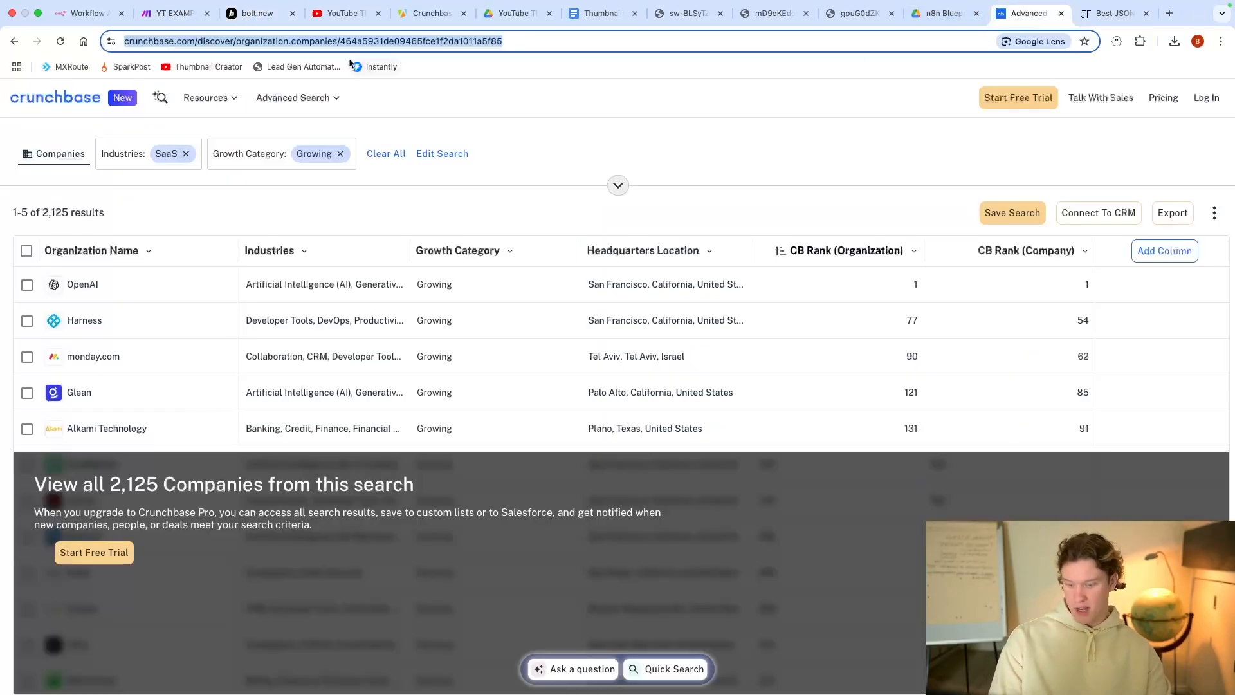
left_click(170, 13)
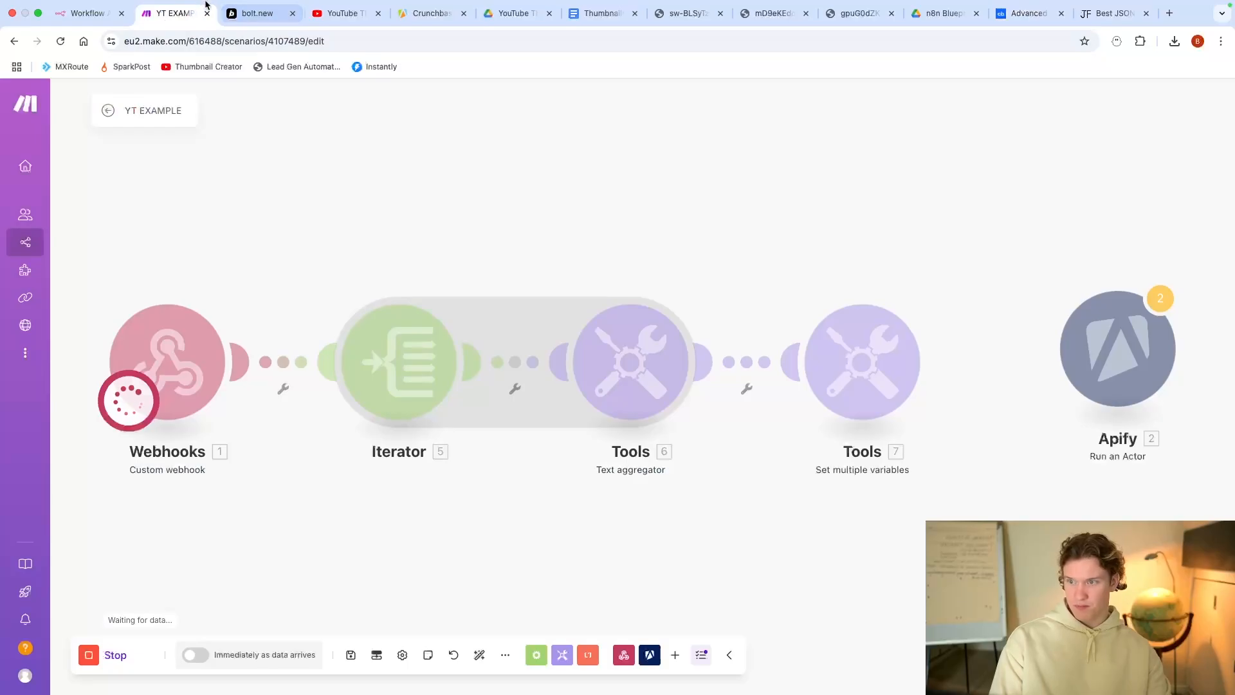
left_click(257, 13)
left_click(805, 486)
key("super+v")
left_click(811, 569)
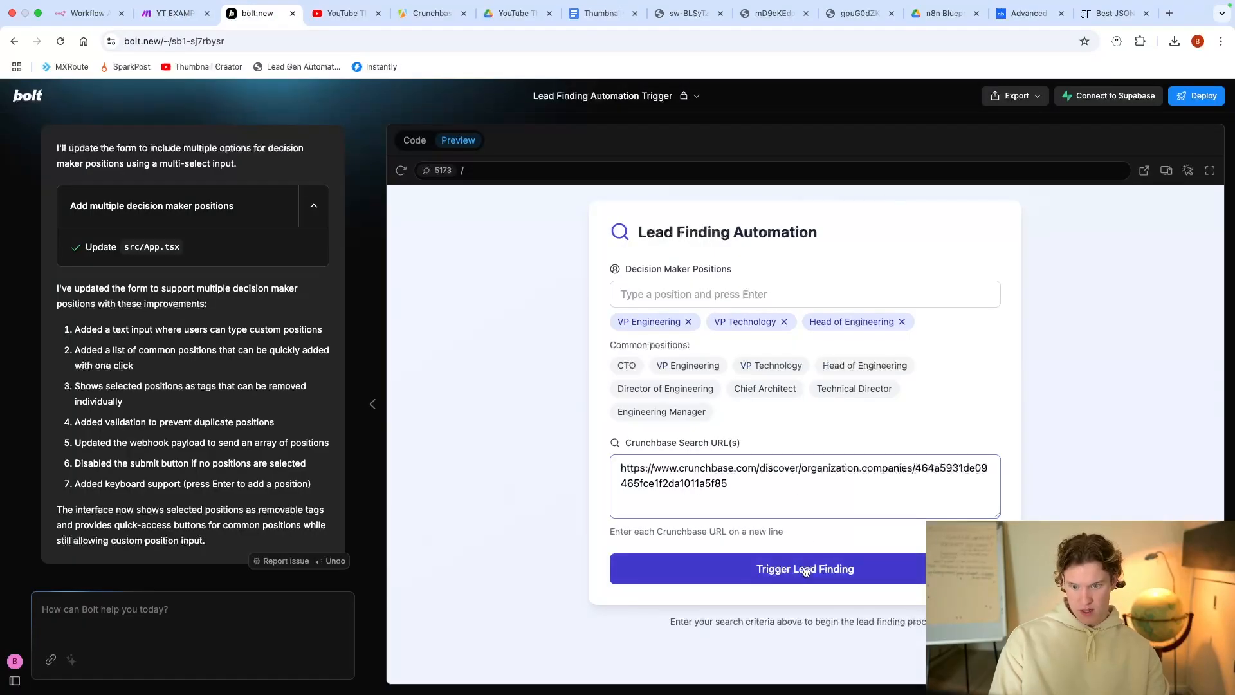
left_click(170, 12)
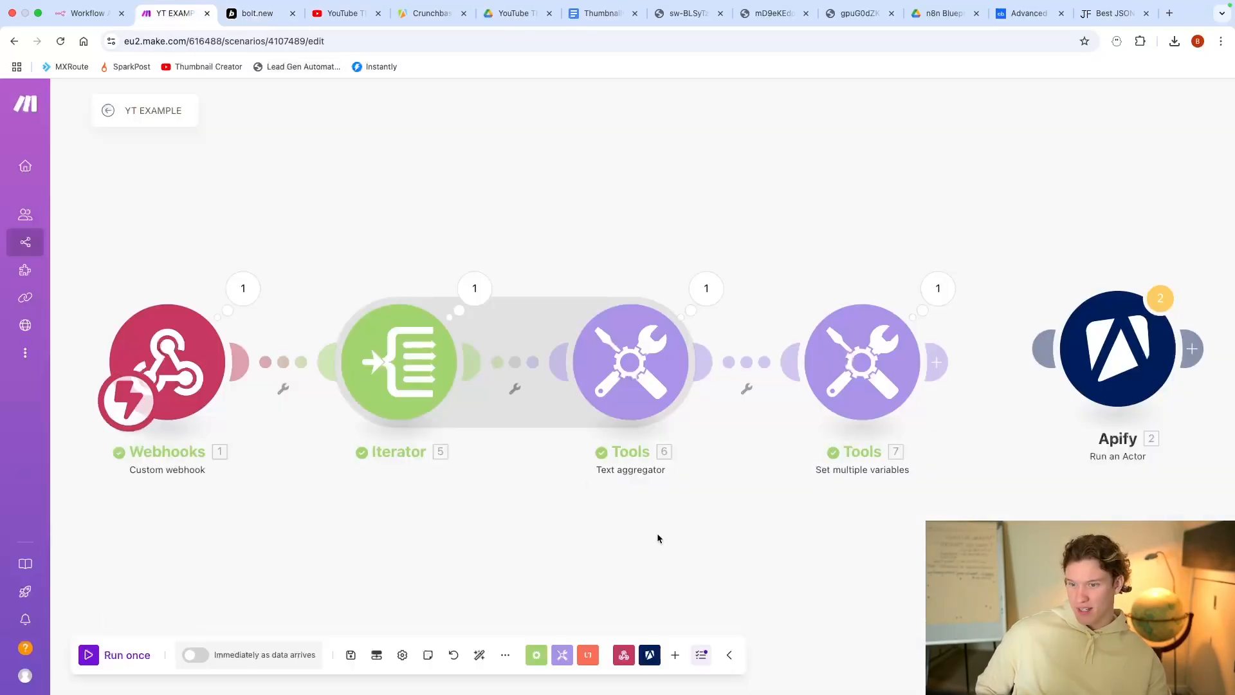
Step: Inspect the webhook's positions and Crunchbase URL arrays, then the Iterator's output bundles
left_click(256, 302)
left_click(340, 313)
left_click(381, 352)
left_click(368, 468)
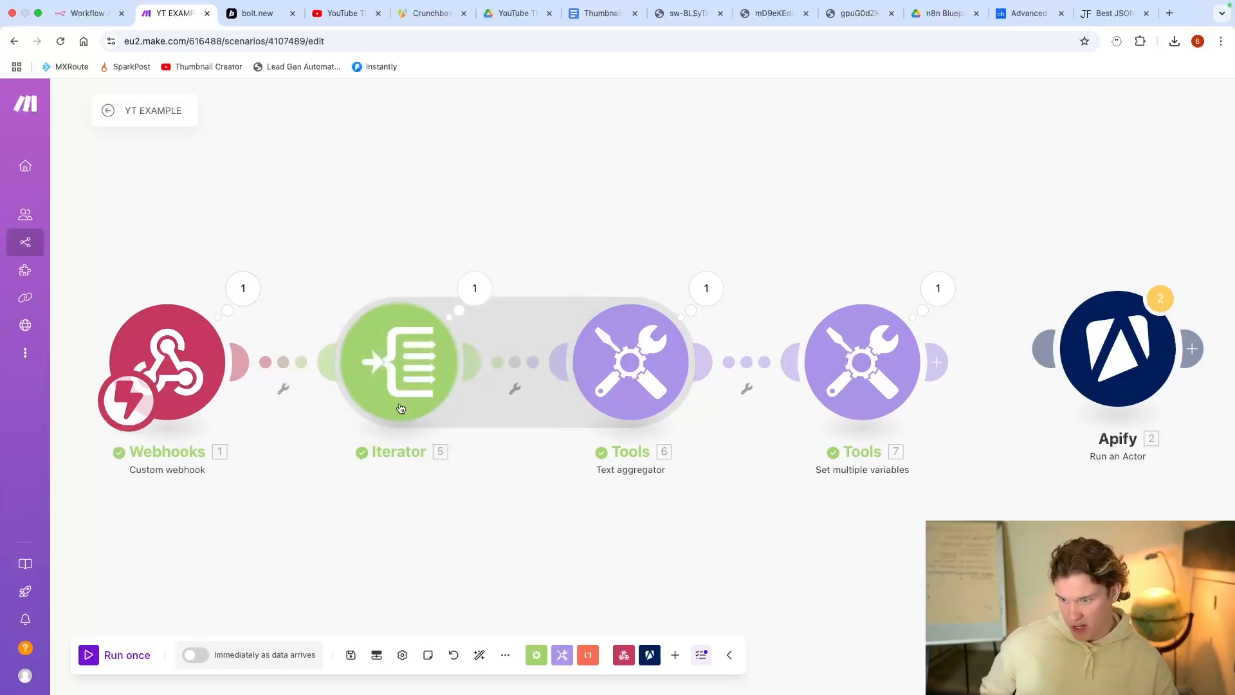
left_click(473, 291)
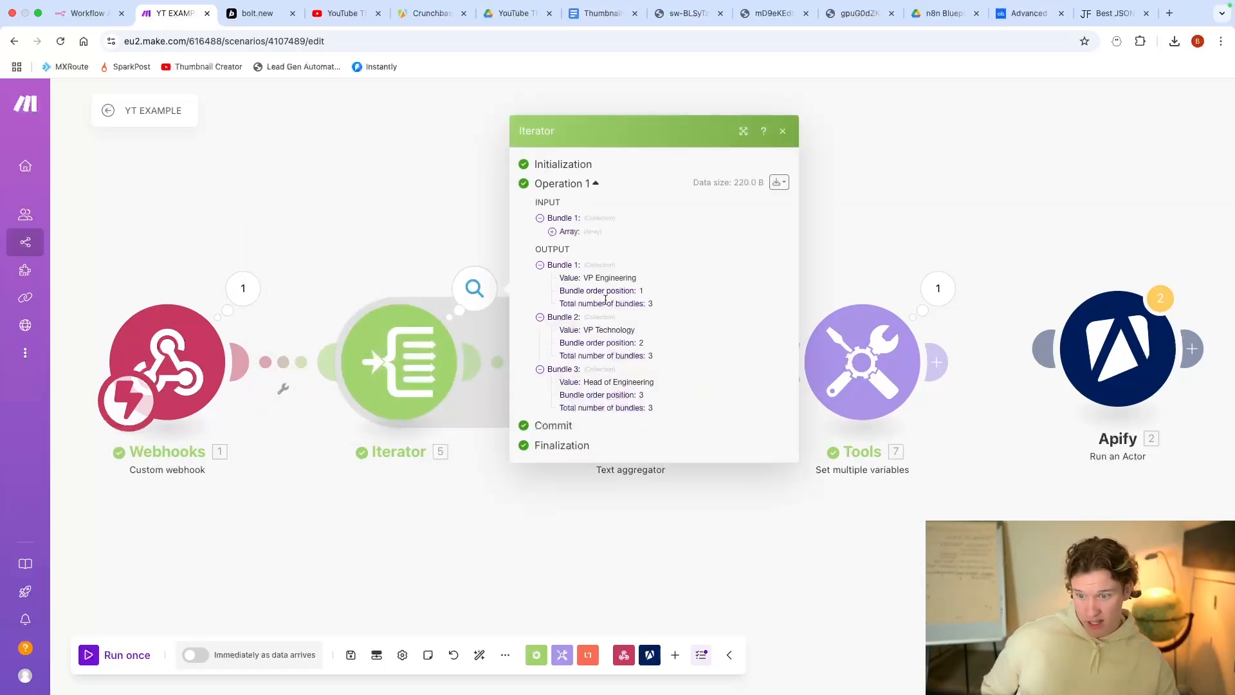
left_click_drag(584, 277, 634, 290)
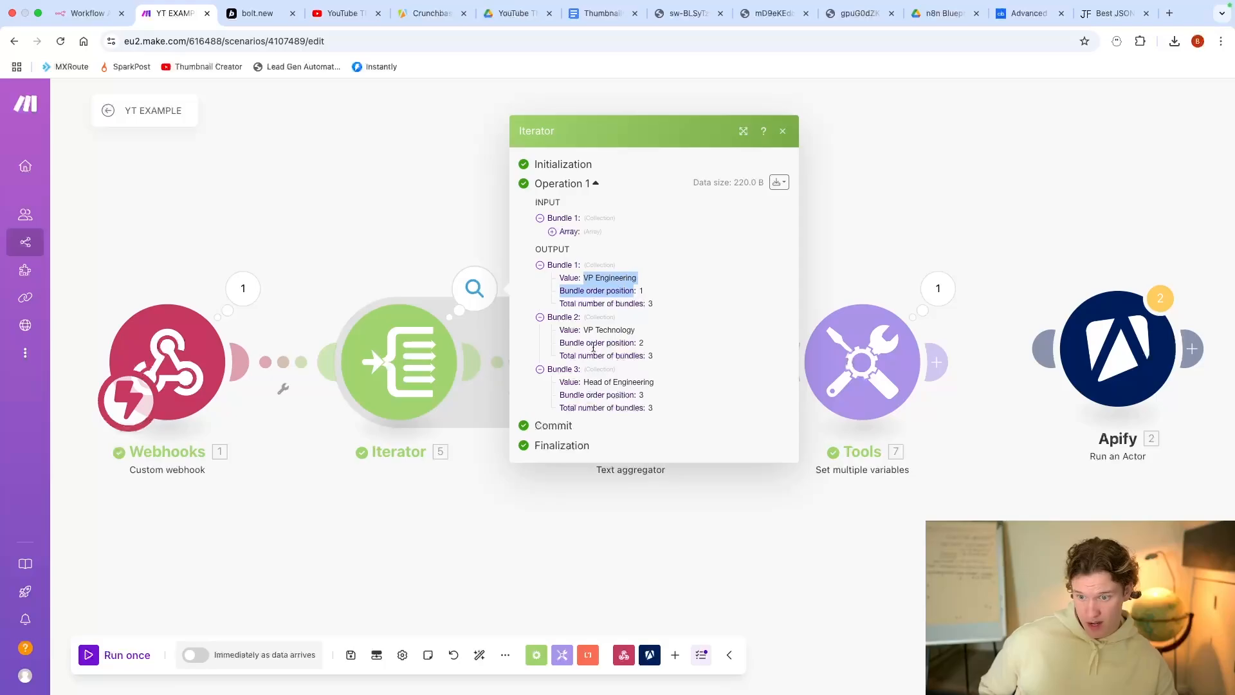
left_click(592, 509)
Step: Check the comma-joined aggregator text and the Position 1–3 values from the variables module
left_click(703, 291)
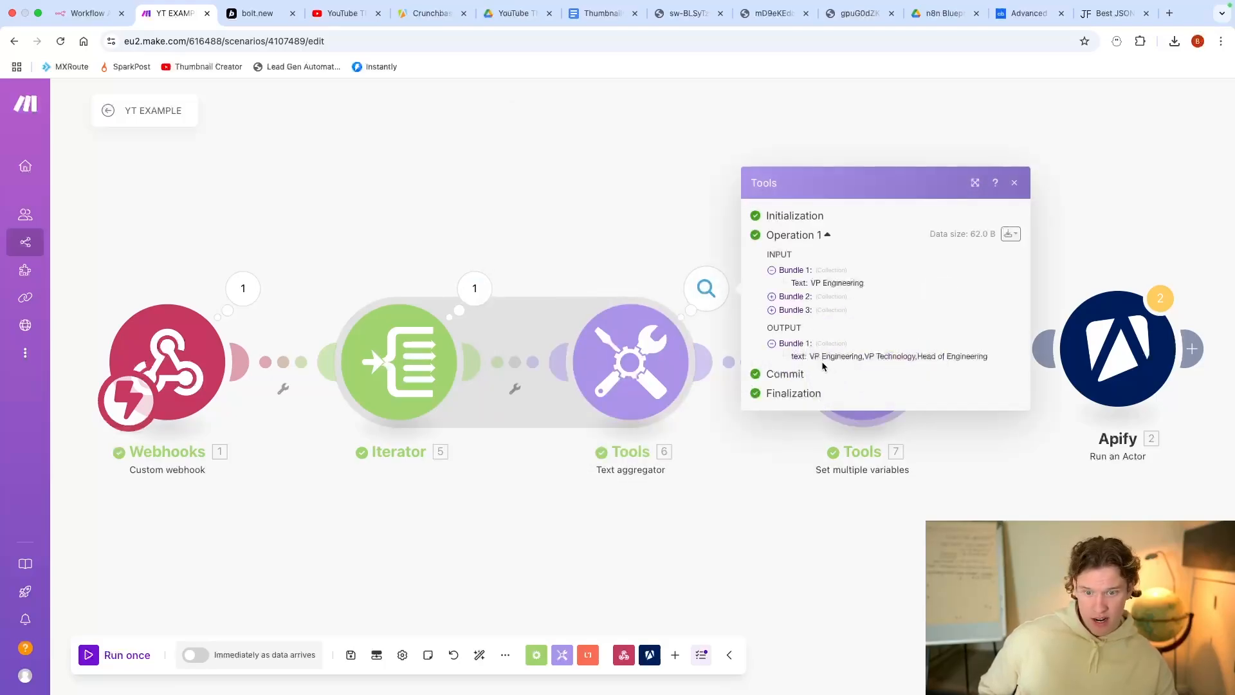
left_click_drag(810, 357, 989, 357)
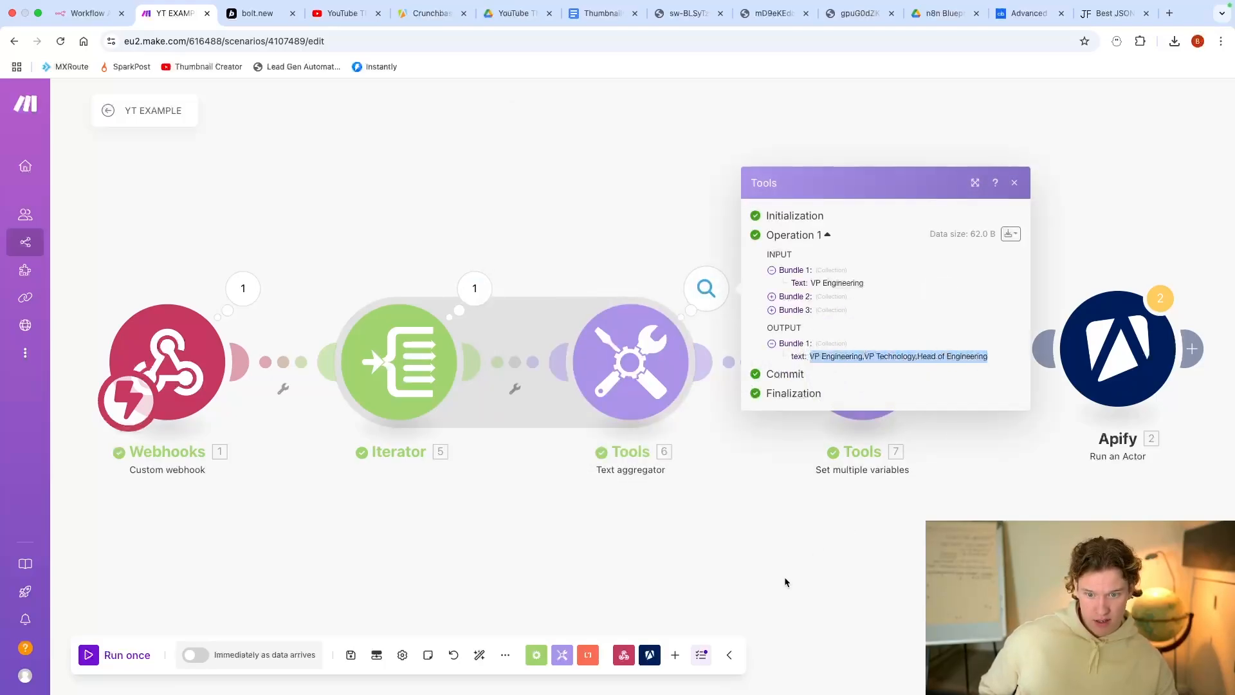
left_click(766, 567)
left_click(627, 379)
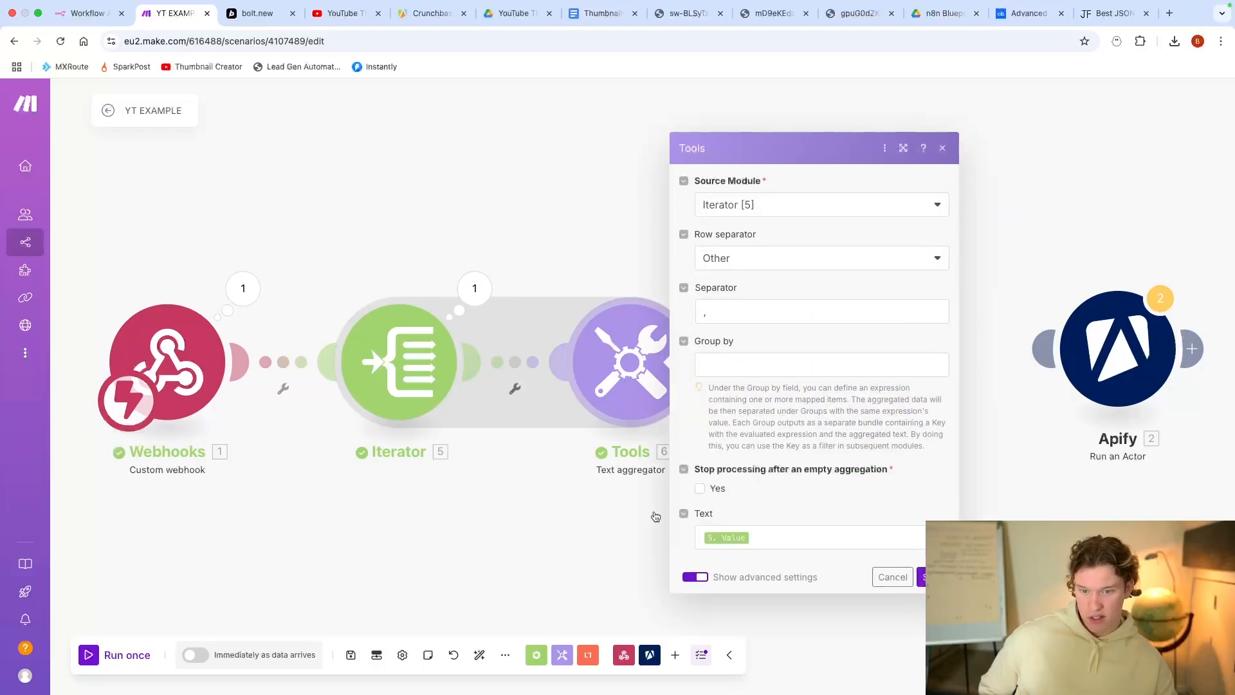
left_click(625, 532)
left_click_drag(665, 543, 616, 465)
scroll(615, 466, "down", 2)
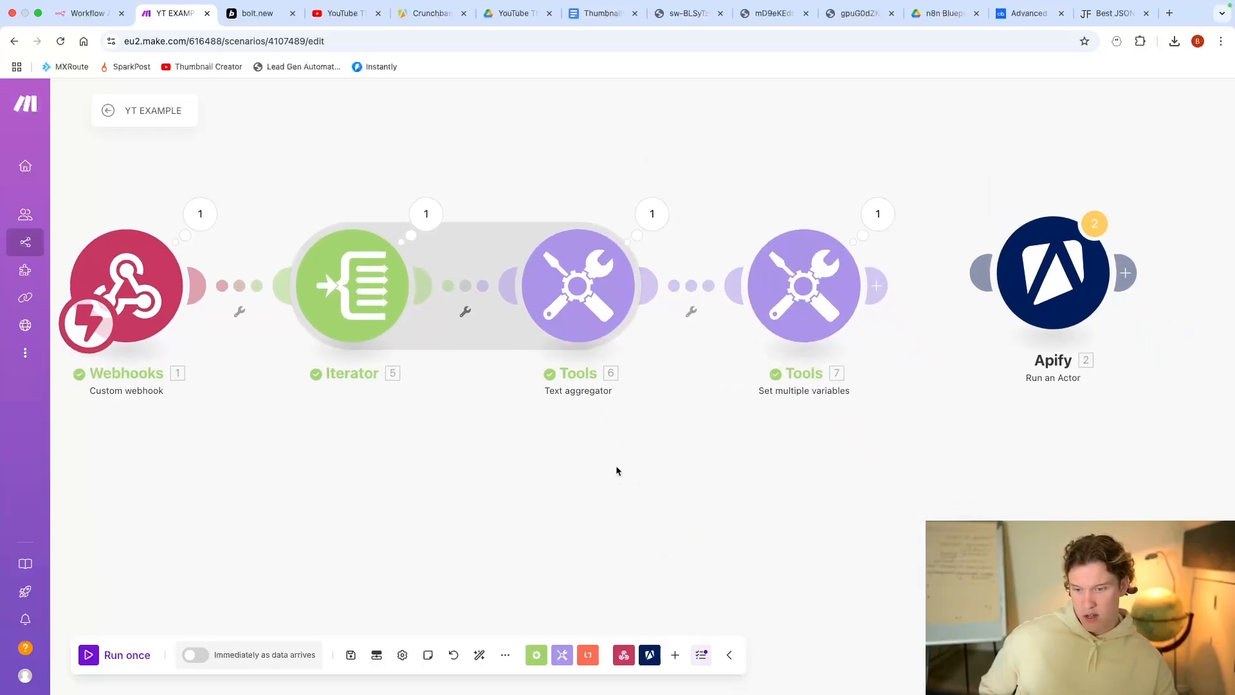
left_click(789, 346)
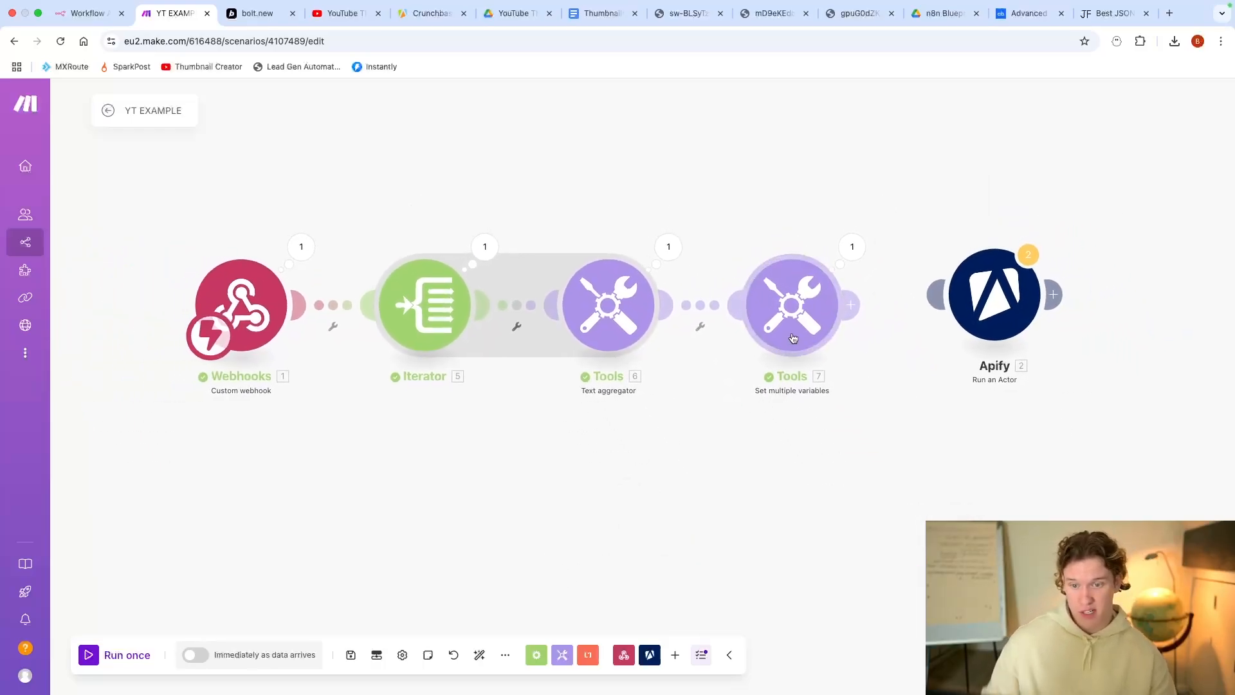
left_click(684, 513)
left_click(862, 256)
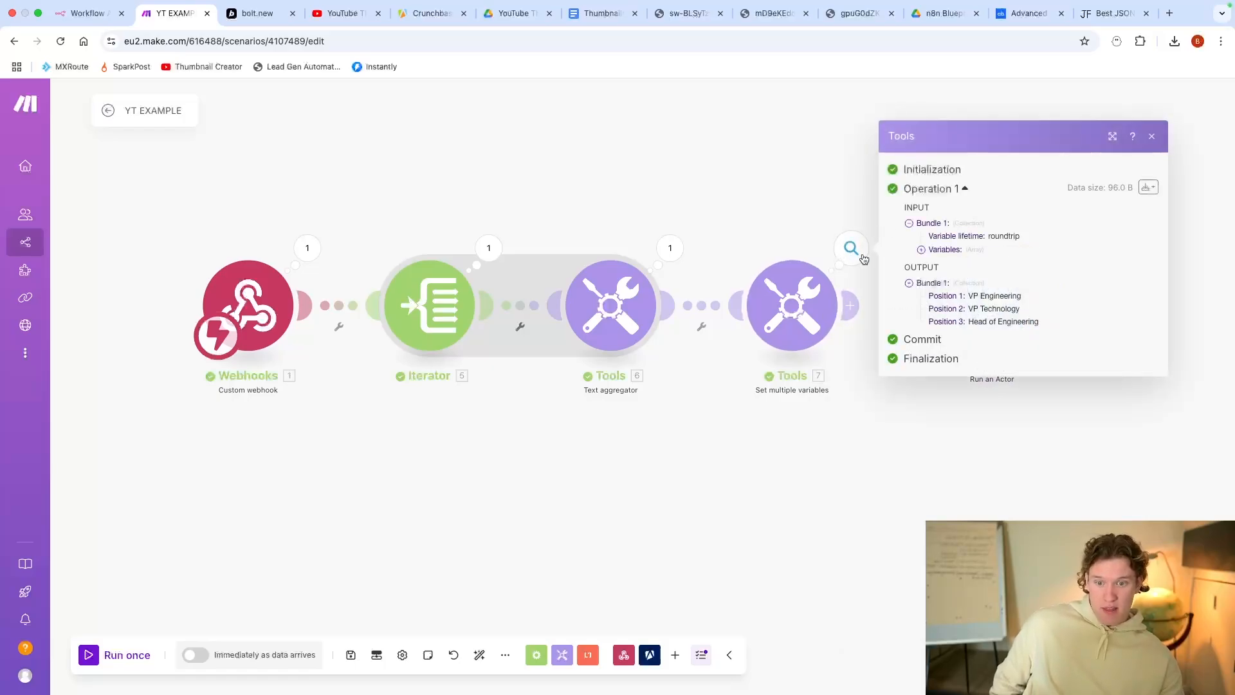
left_click_drag(968, 297, 1009, 310)
Step: Link the variables module to Apify and map Position 1 and 2 over the founder and director entries
left_click(885, 411)
left_click_drag(850, 307, 965, 299)
left_click(984, 302)
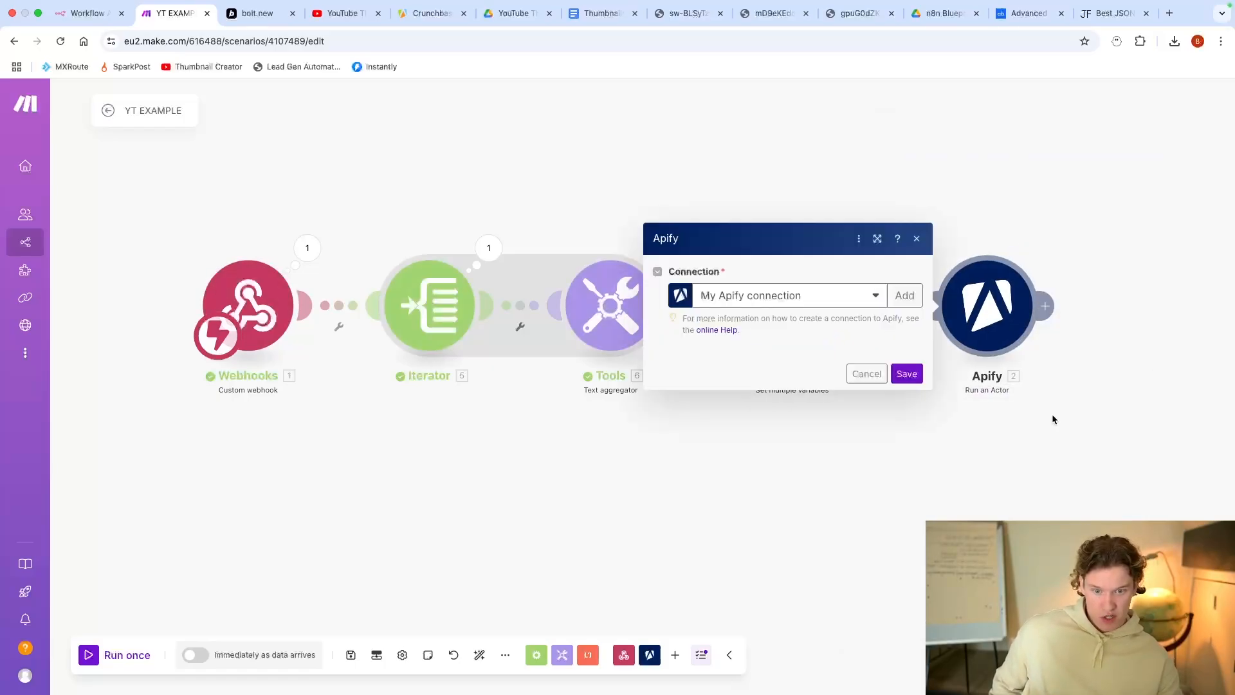
scroll(837, 405, "down", 1)
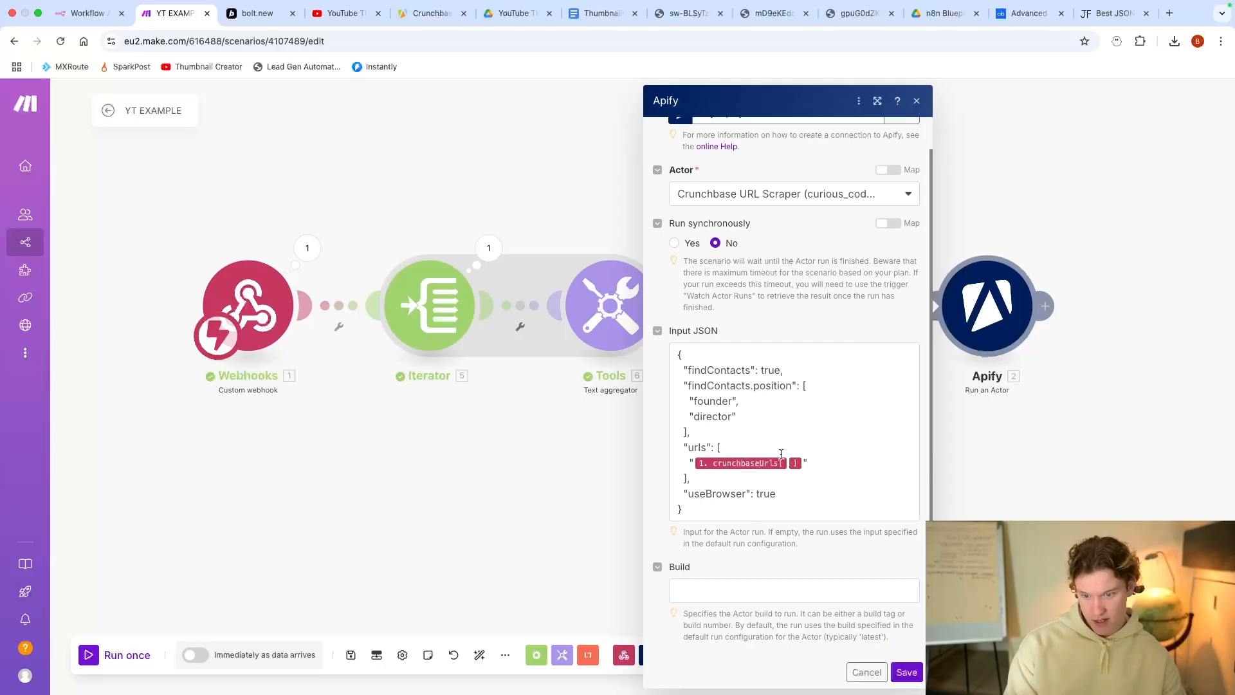
left_click(735, 401)
key("BackSpace")
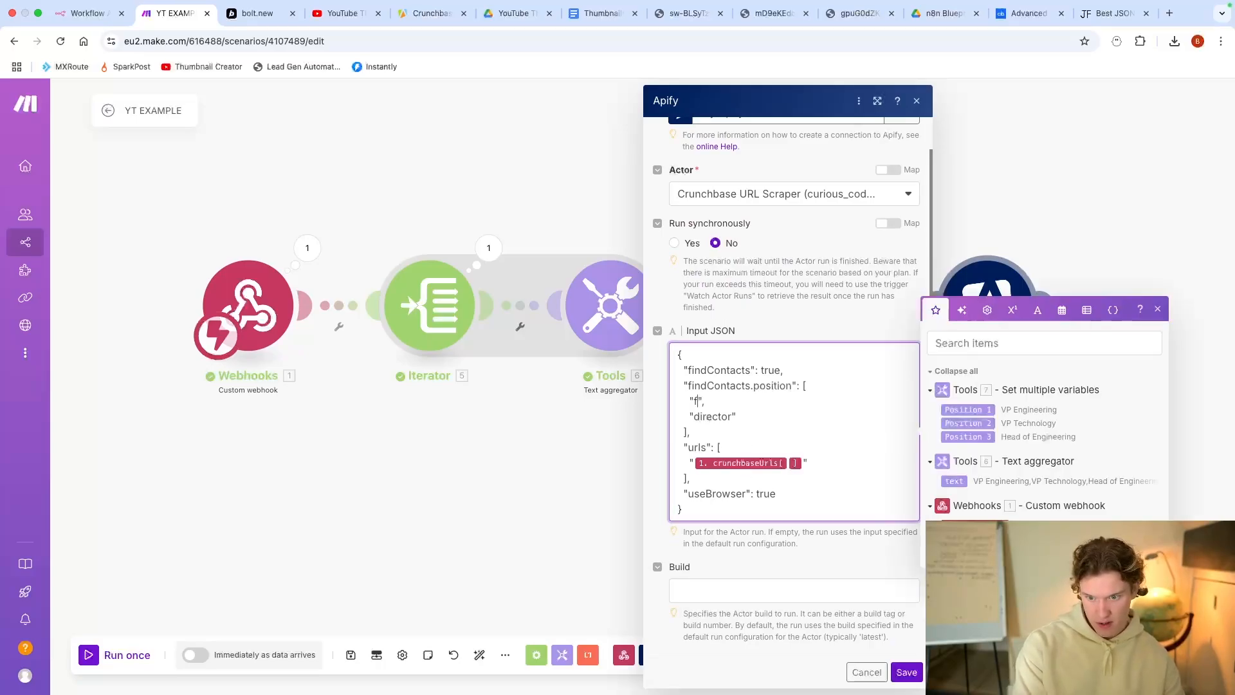
left_click(974, 404)
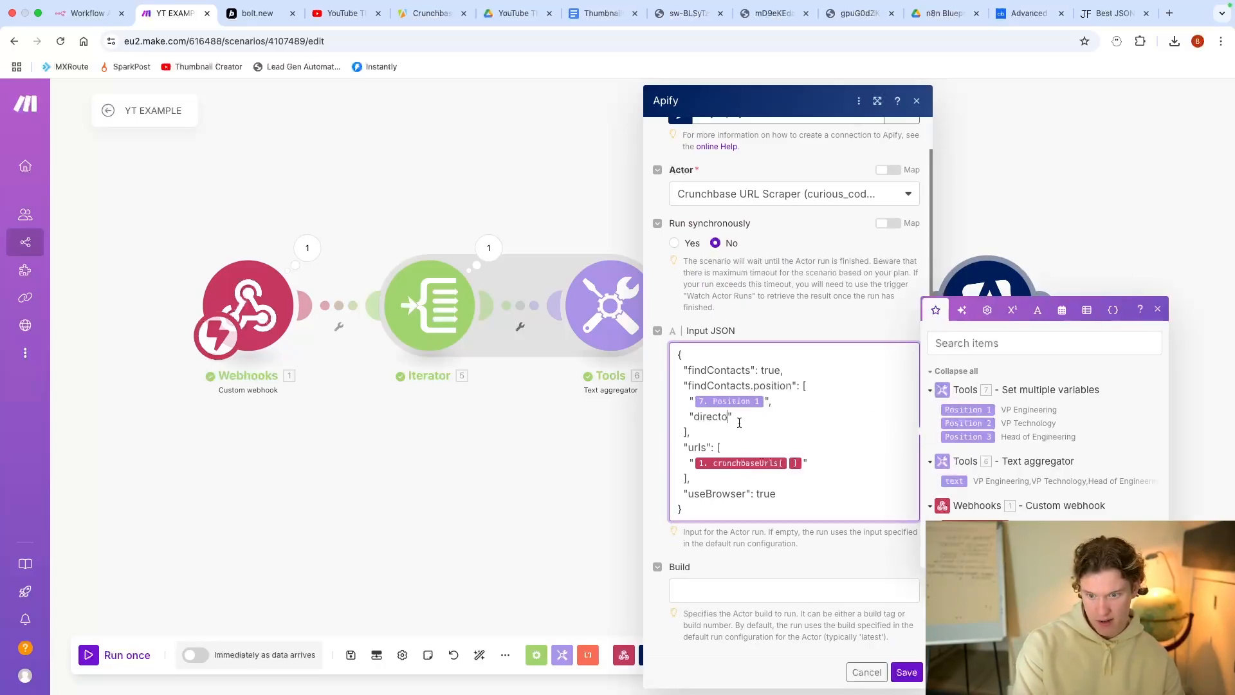
left_click(947, 424)
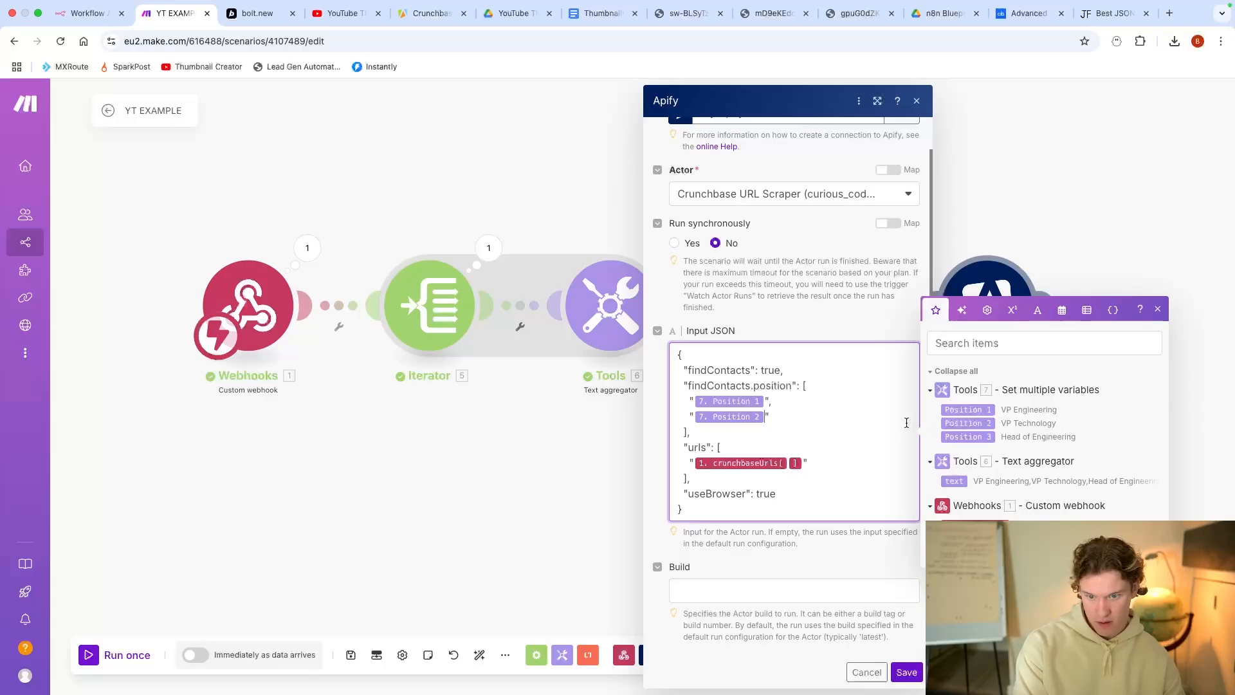
Step: Add Position 3 as a new findContacts.position entry and save the Apify input JSON
key("Return")
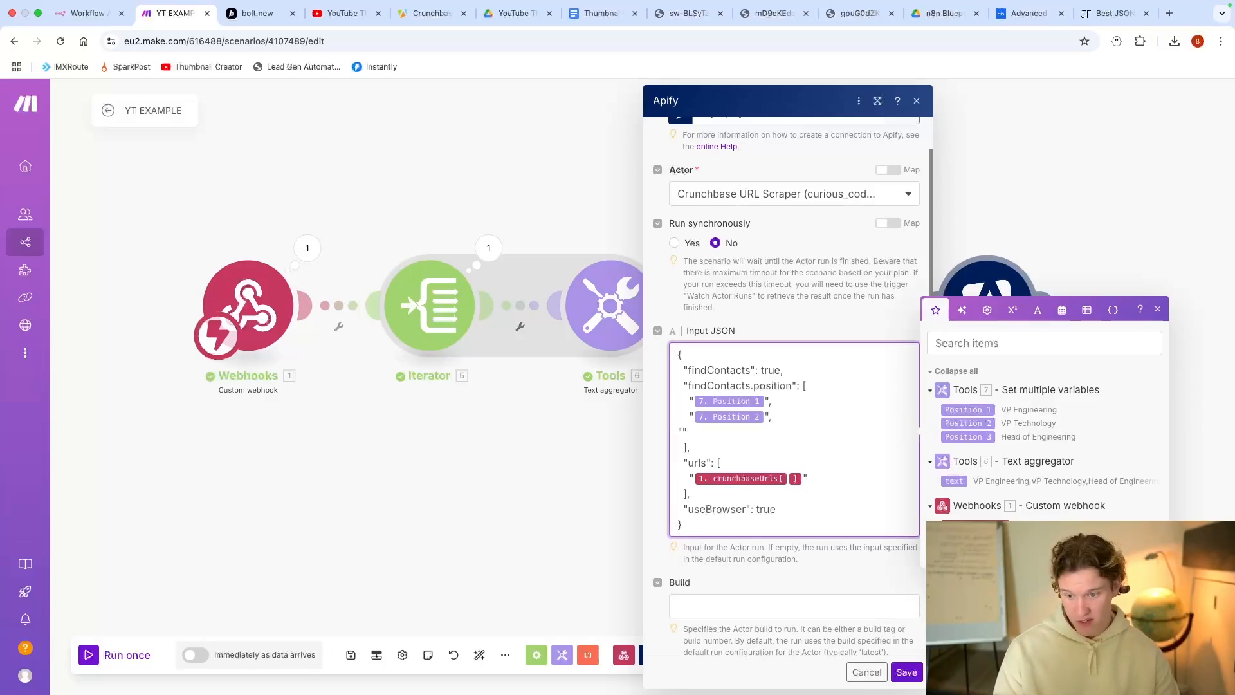
left_click(684, 429)
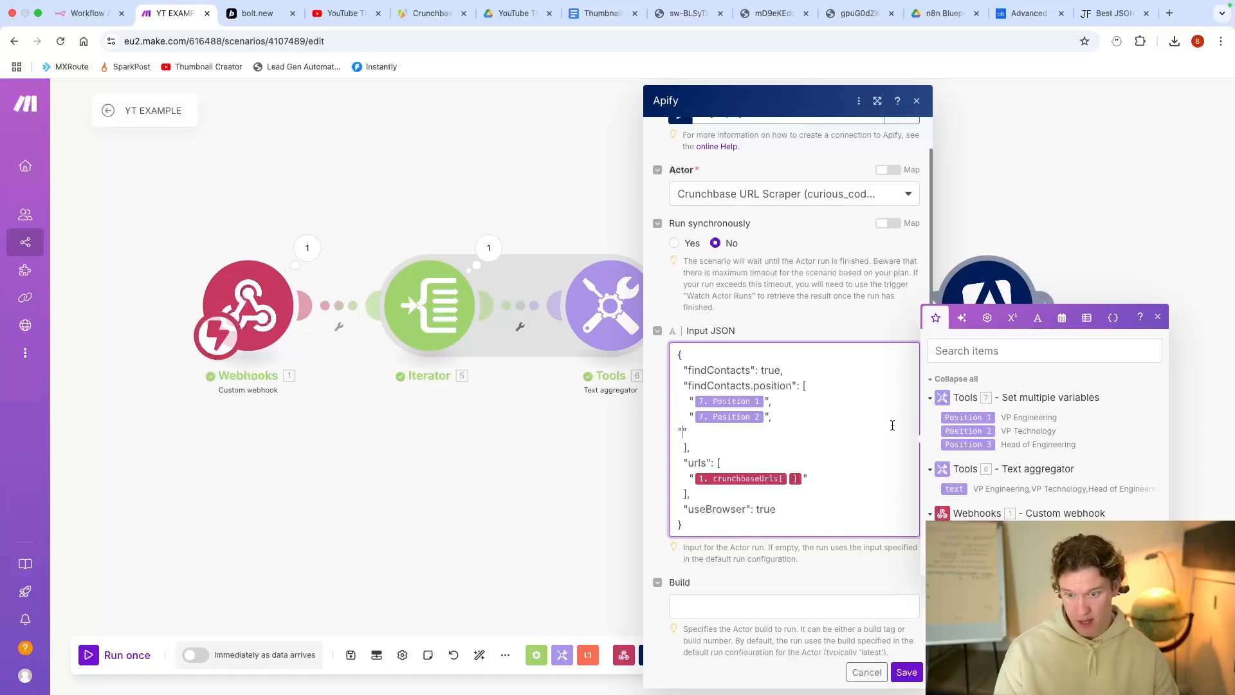
left_click(965, 445)
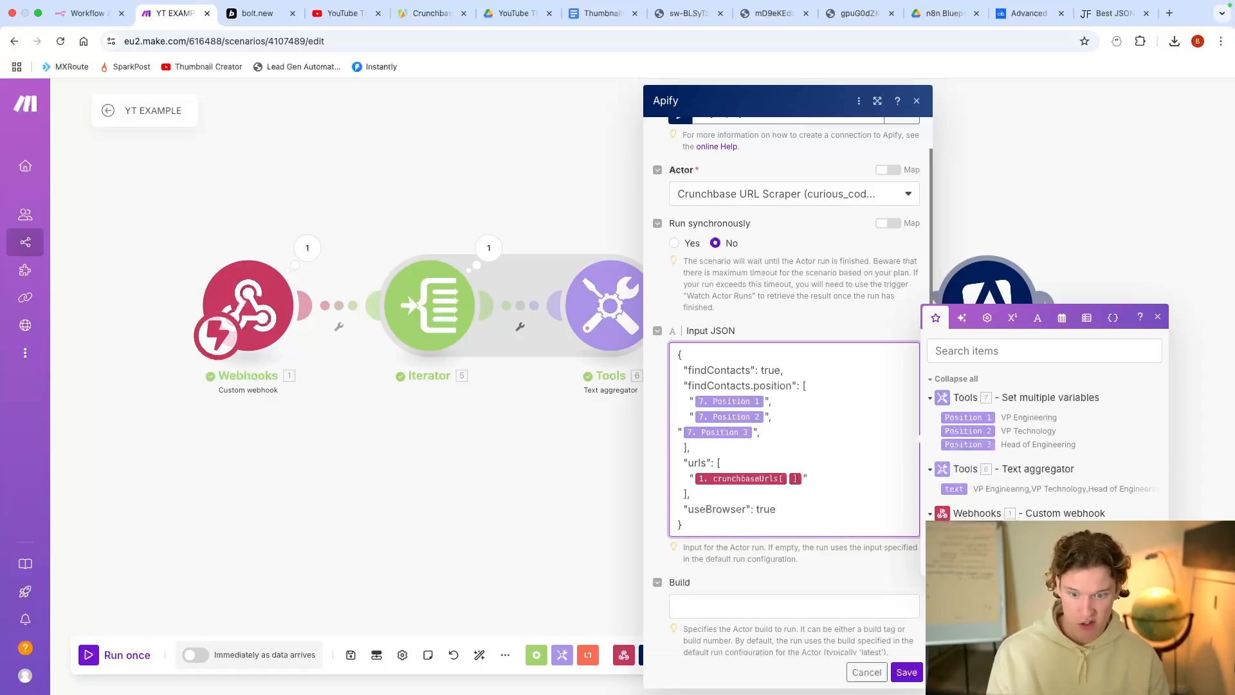
key("Return")
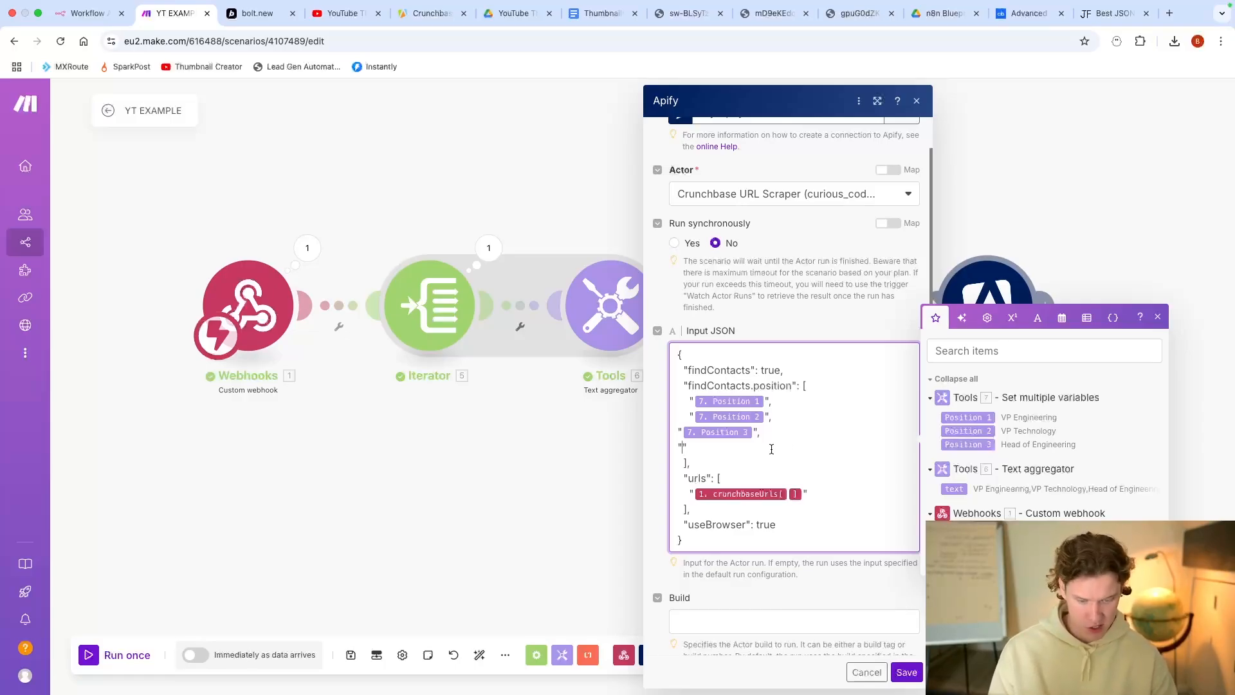
type(",")
key("Return")
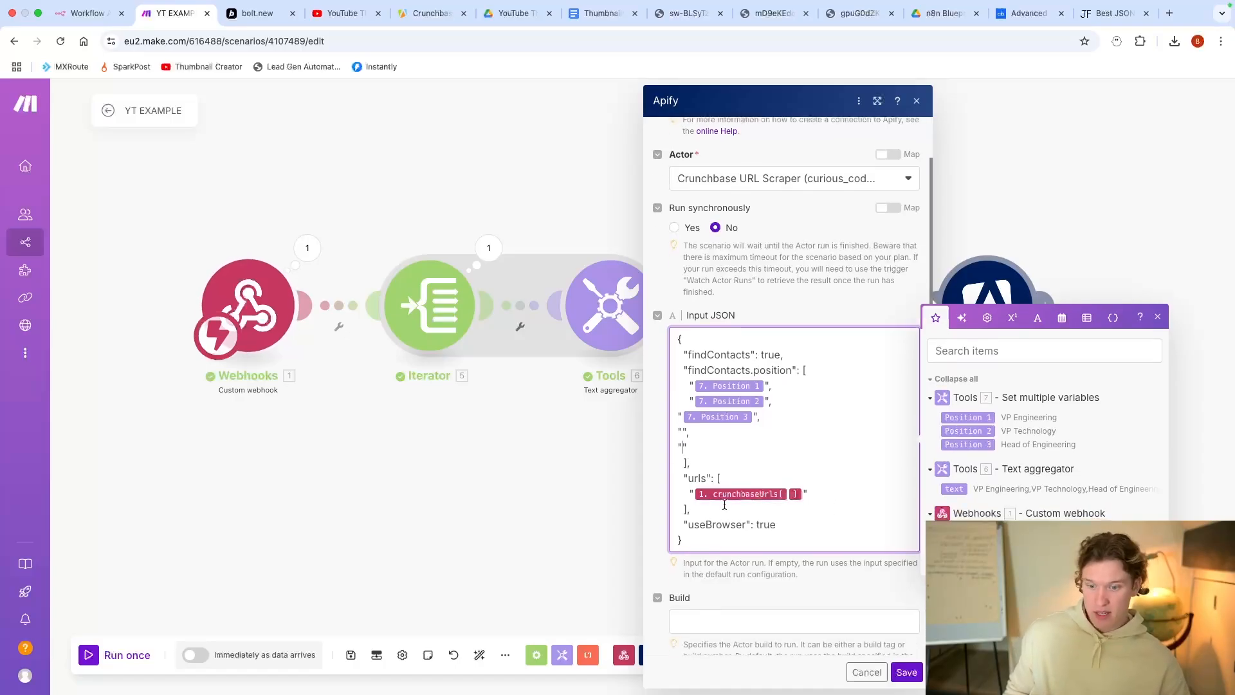
left_click(907, 671)
scroll(774, 509, "down", 5)
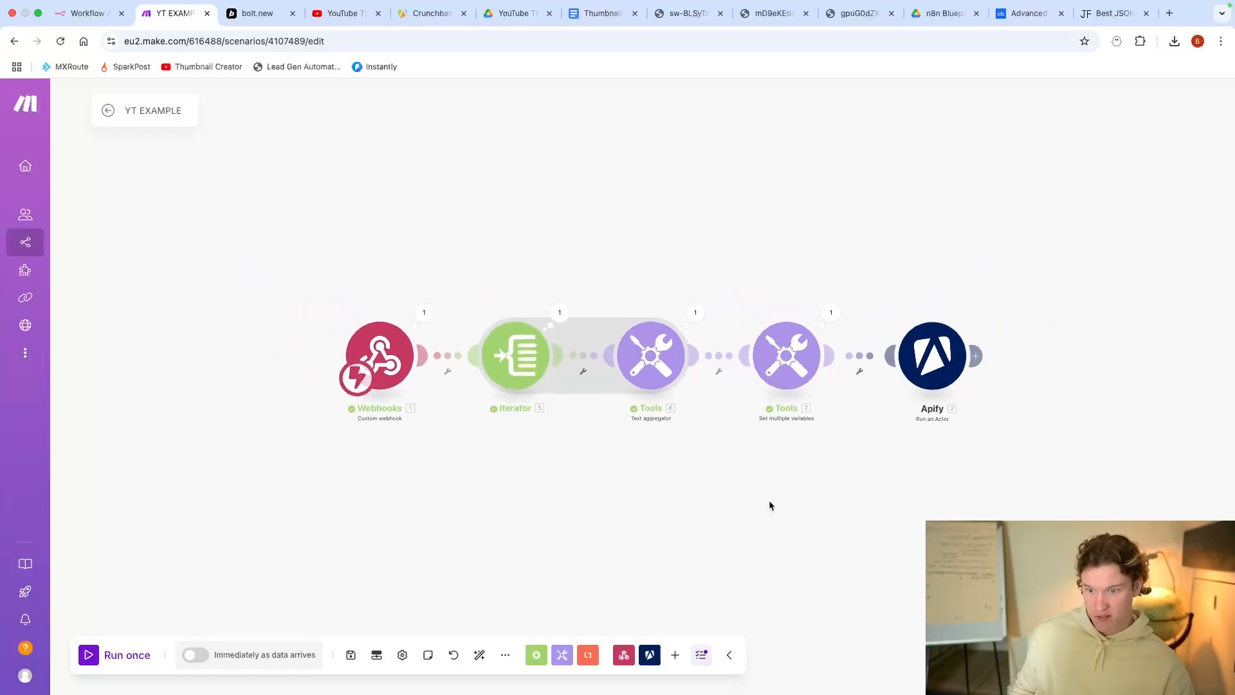
Step: Remove the aggregator's links and attach the Set multiple variables module directly after the Iterator
left_click_drag(769, 500, 707, 333)
scroll(708, 339, "down", 1)
left_click(530, 175)
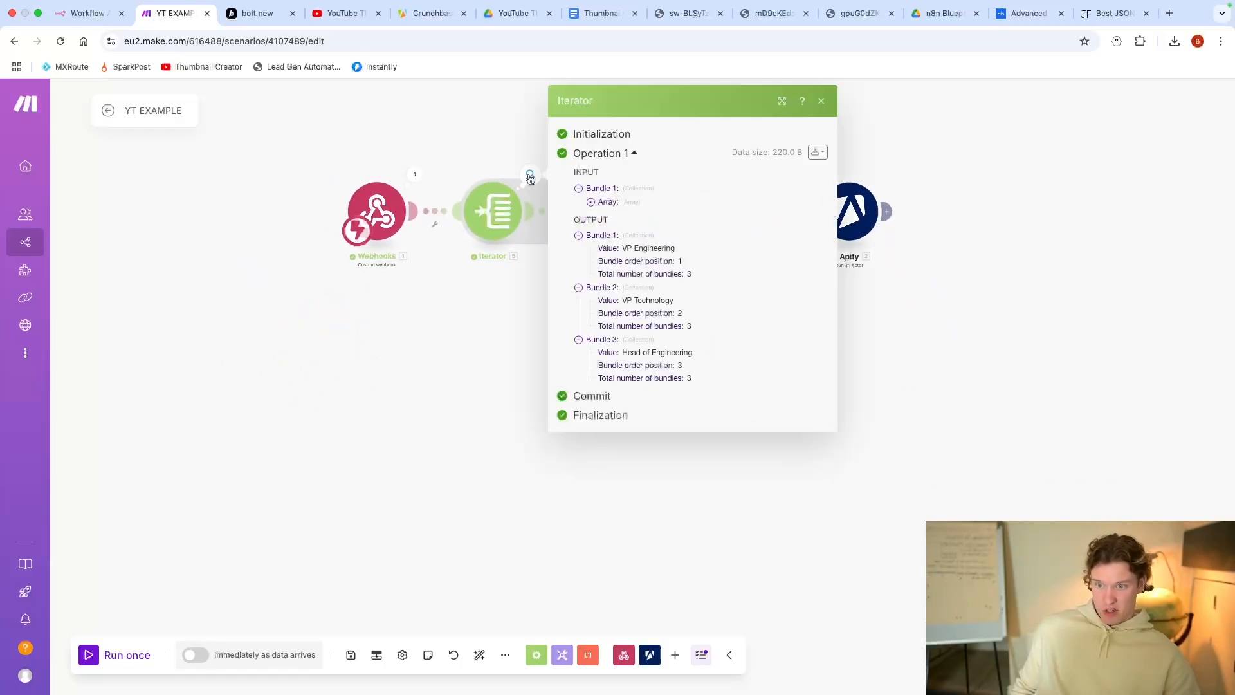
left_click(538, 349)
right_click(553, 212)
left_click(592, 245)
right_click(668, 223)
left_click(695, 244)
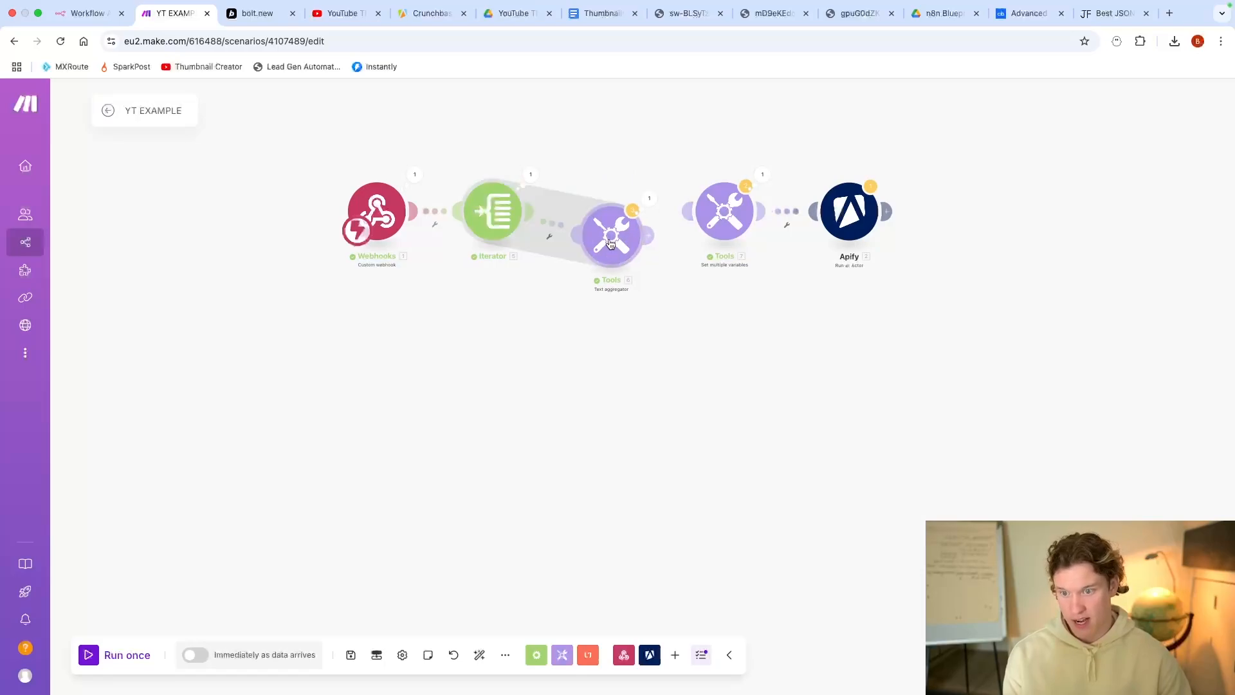
left_click_drag(711, 222, 602, 218)
Step: Review the get(split()) formulas for Position 1, 2 and 3
left_click(612, 209)
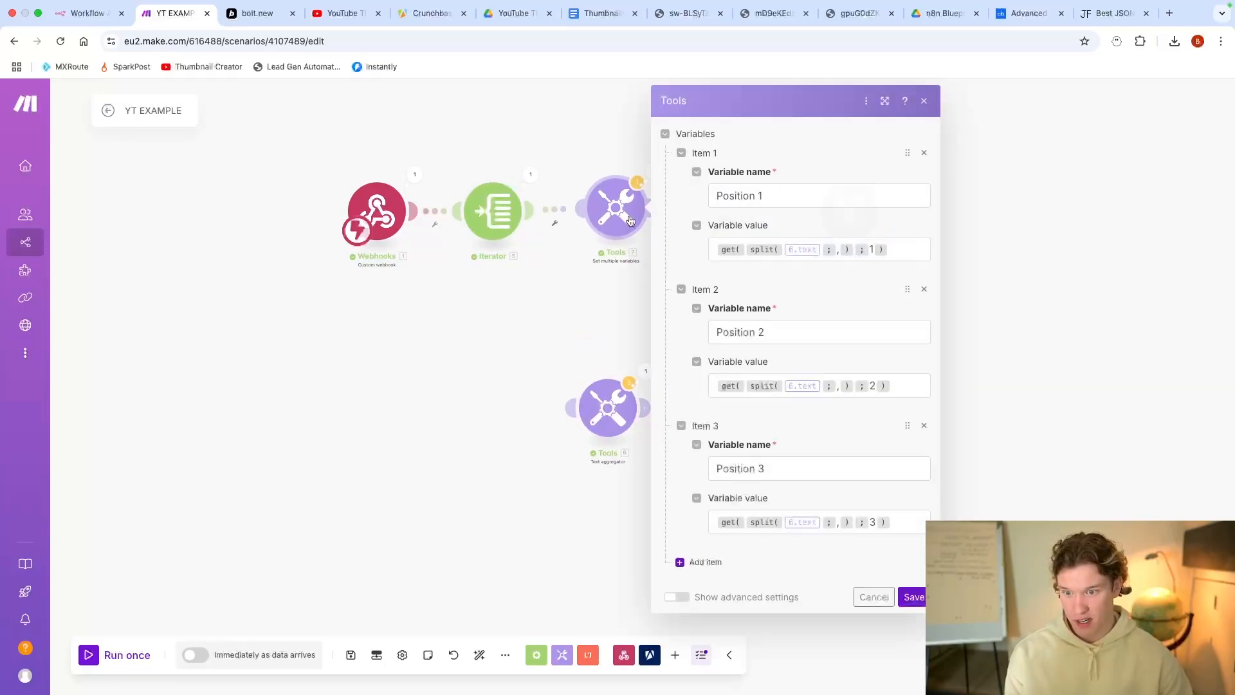
left_click(871, 242)
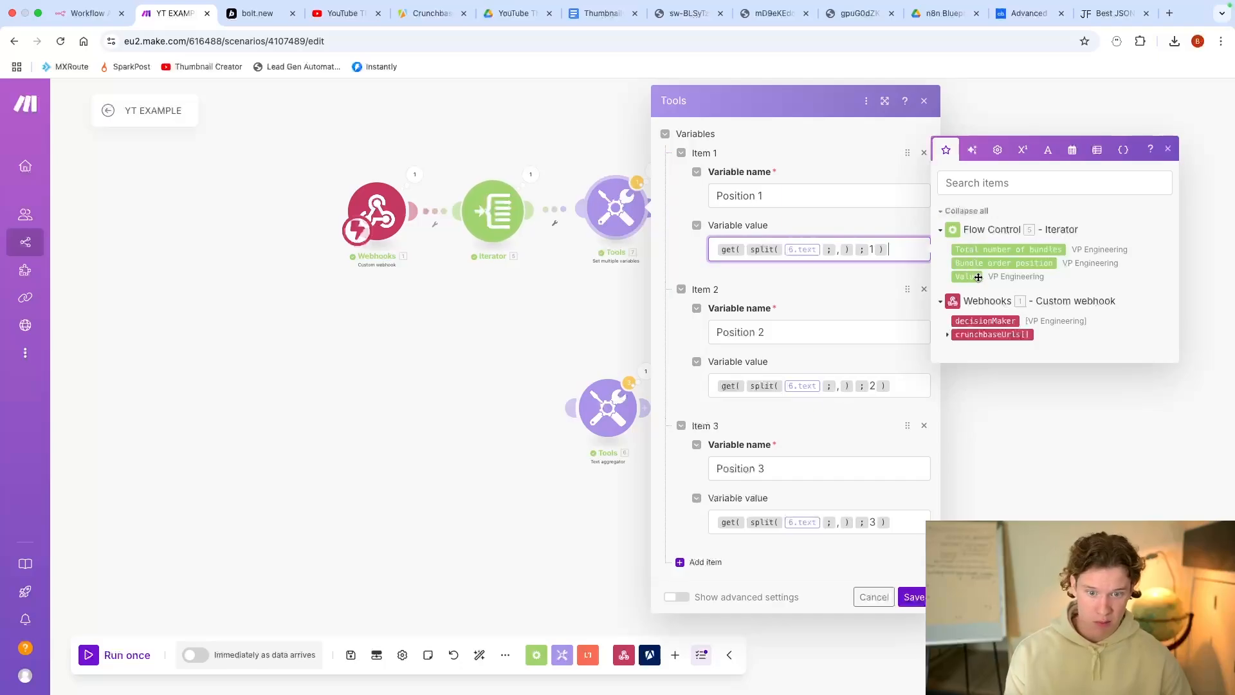
left_click(853, 390)
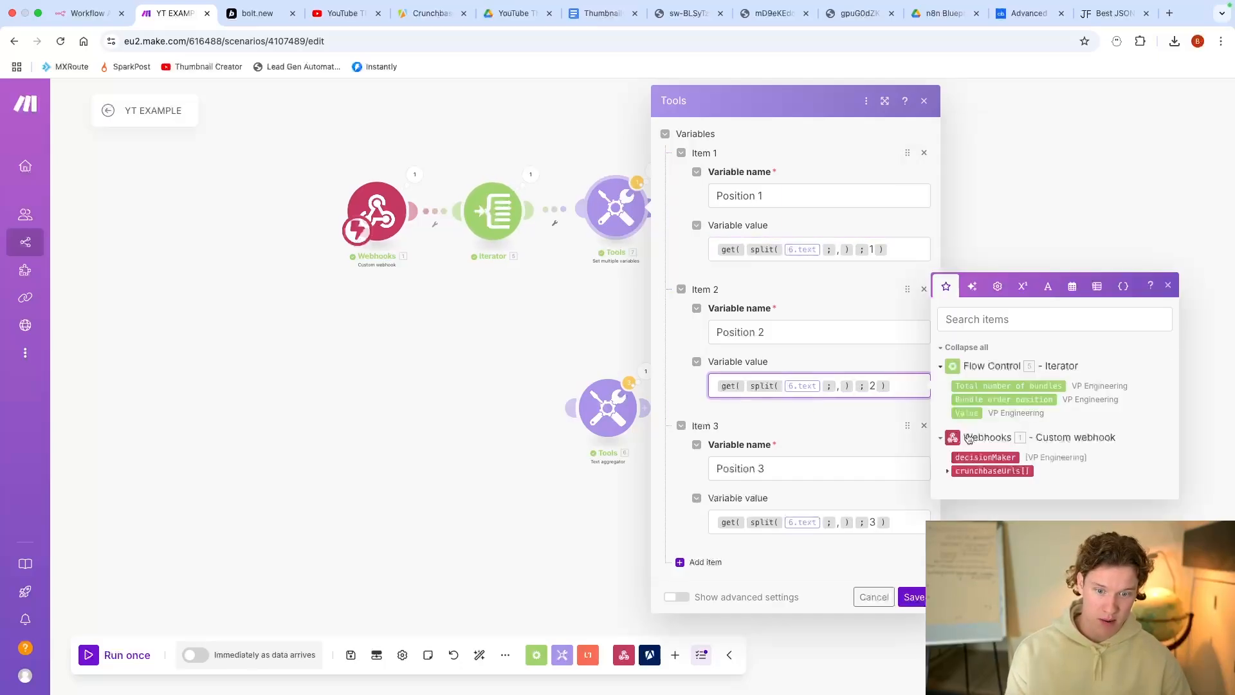
left_click(914, 522)
left_click(569, 341)
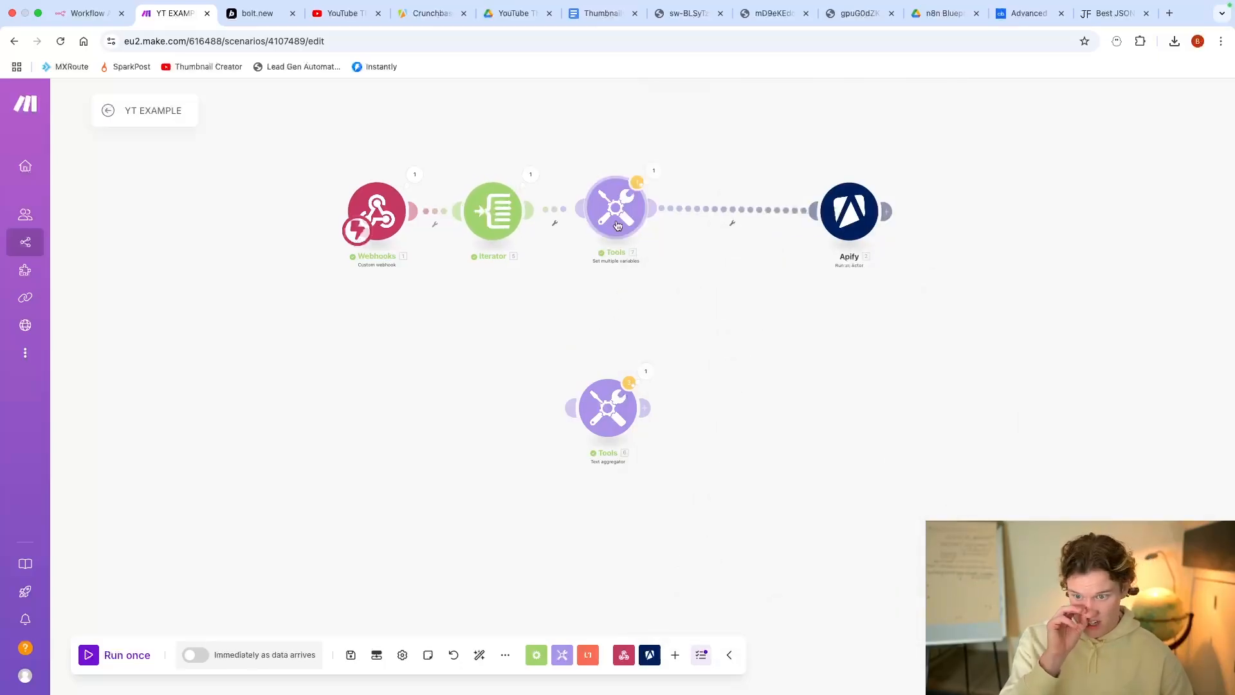
Step: Insert the Text aggregator between the Iterator and the Set multiple variables module
left_click_drag(617, 223, 743, 227)
left_click_drag(620, 419, 633, 222)
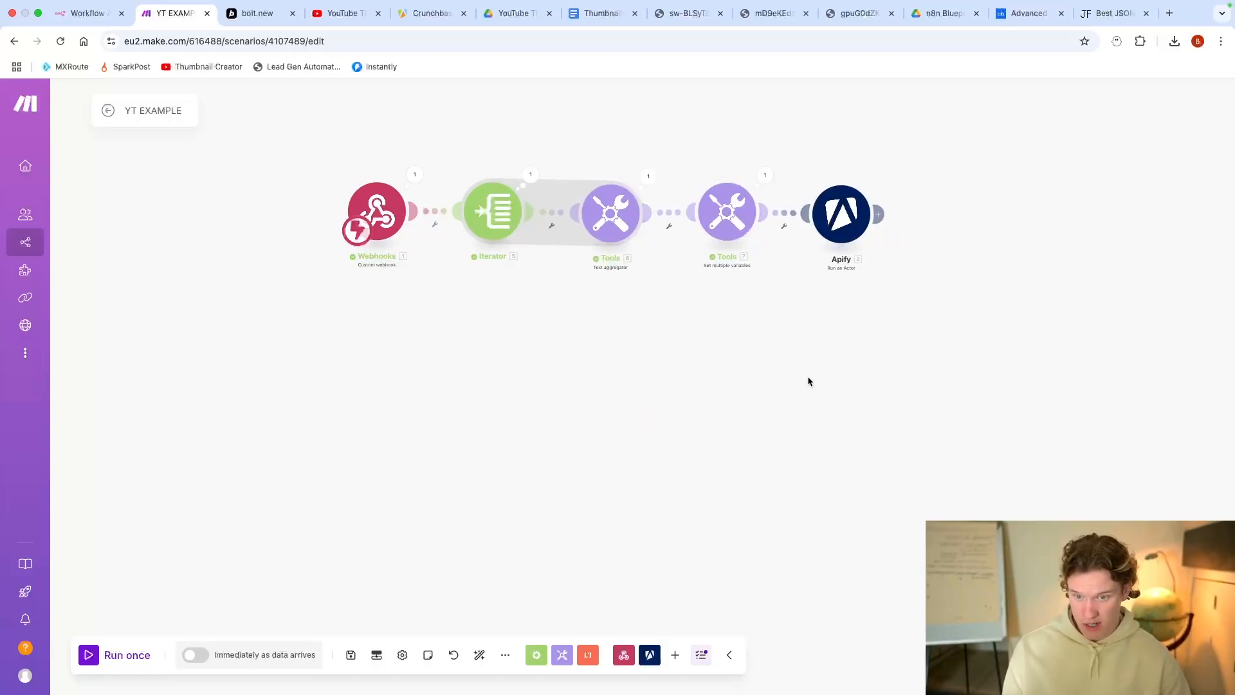
scroll(804, 377, "down", 2)
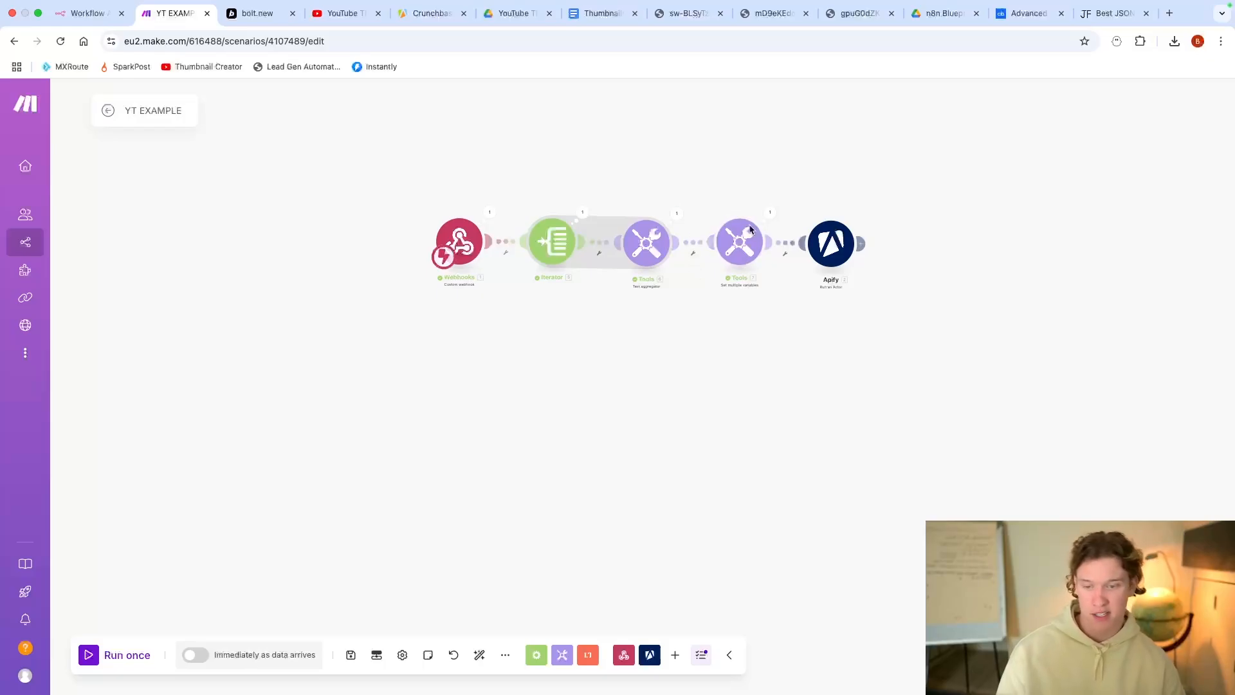
Step: Review the Apify module's input JSON with findContacts positions and crunchbaseUrls
left_click(831, 243)
scroll(1012, 380, "down", 2)
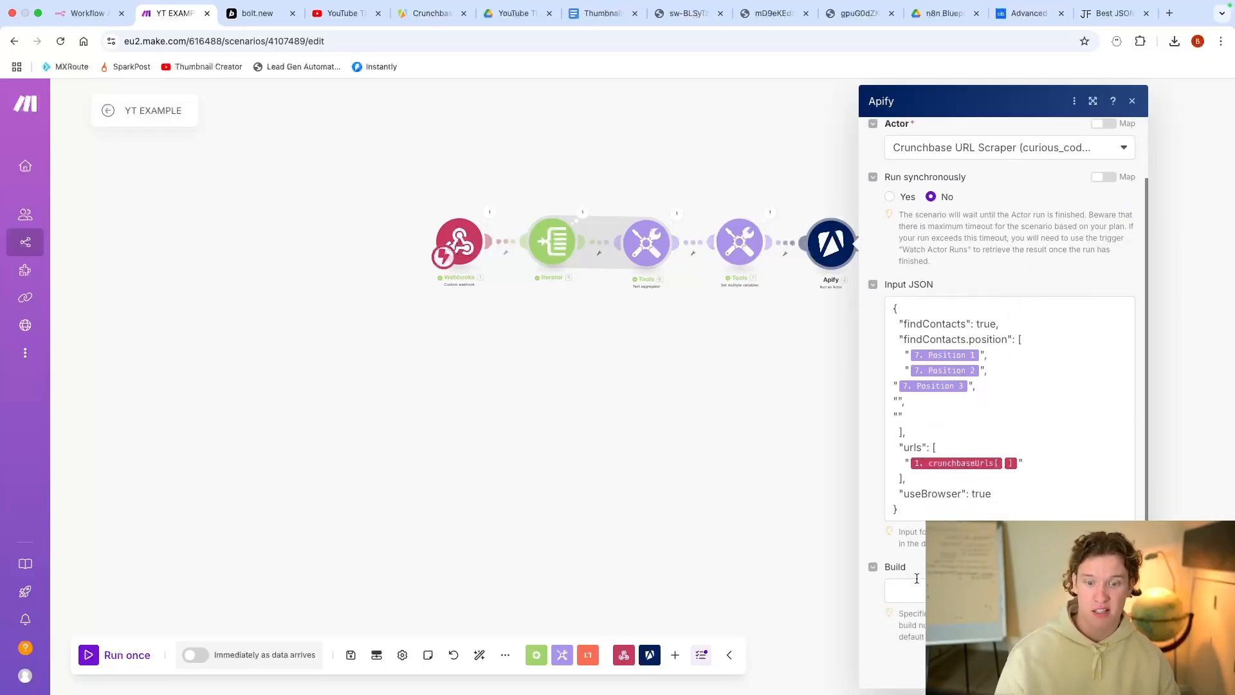
left_click(809, 373)
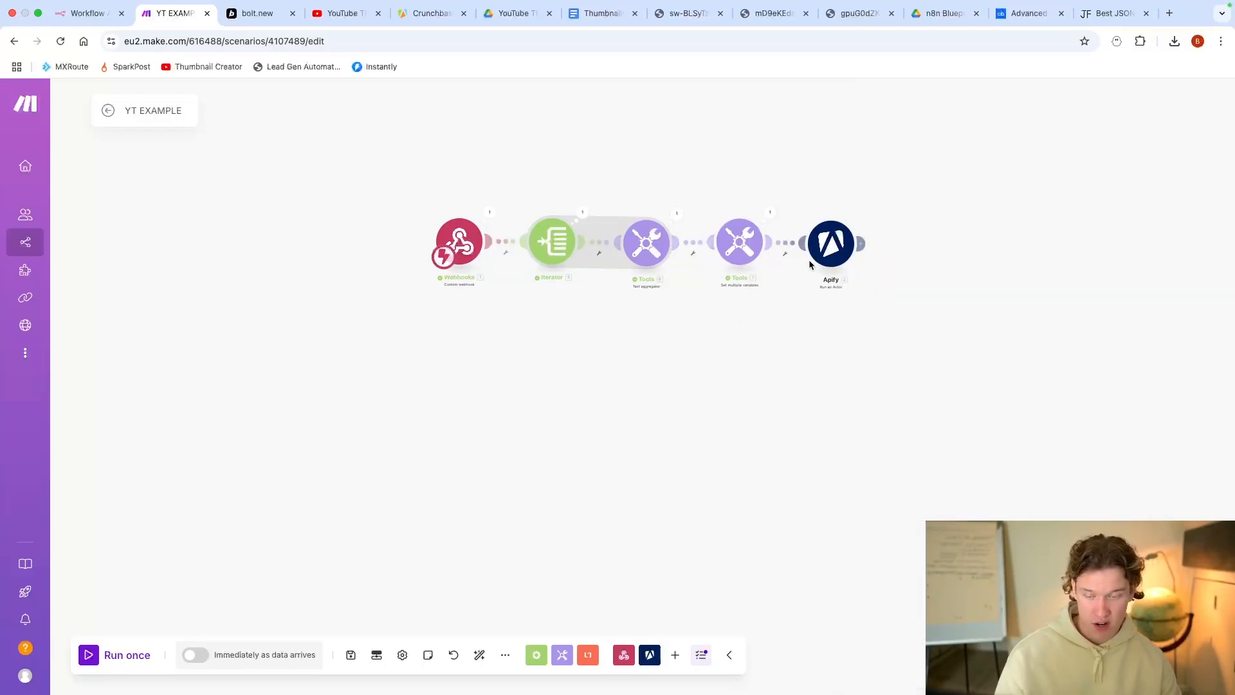
left_click(844, 240)
scroll(1017, 360, "down", 2)
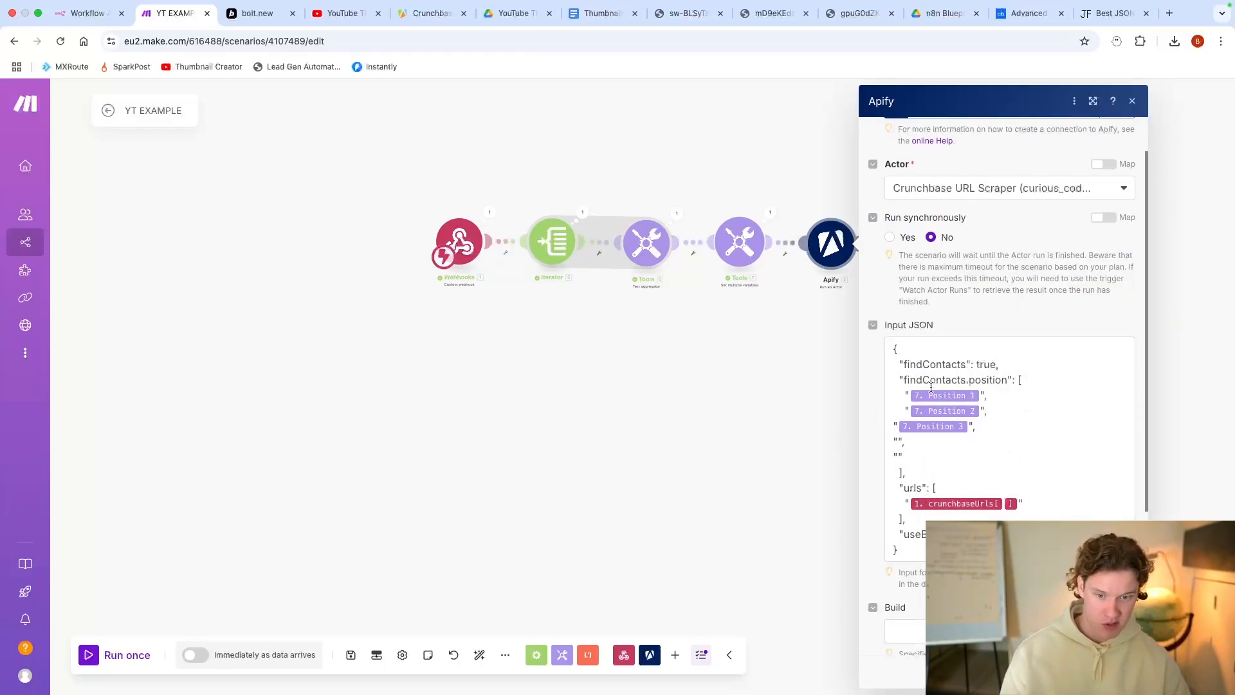
left_click(781, 515)
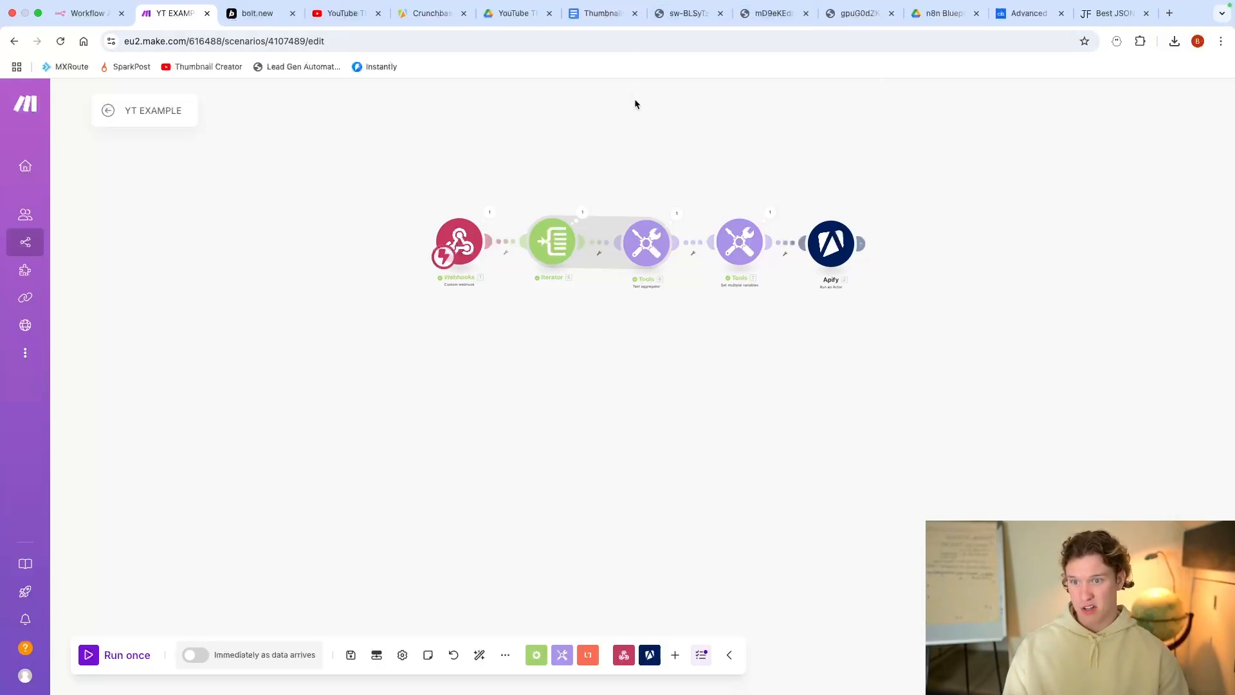
left_click_drag(649, 122, 535, 127)
Step: View the Crunchbase URL Scraper input in Apify, select all Make modules, then show the Bolt form
left_click(430, 13)
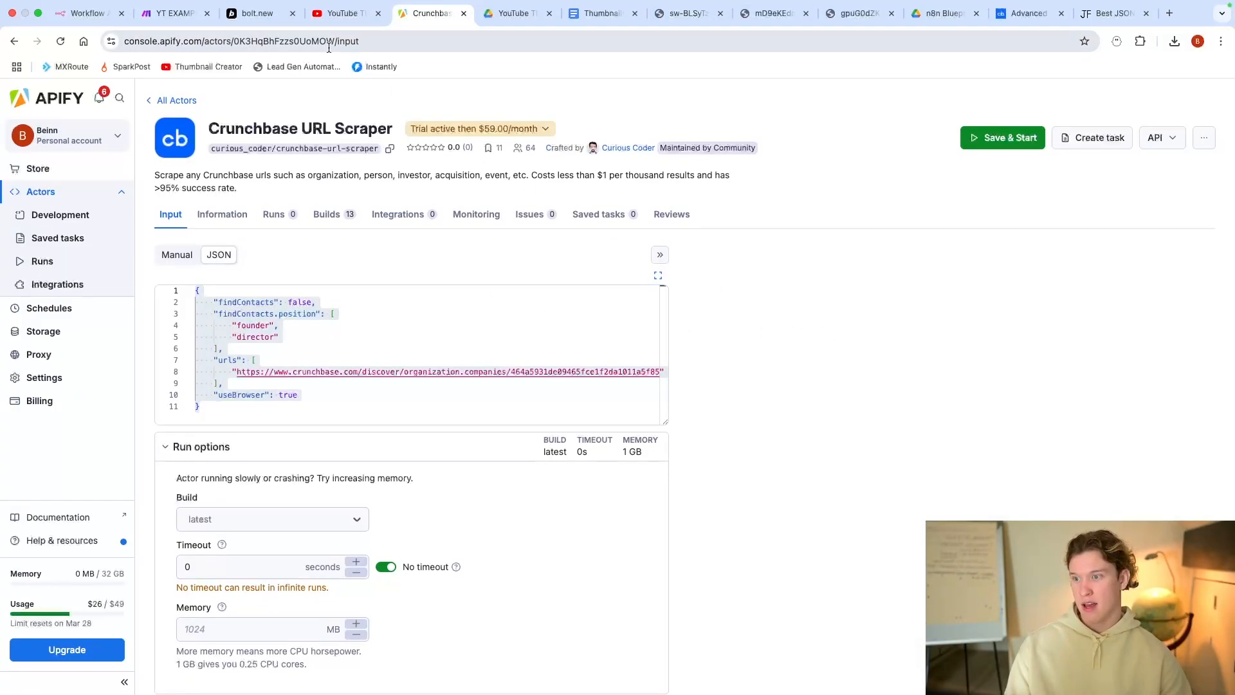
left_click(168, 20)
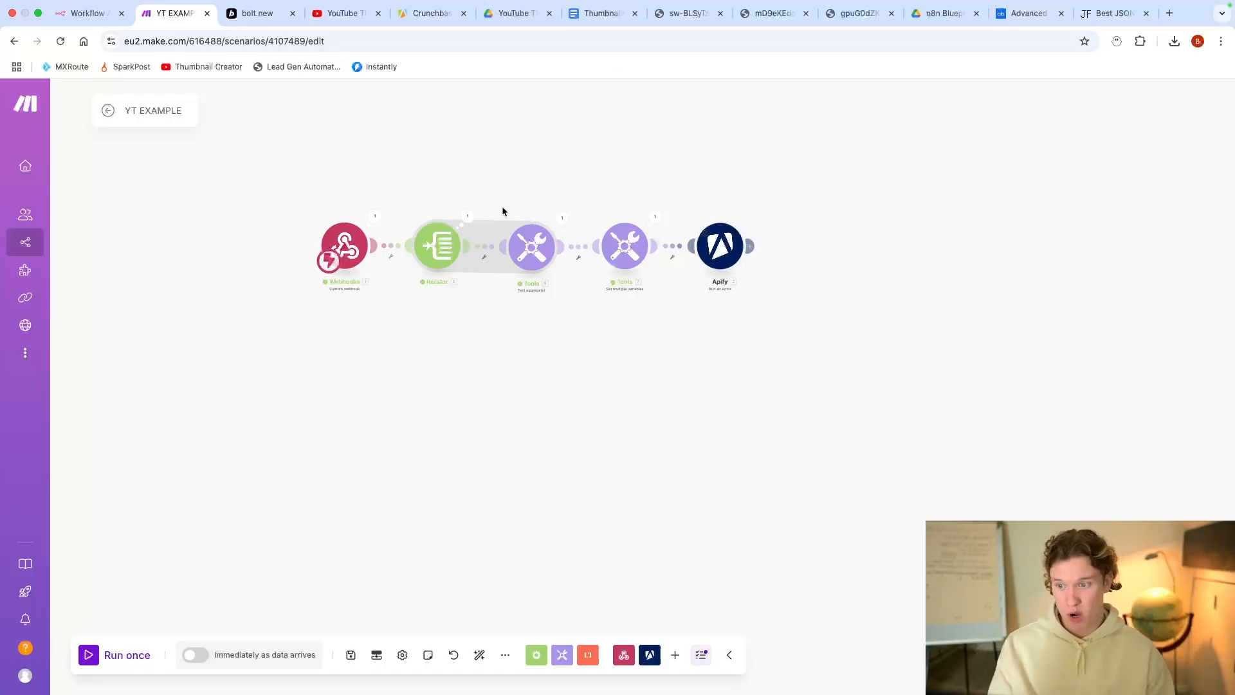
left_click_drag(232, 152, 763, 406)
left_click(260, 13)
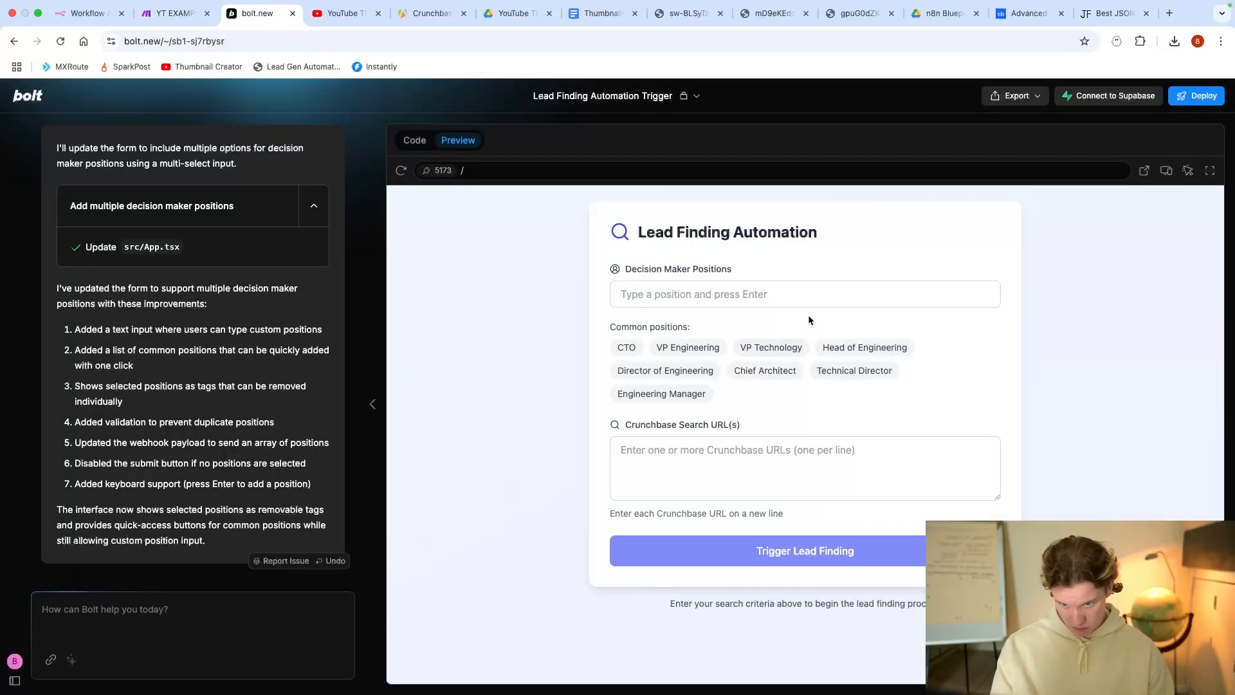
Step: Add CTO, Technical Director and Engineering Manager position tags and paste in the Crunchbase discover URL
left_click(639, 352)
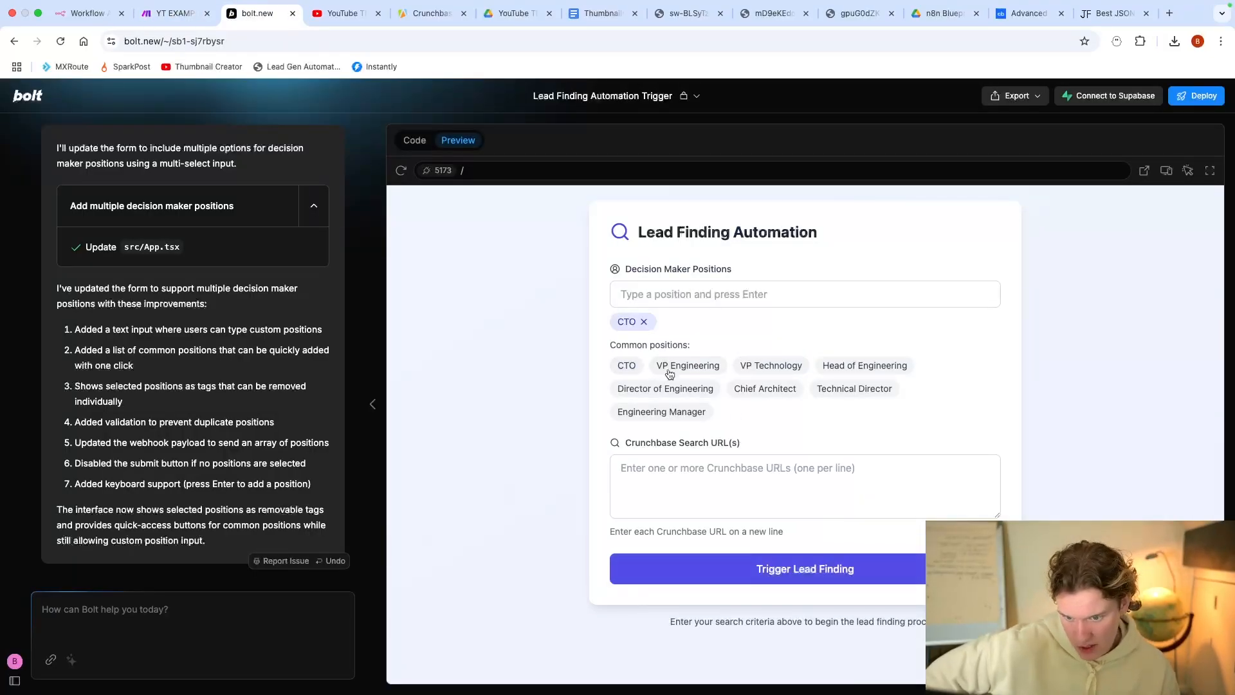
left_click(850, 389)
left_click(662, 412)
left_click(722, 476)
type("https://www.crunchbase.com/discover/organization.companies/464a5931de09465fce1f2da1011a5f85")
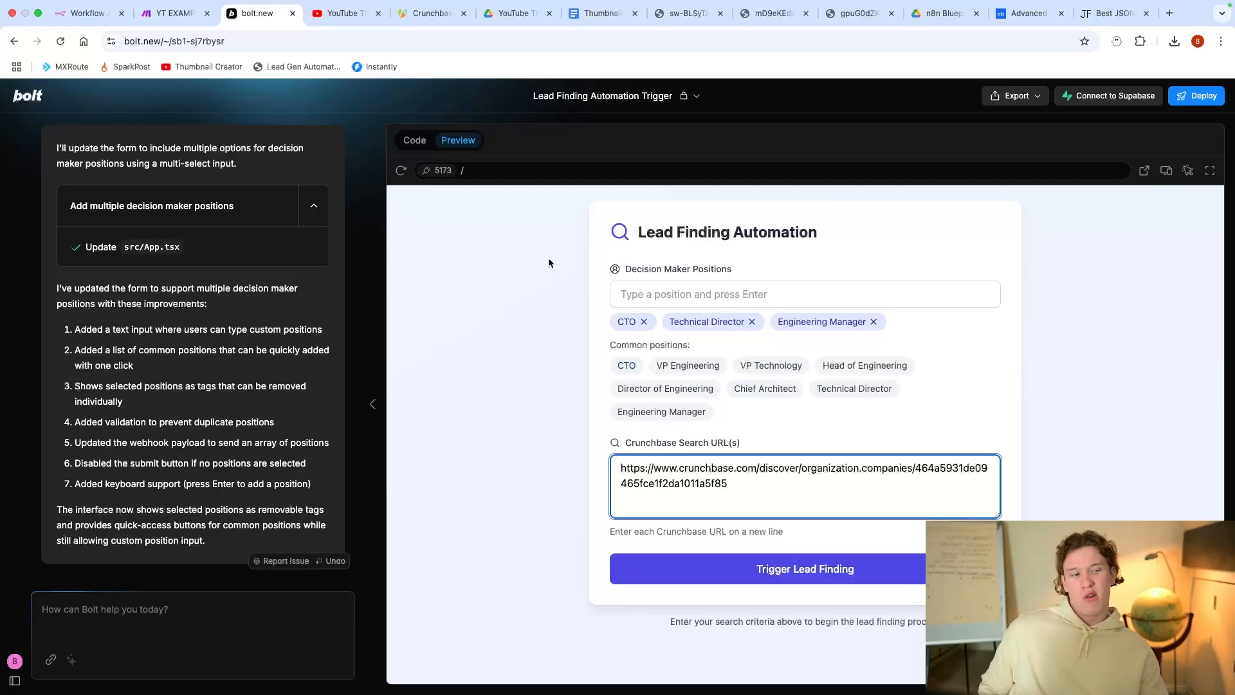
Step: Remove those tags, then add and remove Director of Engineering, Chief Architect and Engineering Manager
left_click(643, 322)
left_click(700, 322)
left_click(713, 322)
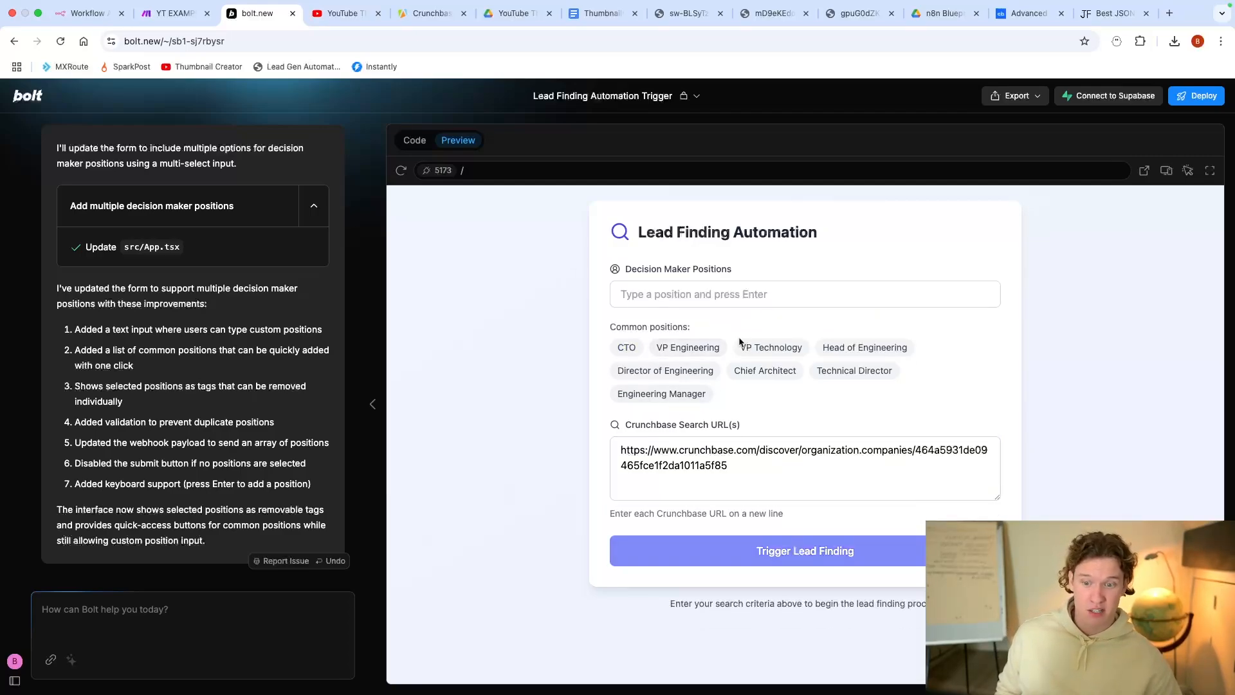
left_click(656, 370)
left_click(775, 389)
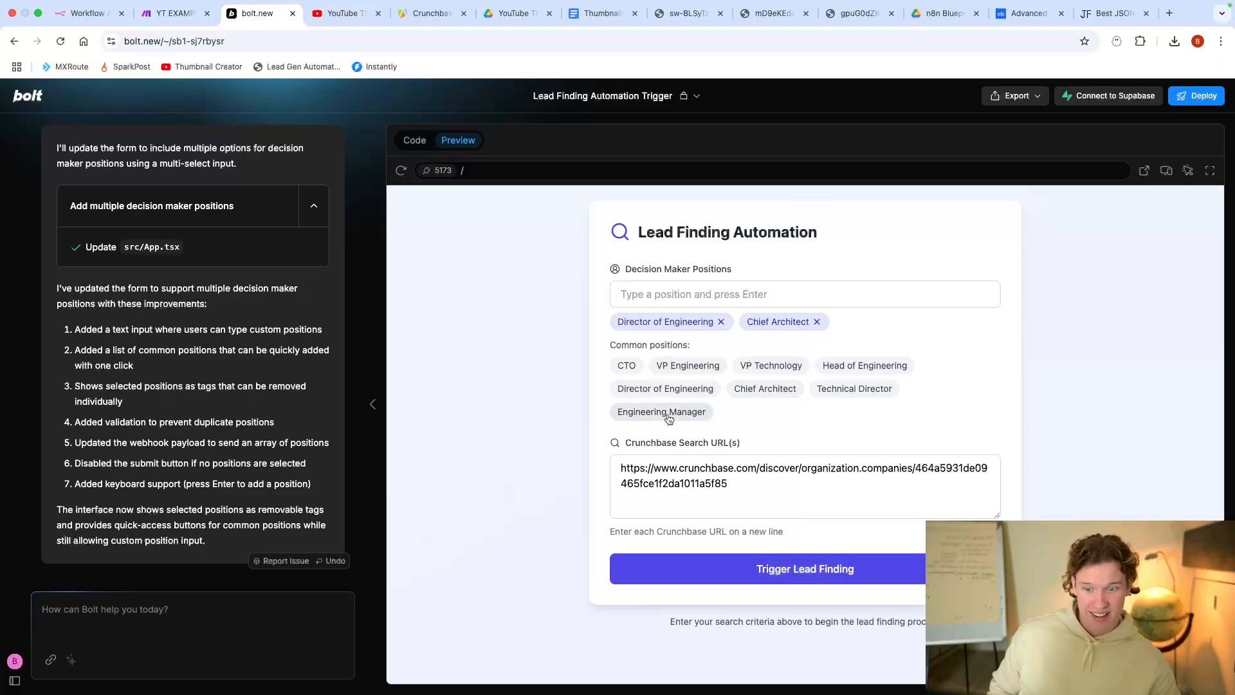
left_click(663, 412)
left_click(721, 322)
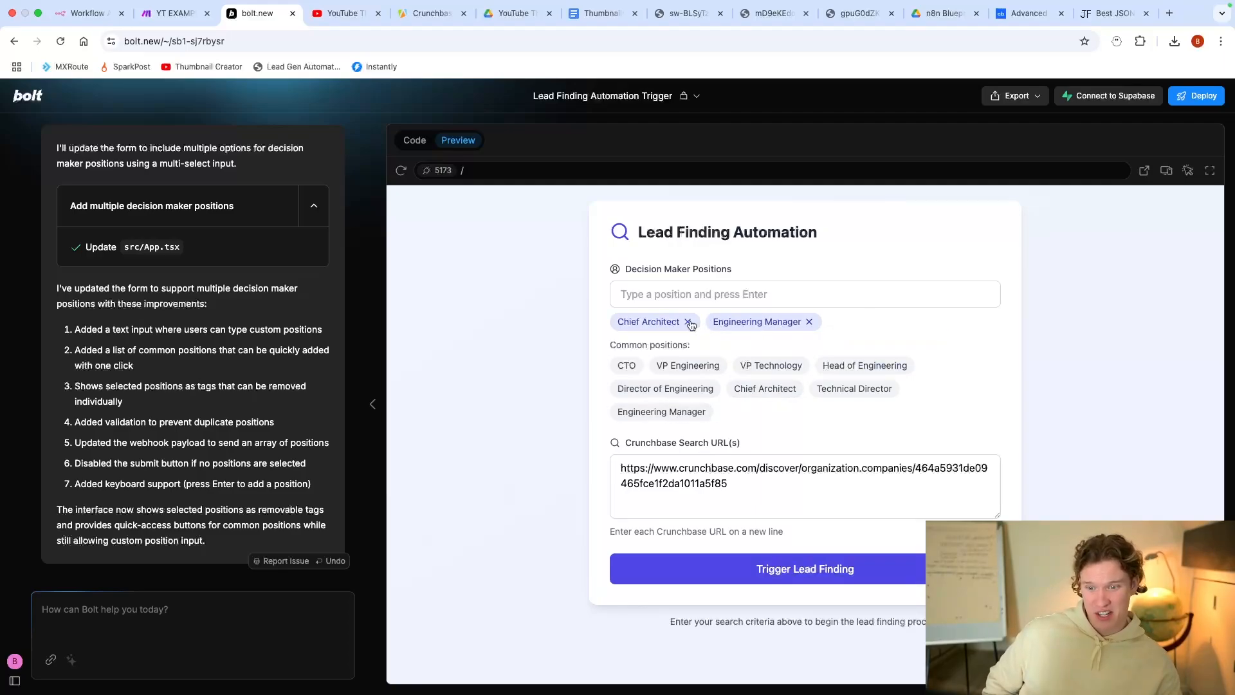
left_click(689, 322)
left_click(713, 323)
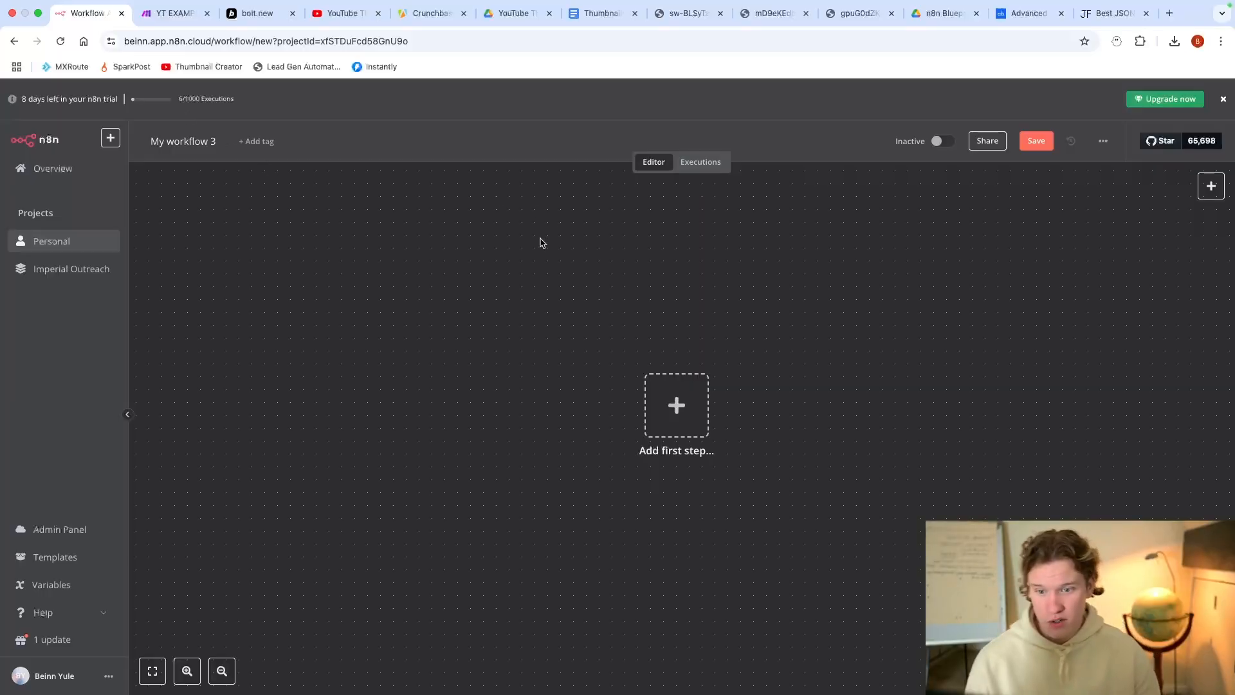
Step: Give 'My workflow 3' an 'On webhook call' trigger with its HTTP method set to POST
scroll(666, 273, "down", 2)
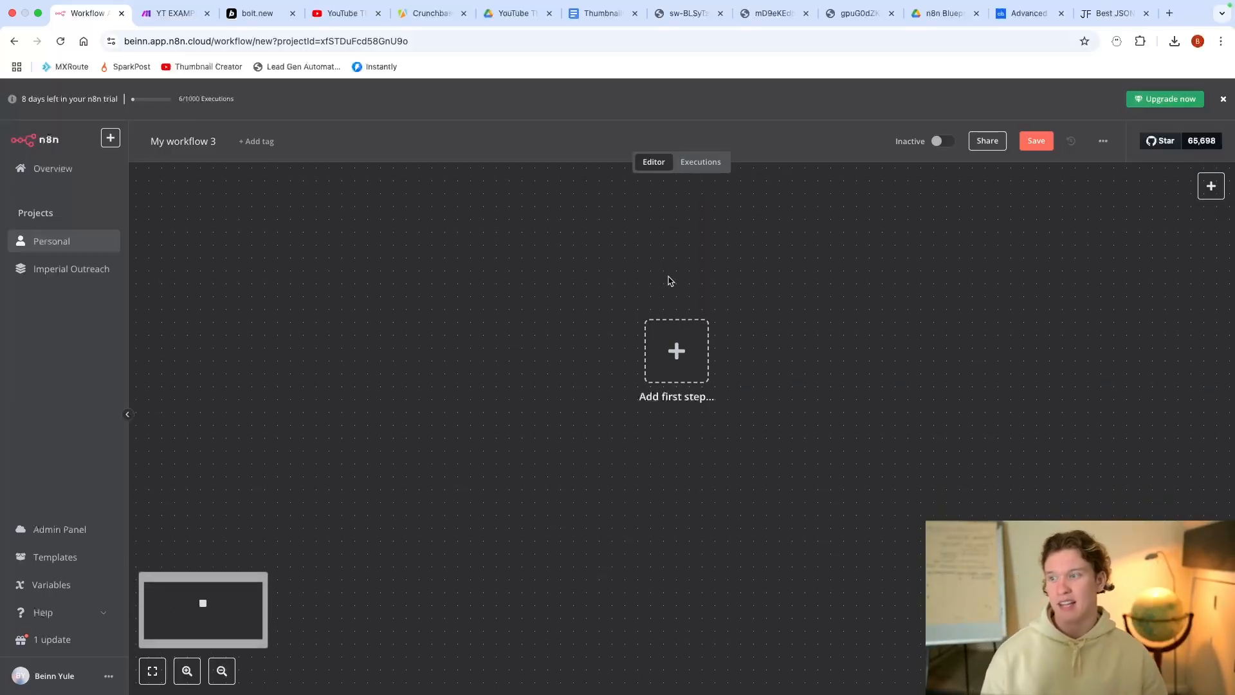
left_click(671, 358)
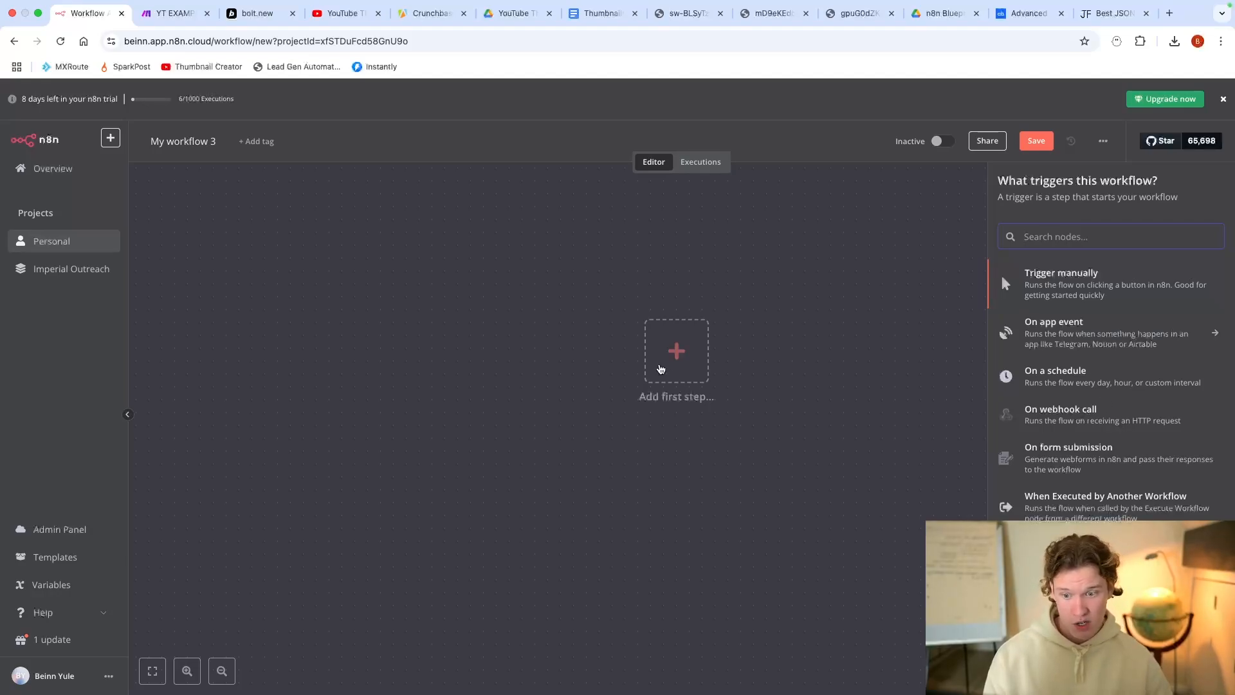
left_click_drag(998, 181, 1158, 181)
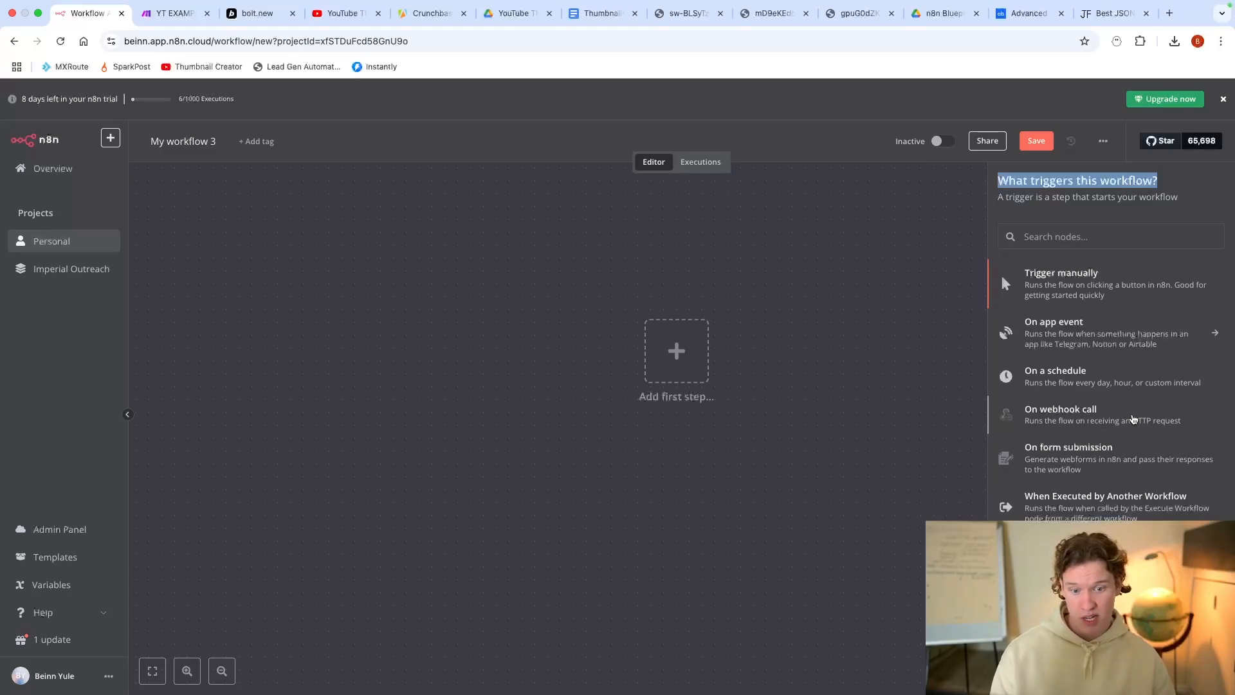
left_click(1120, 424)
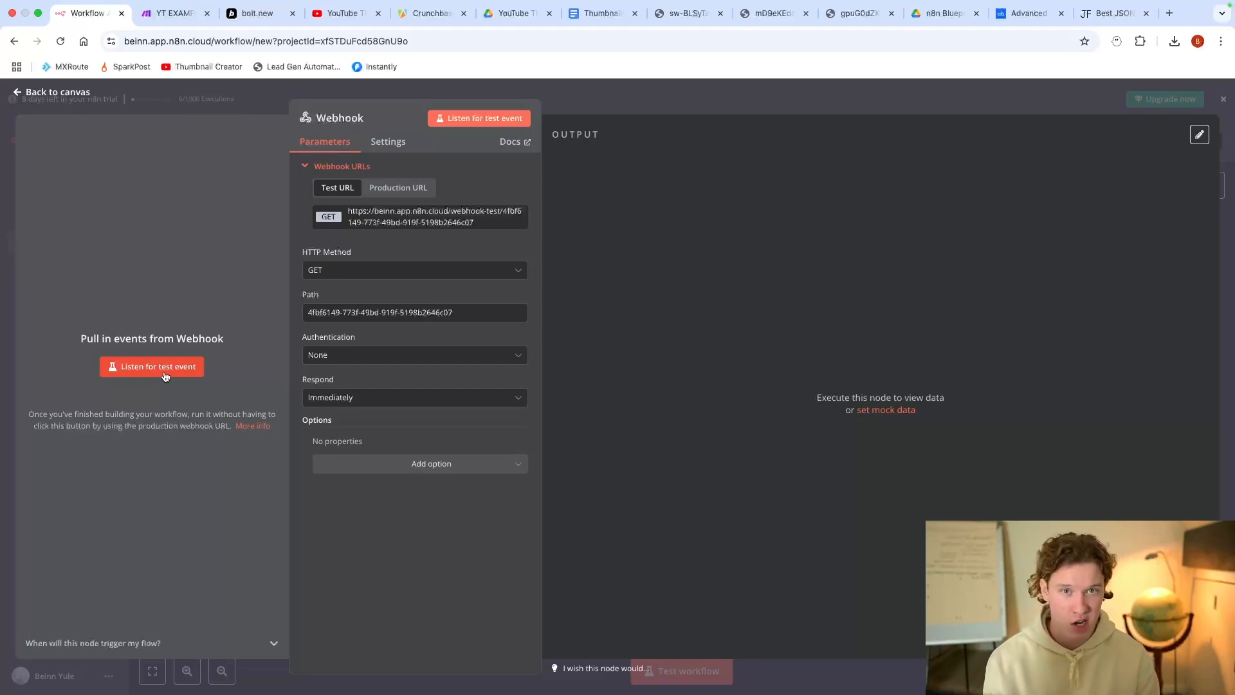
left_click(339, 271)
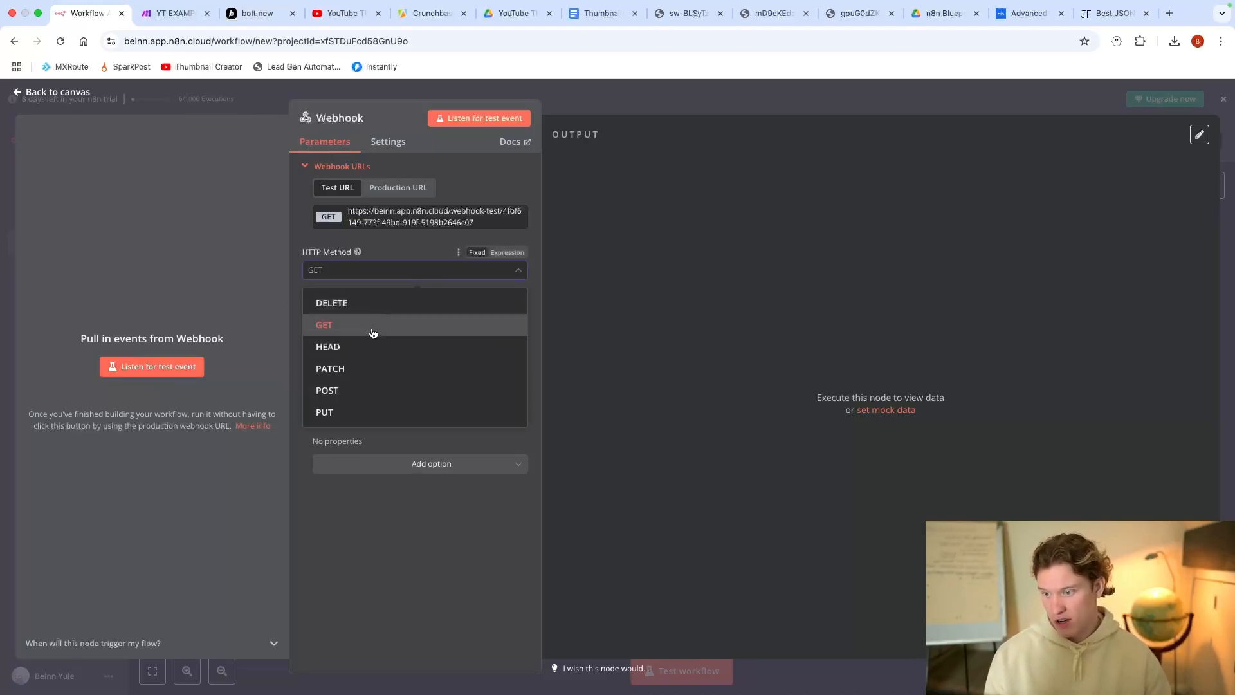
left_click(355, 388)
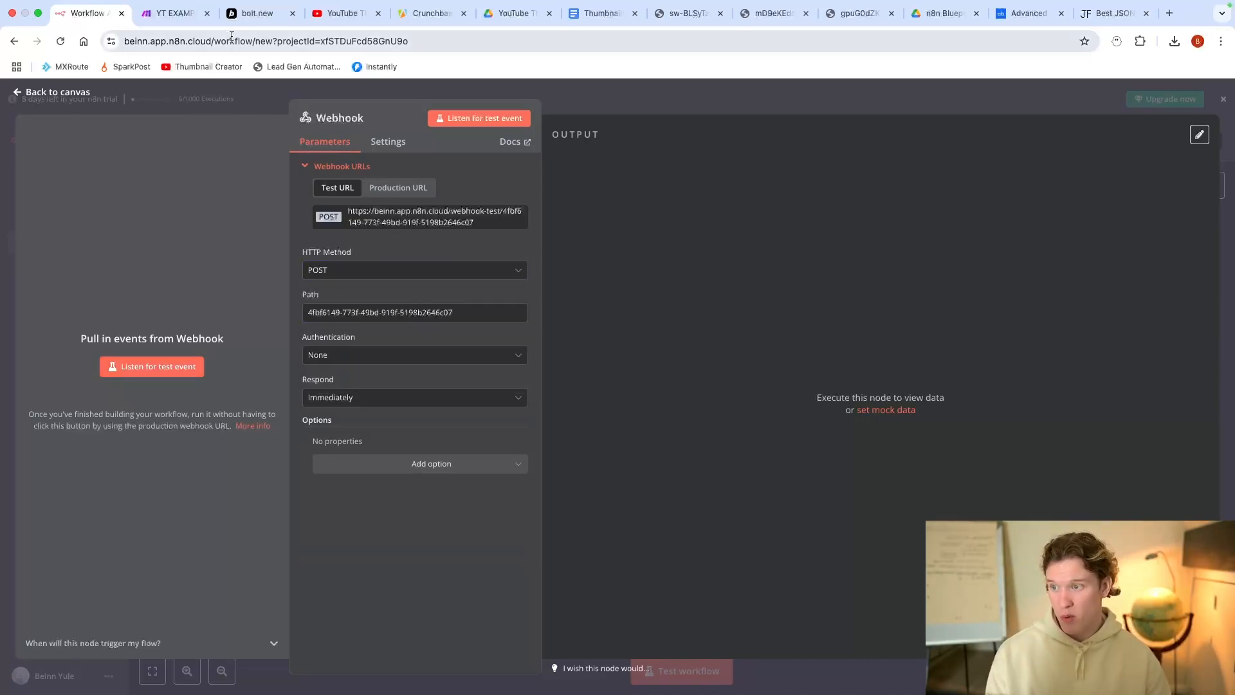
left_click(223, 18)
Step: Send Bolt the prompt 'change the webhook to:' followed by the pasted n8n test URL
left_click(203, 602)
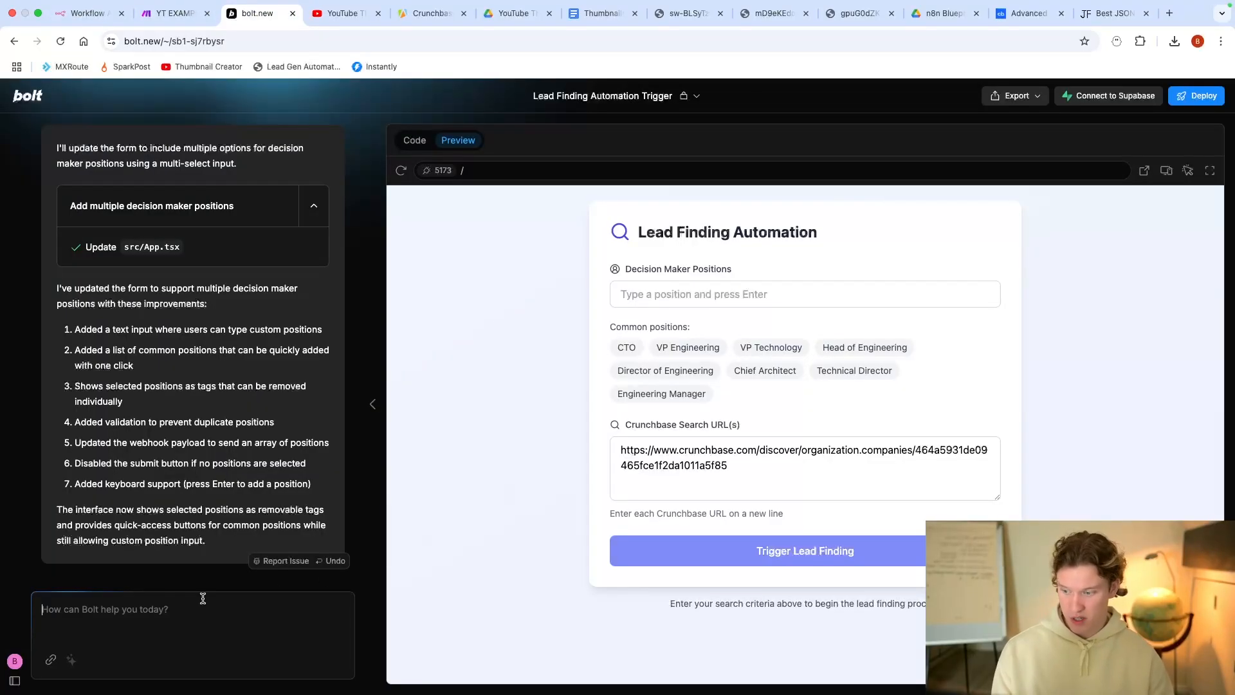
type("change the webhook")
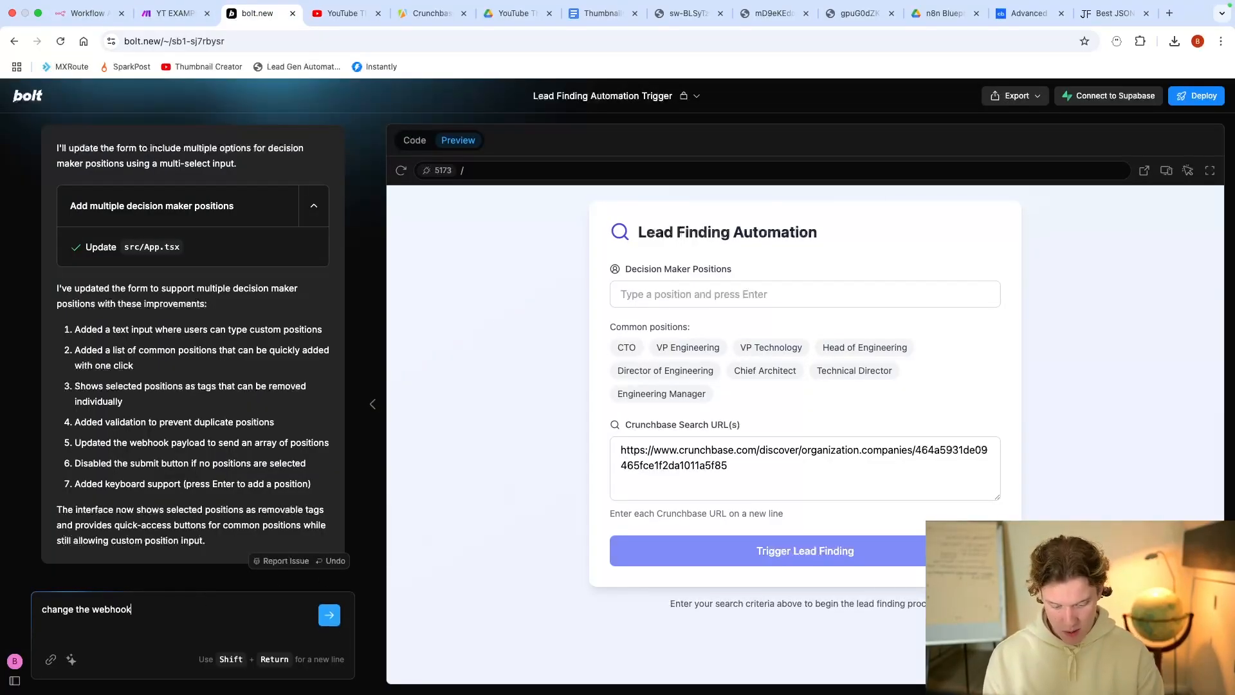
type(" to:")
key("Return")
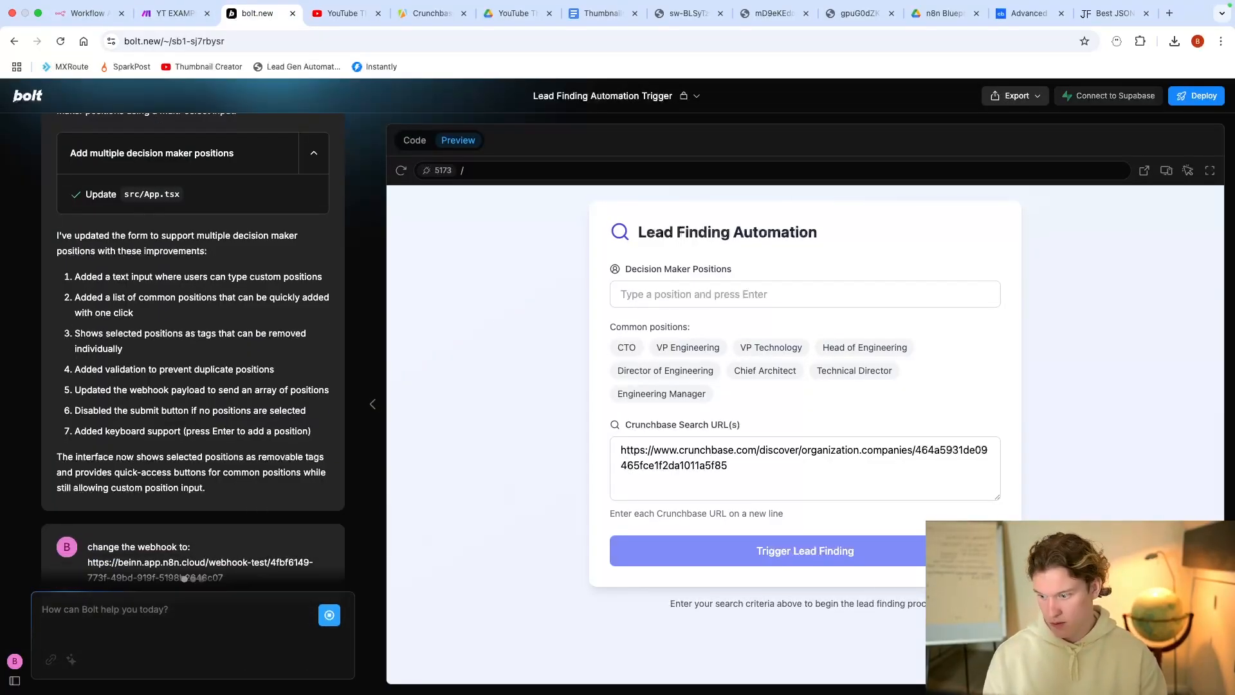
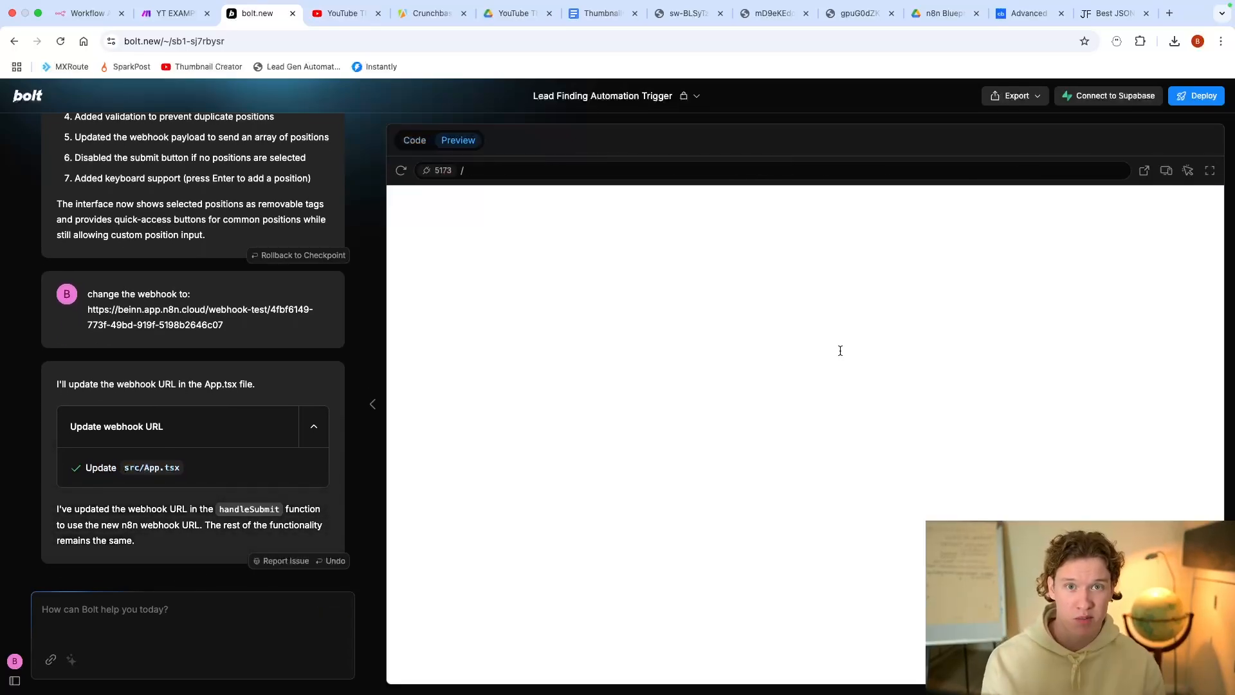
Step: With the form loaded in the Bolt preview, select the Decision Maker Positions input
left_click(766, 295)
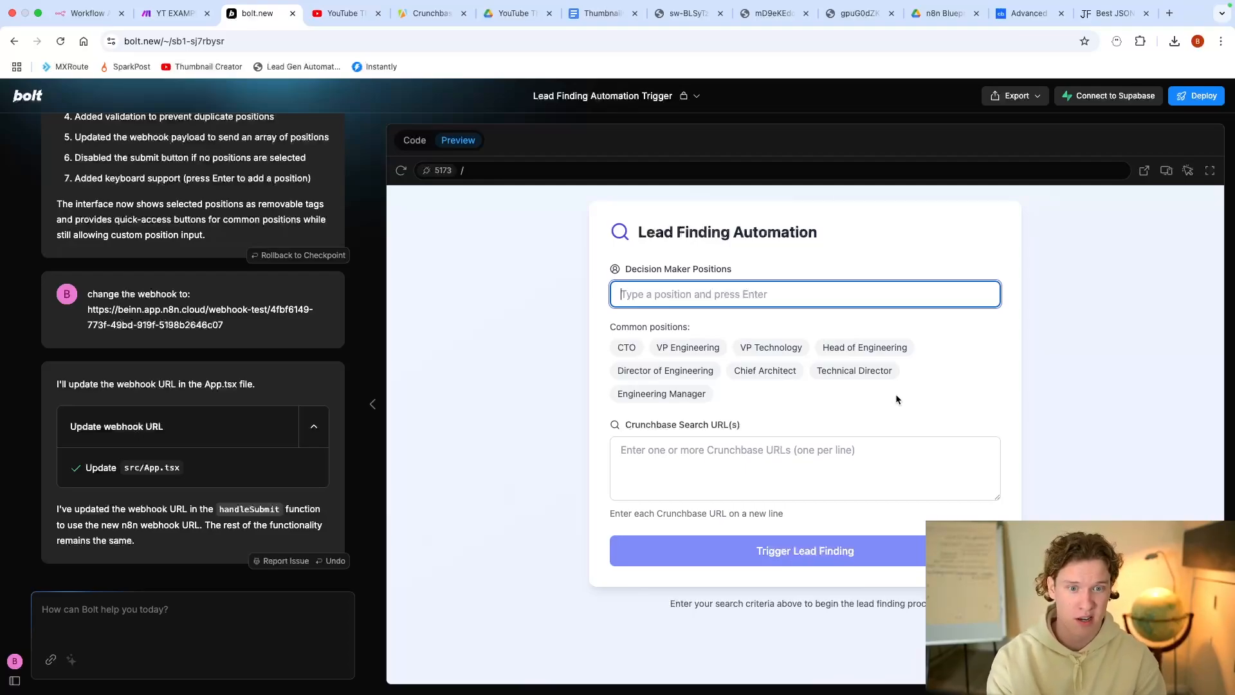
Step: Tag VP Engineering and Director of Engineering as decision maker positions
left_click(823, 557)
left_click(701, 350)
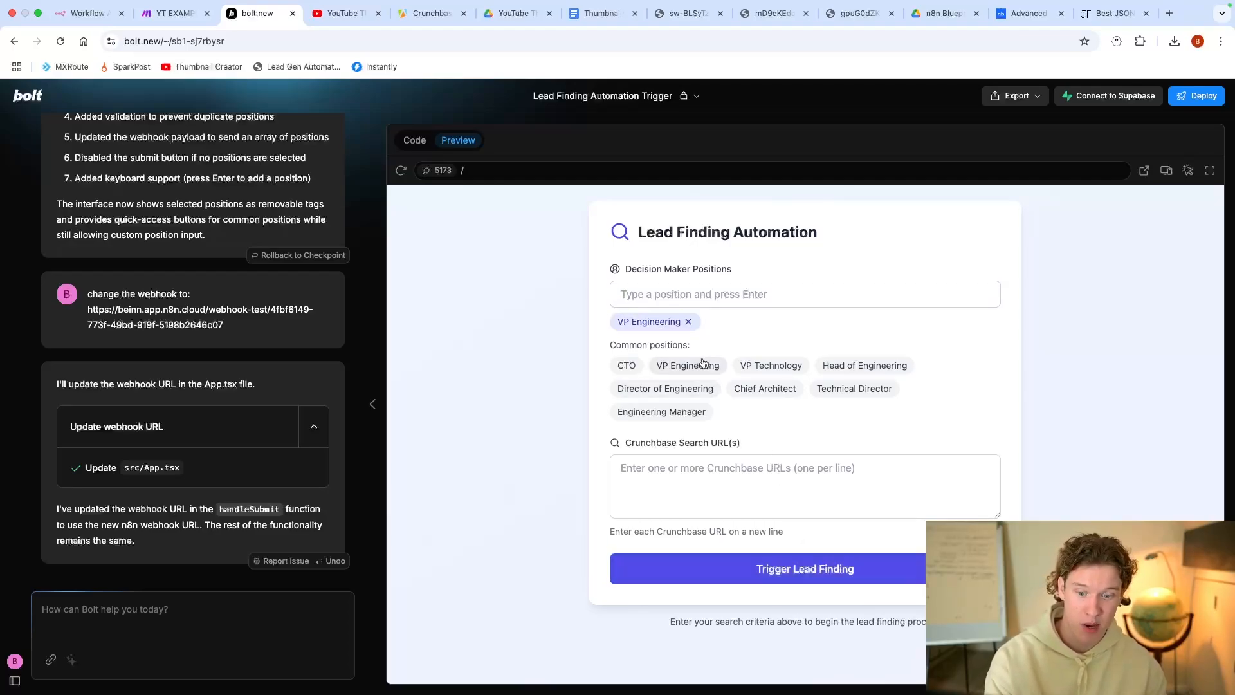
left_click(689, 323)
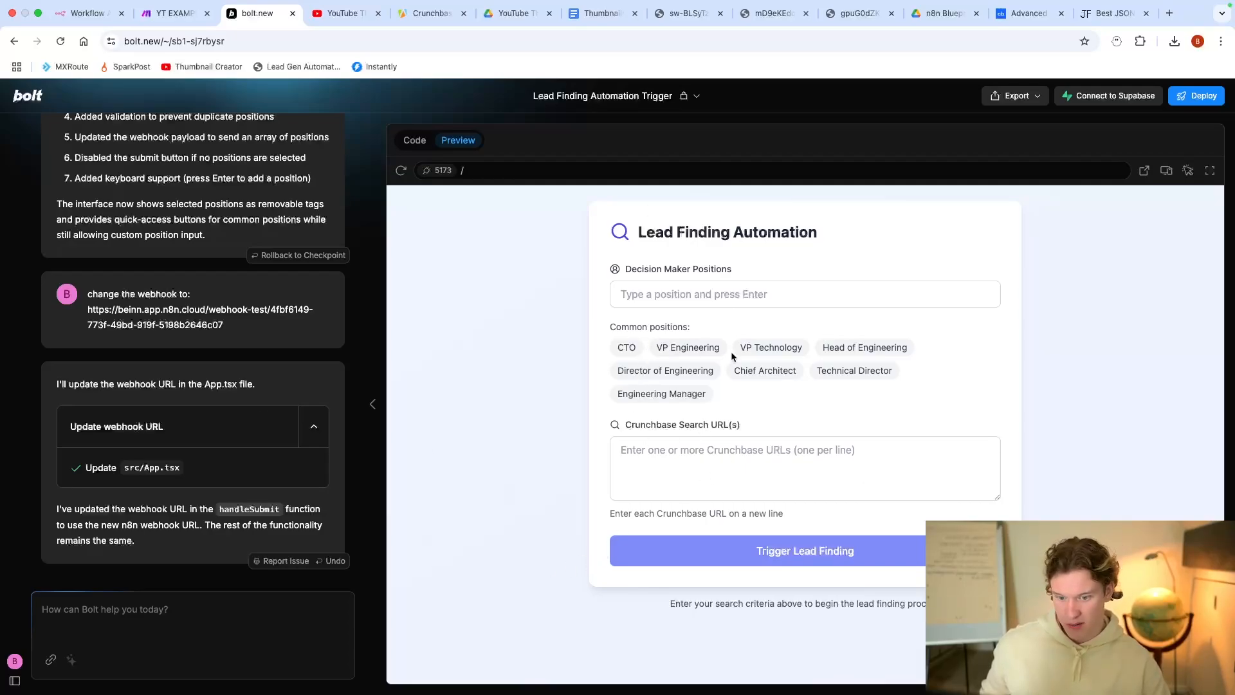
left_click(679, 349)
left_click(671, 388)
Step: Paste the Crunchbase companies search URL into the Crunchbase Search URL(s) box
left_click(687, 462)
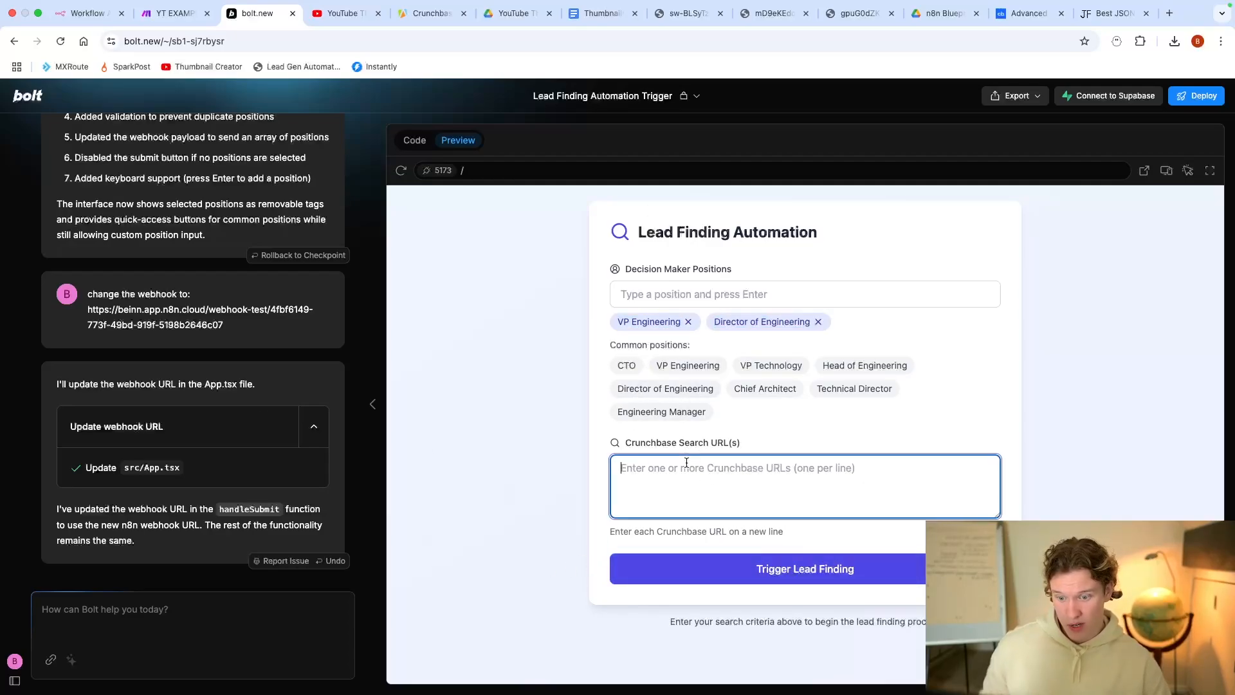
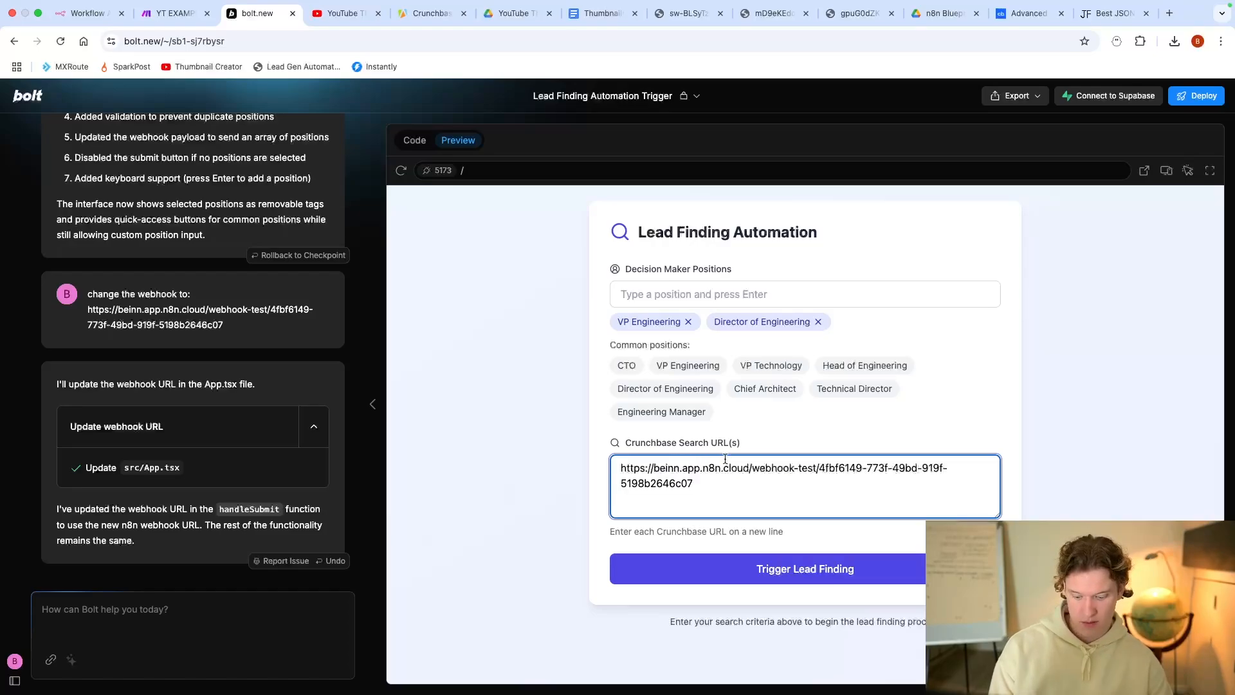
key("super+a")
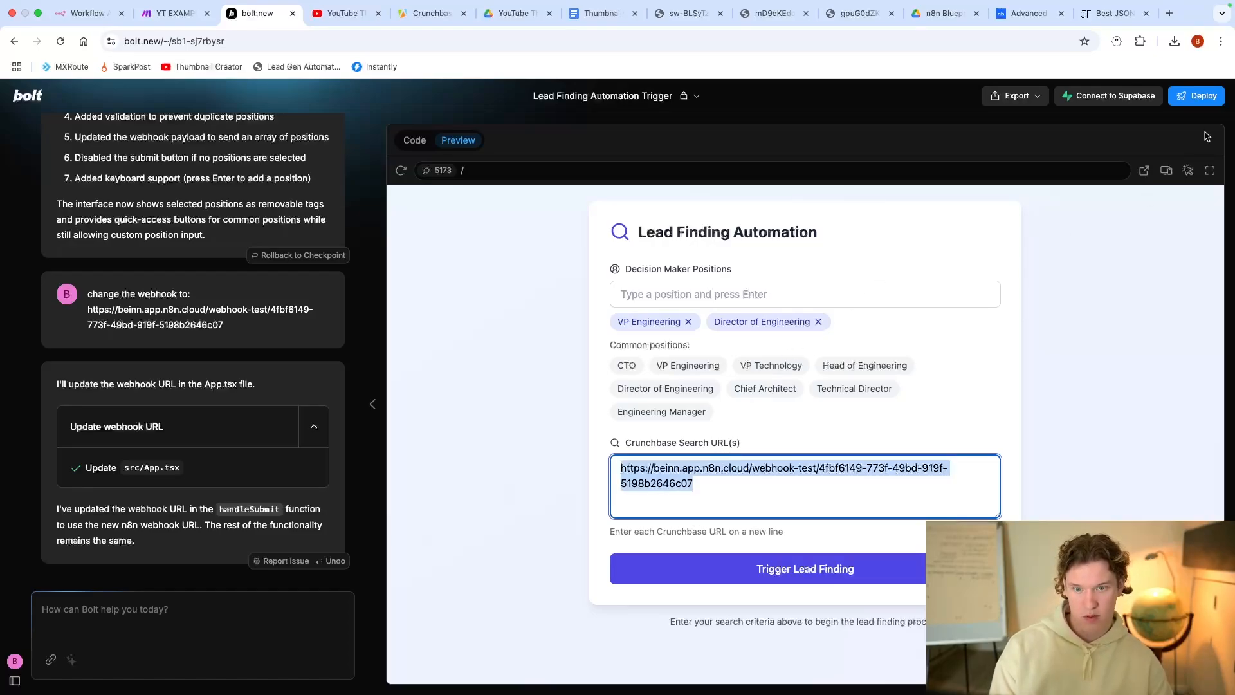
left_click(1028, 13)
key("super+1")
key("super+2")
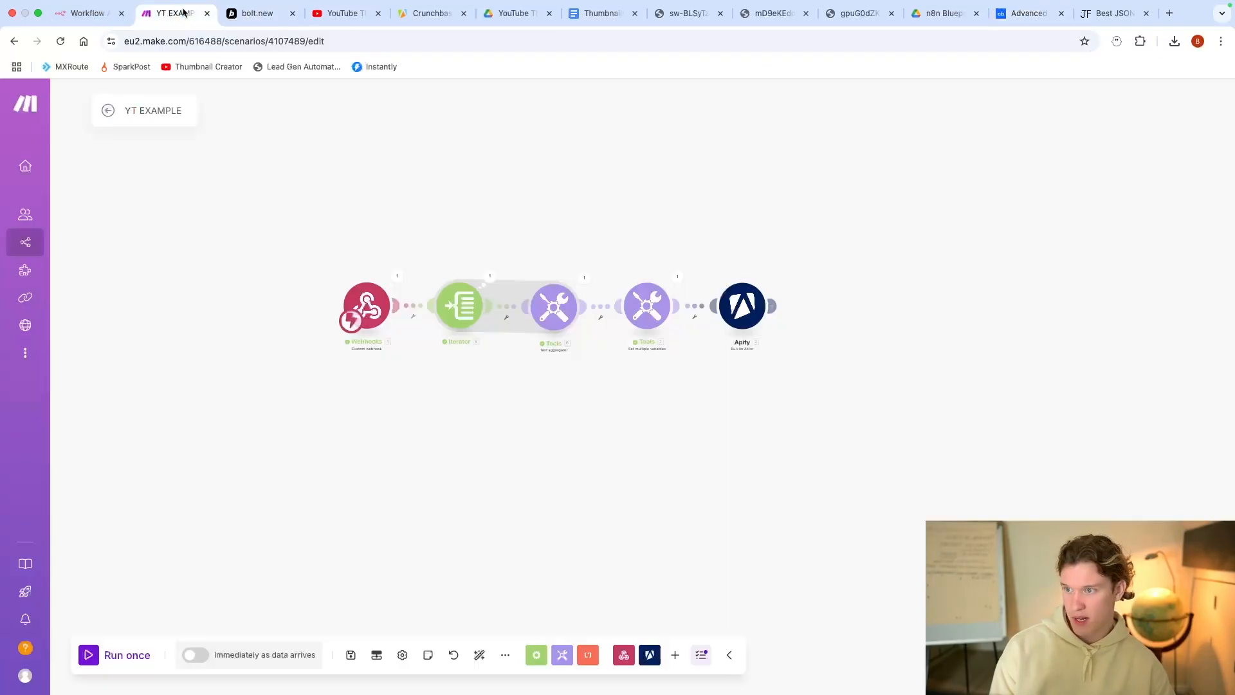
key("super+3")
type("https://www.crunchbase.com/discover/organization.companies/464a5931de09465fce1f2da1011a5f85")
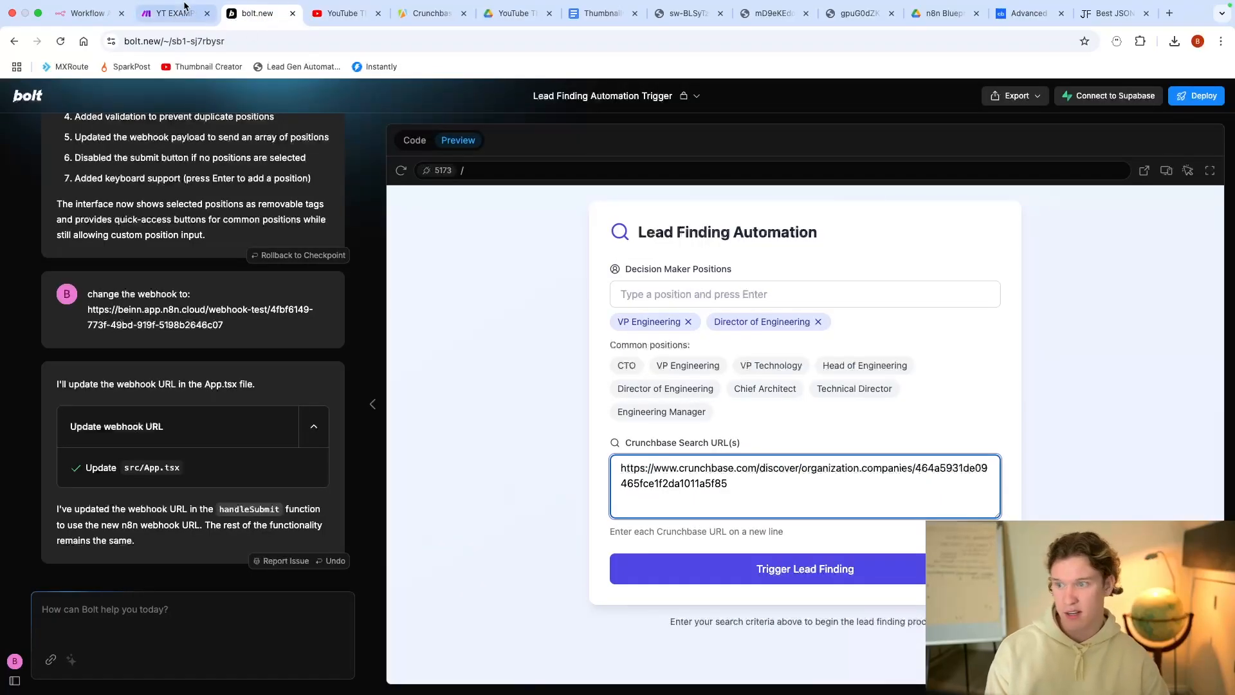
left_click(85, 13)
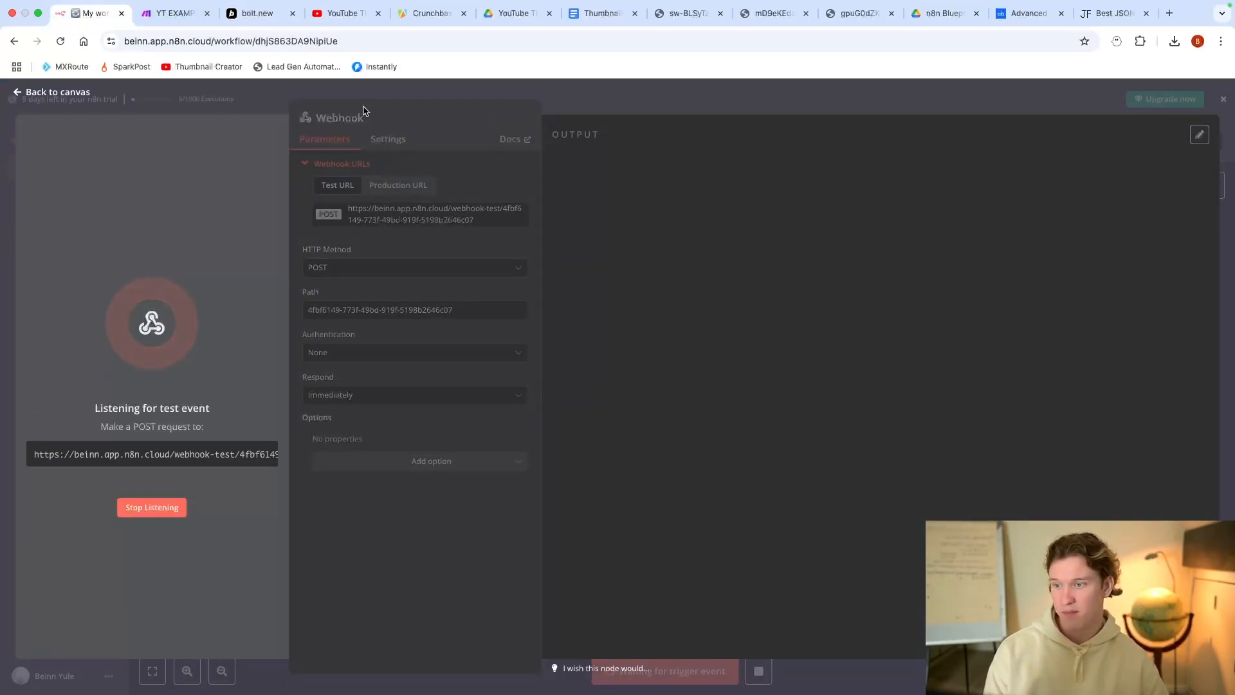
left_click(251, 14)
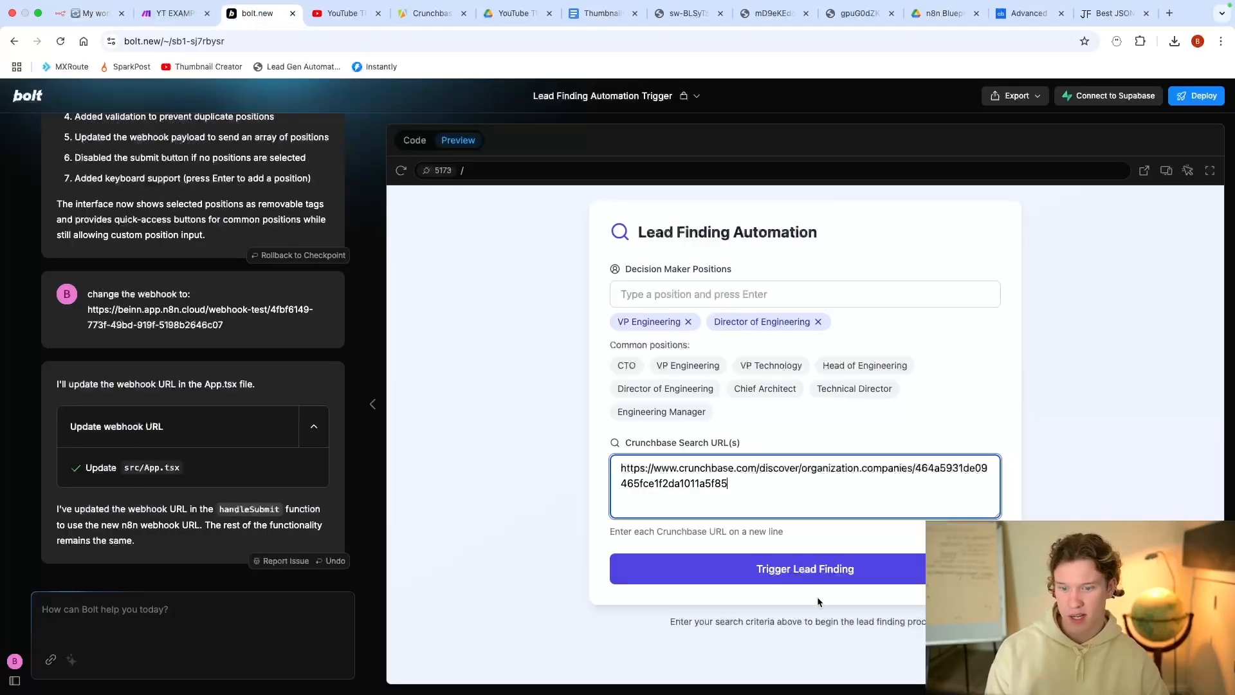
Step: Submit the form via Trigger Lead Finding and inspect the Webhook node's output JSON in n8n
left_click(810, 576)
left_click(87, 13)
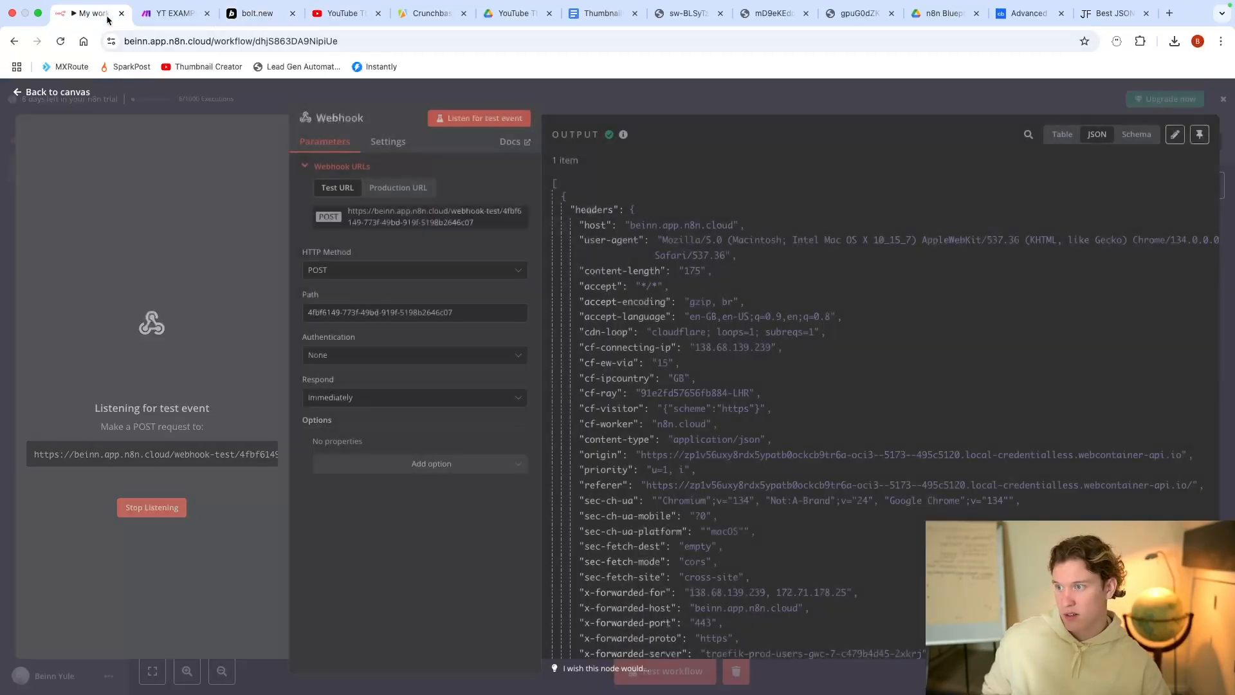
scroll(770, 314, "down", 10)
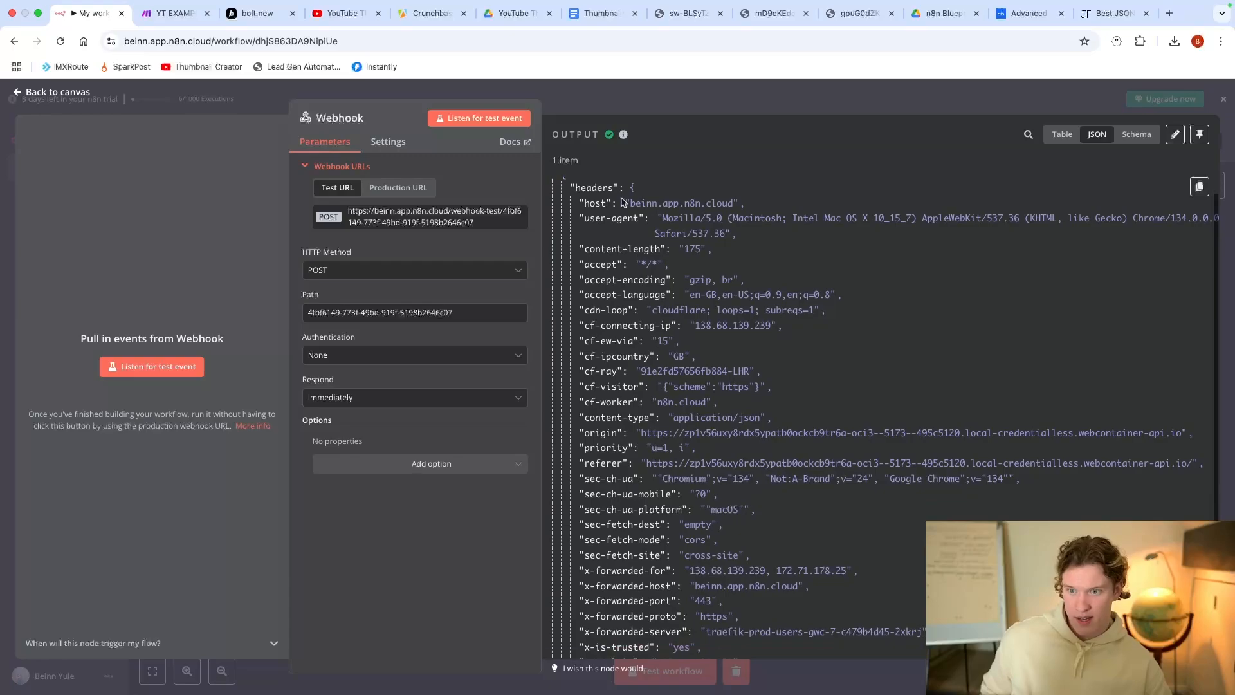
scroll(779, 316, "up", 10)
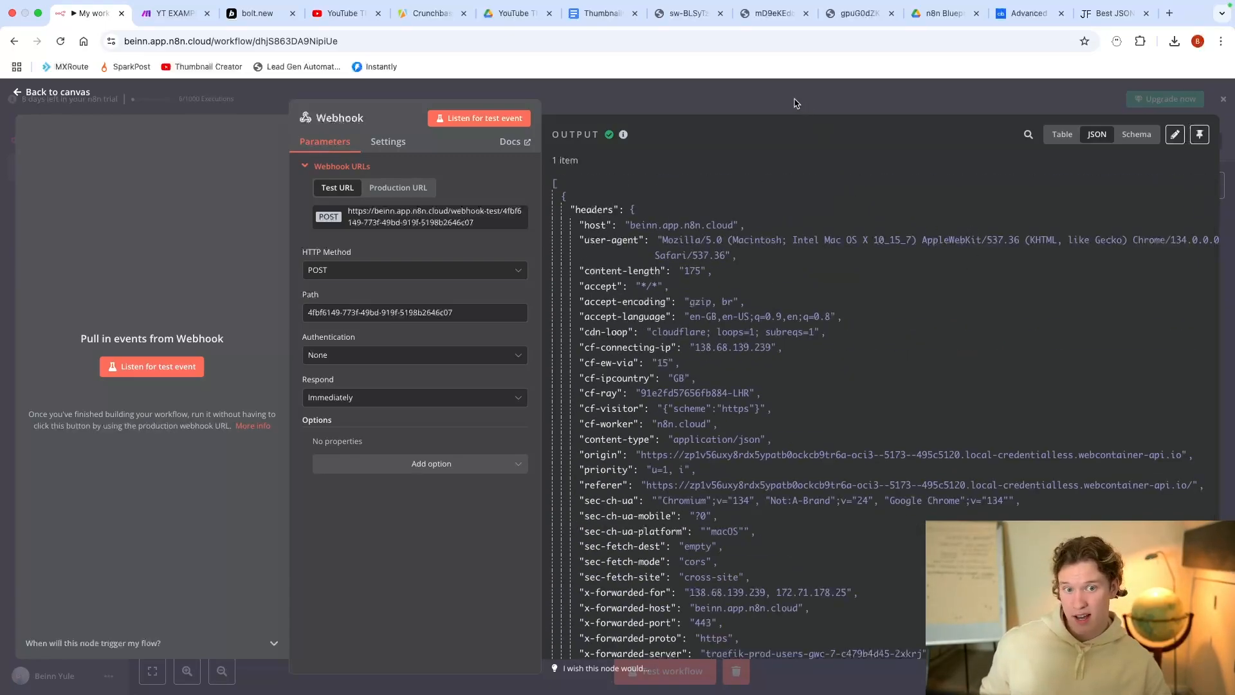
left_click(1223, 100)
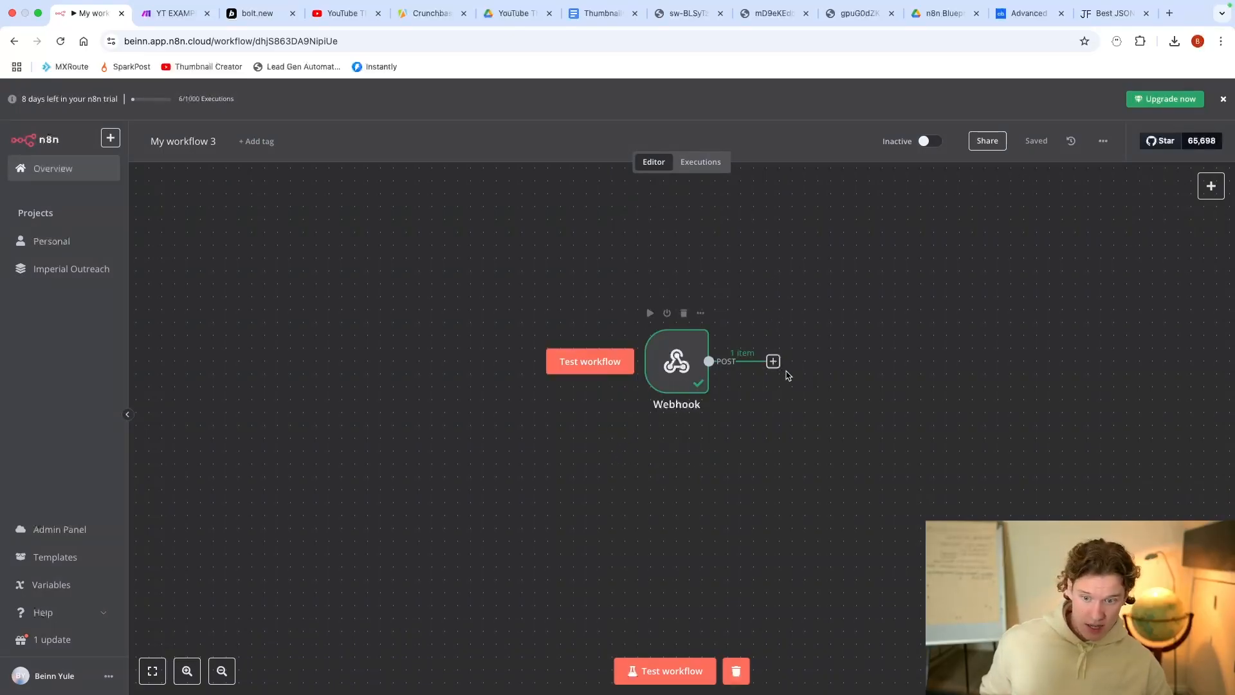
Step: Review the n8n canvas showing 1 received item, briefly checking the Make scenario
scroll(781, 381, "down", 2)
scroll(797, 378, "right", 2)
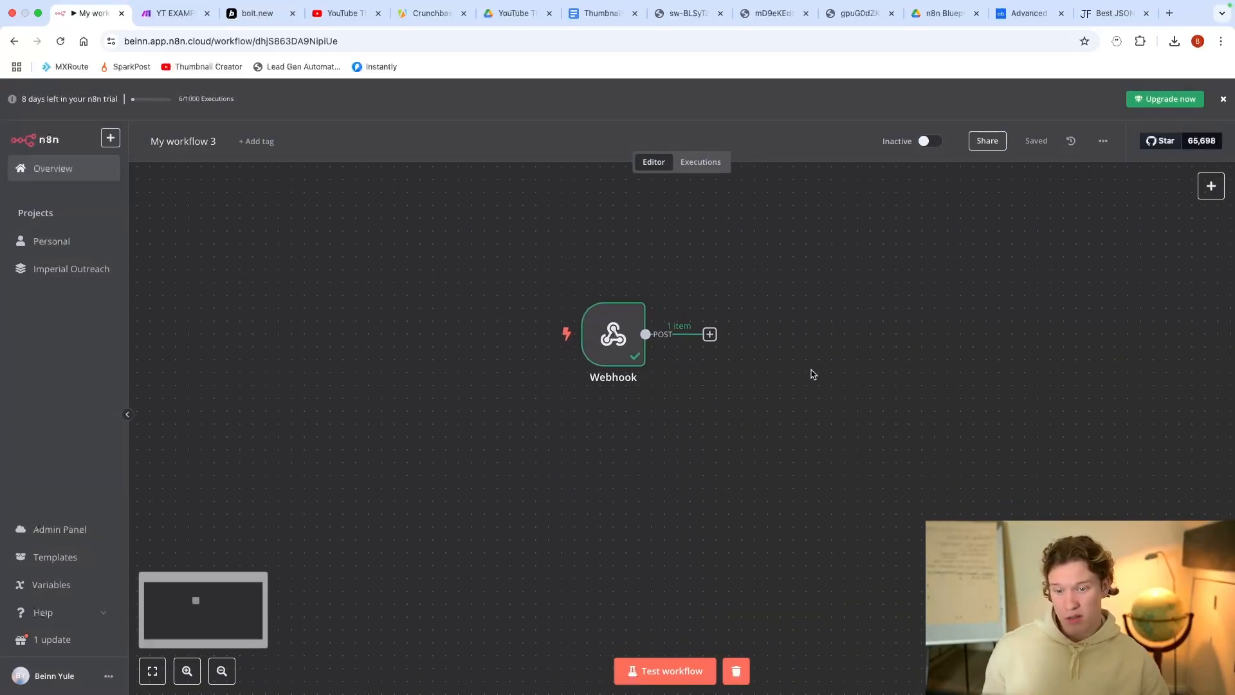
scroll(808, 375, "right", 4)
scroll(794, 373, "up", 2)
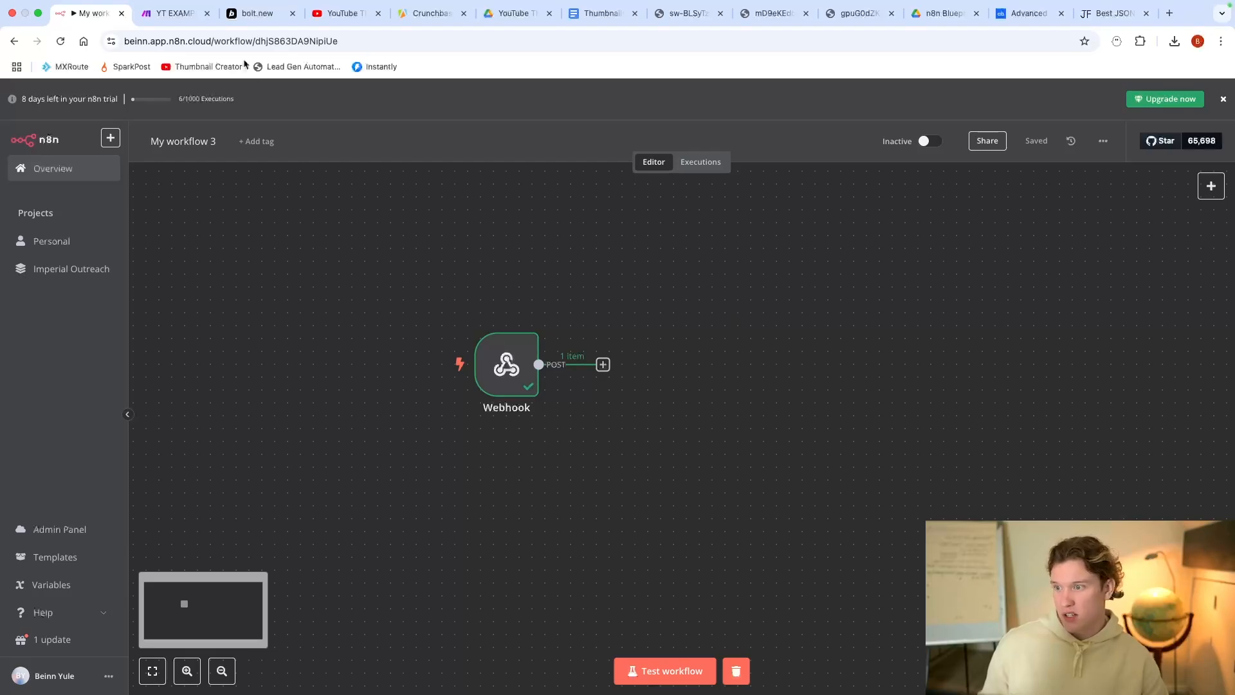
left_click(169, 13)
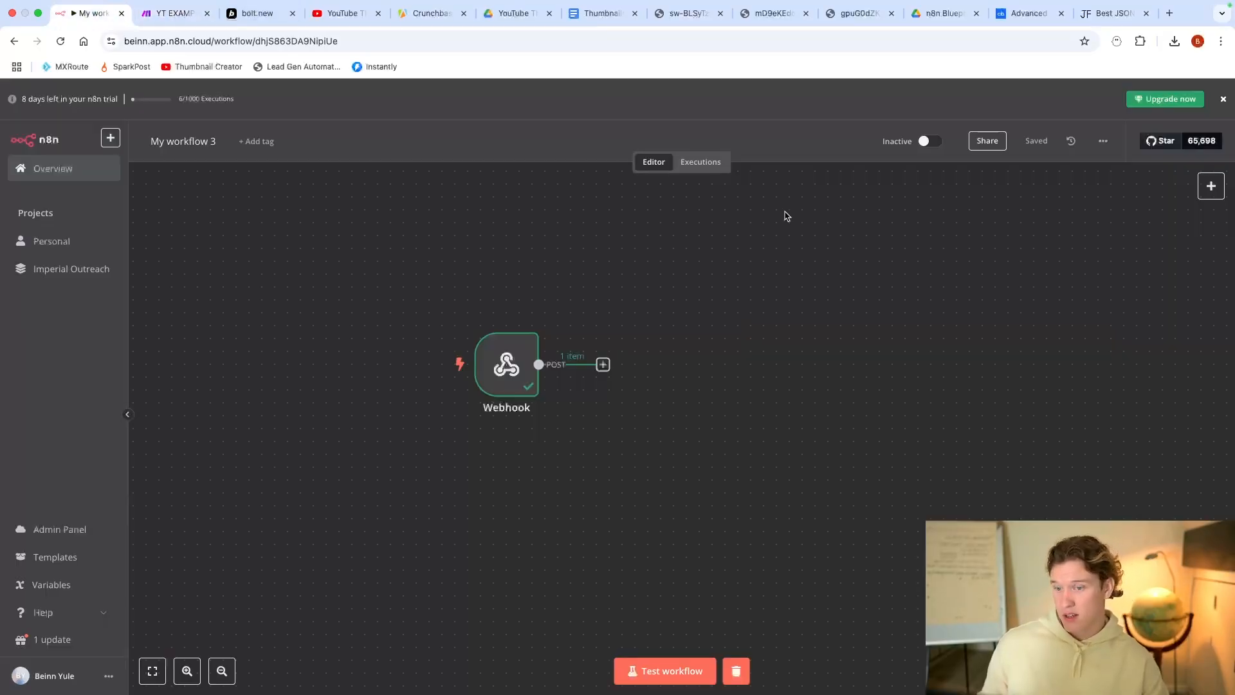
left_click(90, 12)
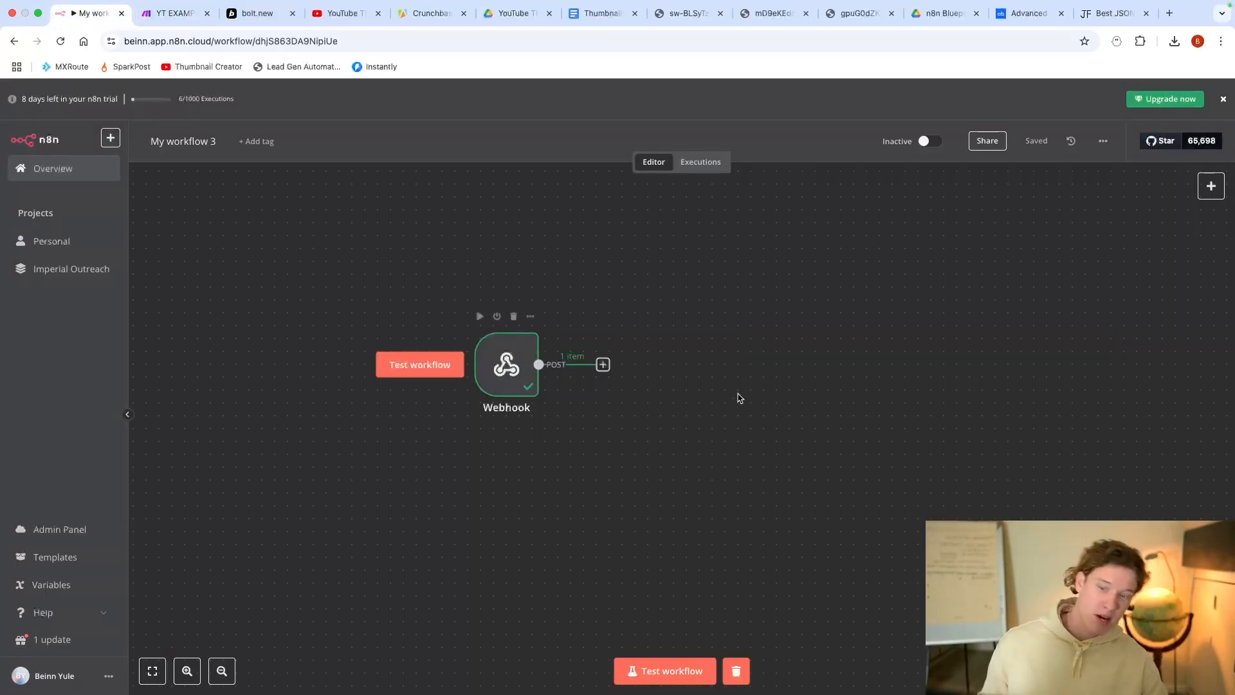